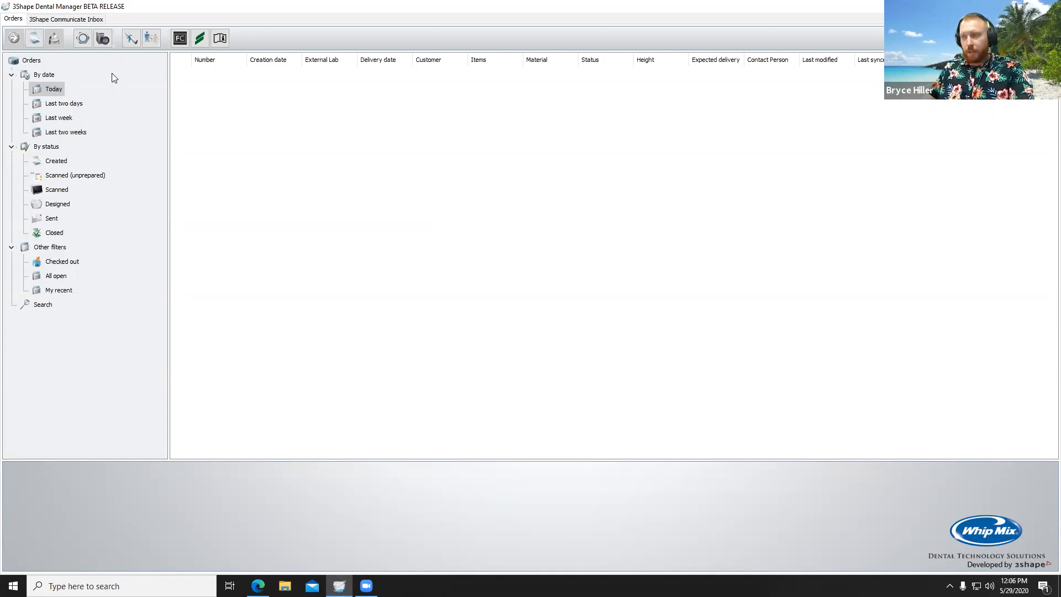
Step: Create a new order and fill in the patient's last name and first name
click(34, 38)
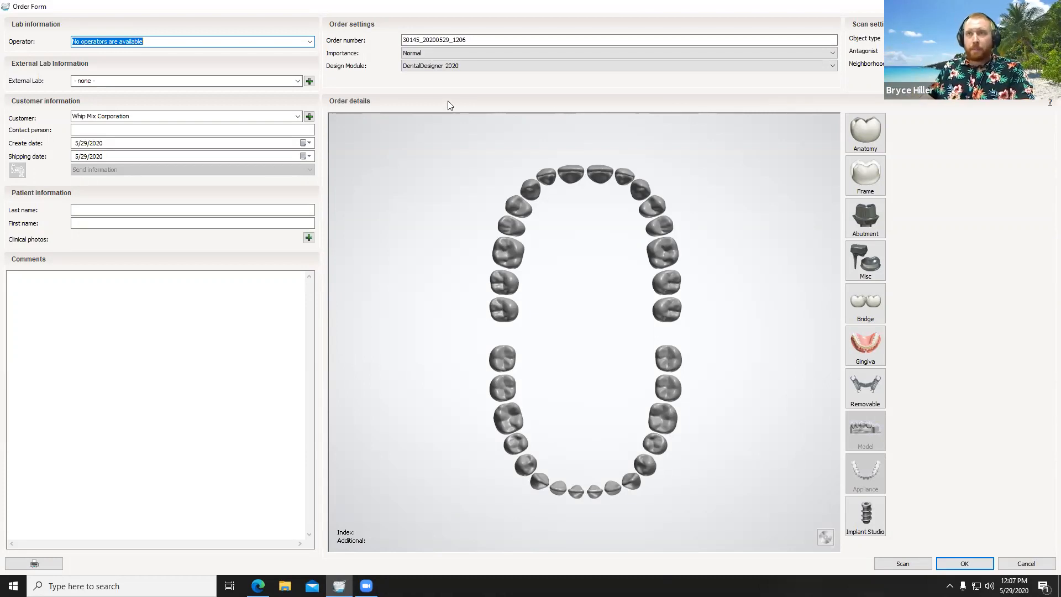
click(187, 211)
text(Flipper)
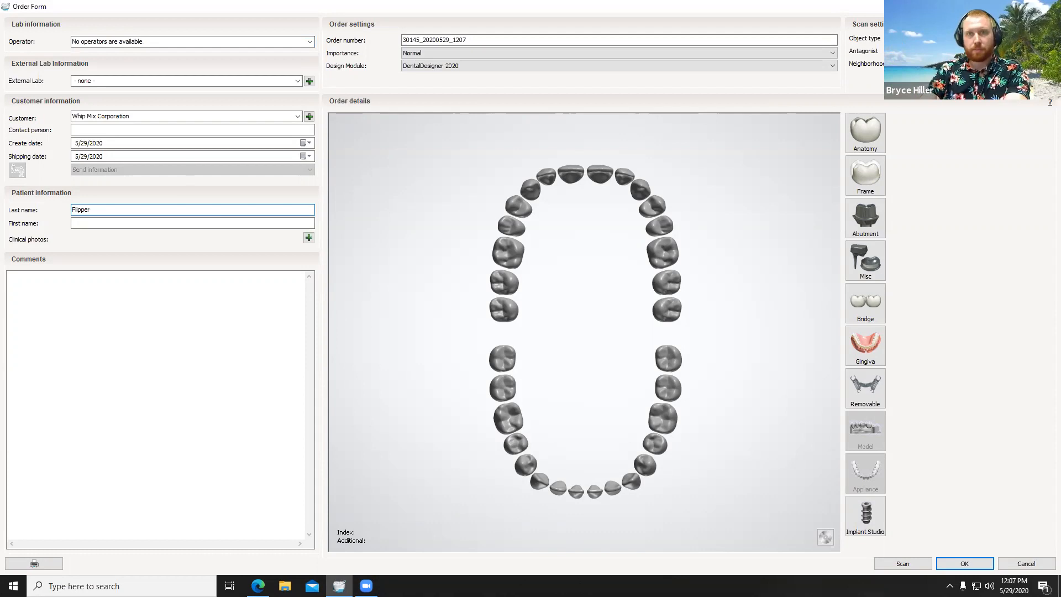
key(Tab)
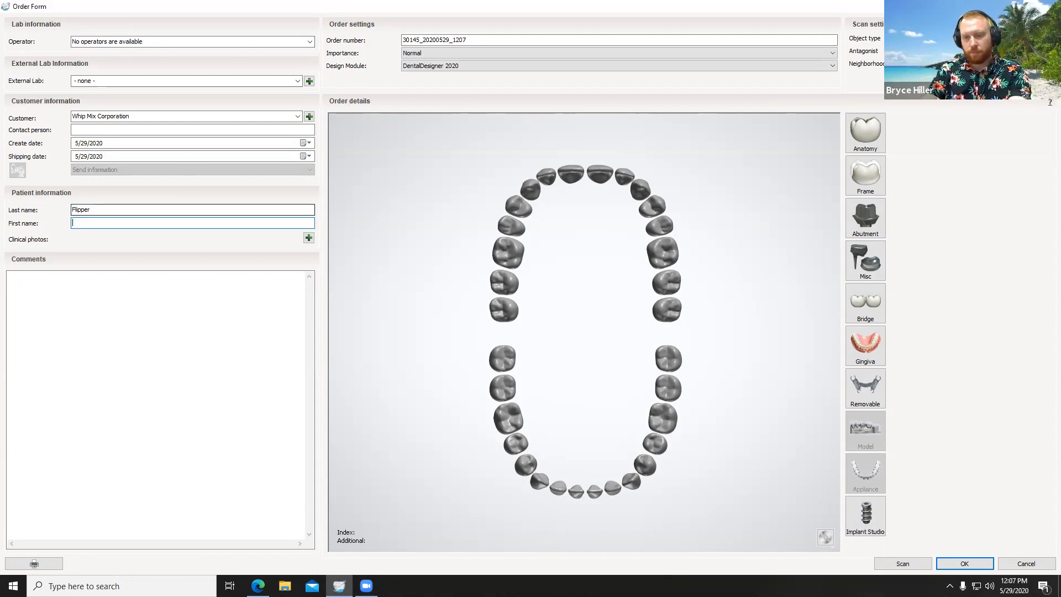
text(Webiner)
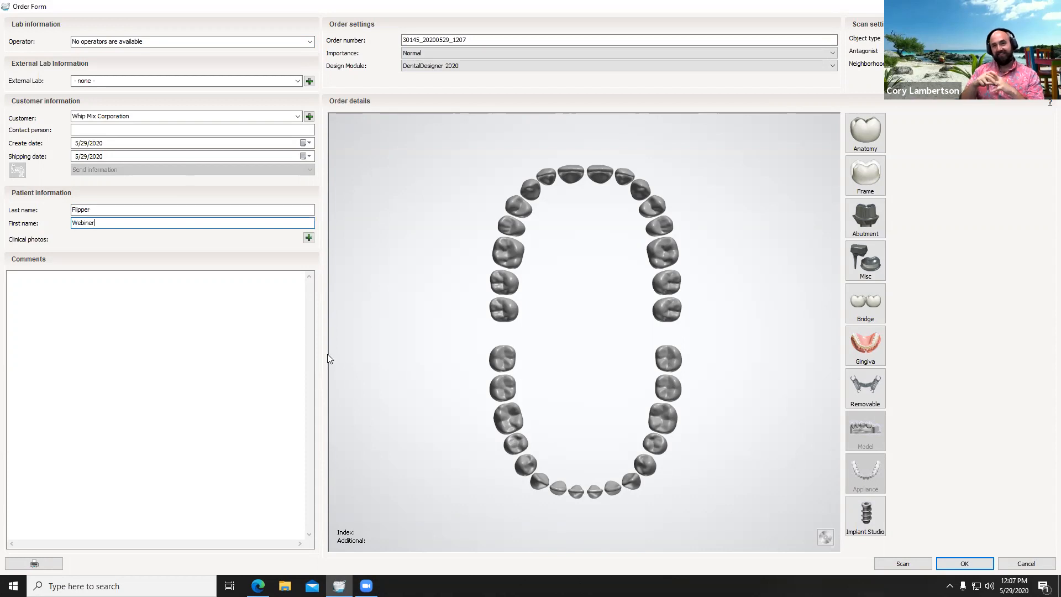
key(BackSpace)
key(BackSpace)
text(ar)
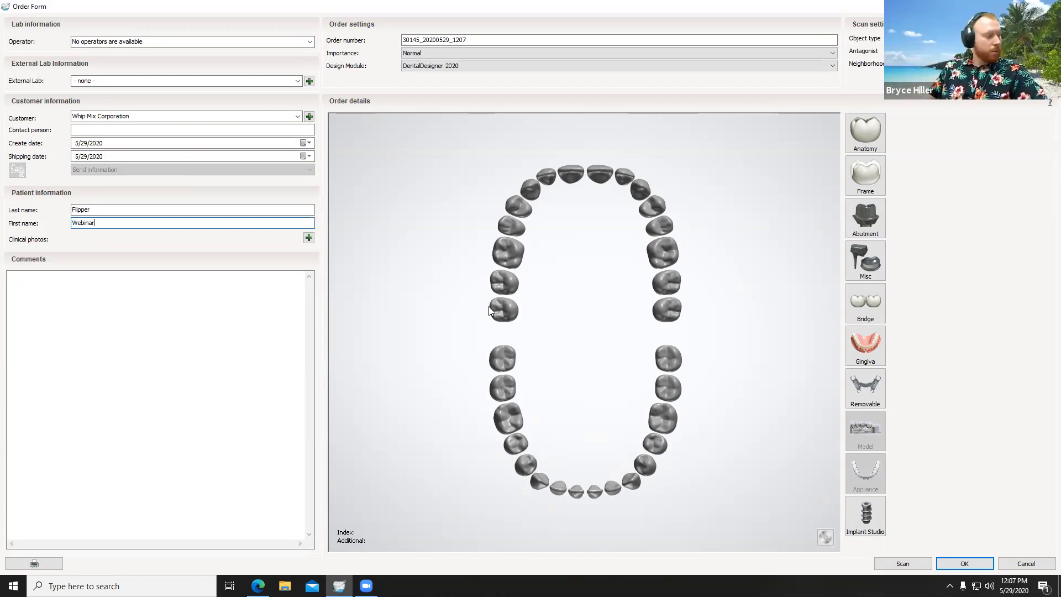
Step: Select upper tooth 8 and add a removable RPD frame to the upper jaw in Model Material
click(569, 182)
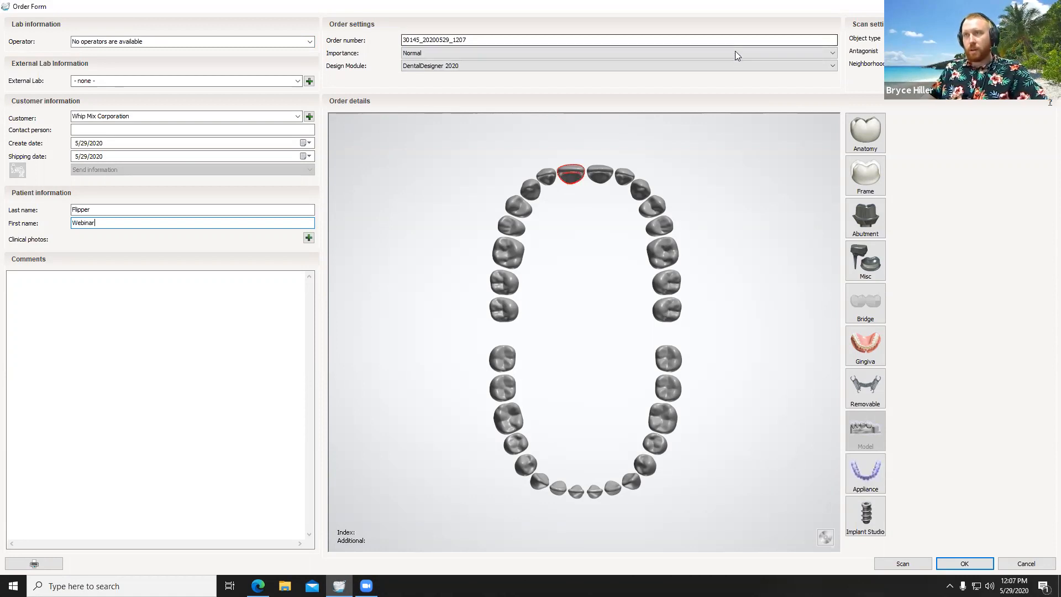
click(744, 342)
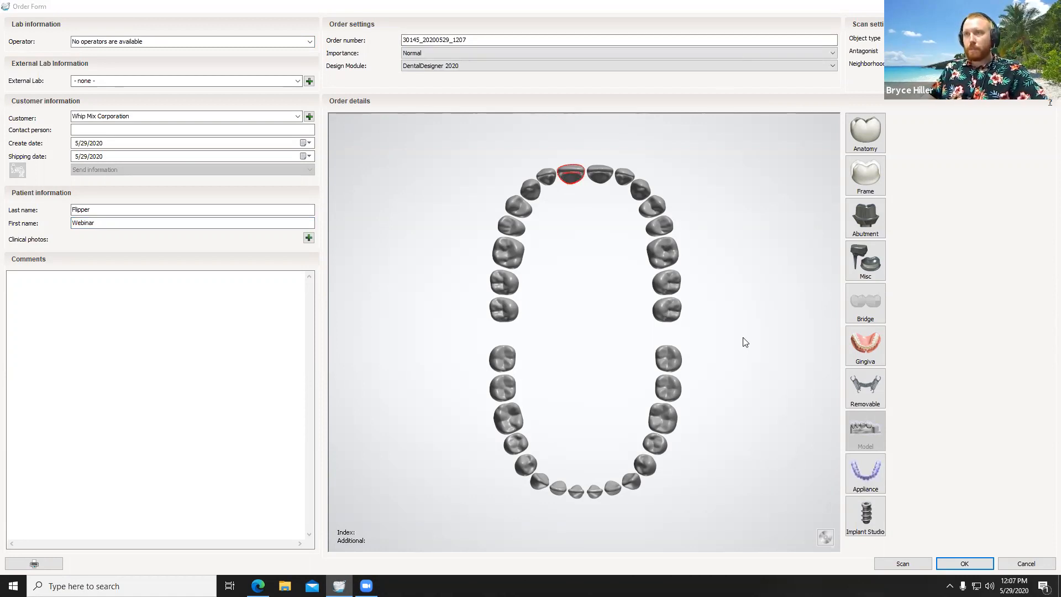
click(878, 399)
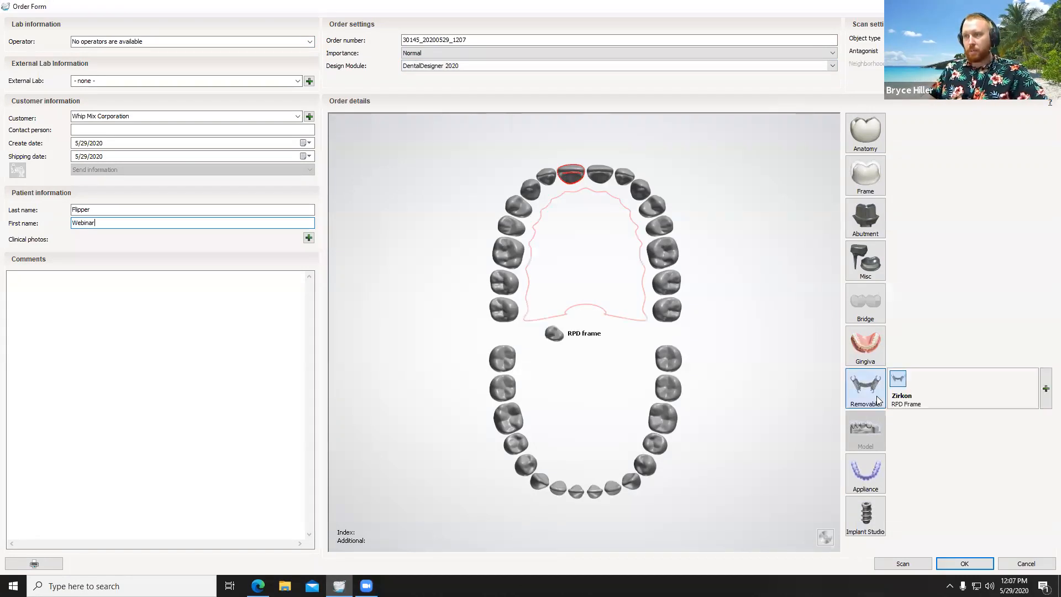
click(1043, 394)
click(1031, 362)
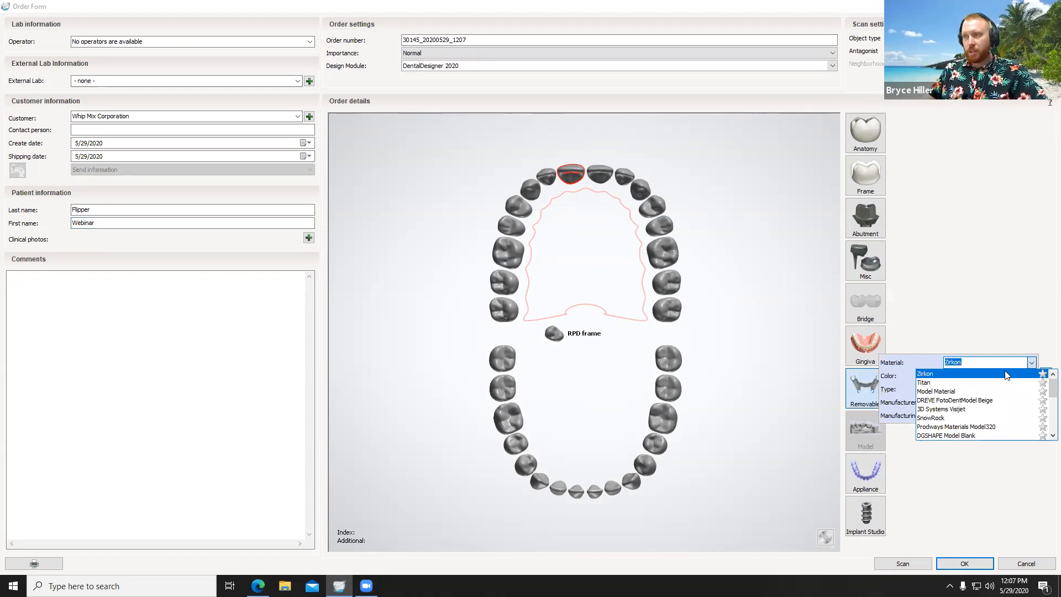
click(961, 392)
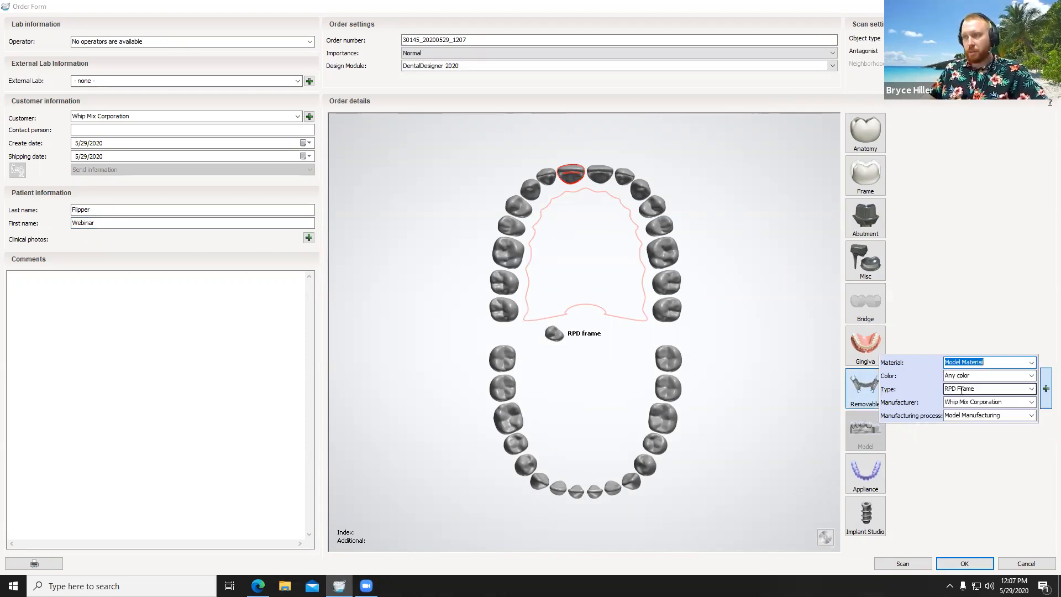
Step: Set the anatomy of tooth 8 to Crown Pontic in Model Material and save the order
click(863, 134)
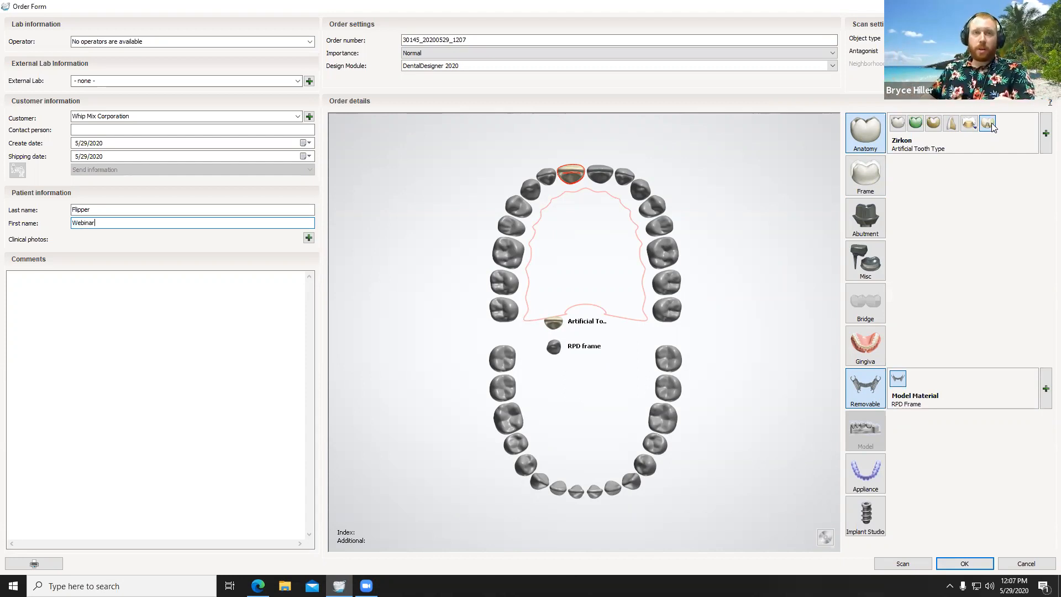
click(915, 123)
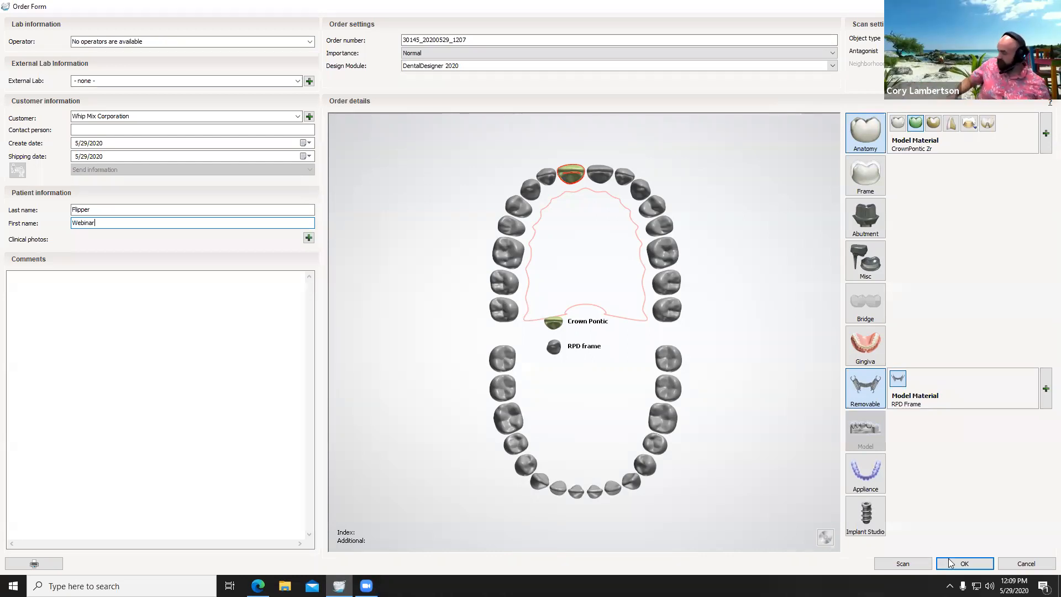
click(964, 563)
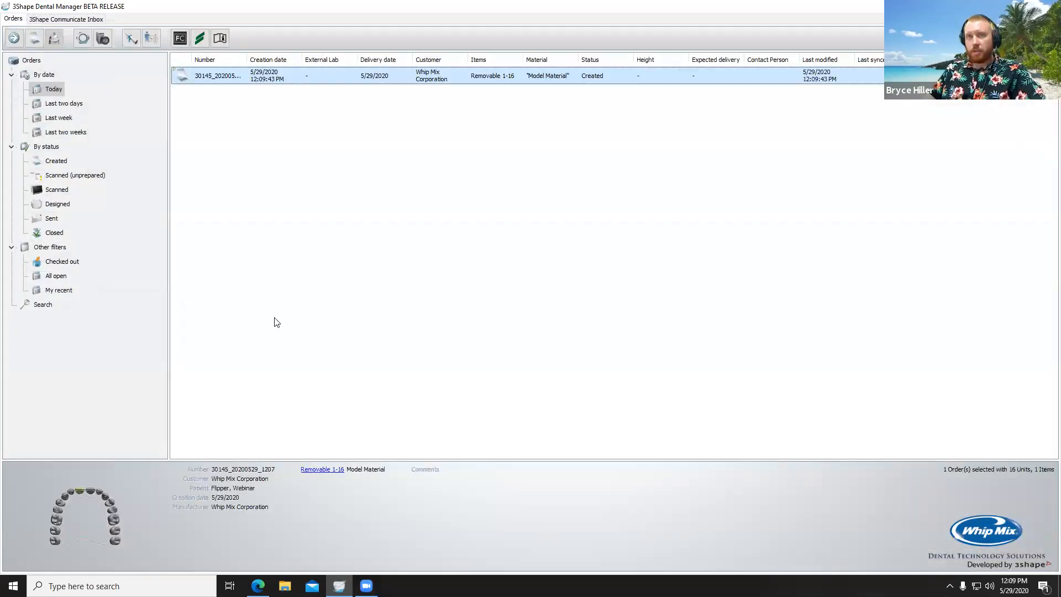
Step: Import the Upper RPD file from the Desktop as the order's upper jaw preparation scan
right_click(208, 71)
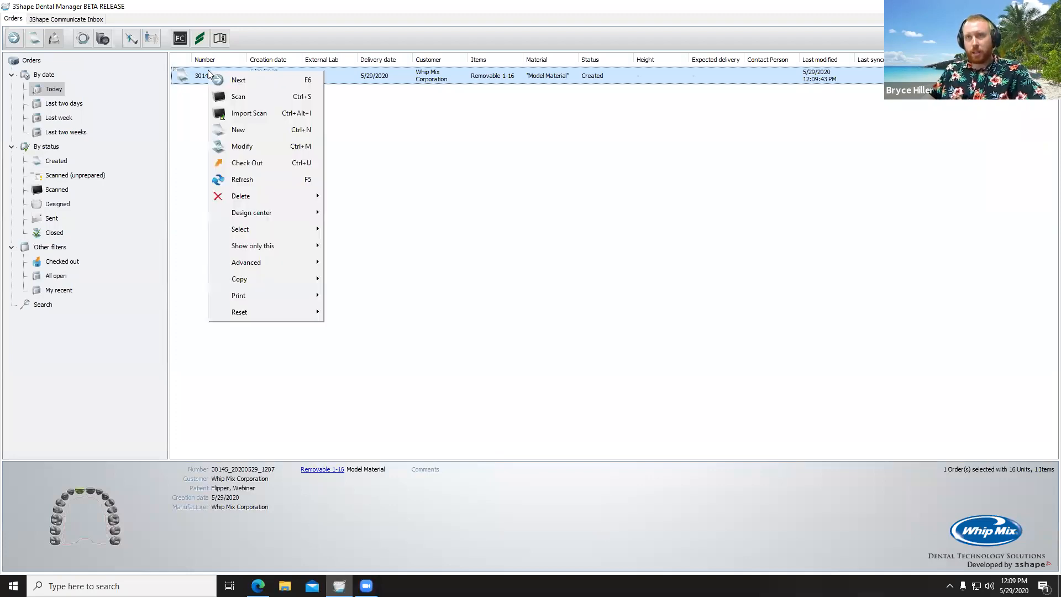
click(250, 114)
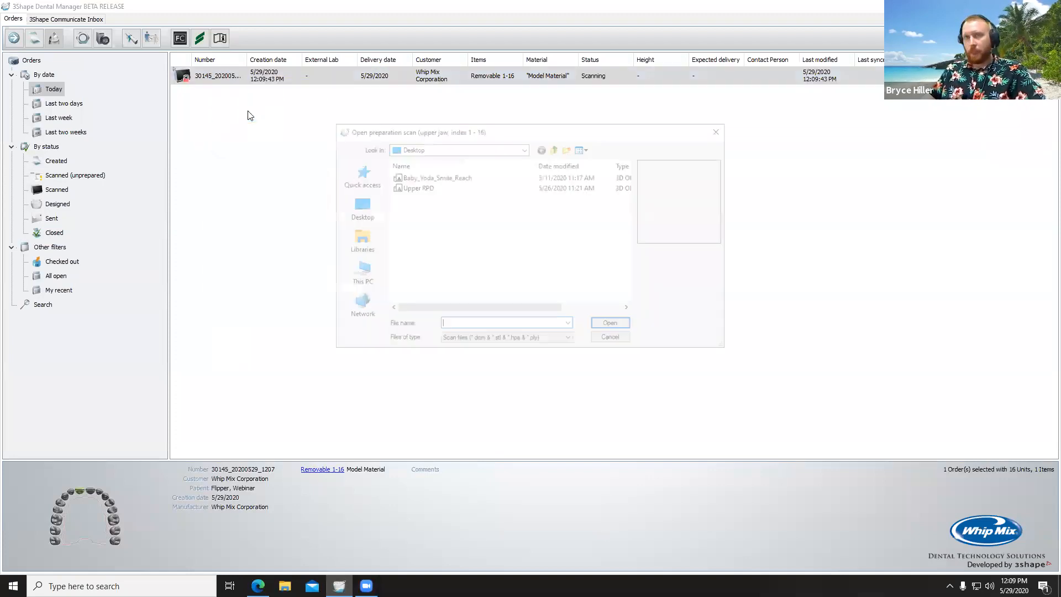
click(412, 187)
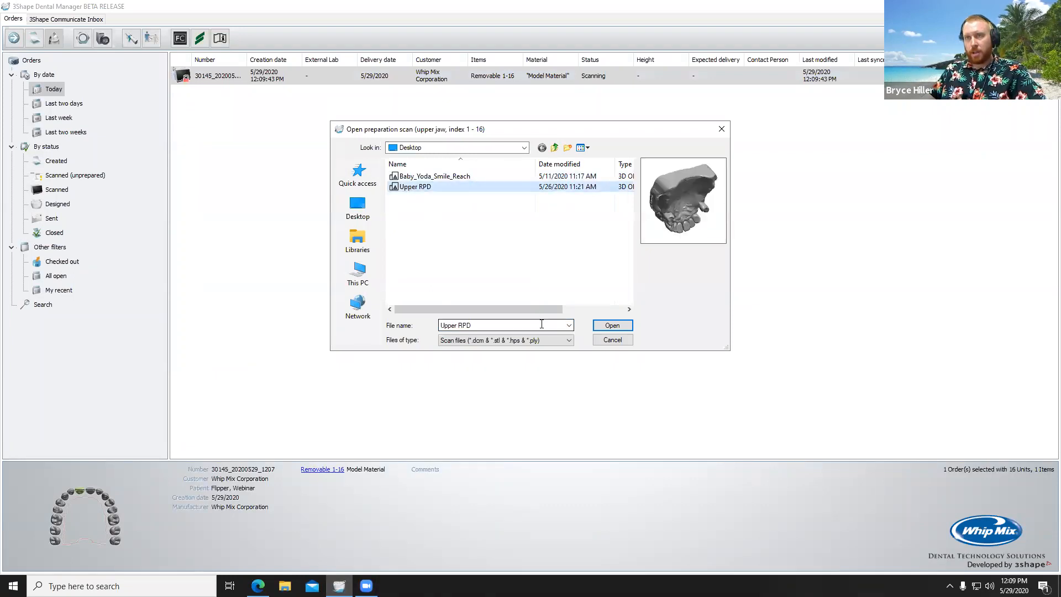
click(612, 325)
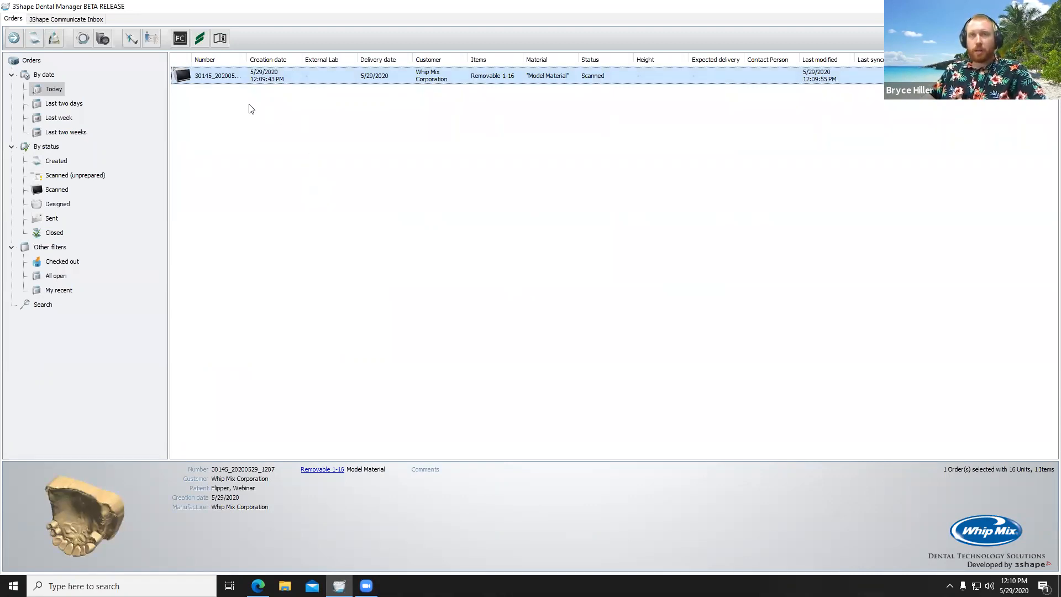
Step: Check the imported scan in the preview and open the scanned order for design
drag(87, 528, 85, 480)
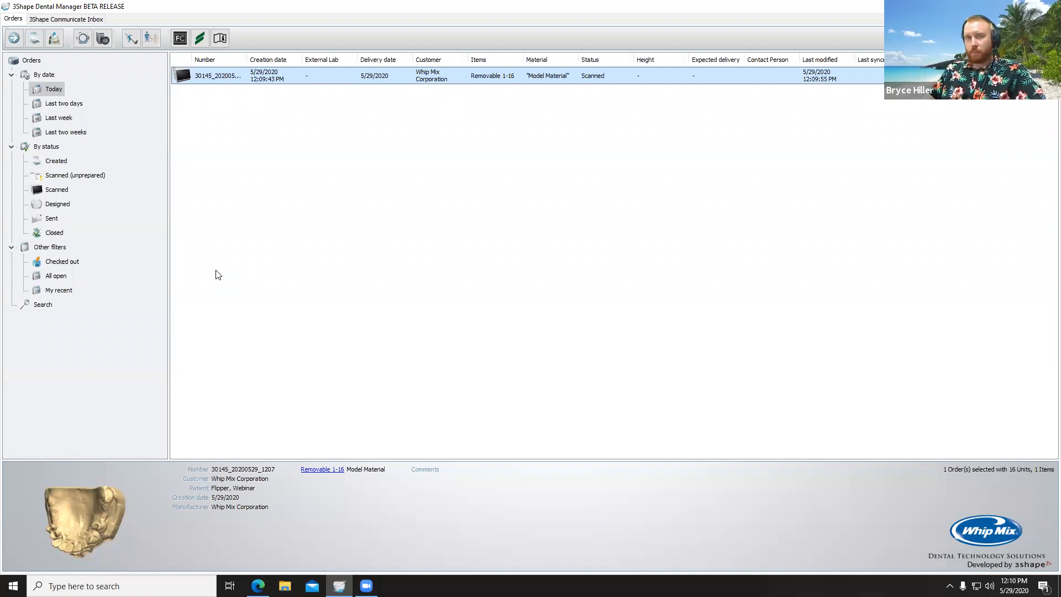
right_click(208, 78)
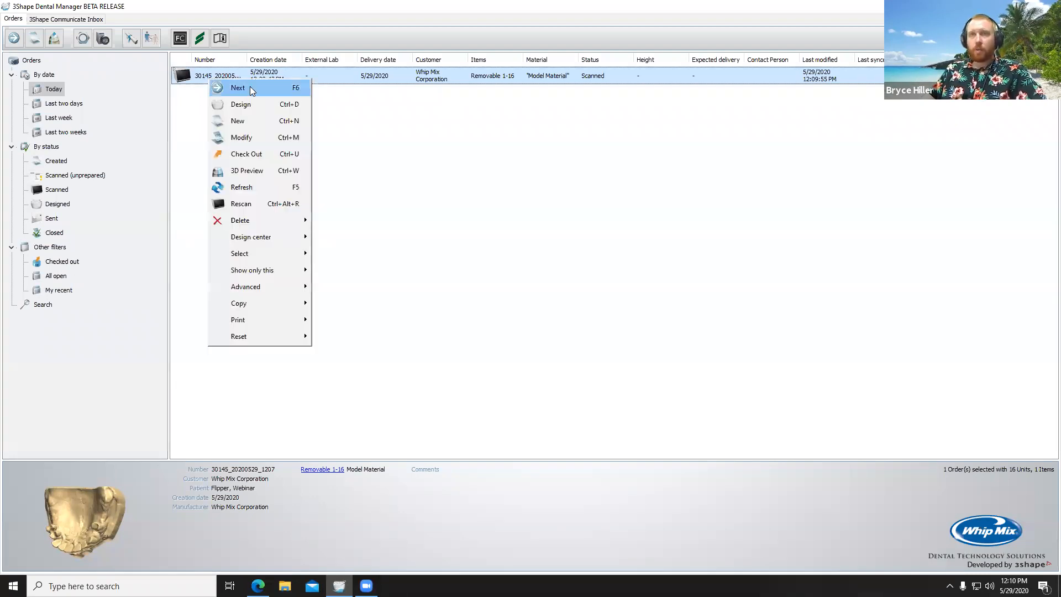
click(254, 102)
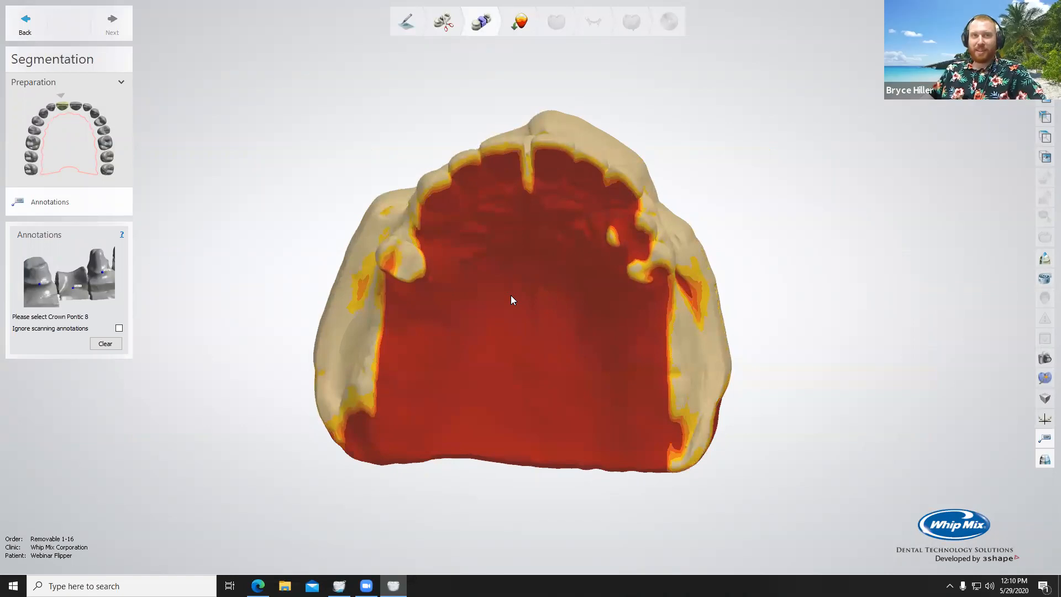
Step: Return from Segmentation to the Prepare stage and bring up the sculpting tools for the upper jaw
mouse_move(574, 331)
right_down()
mouse_move(576, 317)
mouse_move(577, 327)
right_up()
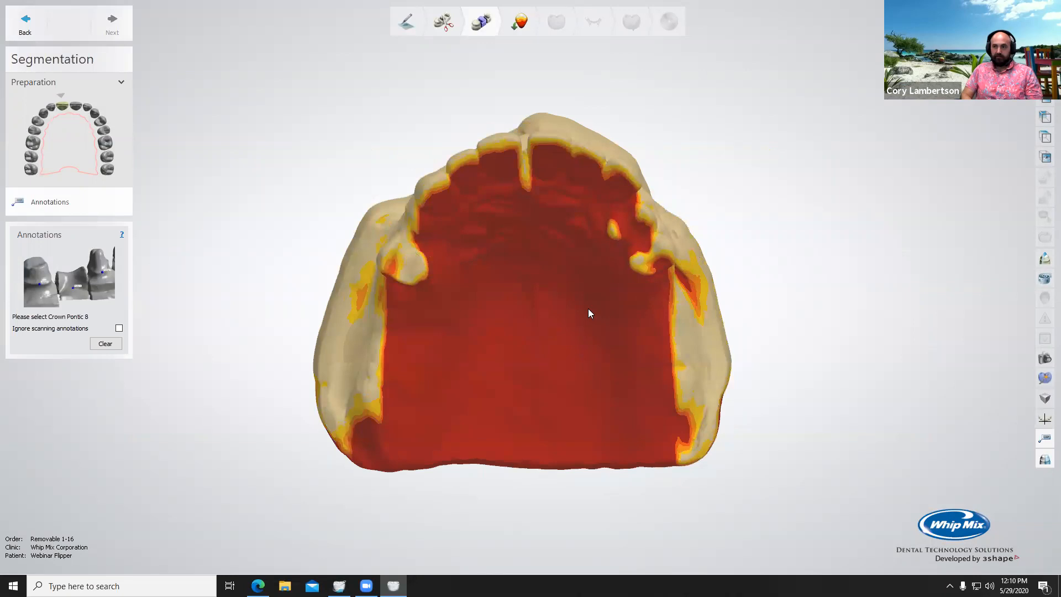
scroll(602, 307, up, 4)
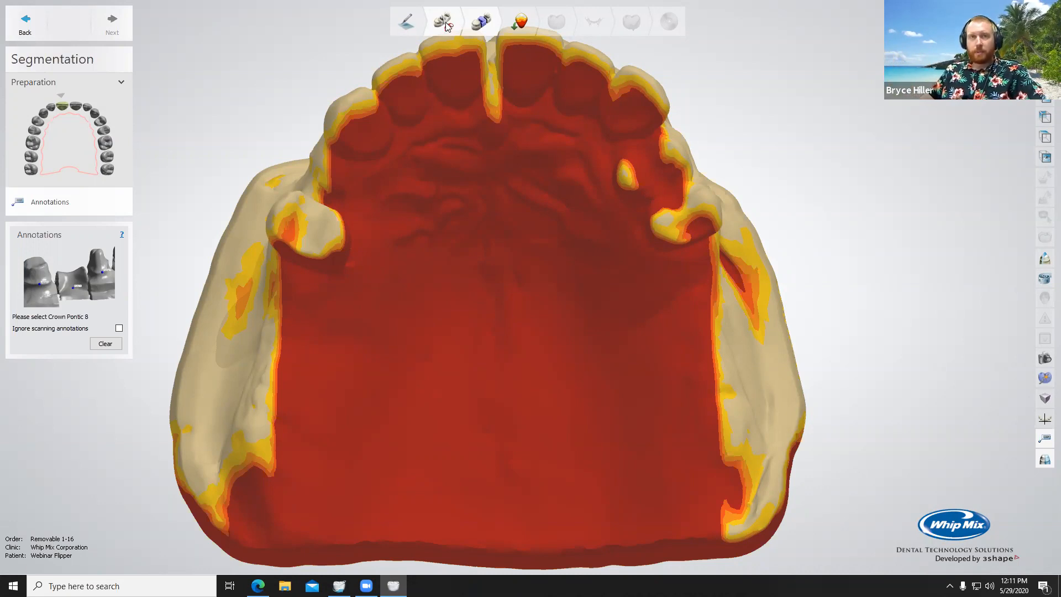
click(445, 24)
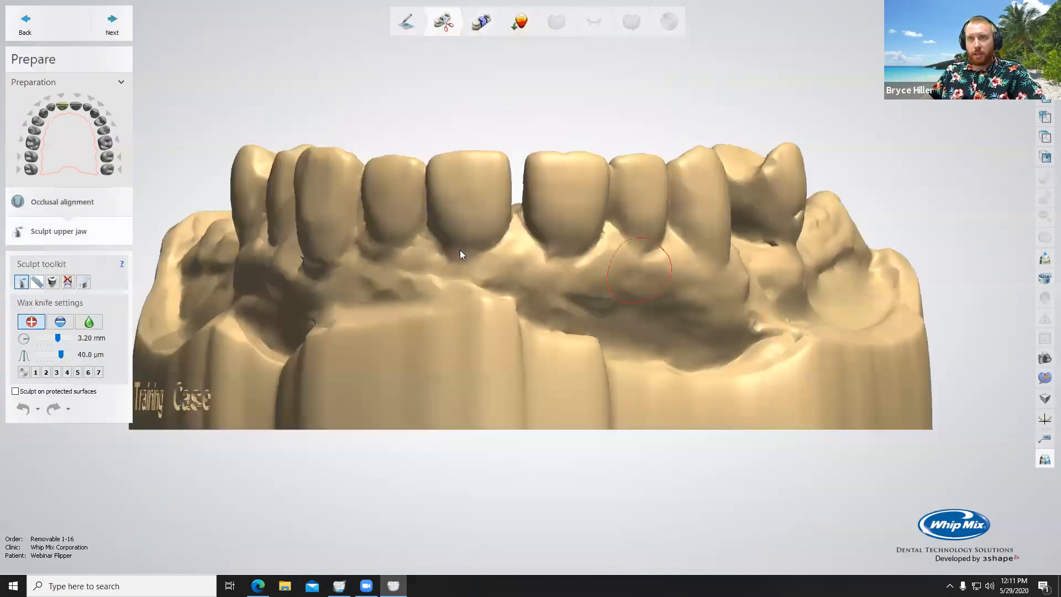
right_drag(670, 297, 500, 282)
scroll(499, 281, down, 5)
right_drag(486, 320, 506, 306)
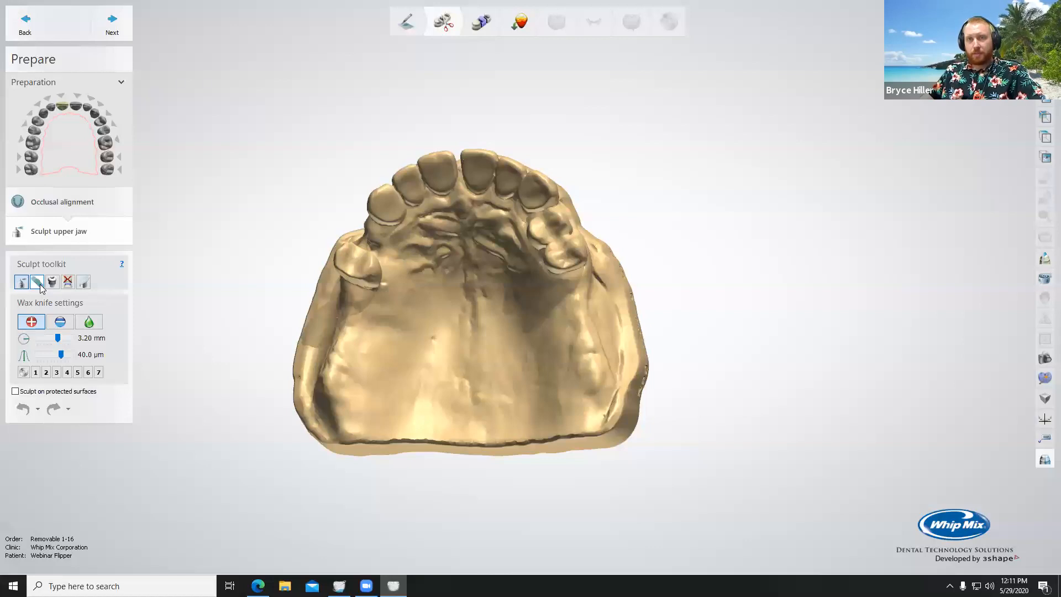
Step: Mark the small bump on the palate with the Remove Artifacts tool and smooth it away
right_drag(486, 379, 457, 366)
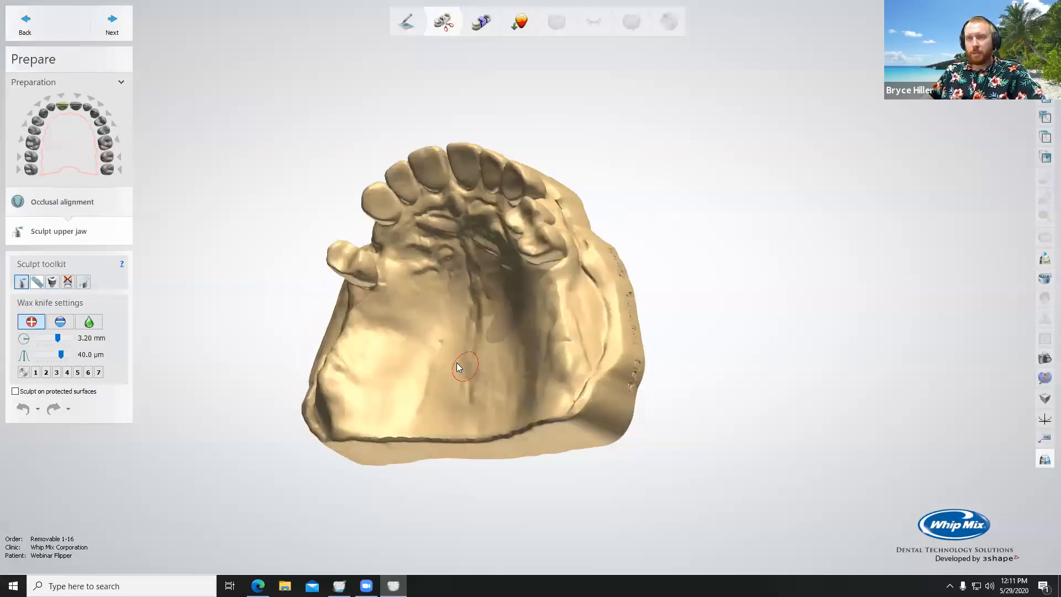
scroll(442, 354, up, 6)
scroll(450, 353, down, 3)
click(37, 281)
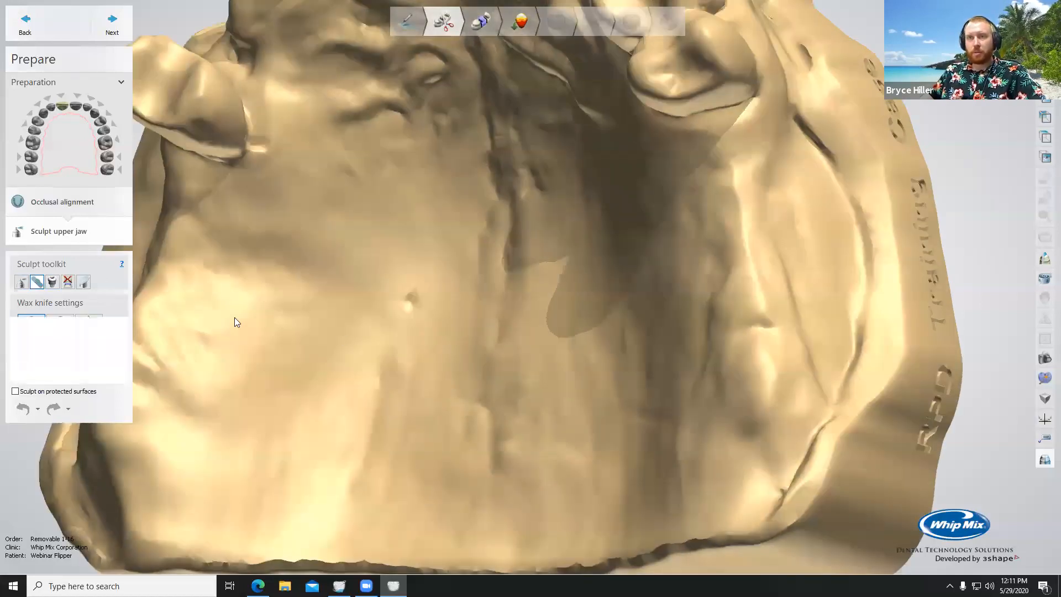
mouse_move(414, 294)
mouse_down()
mouse_move(408, 304)
mouse_move(428, 310)
mouse_up()
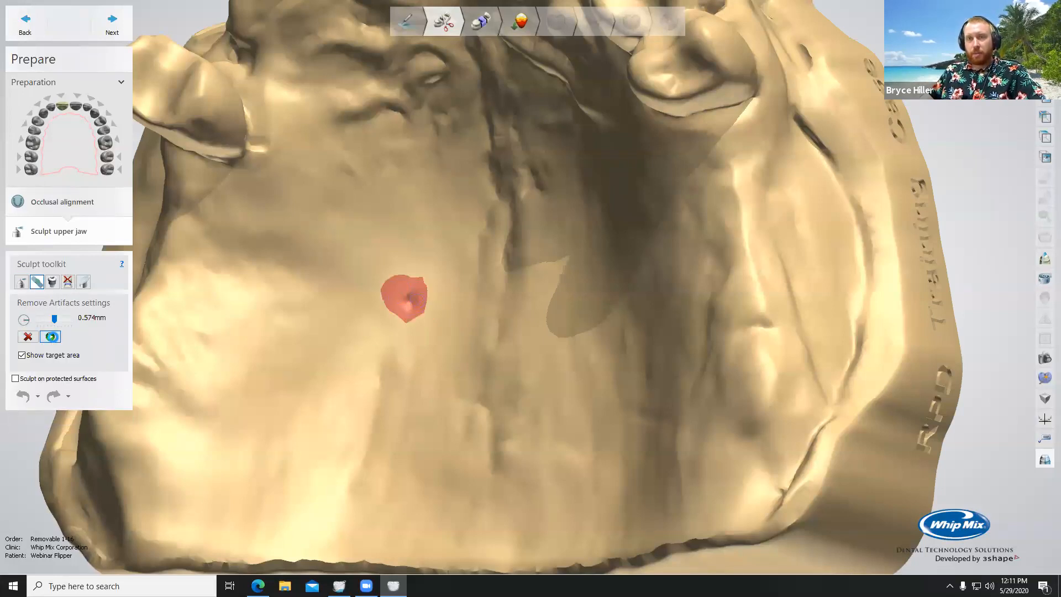
click(49, 337)
Step: Mark the upper central incisor at position 8 for removal with the tooth extraction tool, using auto tooth detection
scroll(492, 373, down, 5)
right_drag(462, 361, 522, 378)
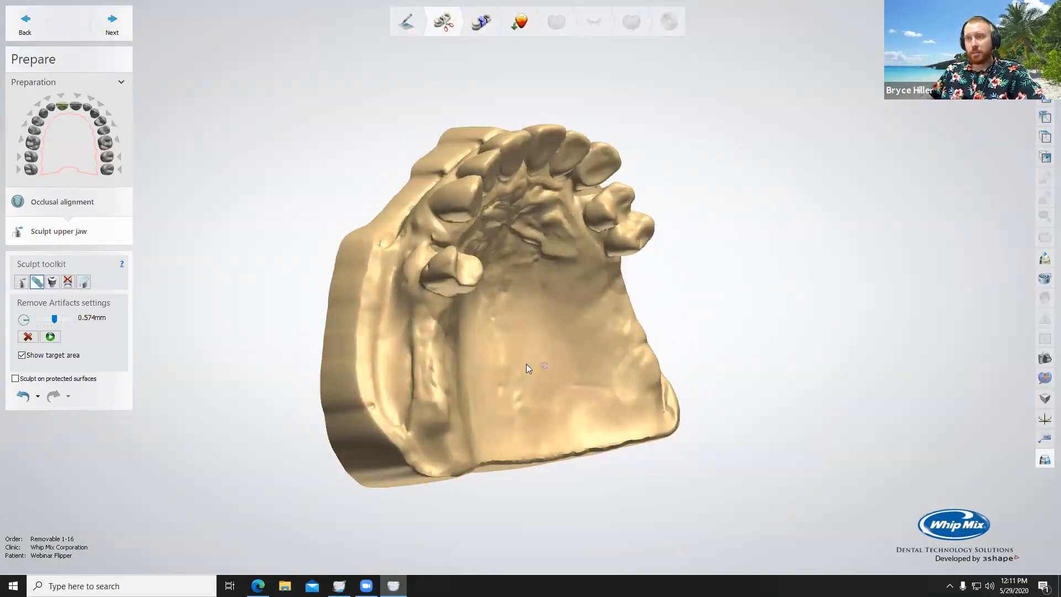
right_drag(526, 363, 476, 368)
scroll(516, 370, up, 5)
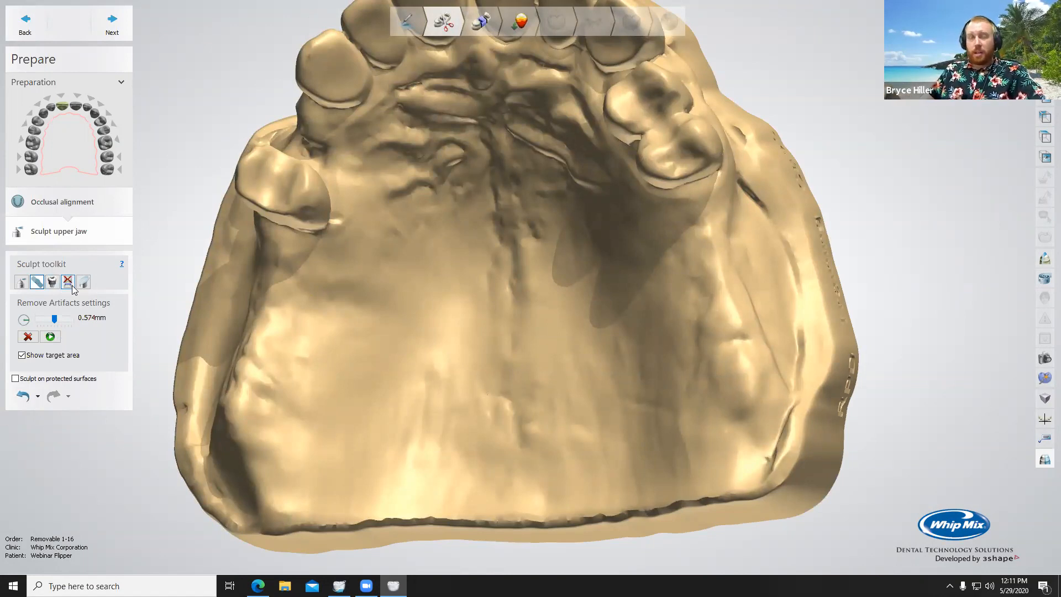
click(68, 283)
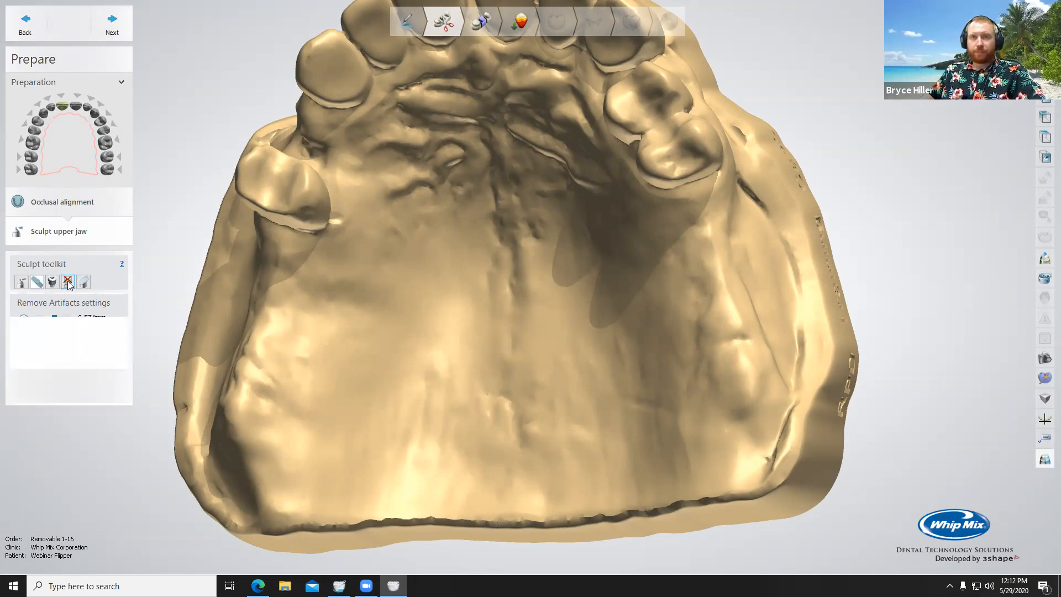
right_drag(449, 205, 454, 316)
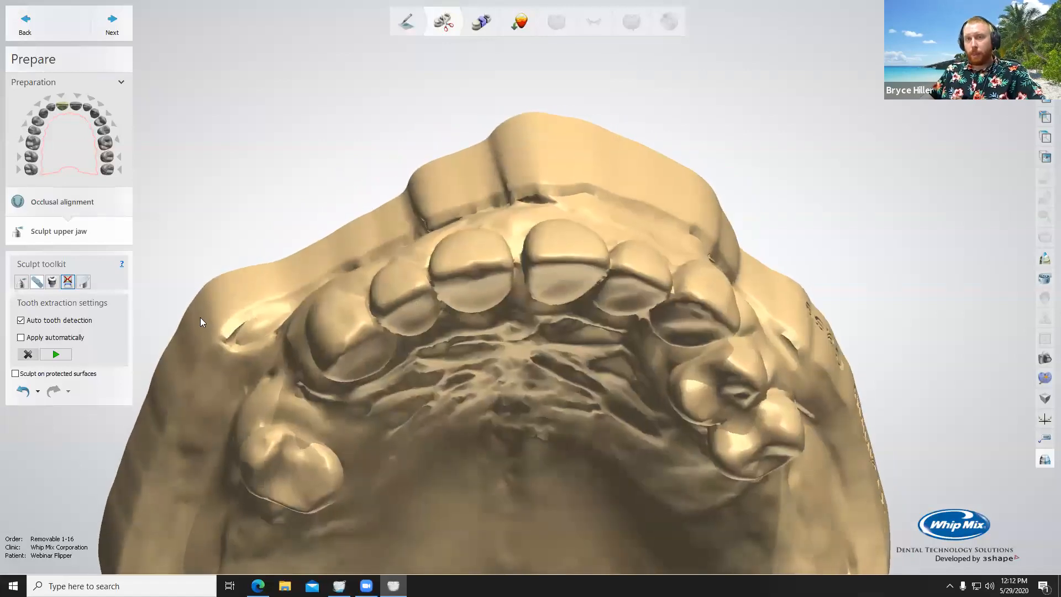
click(472, 269)
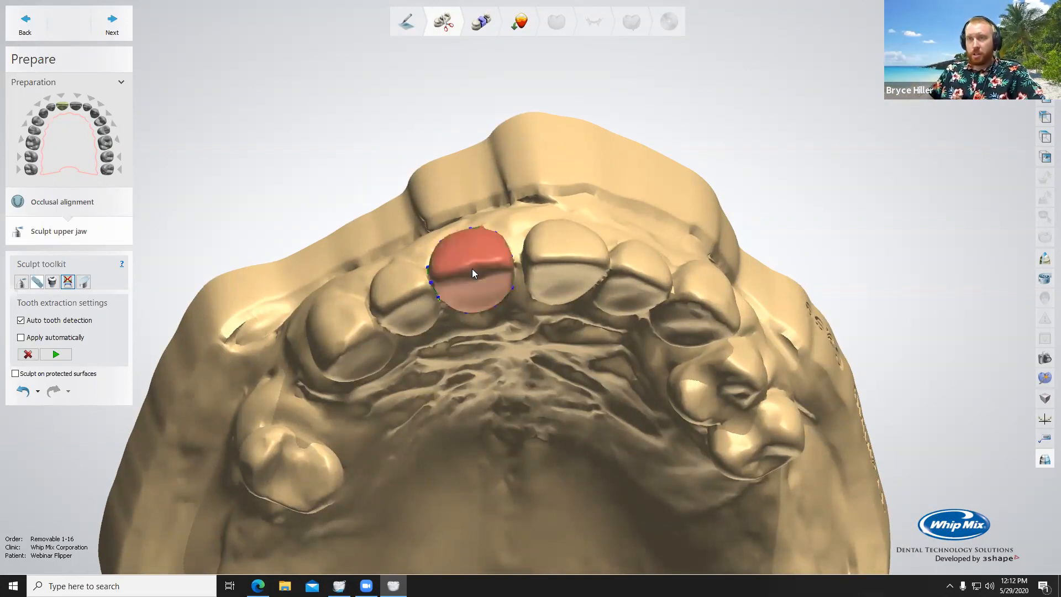
Step: Adjust a control point of the extraction outline along the palatal gum line of tooth 8
right_drag(492, 295, 456, 184)
scroll(475, 223, up, 4)
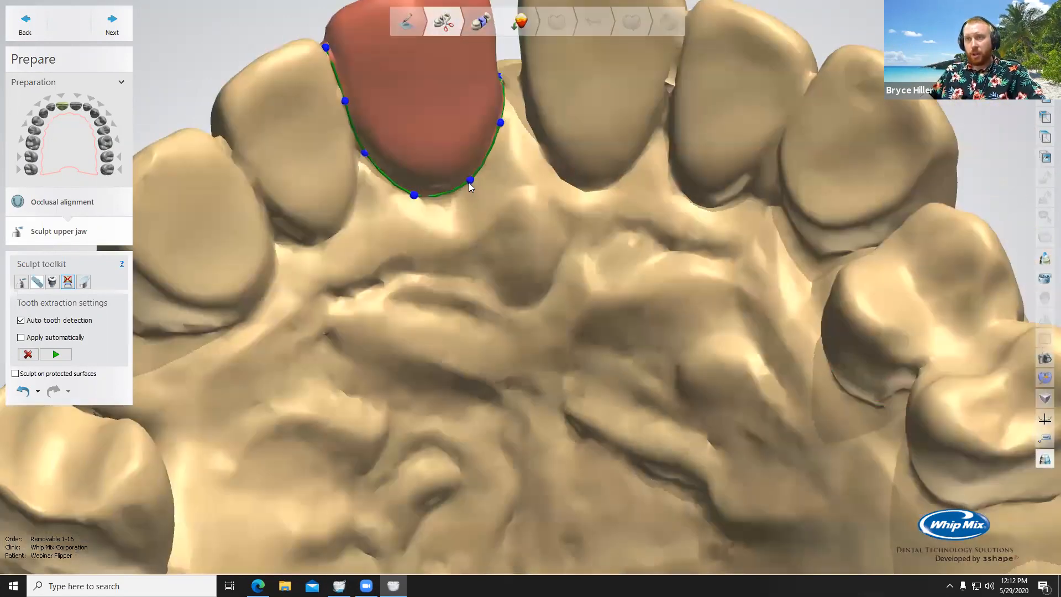
click(471, 181)
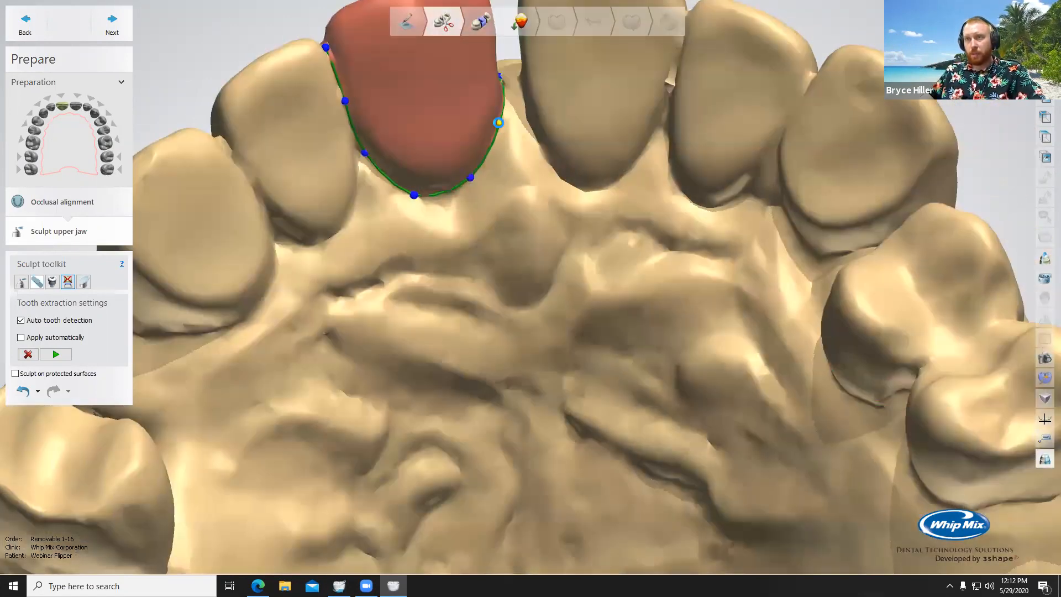
right_drag(430, 152, 634, 273)
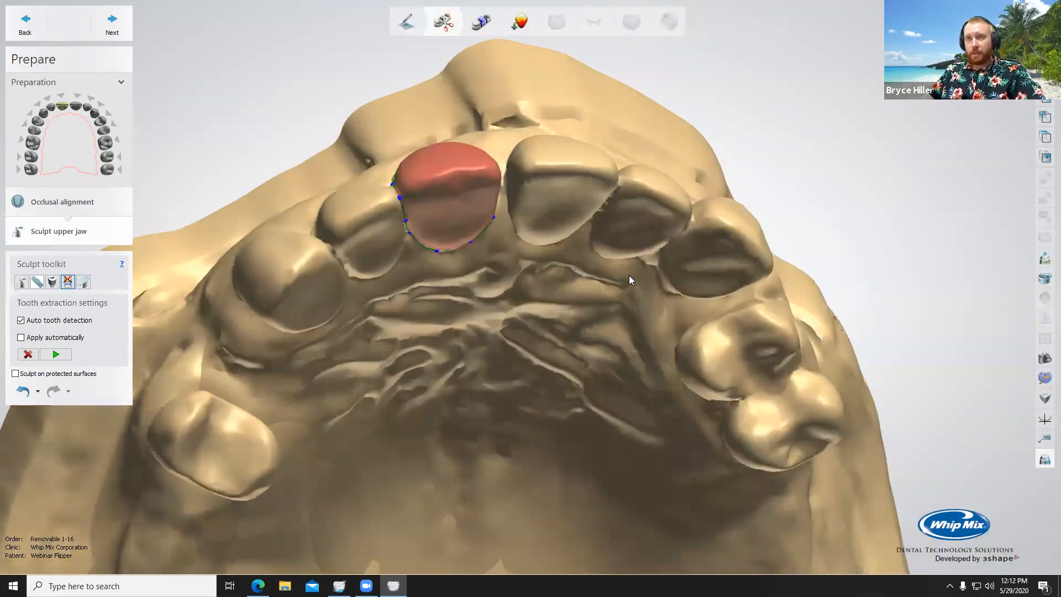
Step: Apply the virtual extraction of tooth 8 to the upper jaw
click(54, 353)
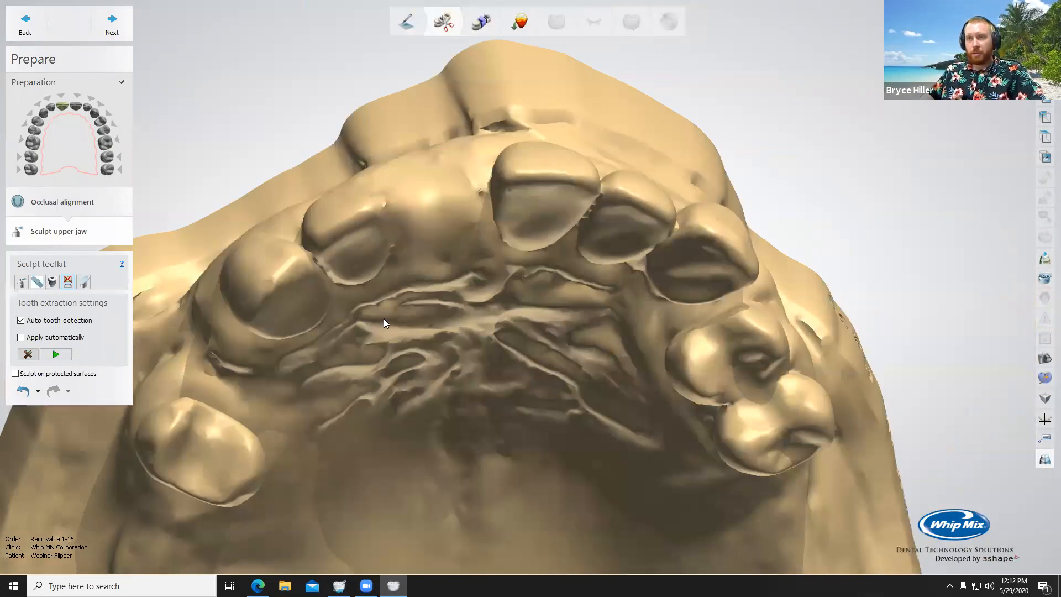
right_drag(535, 270, 410, 138)
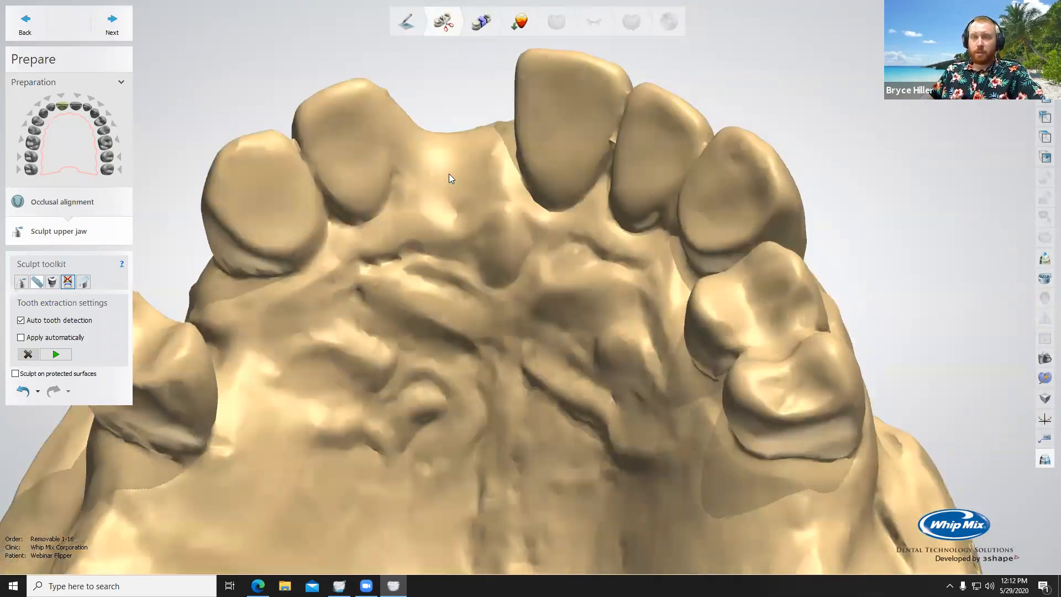
scroll(449, 177, up, 3)
scroll(426, 158, down, 5)
mouse_move(426, 158)
right_down()
mouse_move(443, 272)
mouse_move(292, 249)
right_up()
Step: Shave down the tooth 8 extraction site using the wax knife in removal mode, with 1.85 mm radius and 40.0 µm level
click(22, 282)
click(61, 323)
mouse_move(383, 368)
right_down()
mouse_move(382, 243)
mouse_move(395, 290)
mouse_move(362, 222)
mouse_move(350, 312)
mouse_move(307, 224)
mouse_move(319, 216)
mouse_move(318, 242)
mouse_move(358, 294)
mouse_move(267, 208)
right_up()
ctrl+scroll(396, 285, down, 3)
ctrl+scroll(310, 224, down, 2)
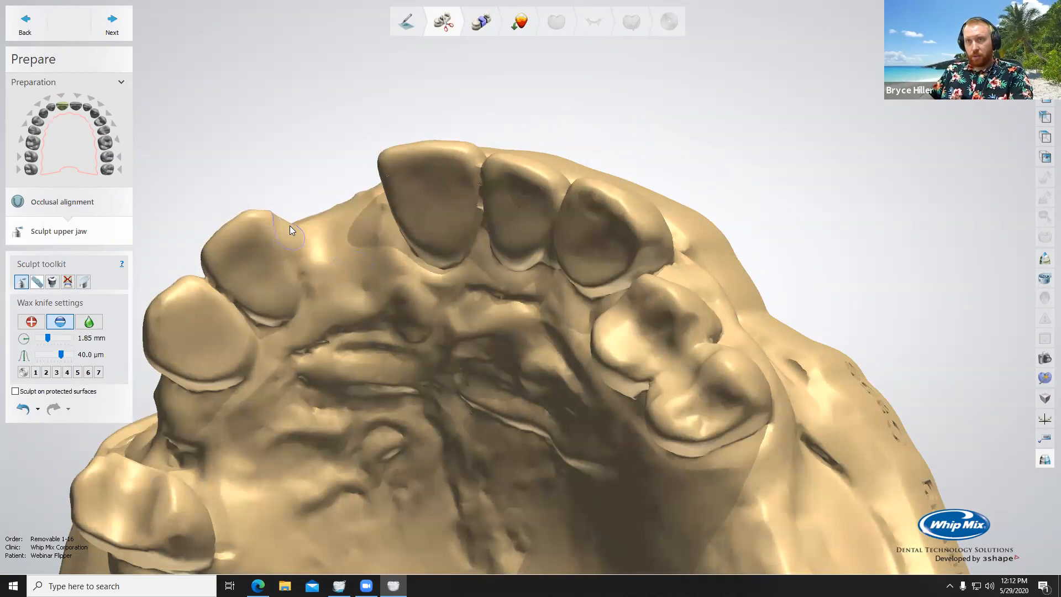
right_drag(326, 247, 341, 295)
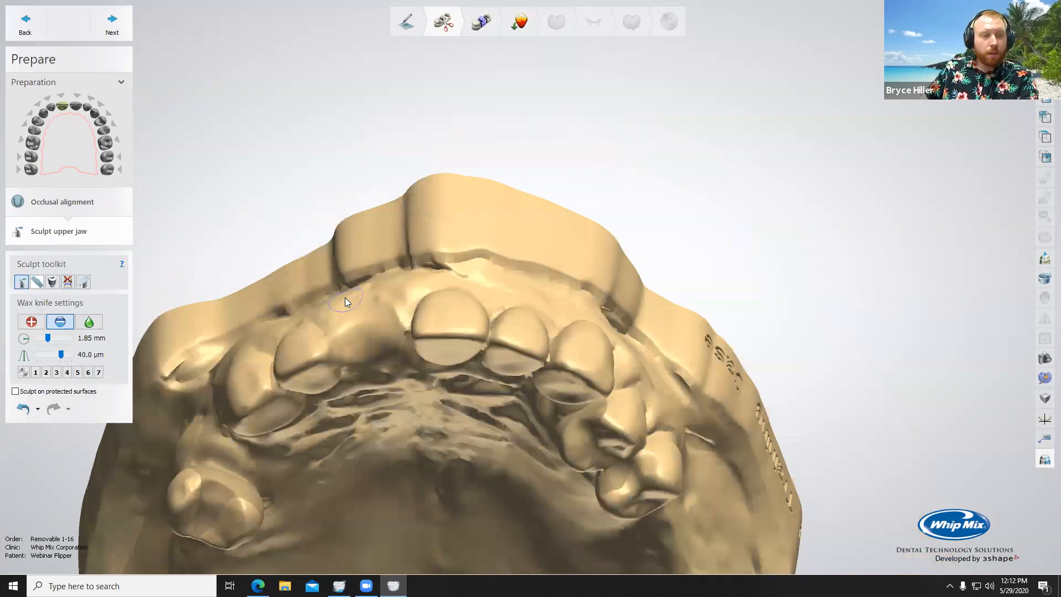
right_drag(354, 324, 381, 320)
scroll(494, 492, up, 3)
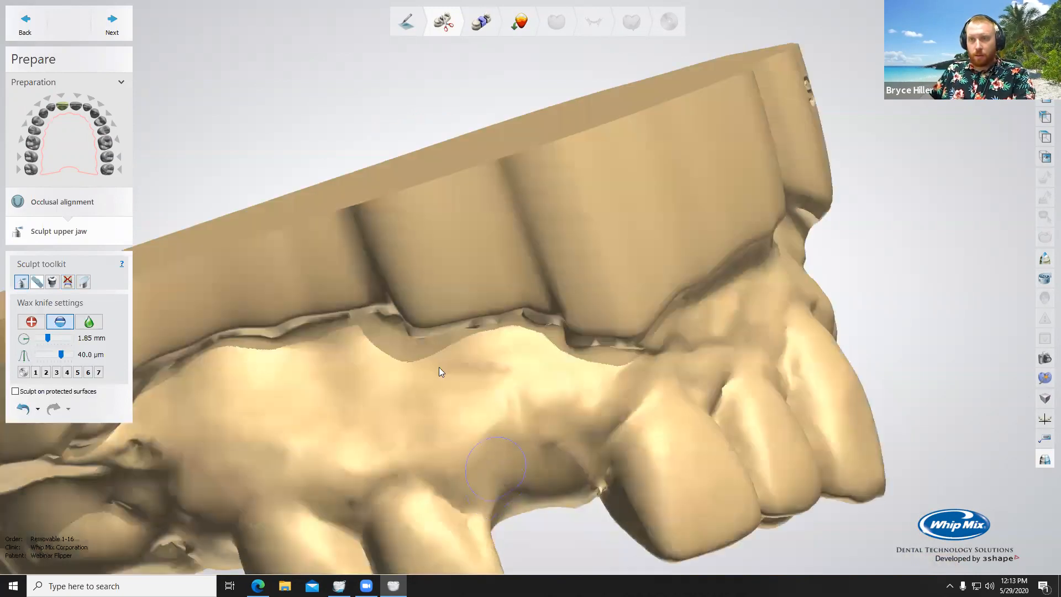
right_drag(469, 362, 396, 398)
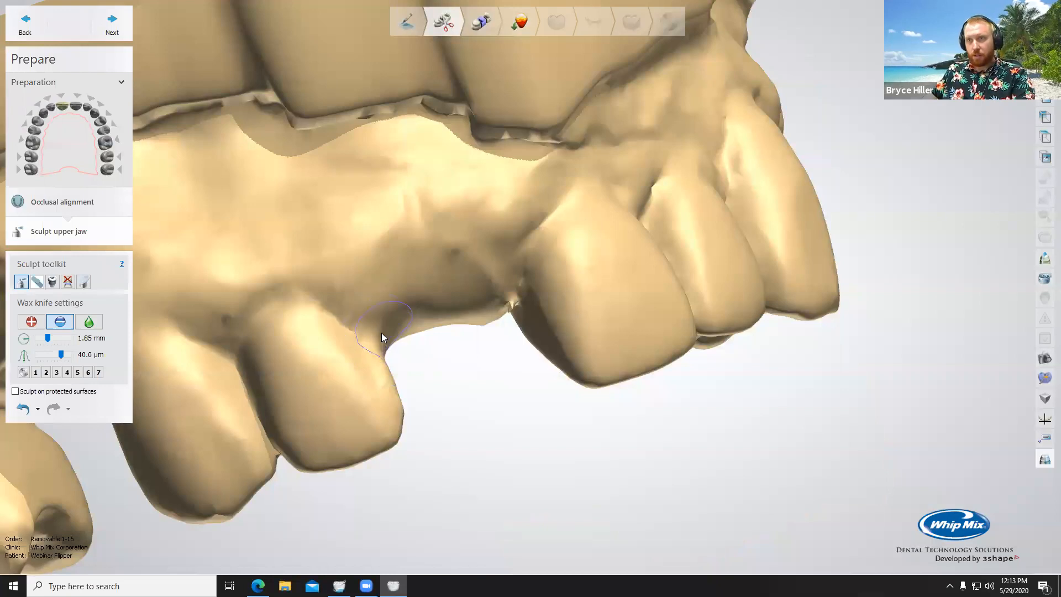
right_drag(392, 339, 316, 213)
middle_drag(316, 213, 532, 429)
right_drag(532, 429, 421, 248)
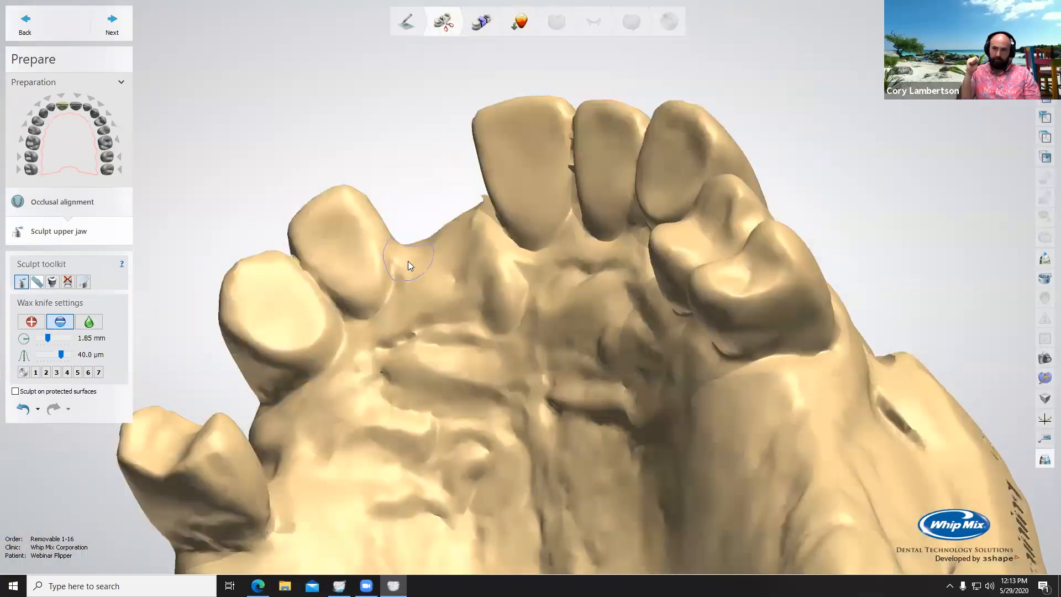
right_drag(421, 231, 434, 204)
Step: Smooth the gum ridge at the tooth 8 extraction site with the wax knife at 1.85 mm radius and level 1.40
click(88, 321)
right_drag(168, 307, 318, 187)
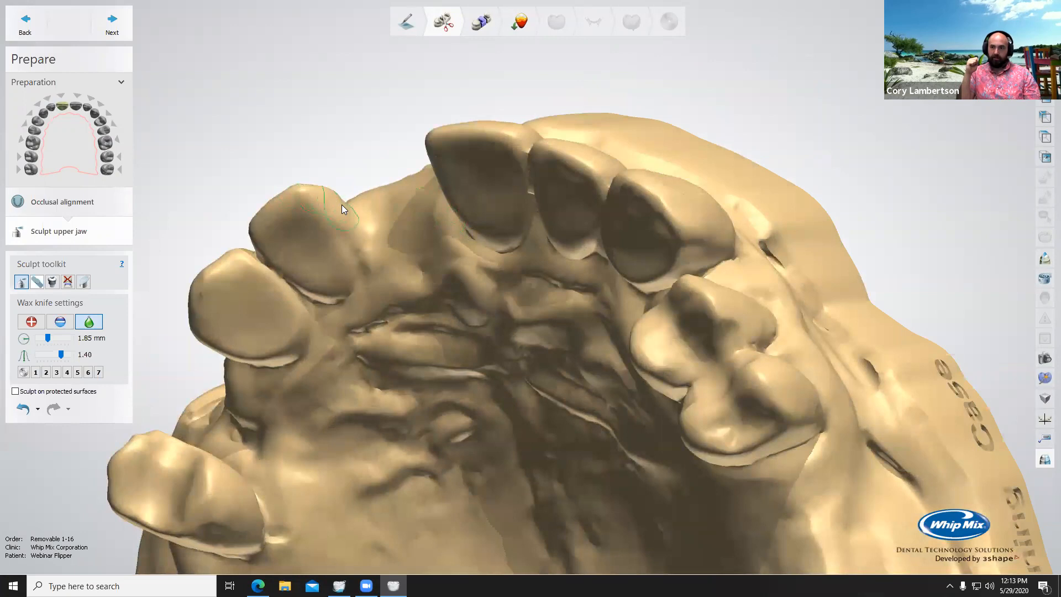
scroll(366, 202, down, 5)
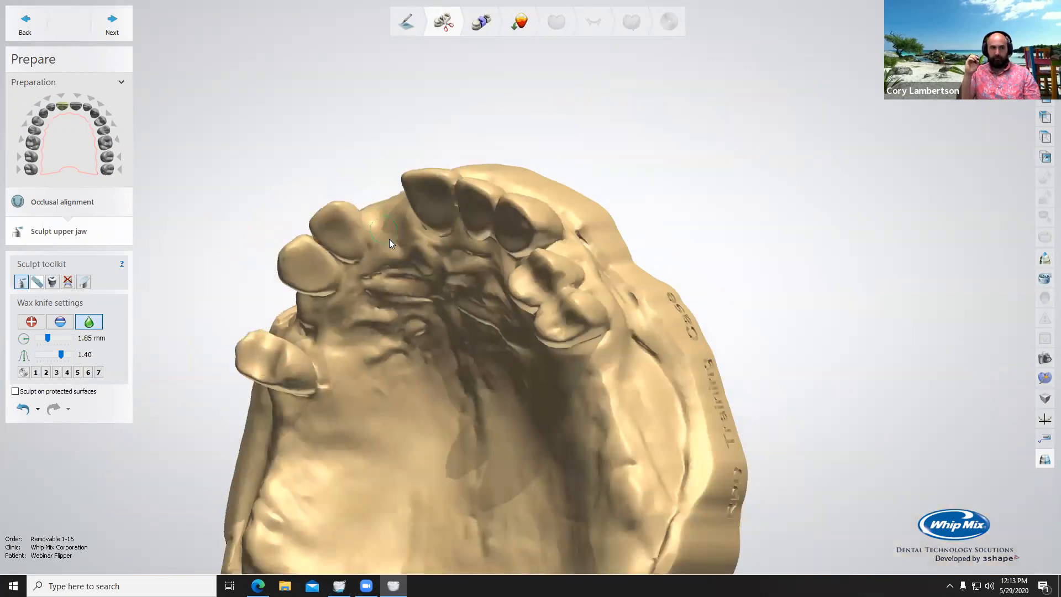
right_drag(389, 239, 456, 321)
scroll(443, 202, down, 3)
middle_drag(485, 294, 420, 90)
right_drag(420, 89, 429, 143)
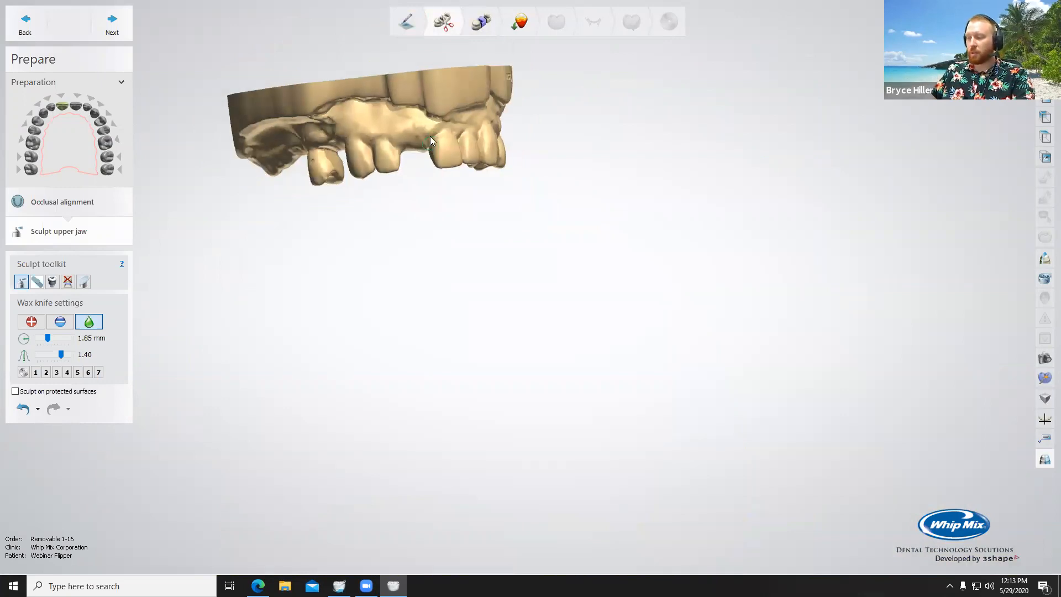
mouse_move(445, 159)
middle_down()
mouse_move(458, 186)
mouse_move(554, 264)
mouse_move(760, 383)
mouse_move(646, 346)
middle_up()
scroll(647, 351, up, 2)
scroll(647, 353, up, 5)
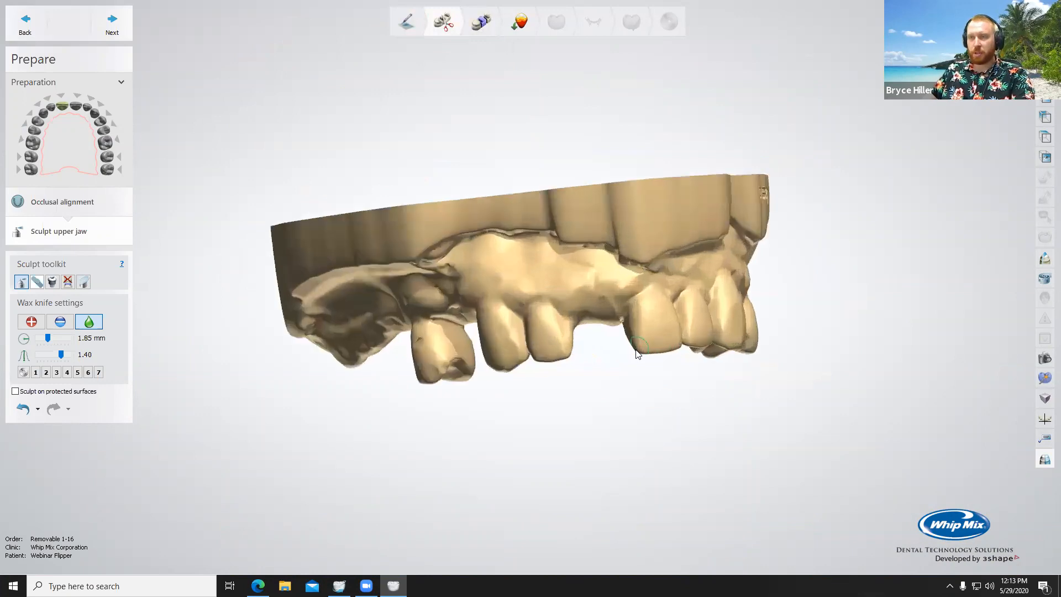
right_drag(599, 293, 564, 119)
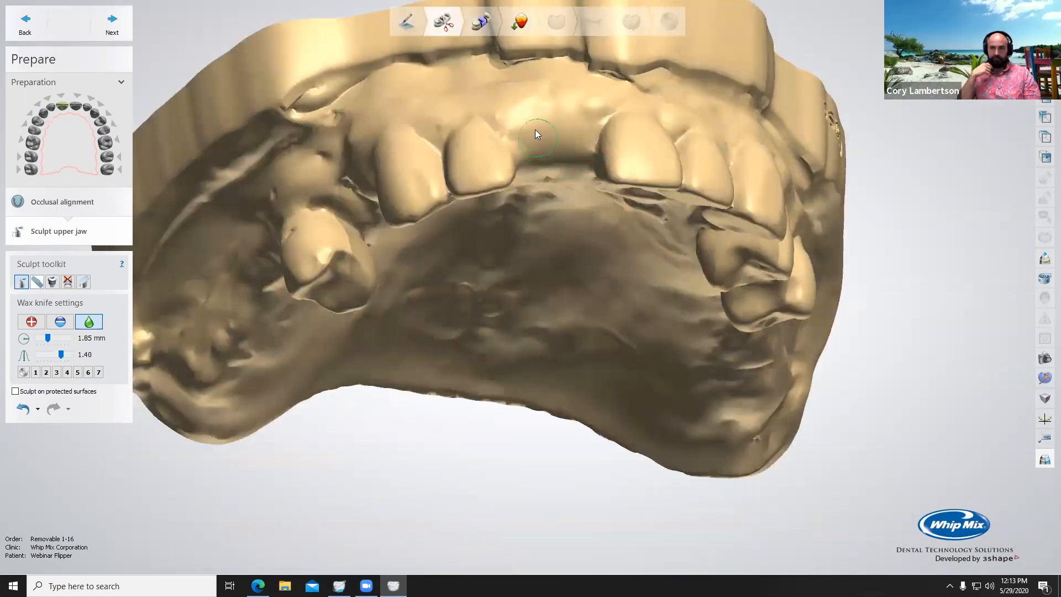
right_drag(557, 251, 552, 101)
right_drag(582, 315, 532, 115)
scroll(541, 124, down, 5)
right_drag(595, 121, 587, 343)
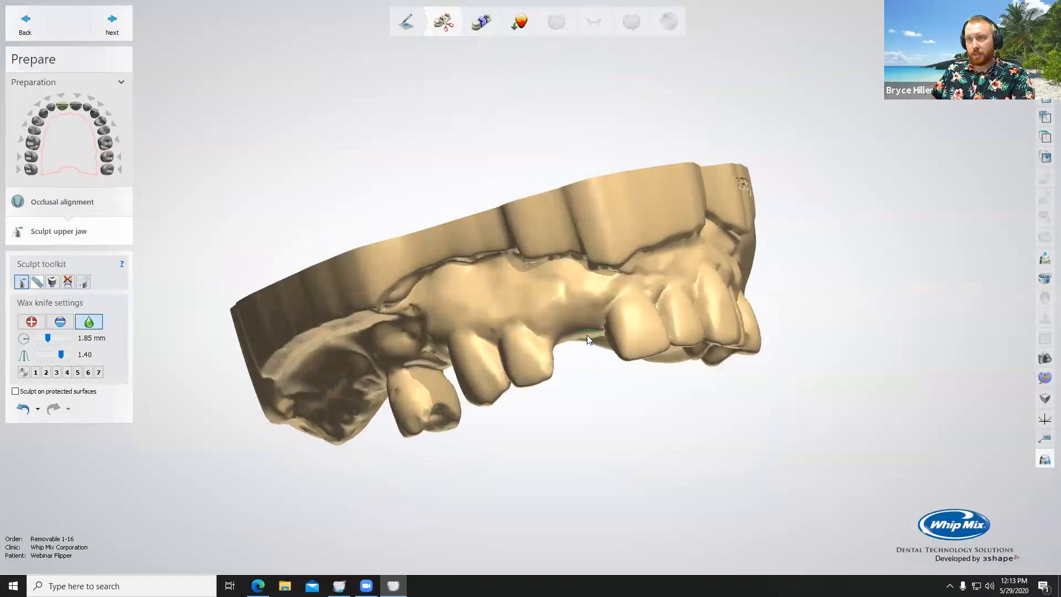
Step: Remove a little more material from the tooth 8 ridge at 40.0 µm, then blend it with the wax knife's smoothing mode
click(33, 322)
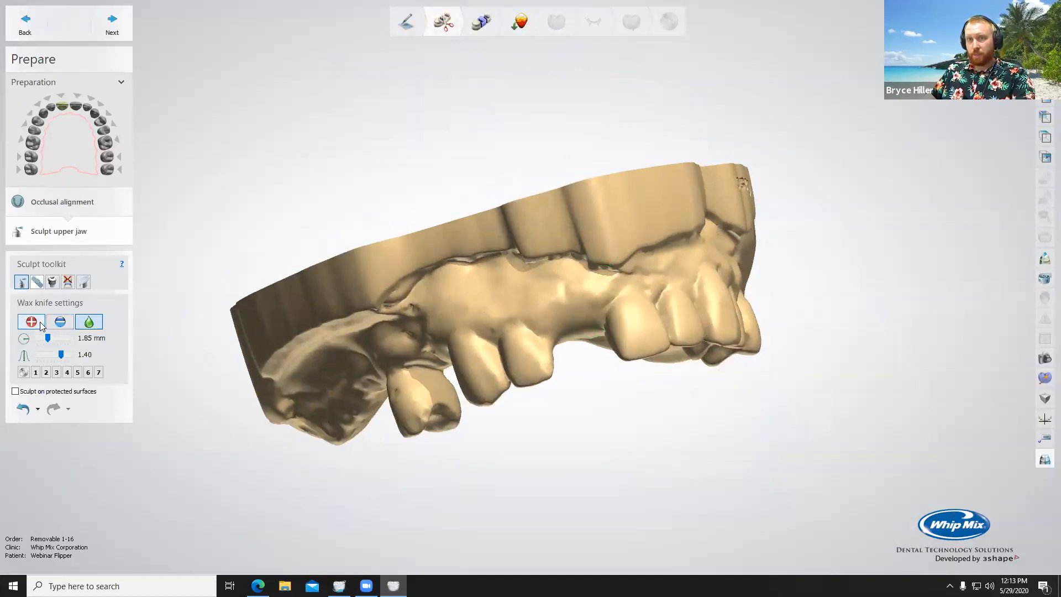
click(63, 327)
right_drag(567, 317, 486, 142)
scroll(487, 119, up, 4)
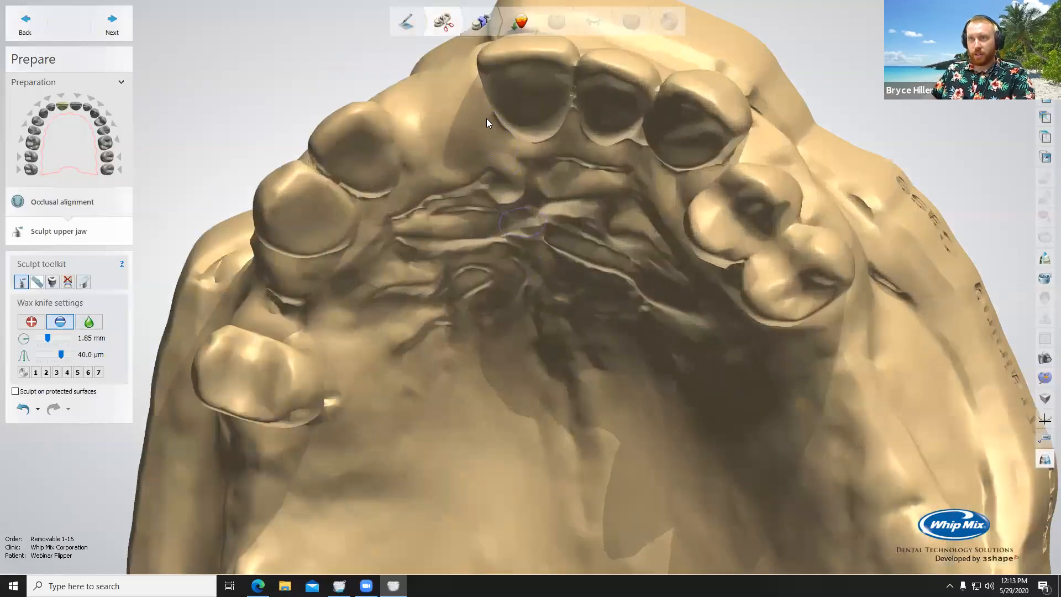
middle_drag(487, 119, 494, 131)
right_drag(494, 131, 496, 132)
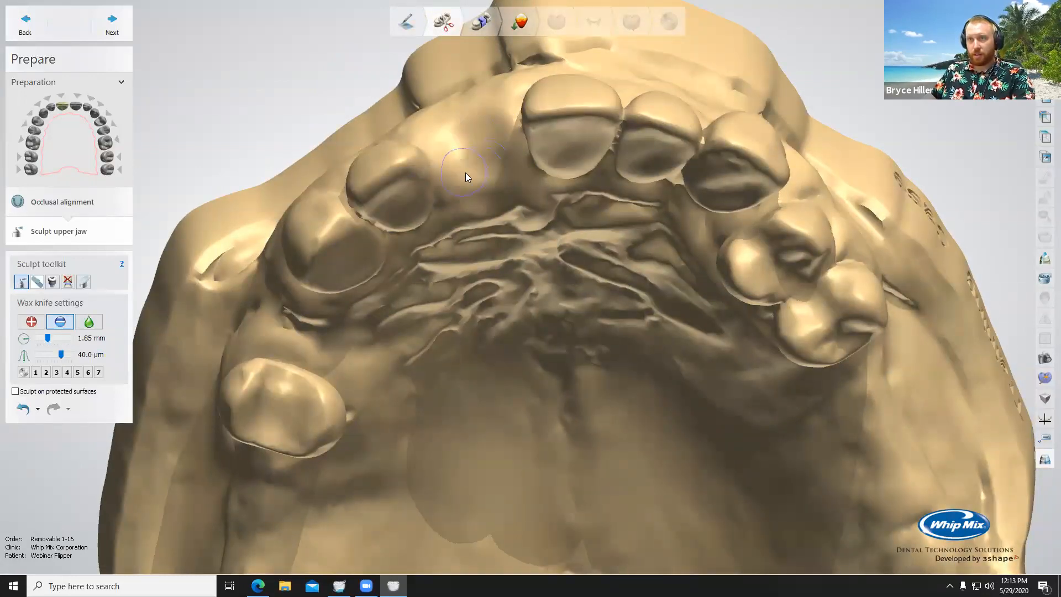
scroll(512, 153, down, 5)
right_drag(569, 197, 620, 298)
click(89, 321)
right_drag(593, 321, 543, 152)
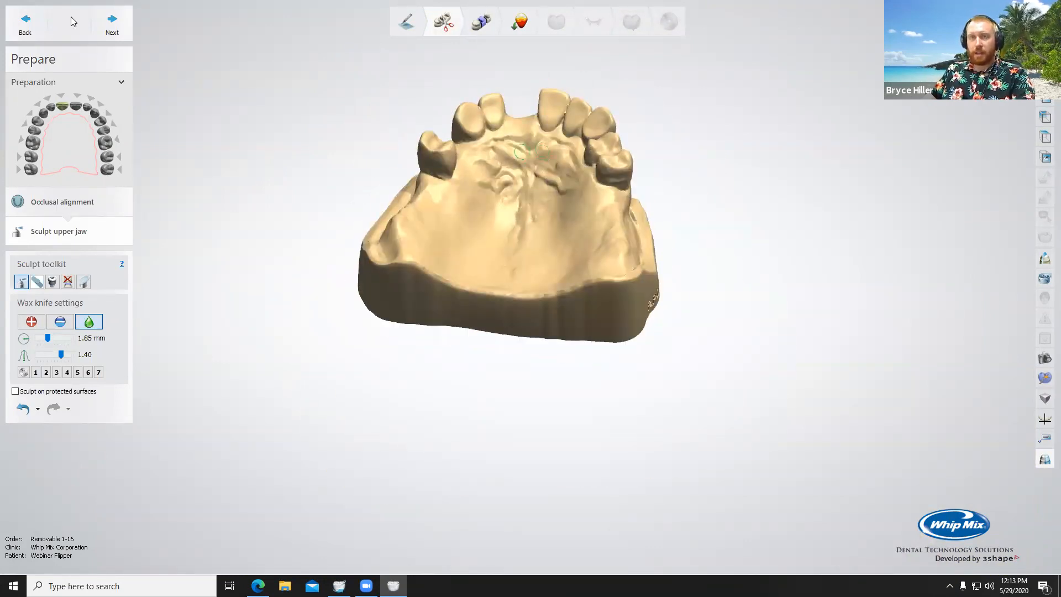
Step: Advance to Segmentation and place the Crown Pontic 8 annotation on the ridge where tooth 8 was removed
click(113, 22)
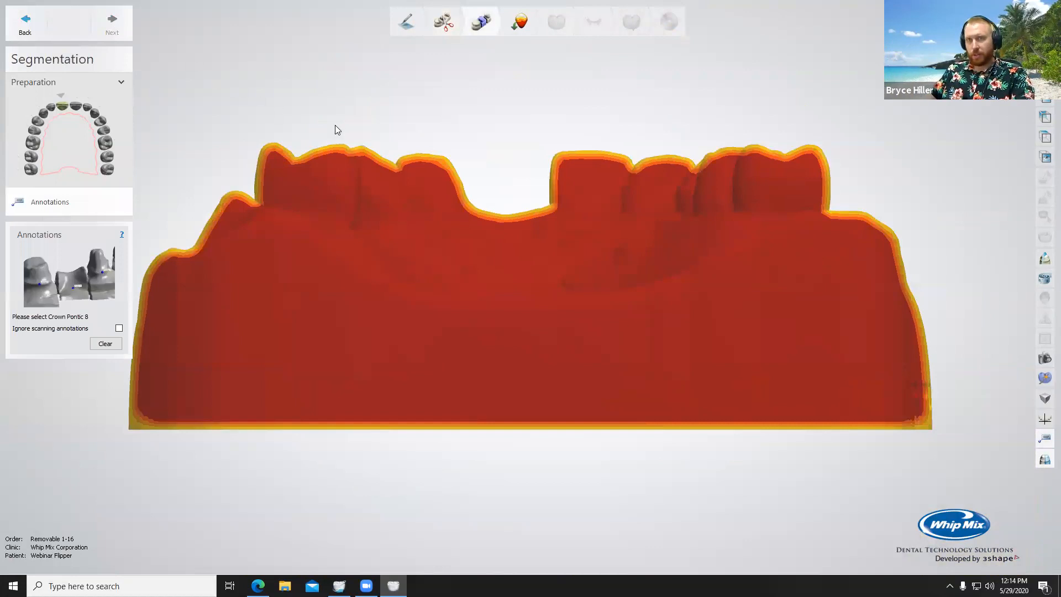
scroll(372, 165, down, 3)
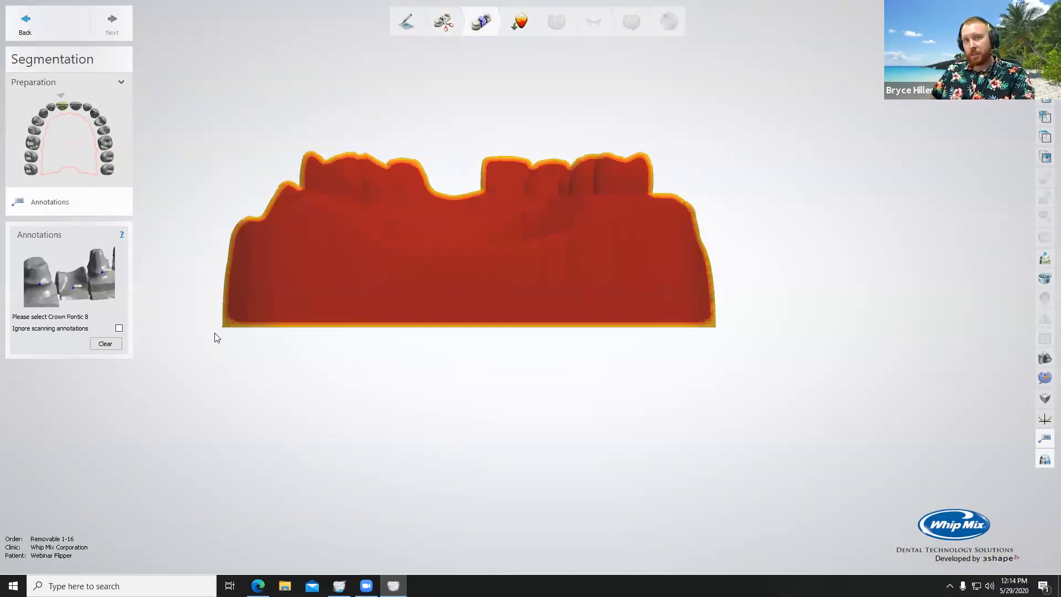
right_drag(484, 284, 486, 295)
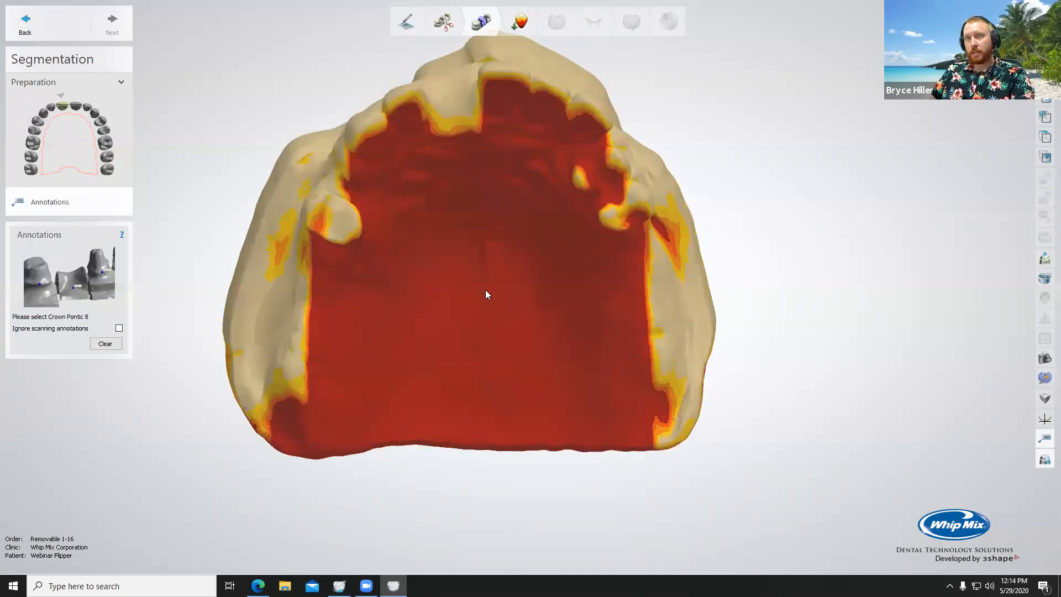
click(451, 95)
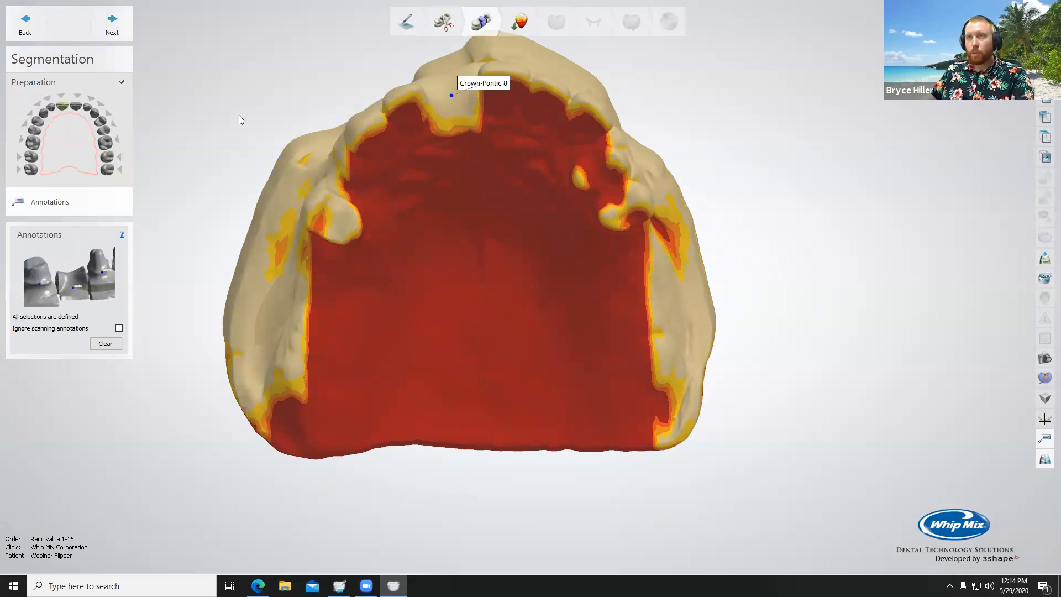
Step: Advance to Surveying and Blocking out and set the insertion direction from the occlusal view of the upper jaw
click(112, 25)
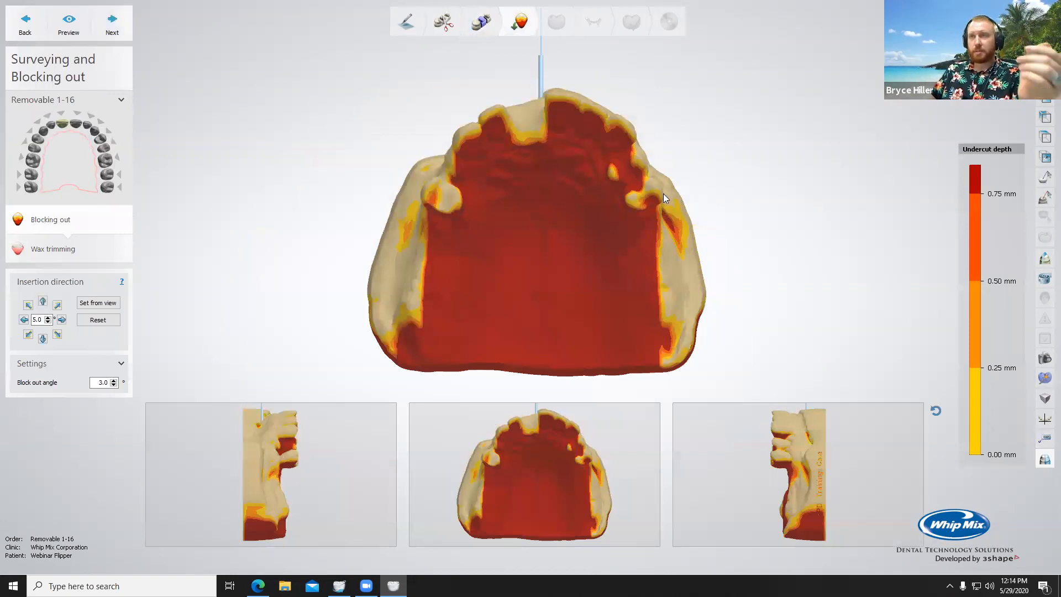
scroll(619, 174, up, 3)
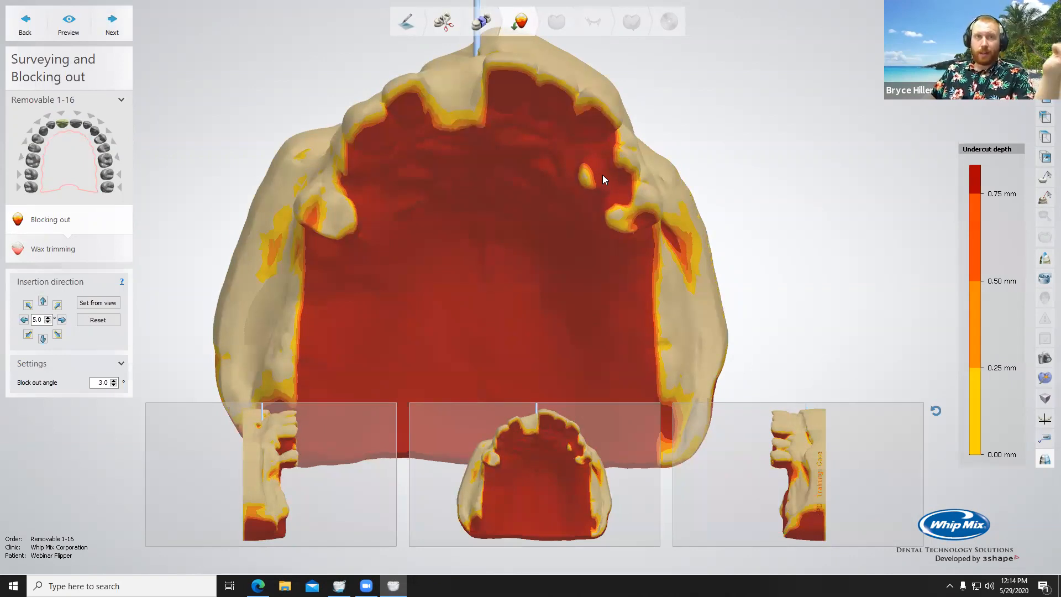
right_drag(564, 161, 567, 161)
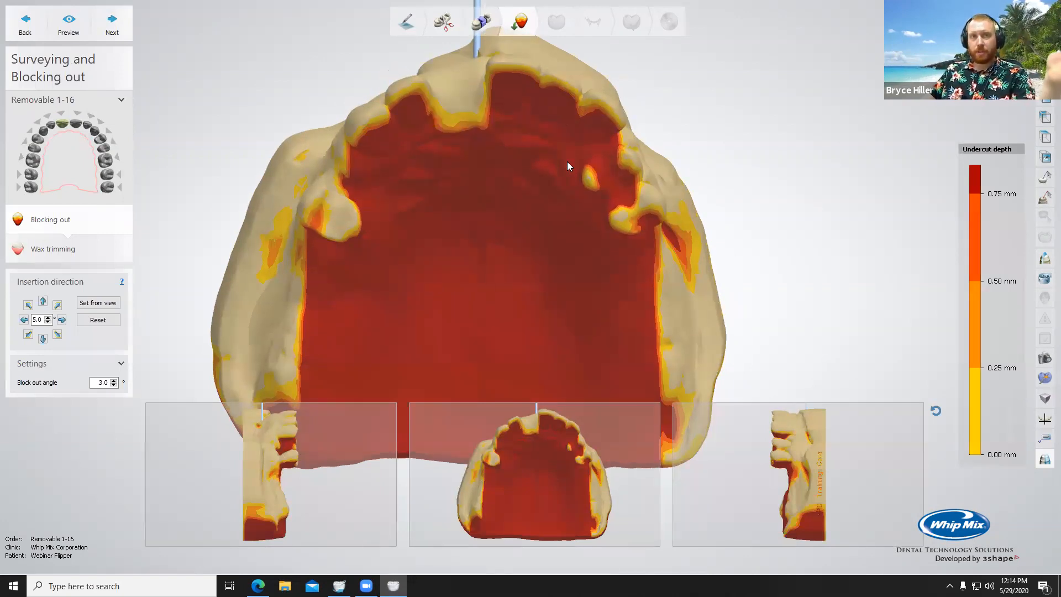
mouse_move(565, 192)
right_down()
mouse_move(574, 184)
mouse_move(566, 191)
right_up()
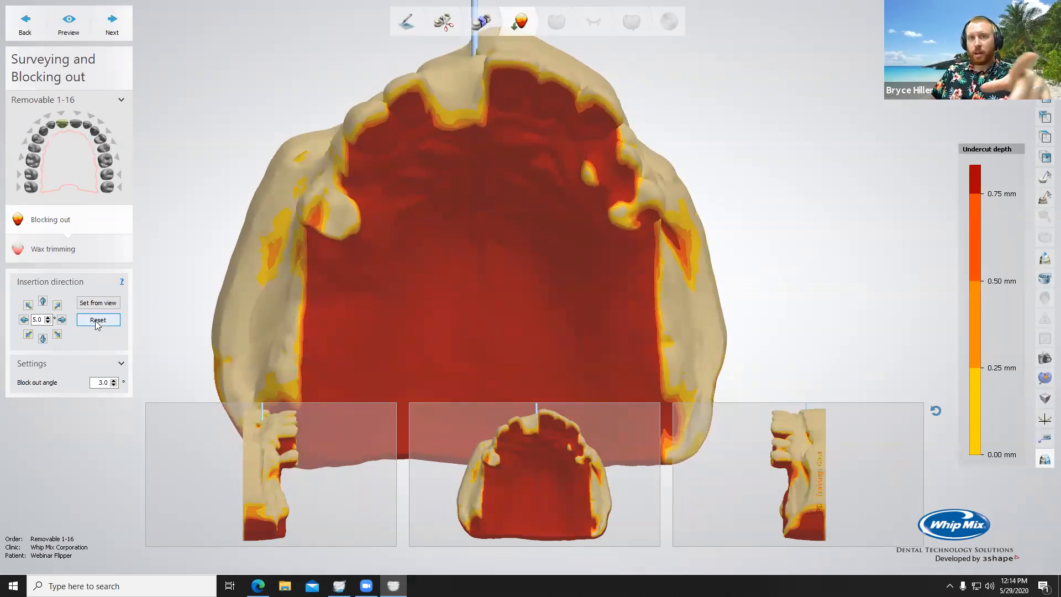
click(97, 302)
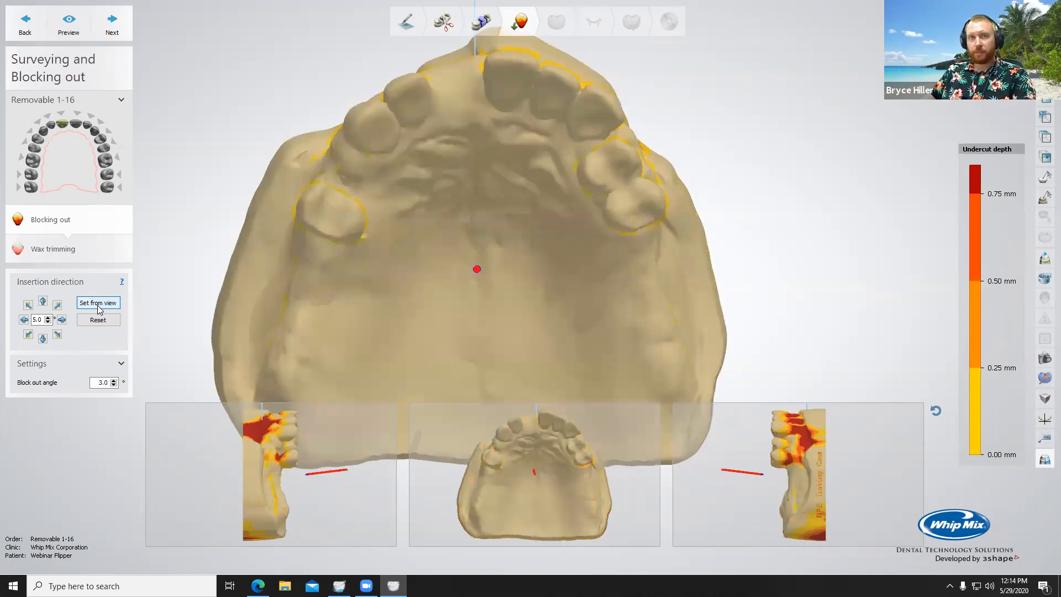
Step: Check the undercuts around the teeth, then generate the block-out wax with a 3.0° block out angle and proceed to Wax trimming
right_drag(542, 269, 552, 213)
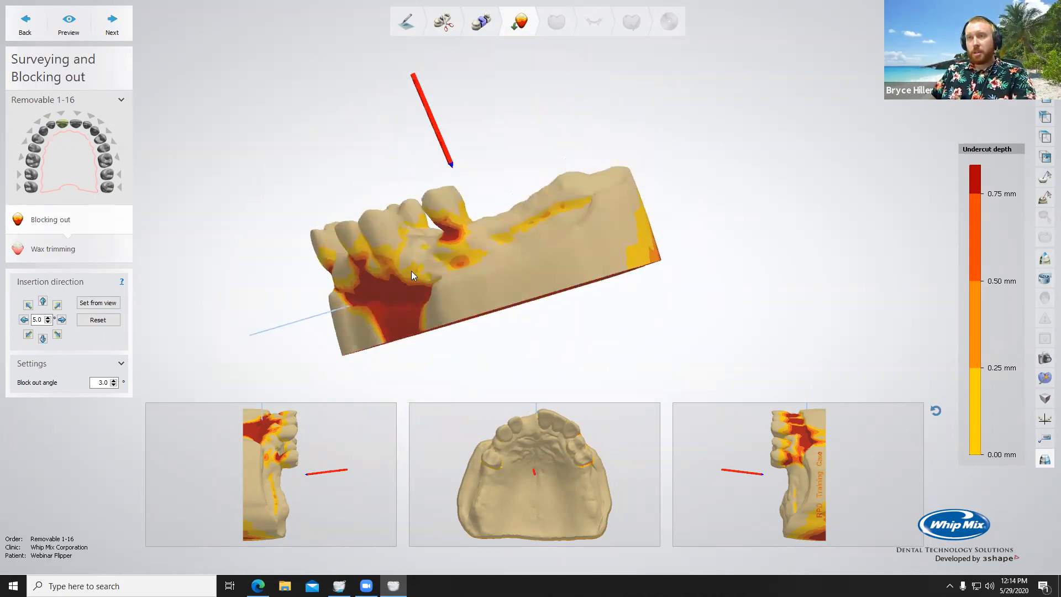
scroll(609, 215, up, 5)
right_drag(602, 291, 240, 336)
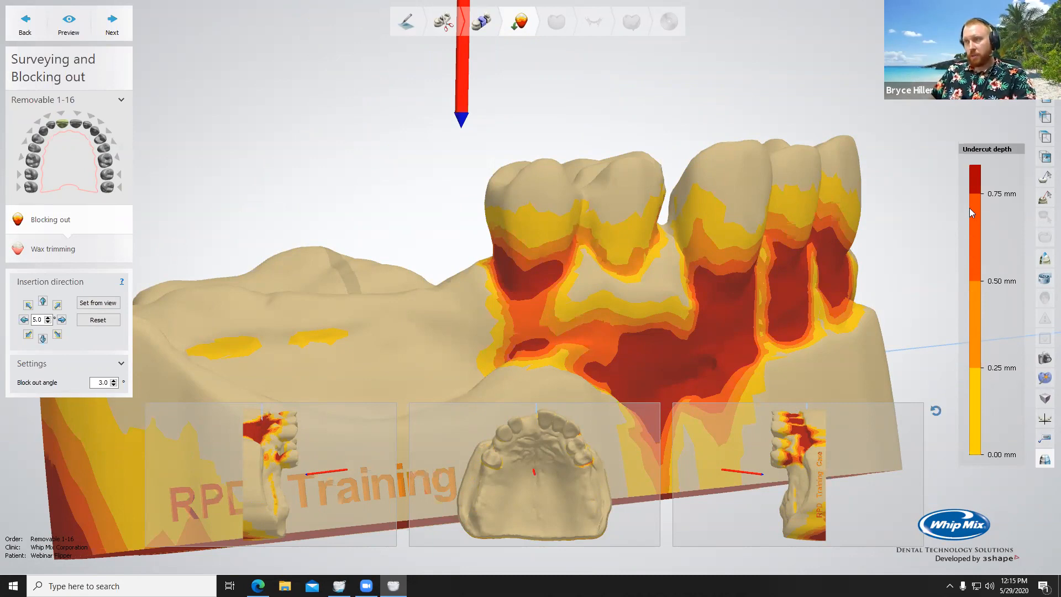
right_drag(661, 333, 616, 296)
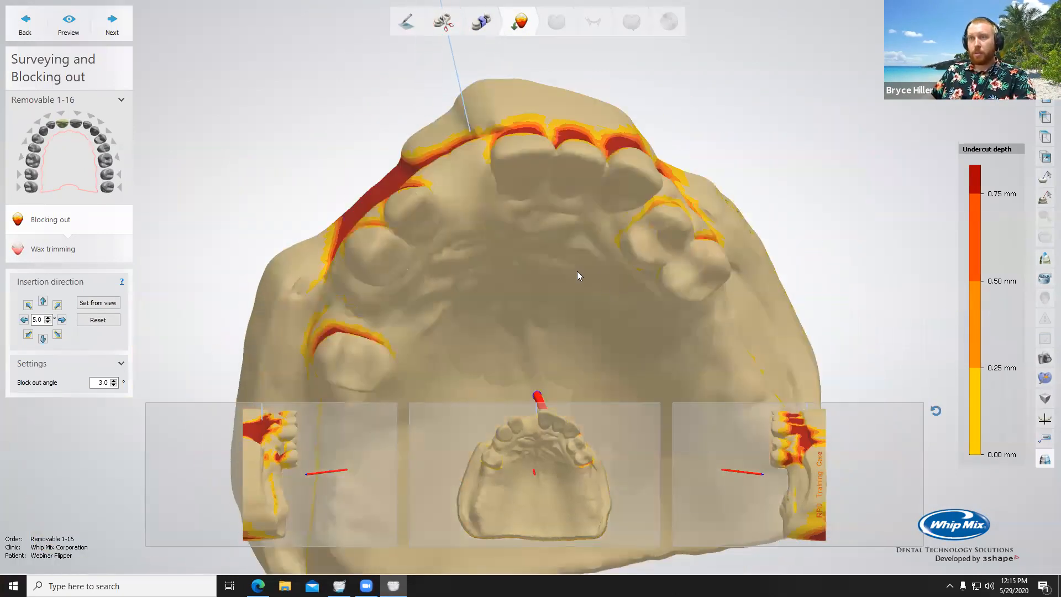
click(110, 25)
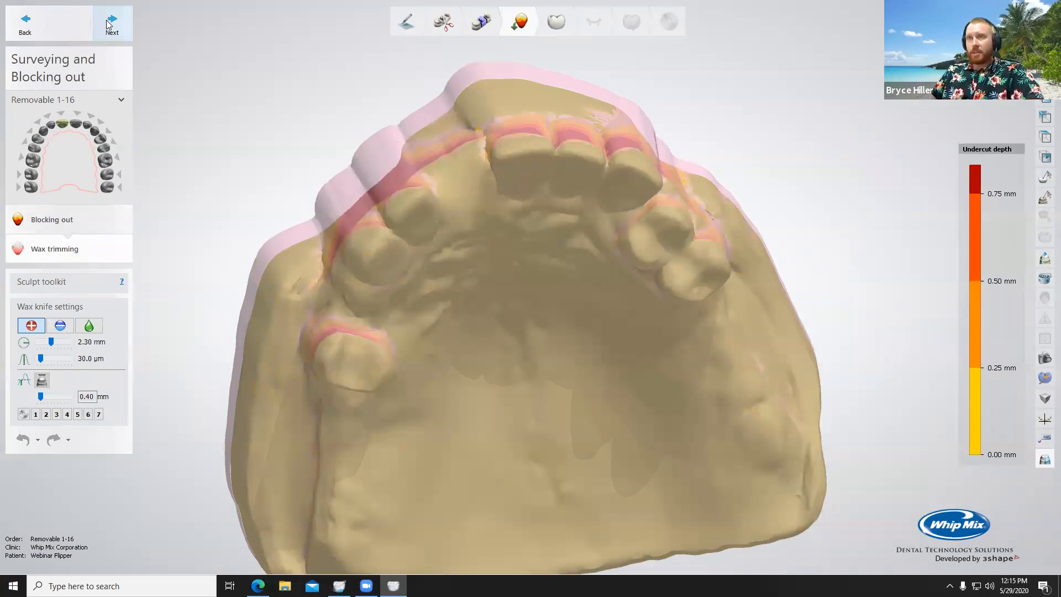
right_drag(756, 173, 793, 179)
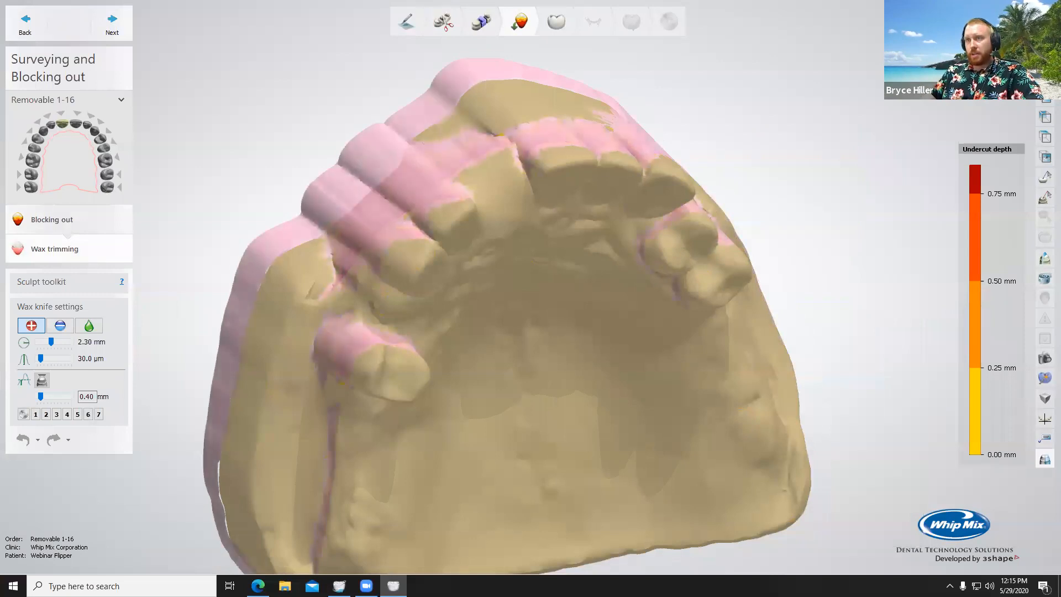
right_drag(553, 266, 552, 236)
scroll(537, 230, up, 3)
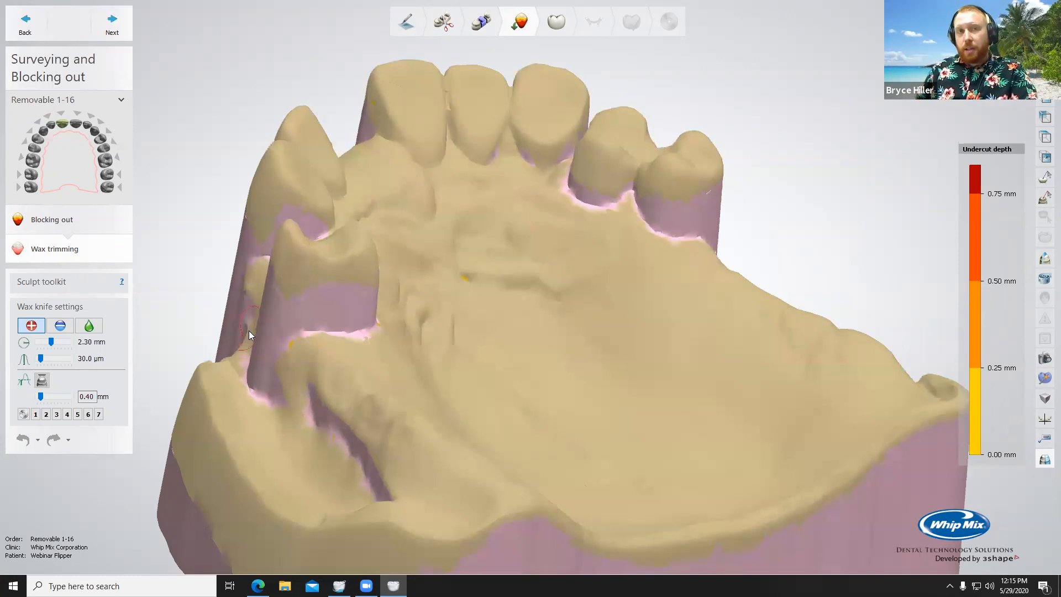
Step: Trim the block-out wax around the isolated posterior tooth using the wax knife's removal mode at 90.0 µm
right_drag(285, 331, 229, 336)
click(61, 326)
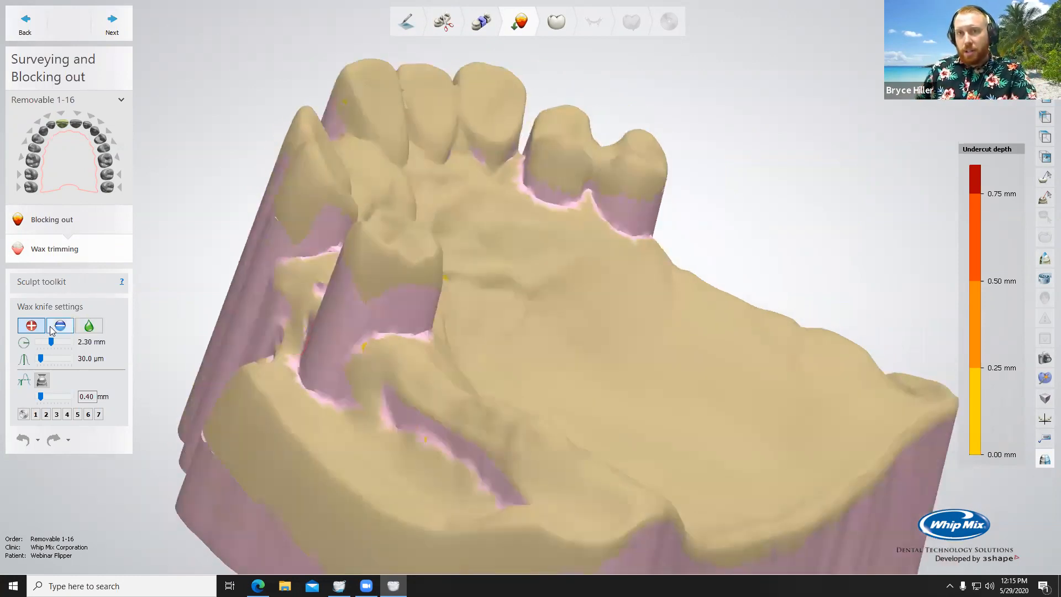
right_drag(472, 374, 511, 357)
drag(423, 305, 388, 309)
mouse_move(388, 309)
right_down()
mouse_move(414, 331)
mouse_move(487, 344)
right_up()
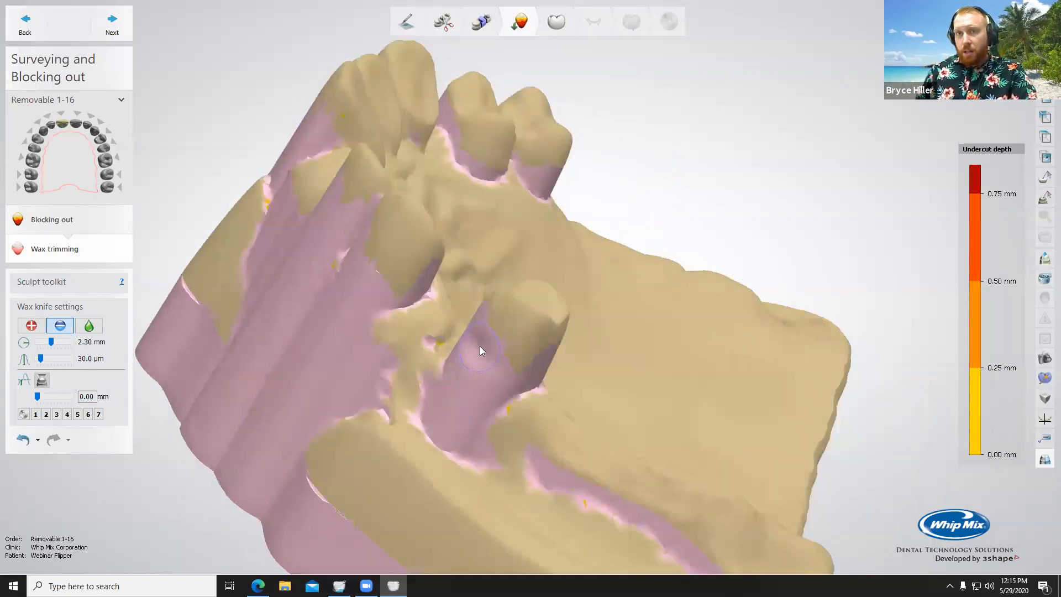
ctrl+scroll(480, 346, up, 10)
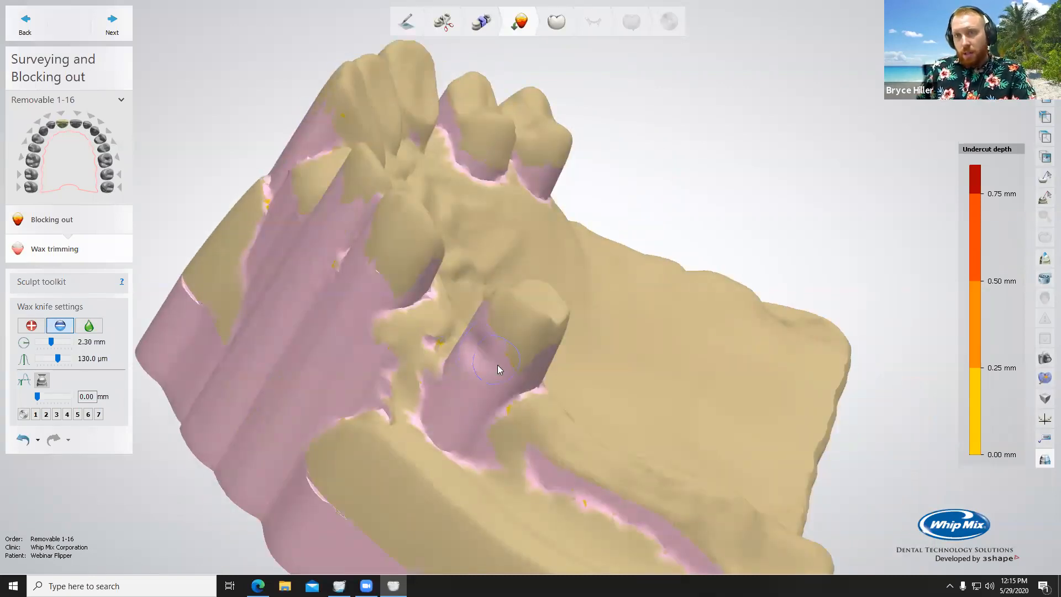
ctrl+scroll(473, 331, down, 4)
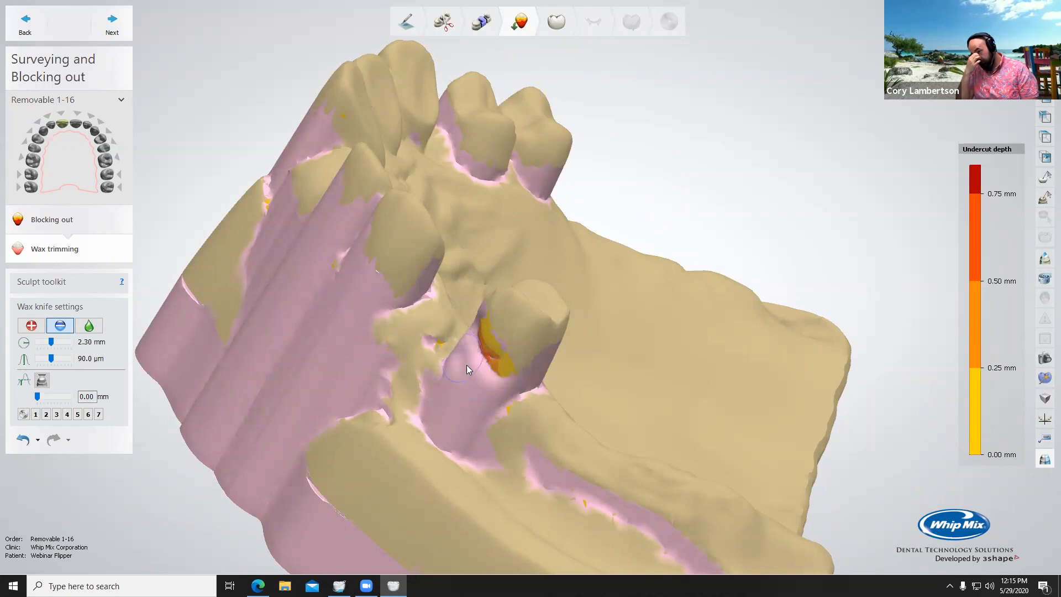
right_drag(469, 378, 201, 289)
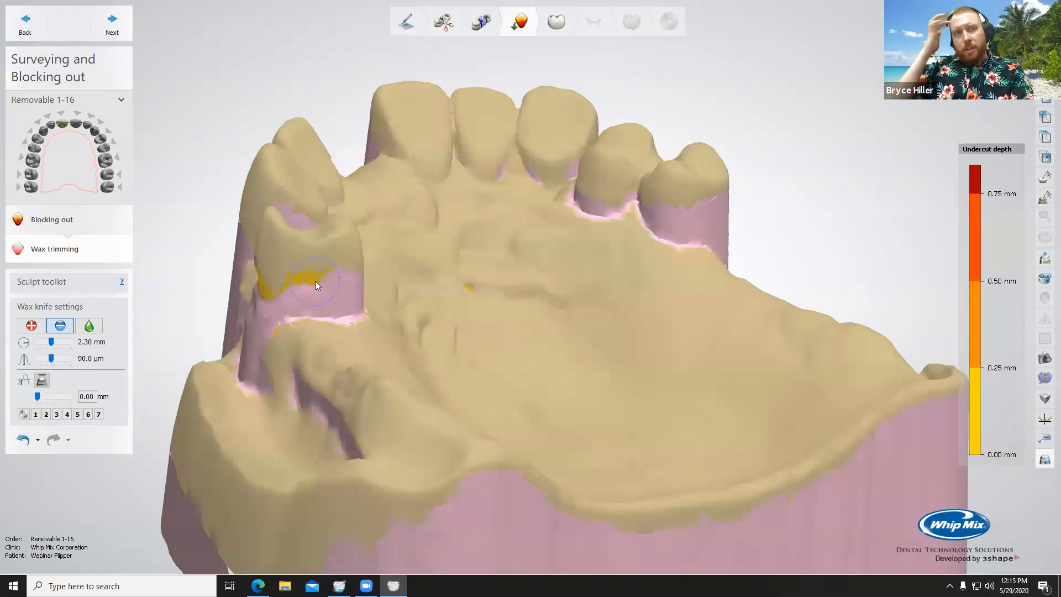
right_drag(379, 301, 427, 321)
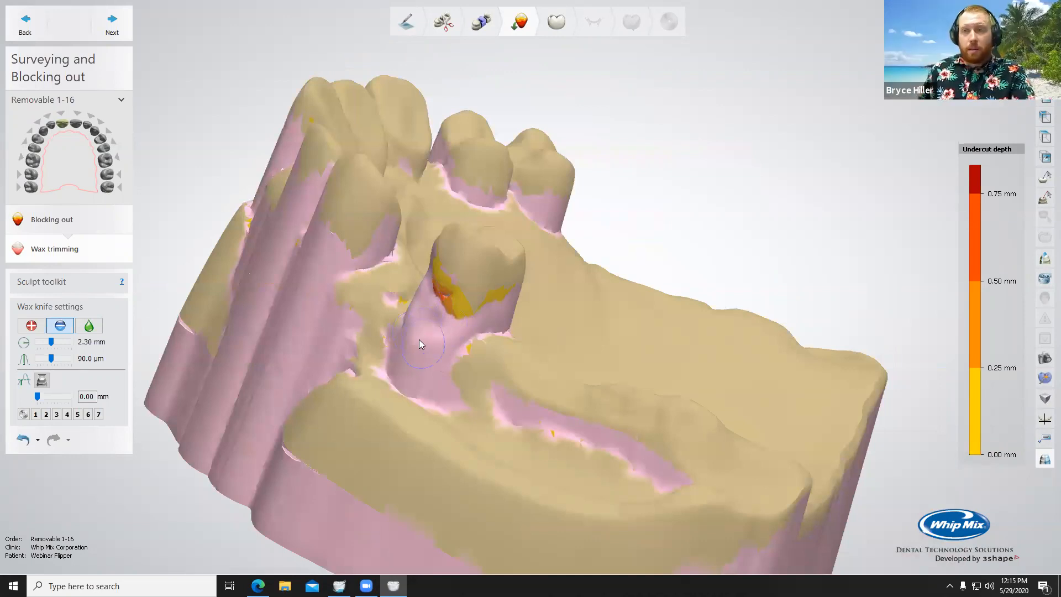
Step: Blend the surface beside the isolated posterior tooth with the wax knife's smoothing mode at 2.30 mm and 0.48
key(shift)
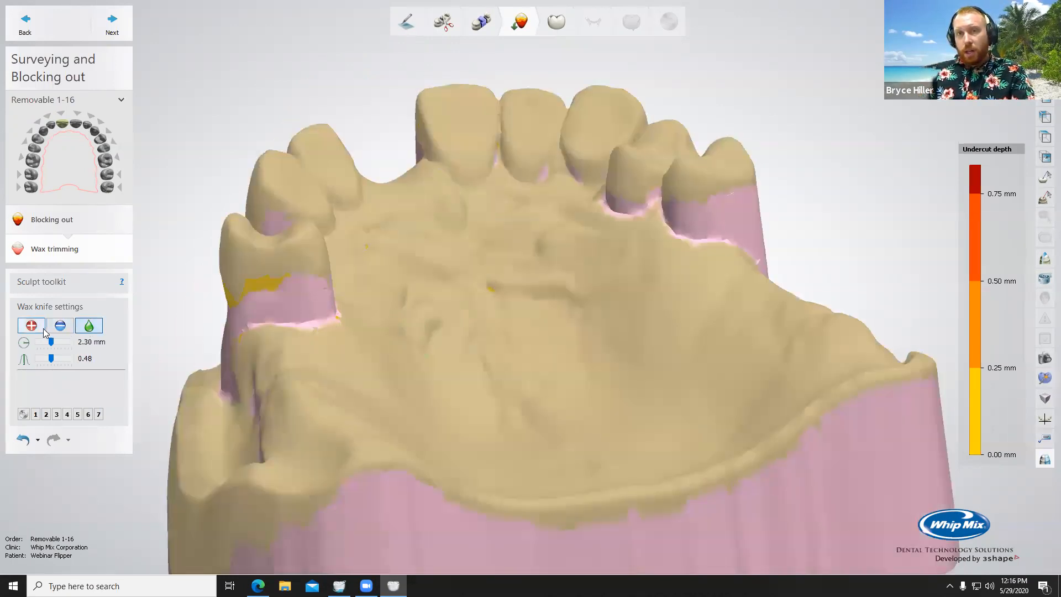
right_drag(524, 322, 468, 364)
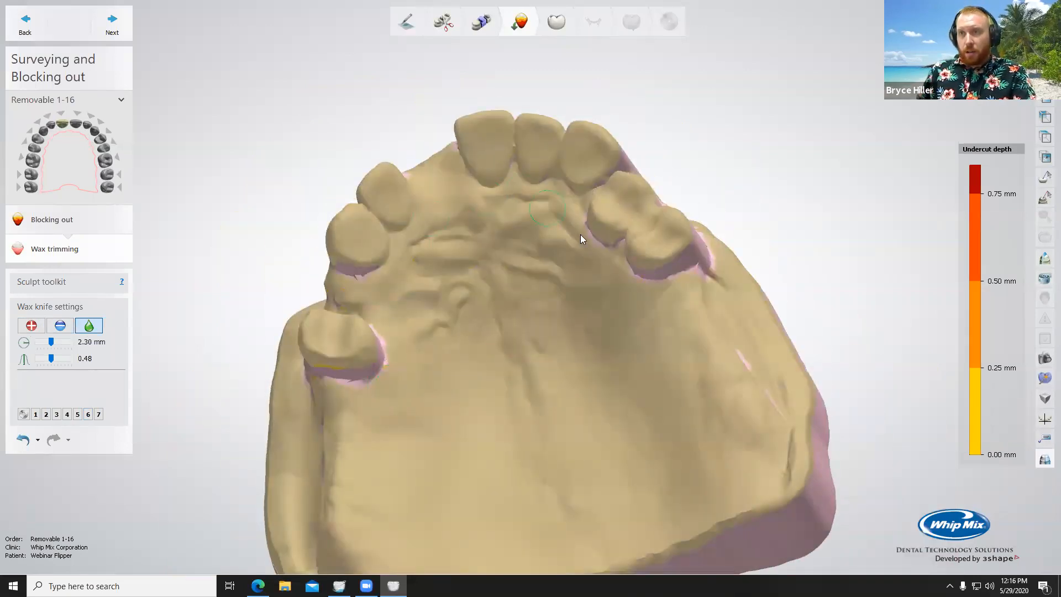
mouse_move(528, 387)
right_down()
mouse_move(525, 402)
mouse_move(513, 399)
right_up()
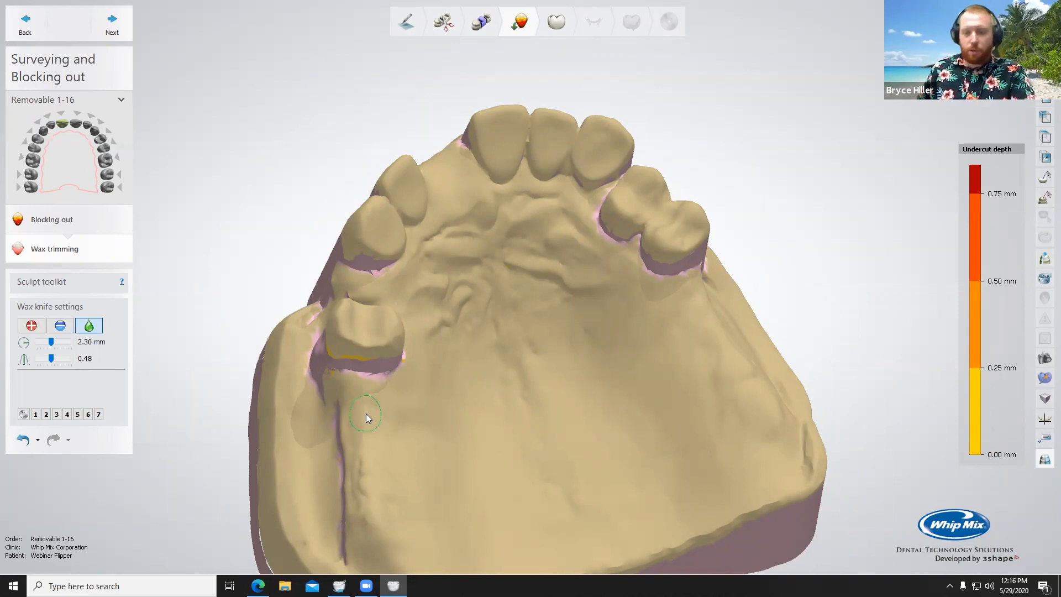
right_drag(365, 414, 392, 299)
scroll(389, 326, up, 5)
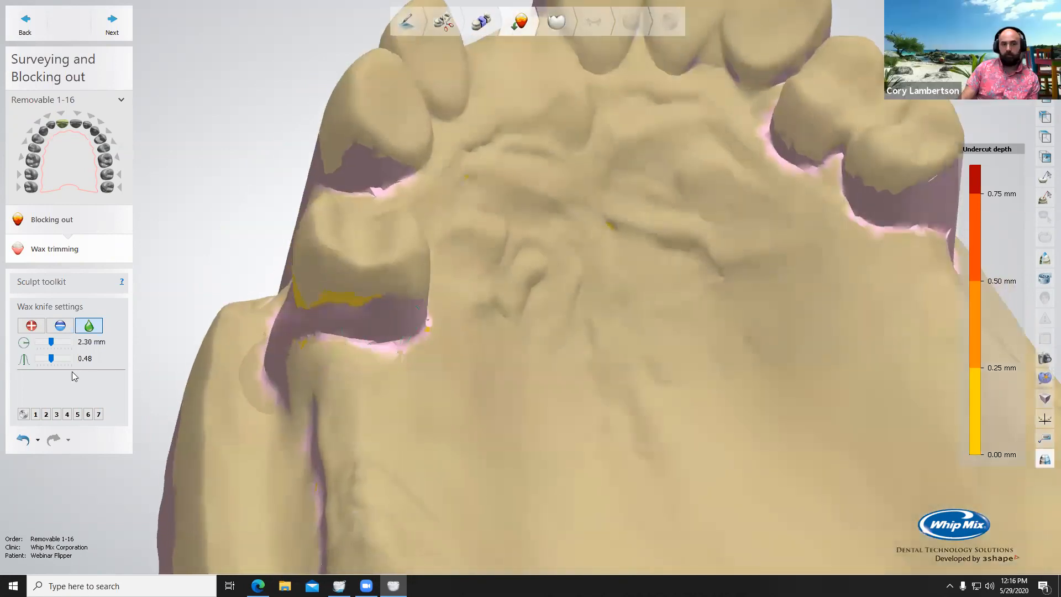
Step: Return to wax removal at 90.0 µm and trim the palatal side of the two posterior teeth opposite the isolated one
click(60, 326)
right_drag(357, 387, 333, 343)
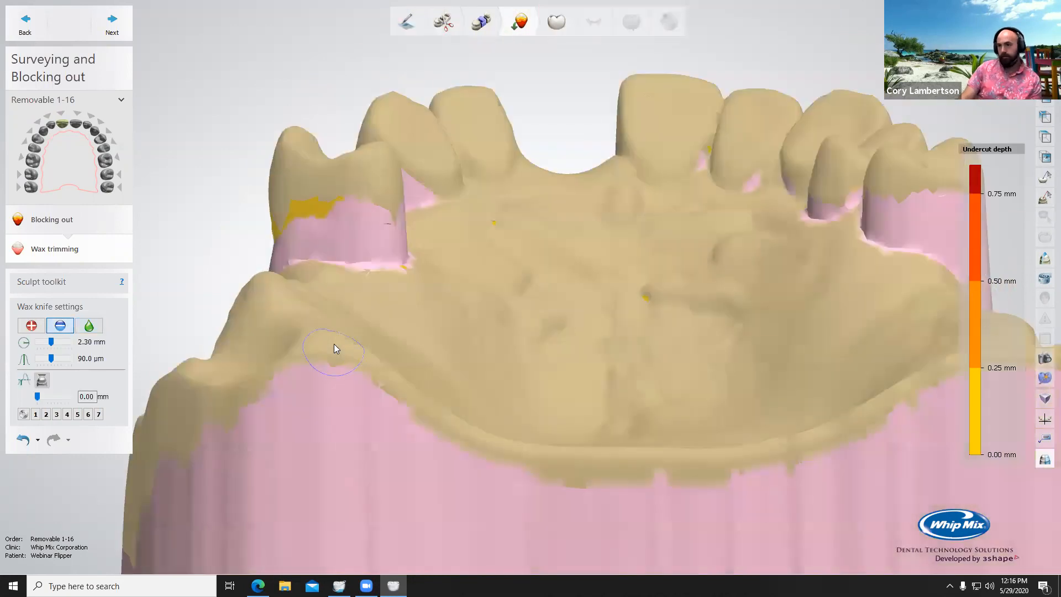
drag(368, 255, 402, 246)
right_drag(582, 302, 565, 252)
mouse_move(572, 248)
mouse_down()
mouse_move(600, 249)
mouse_move(477, 208)
mouse_up()
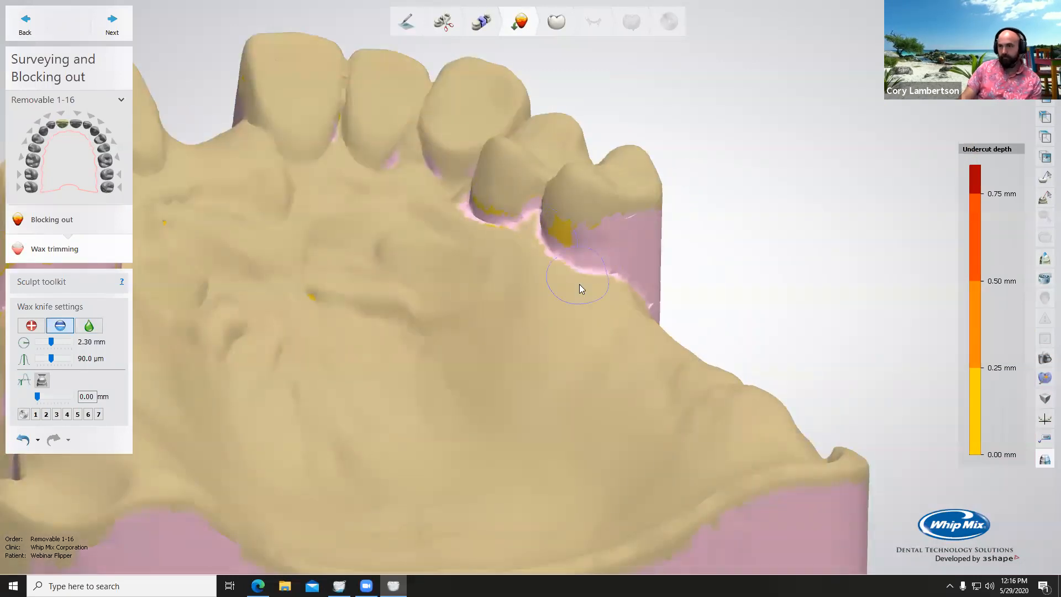
mouse_move(601, 257)
mouse_down()
mouse_move(592, 232)
mouse_move(588, 249)
mouse_up()
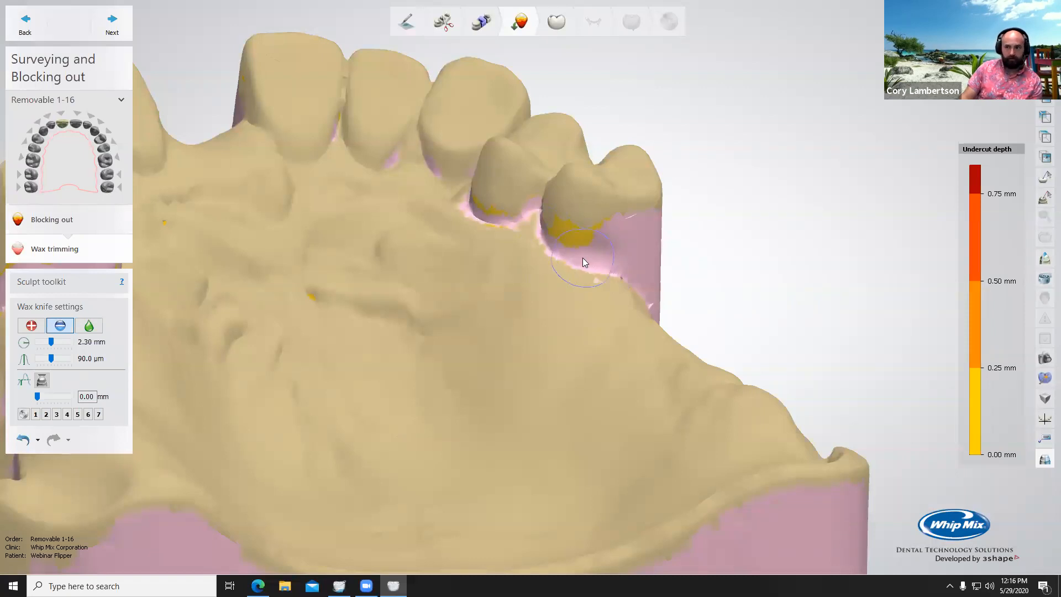
right_drag(537, 229, 537, 232)
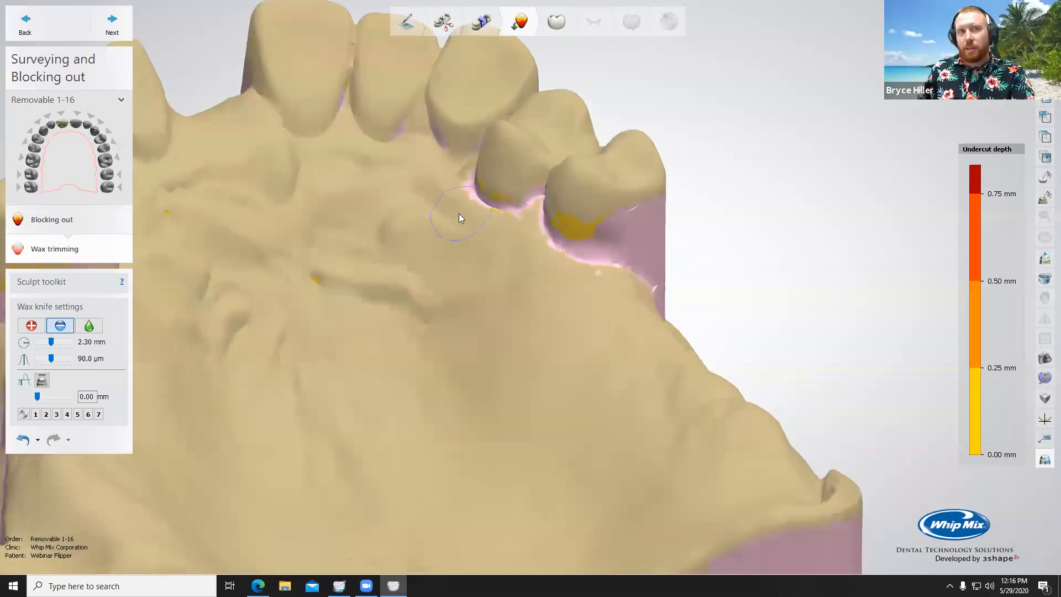
Step: Trim the wax on the palatal side of the isolated posterior tooth and touch up the last posterior tooth opposite it
scroll(464, 219, down, 4)
right_drag(471, 228, 494, 251)
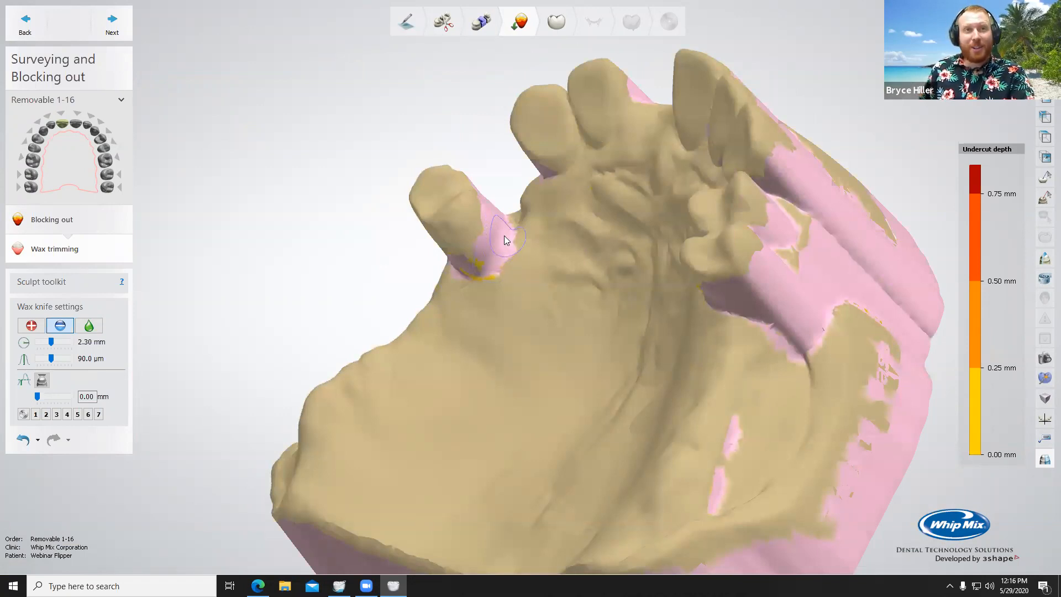
right_drag(519, 274, 496, 259)
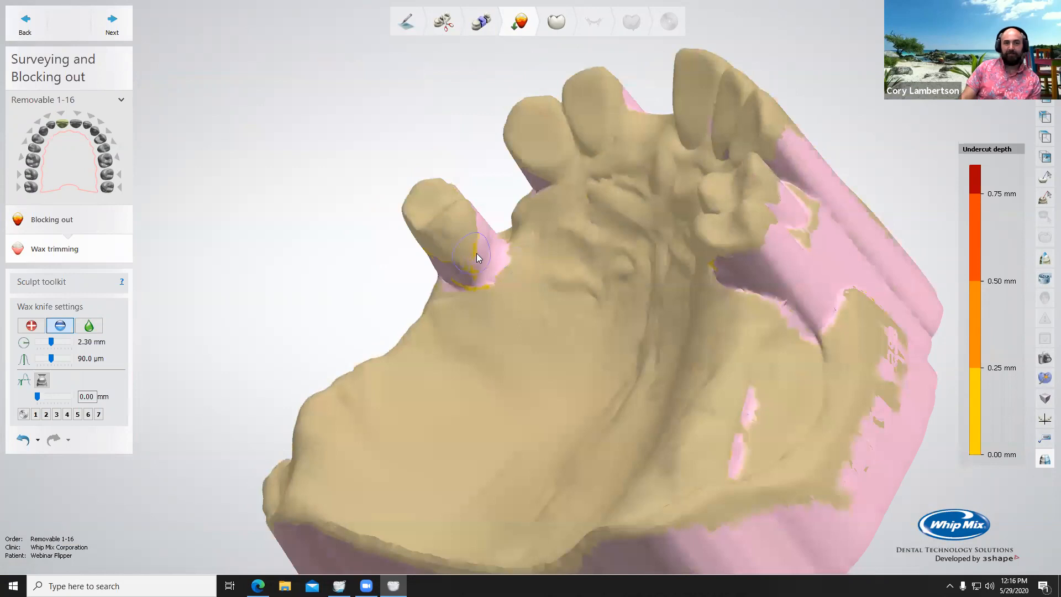
mouse_move(683, 295)
right_down()
mouse_move(787, 321)
mouse_move(775, 265)
right_up()
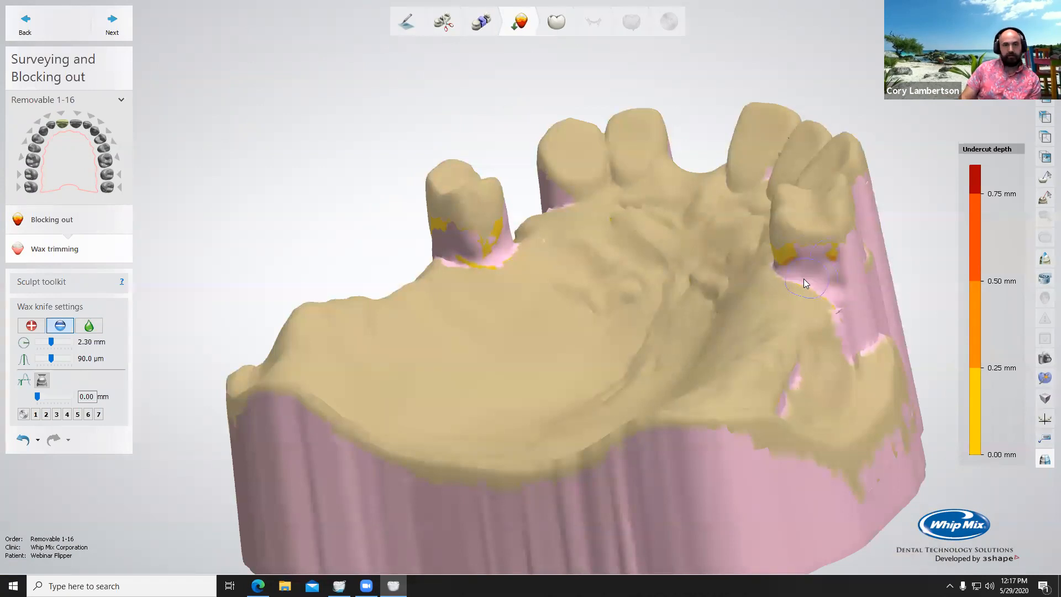
Step: Smooth the trimmed wax below the posterior teeth using a 2.75 mm wax knife at 0.48
click(89, 325)
ctrl+scroll(793, 295, up, 3)
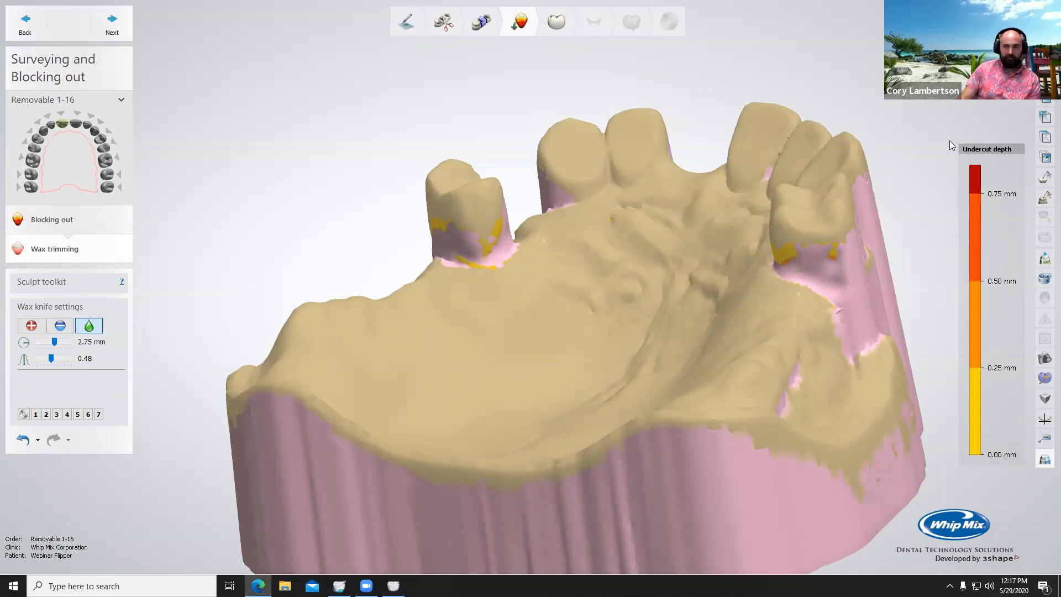
click(819, 269)
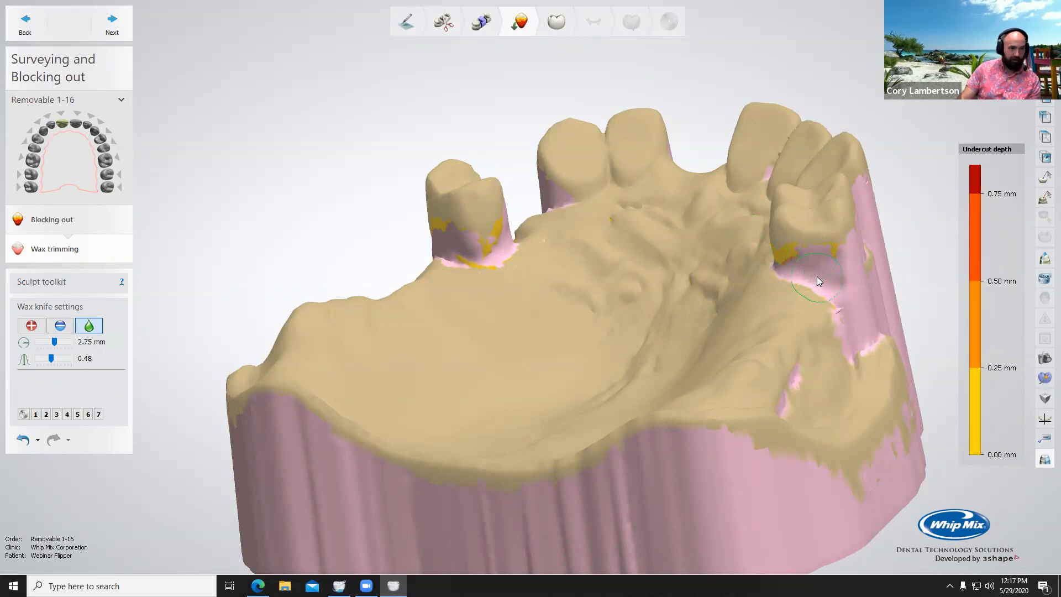
right_drag(517, 294, 459, 252)
right_drag(417, 296, 569, 326)
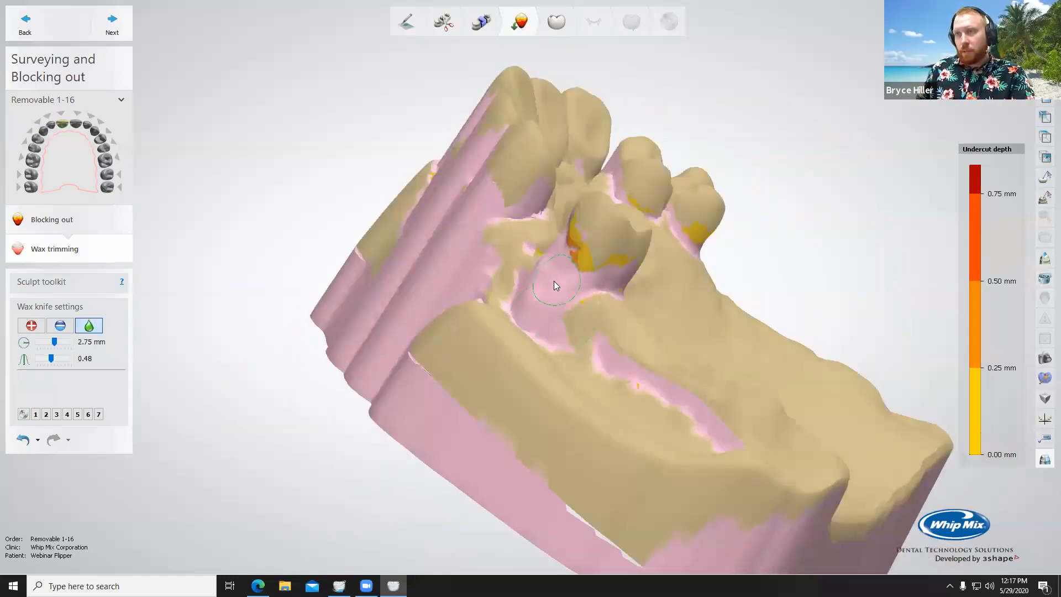
Step: Remove wax from the sides of the teeth bordering the tooth 8 gap with the 2.75 mm knife at 90.0 µm
right_drag(546, 262, 619, 384)
scroll(620, 384, up, 4)
click(63, 330)
right_drag(878, 338, 924, 349)
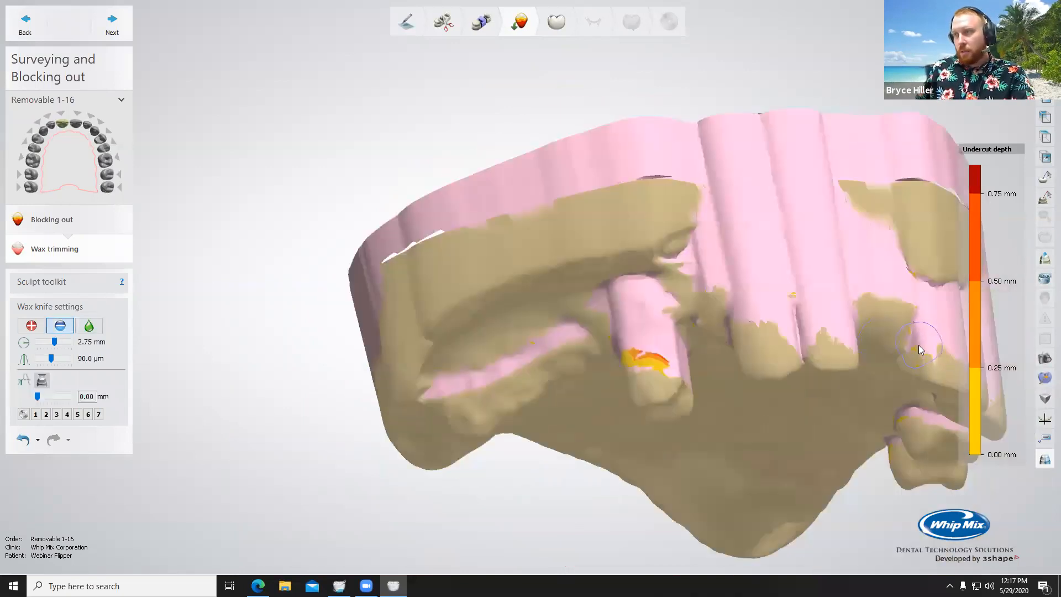
right_drag(820, 336, 546, 275)
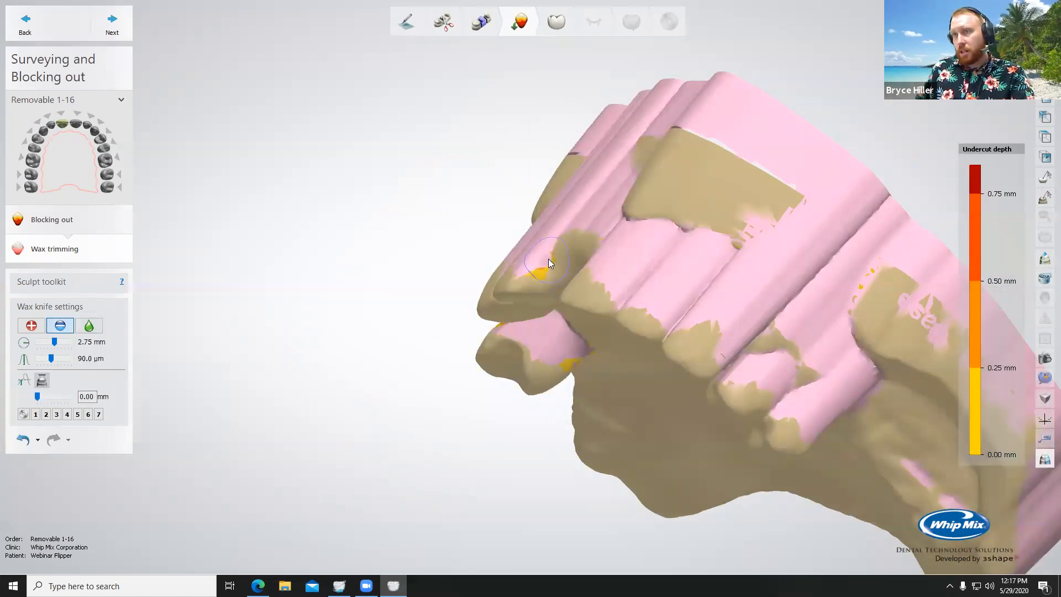
scroll(577, 301, down, 5)
right_drag(577, 300, 654, 243)
Step: Remove more wax from the palatal side of the last posterior tooth opposite the isolated one, checking the model from all sides
scroll(636, 286, up, 2)
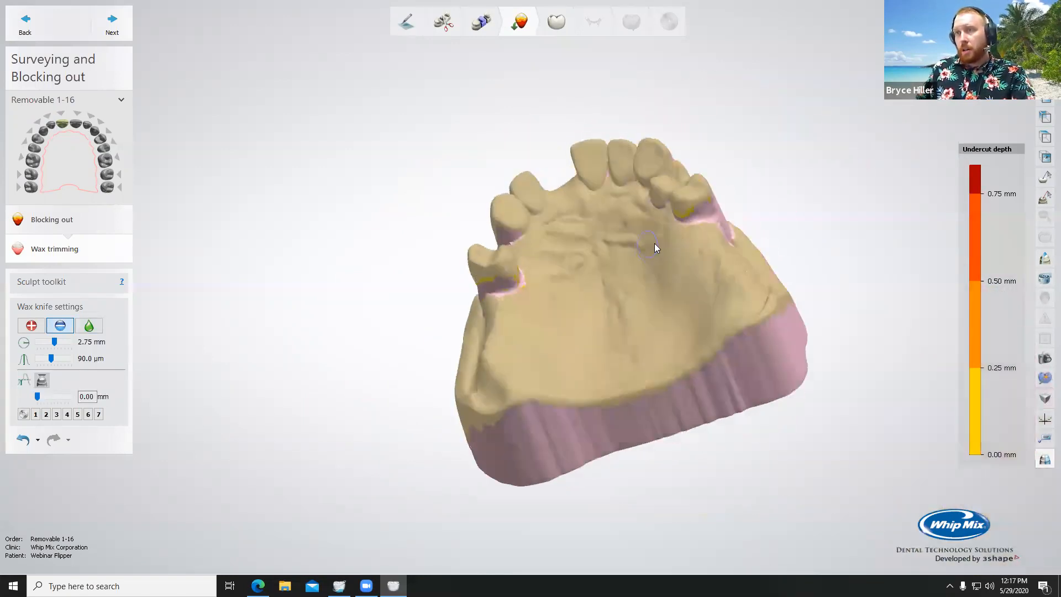
scroll(572, 258, down, 3)
mouse_move(571, 258)
right_down()
mouse_move(536, 239)
mouse_move(520, 280)
mouse_move(558, 259)
mouse_move(547, 286)
mouse_move(530, 259)
right_up()
scroll(564, 258, up, 4)
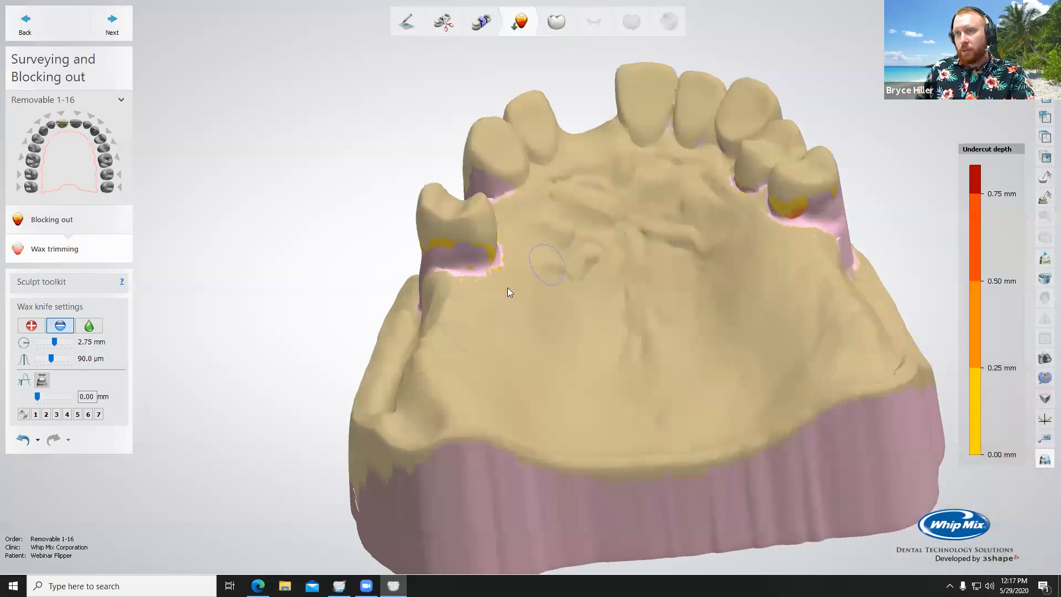
right_drag(819, 203, 732, 195)
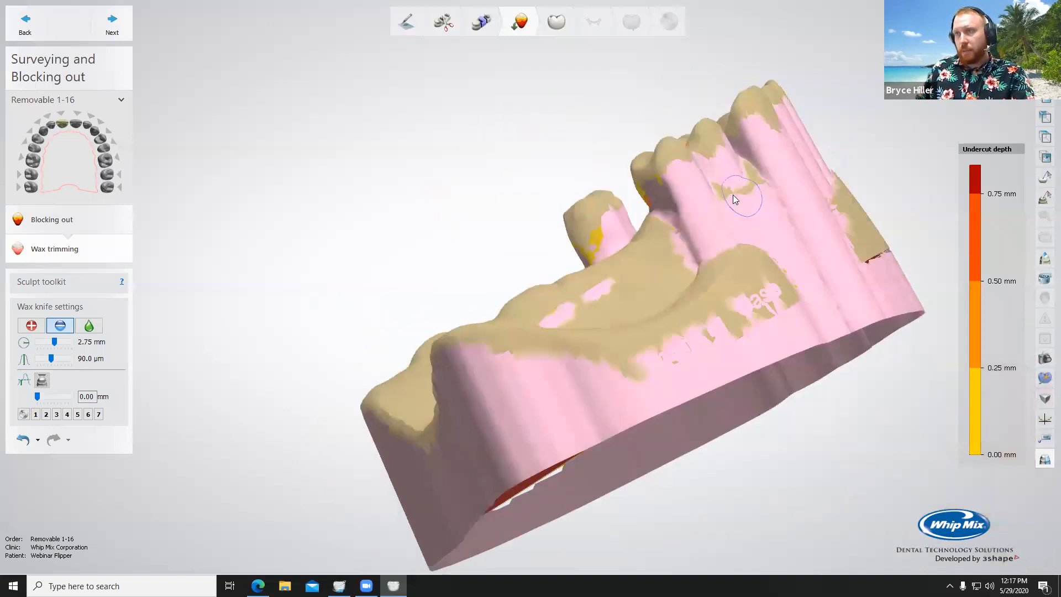
right_drag(534, 277, 643, 293)
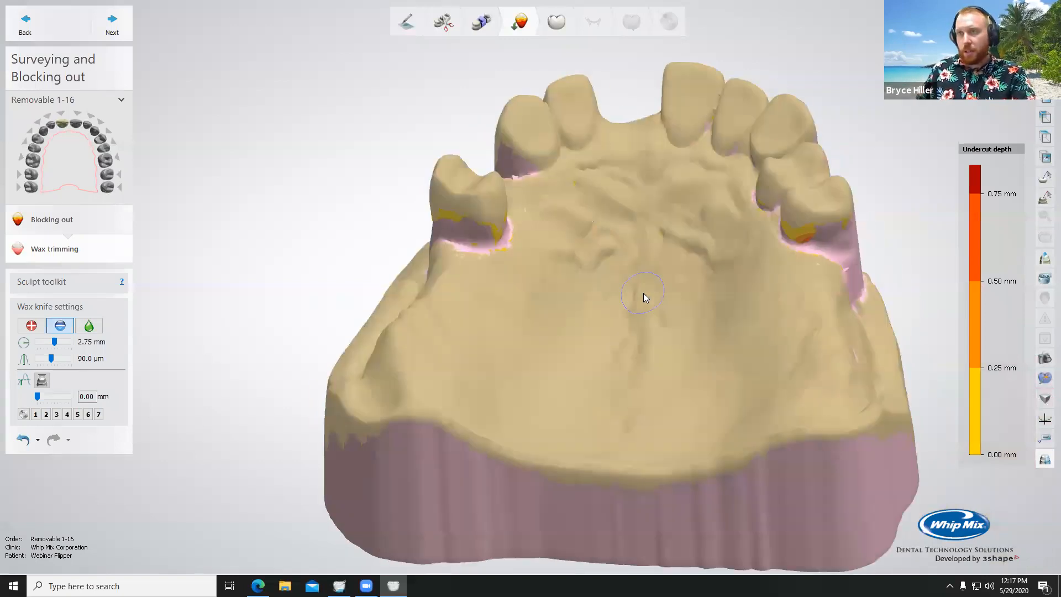
Step: Cut deeper into the wax at the palatal side of the isolated posterior tooth and along both opposite posterior teeth
scroll(645, 351, up, 3)
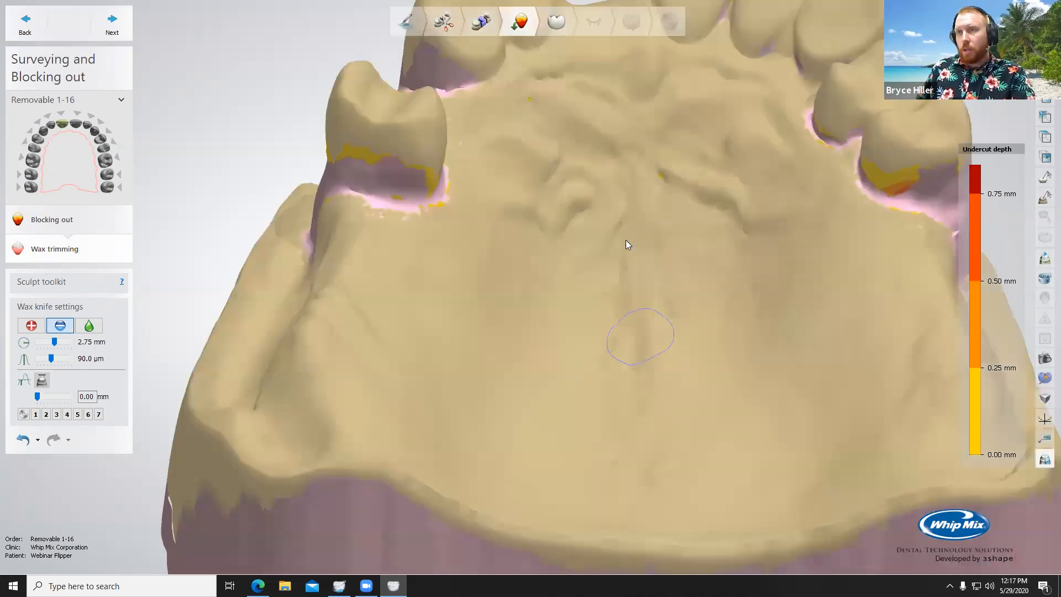
right_drag(625, 240, 621, 253)
right_drag(622, 194, 617, 209)
scroll(611, 292, down, 5)
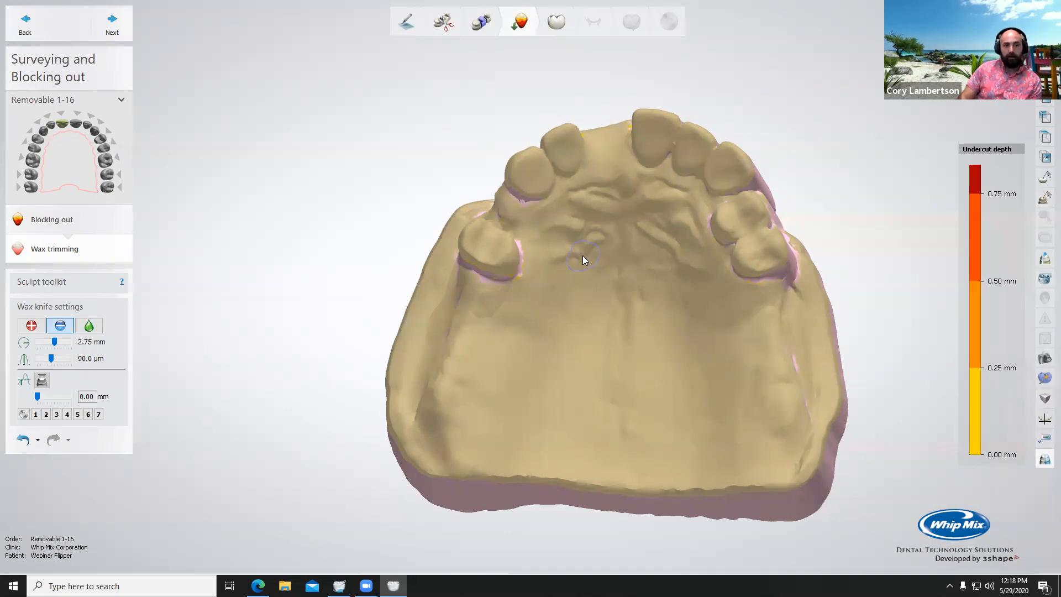
right_drag(580, 263, 524, 248)
drag(525, 248, 522, 273)
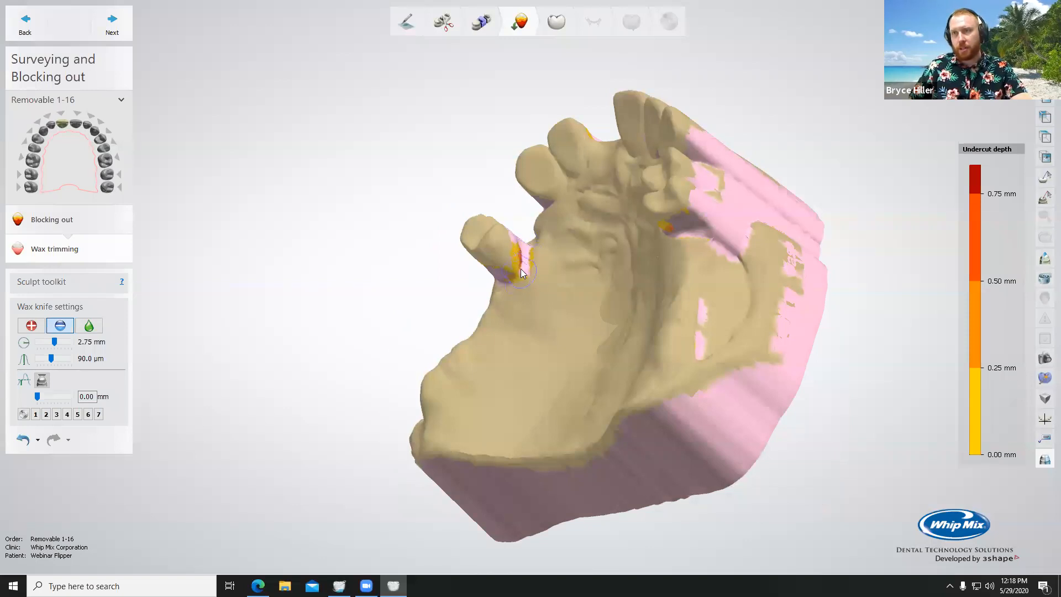
right_drag(666, 253, 735, 226)
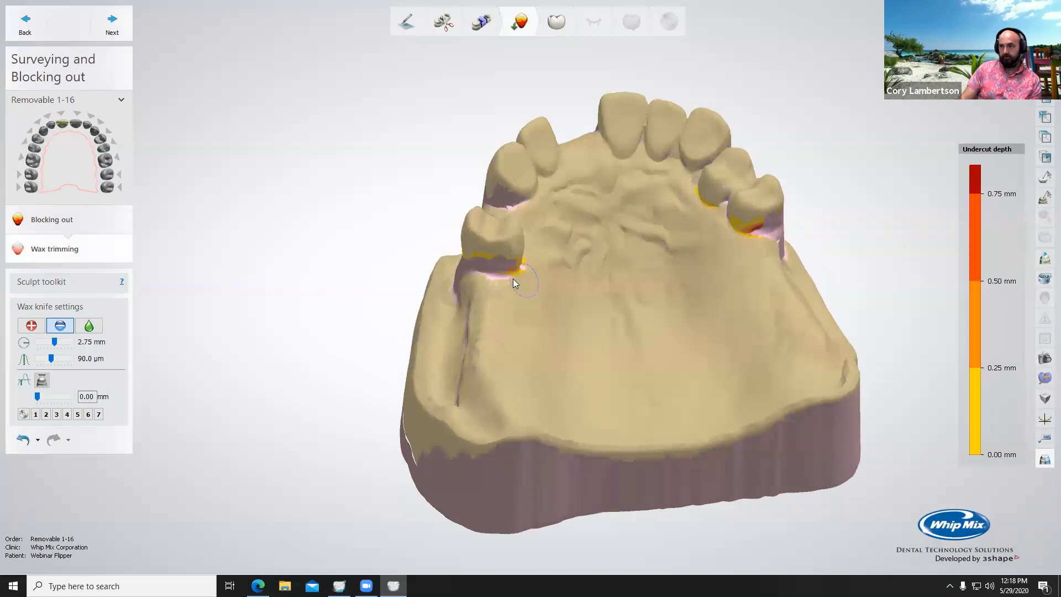
Step: Expose more undercut behind the isolated posterior tooth and along its palatal corner by removing further wax
right_drag(506, 261, 443, 287)
scroll(528, 236, up, 3)
drag(511, 243, 529, 283)
right_drag(529, 283, 583, 210)
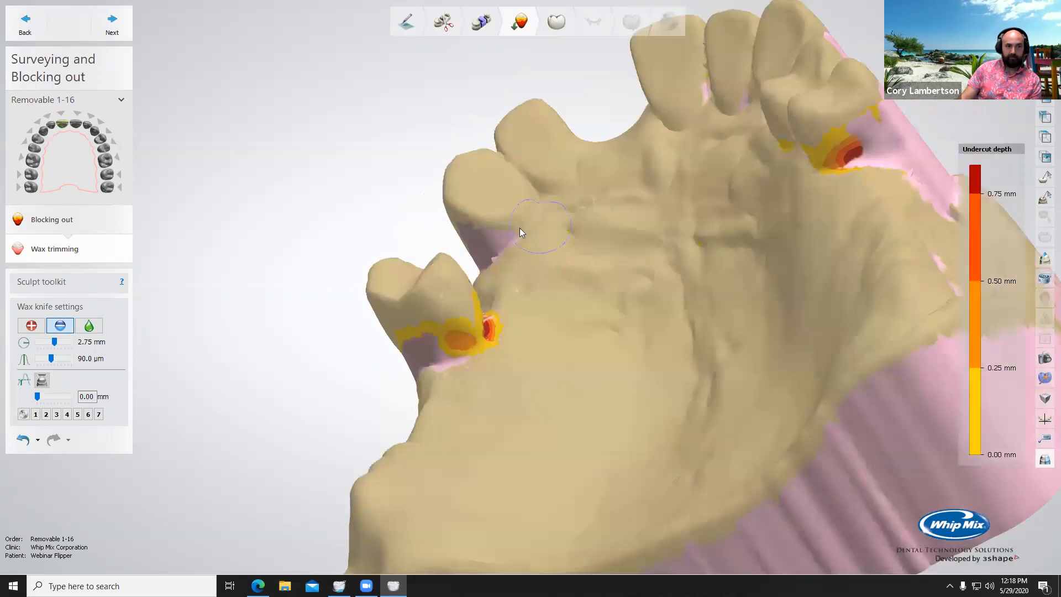
right_drag(744, 220, 666, 102)
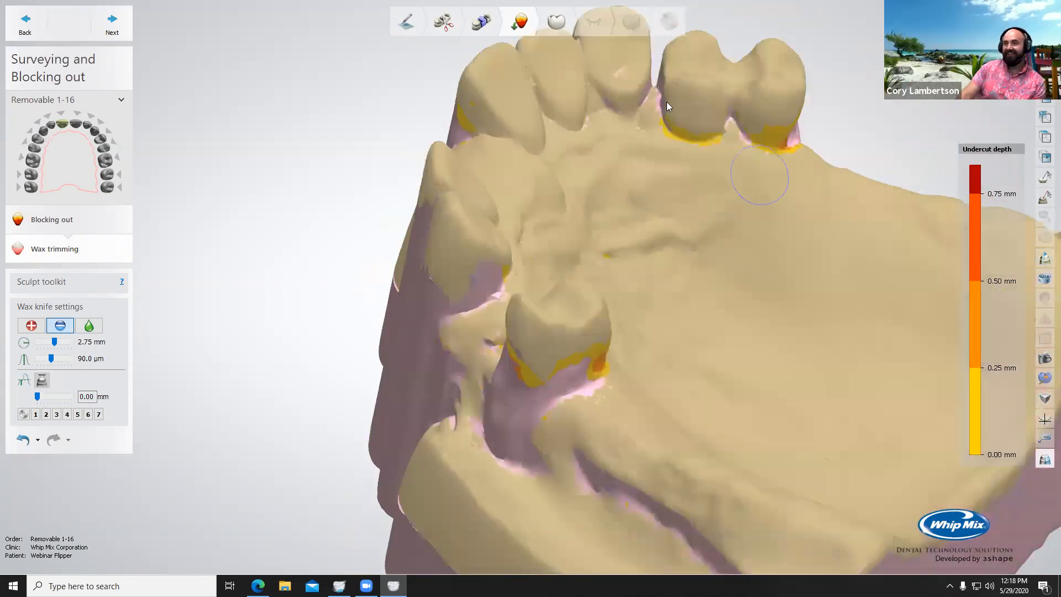
Step: Trim the wax on the palatal side of the tooth just in front of the isolated posterior tooth
right_drag(704, 143, 849, 160)
right_drag(756, 165, 514, 225)
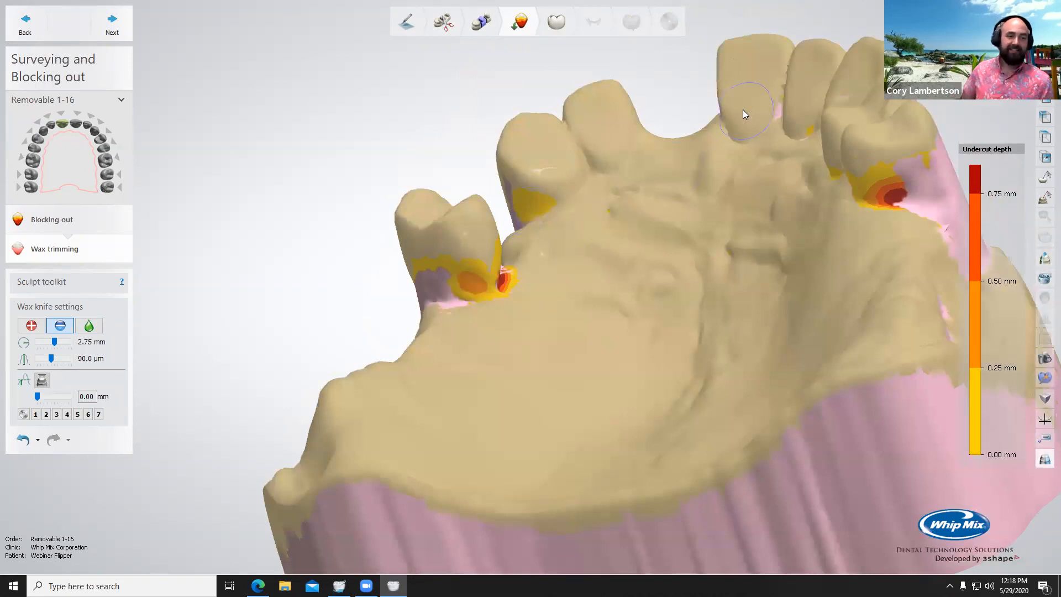
right_drag(746, 141, 535, 224)
Step: Advance to Anatomy design and bring the Crown Pontic 8 into view from the palatal side
click(116, 24)
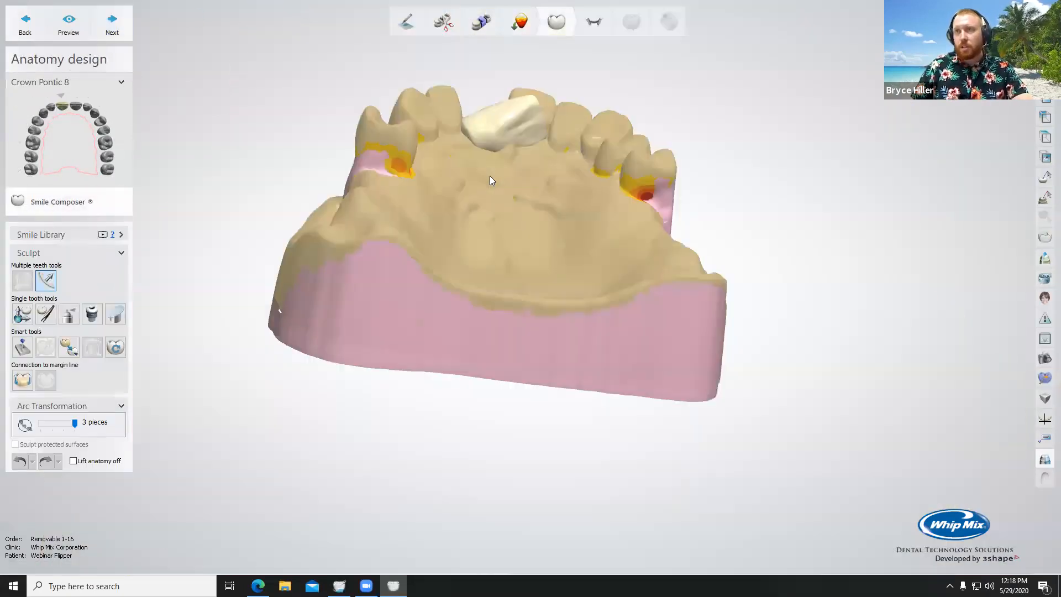
right_drag(490, 180, 521, 273)
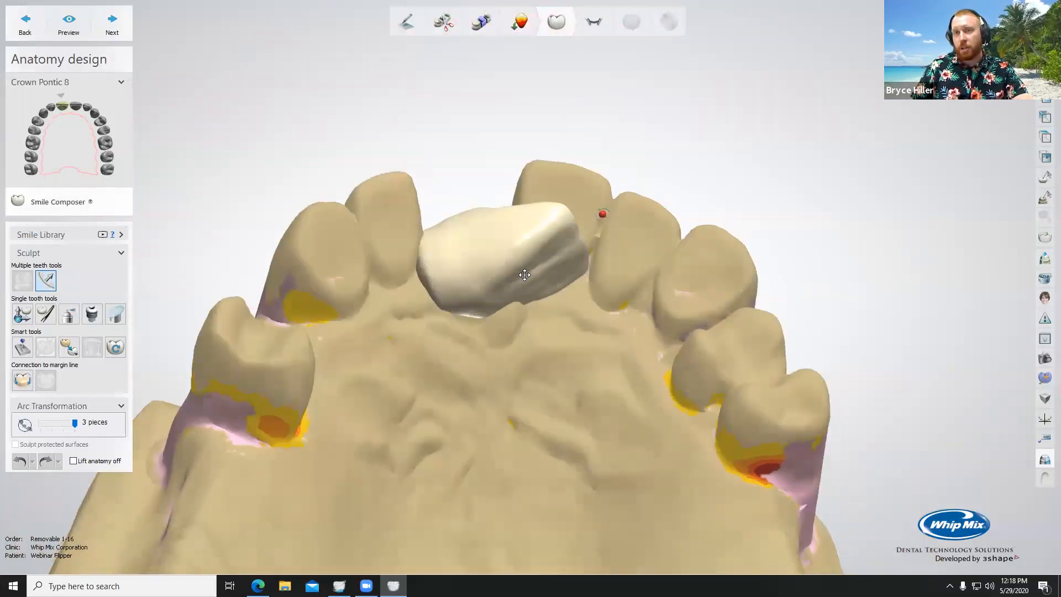
Step: Reposition Crown Pontic 8 with the individual transformation tool, rotating it upright into the gap between its neighbouring teeth
scroll(506, 351, down, 5)
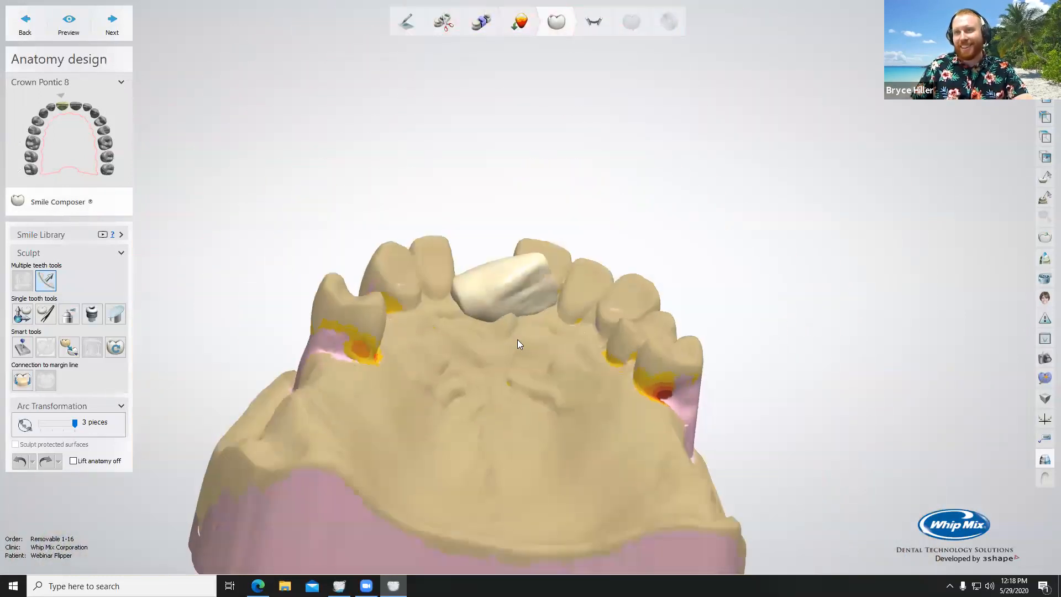
click(22, 313)
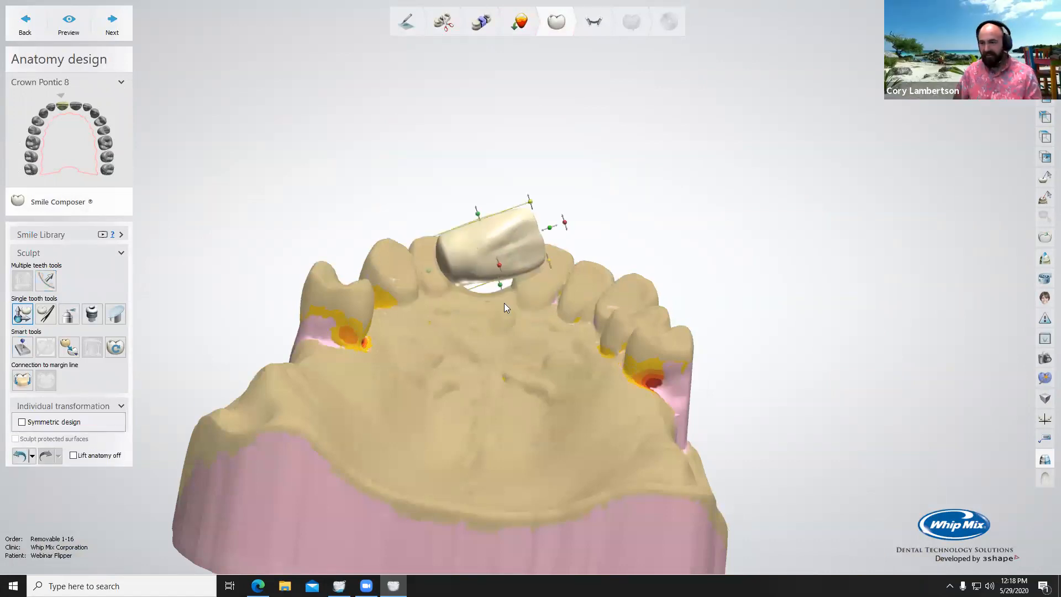
right_drag(504, 303, 499, 311)
drag(564, 225, 473, 186)
right_drag(473, 187, 458, 310)
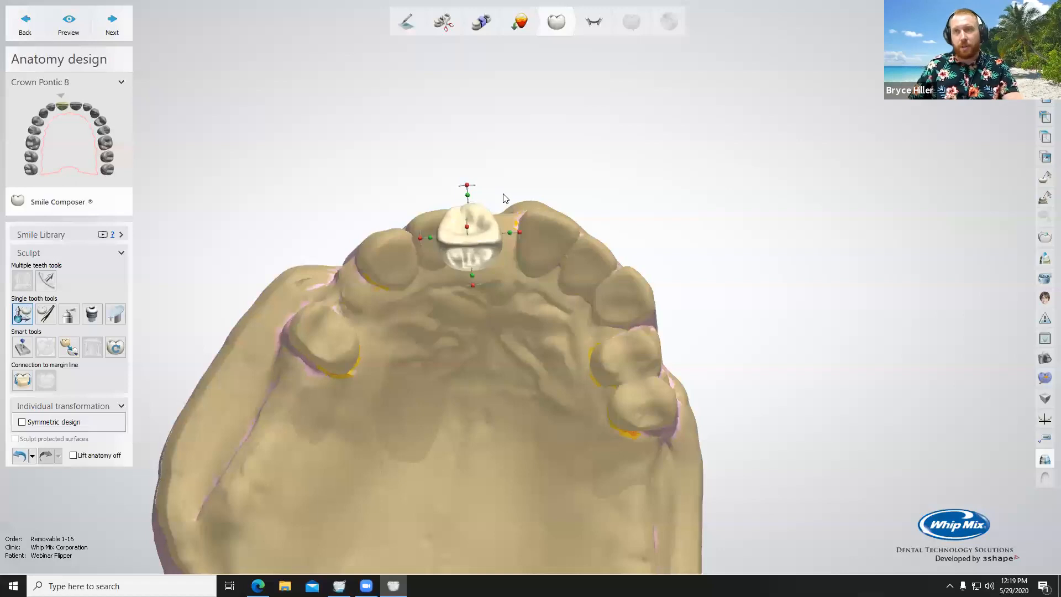
Step: Refine the pontic's height, width and facial-palatal tilt so it fills the gap and lines up with the adjacent central incisor
scroll(503, 197, up, 3)
drag(441, 180, 431, 381)
right_drag(431, 381, 446, 342)
drag(456, 332, 476, 407)
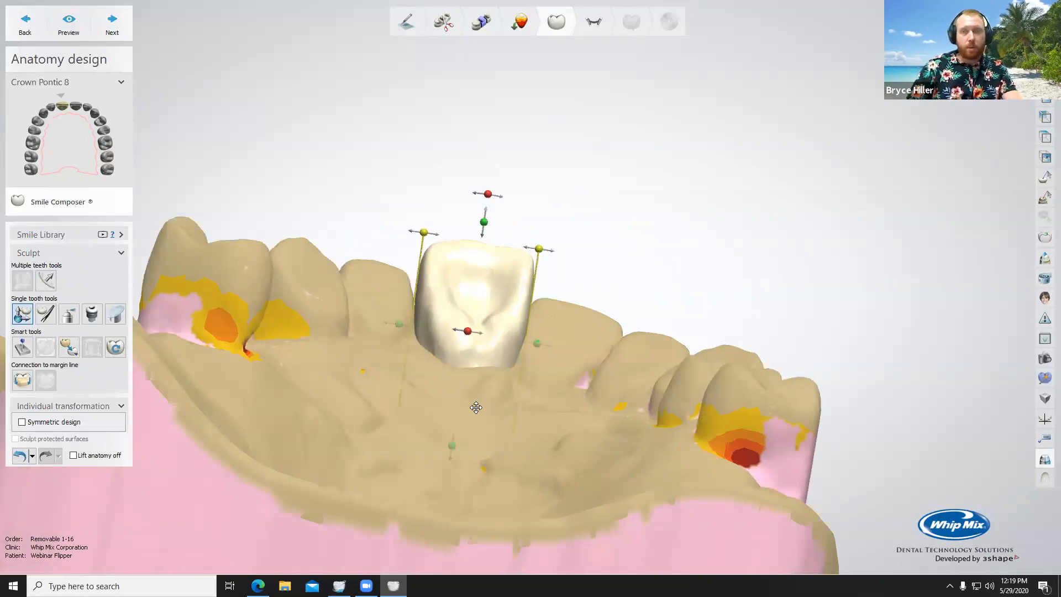
right_drag(476, 407, 593, 345)
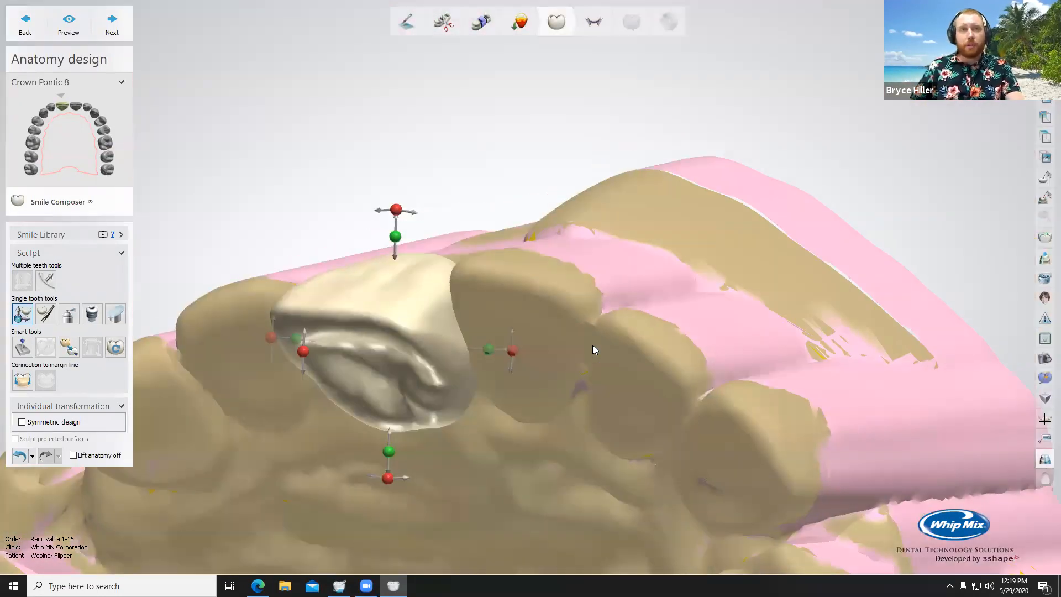
right_drag(699, 241, 702, 215)
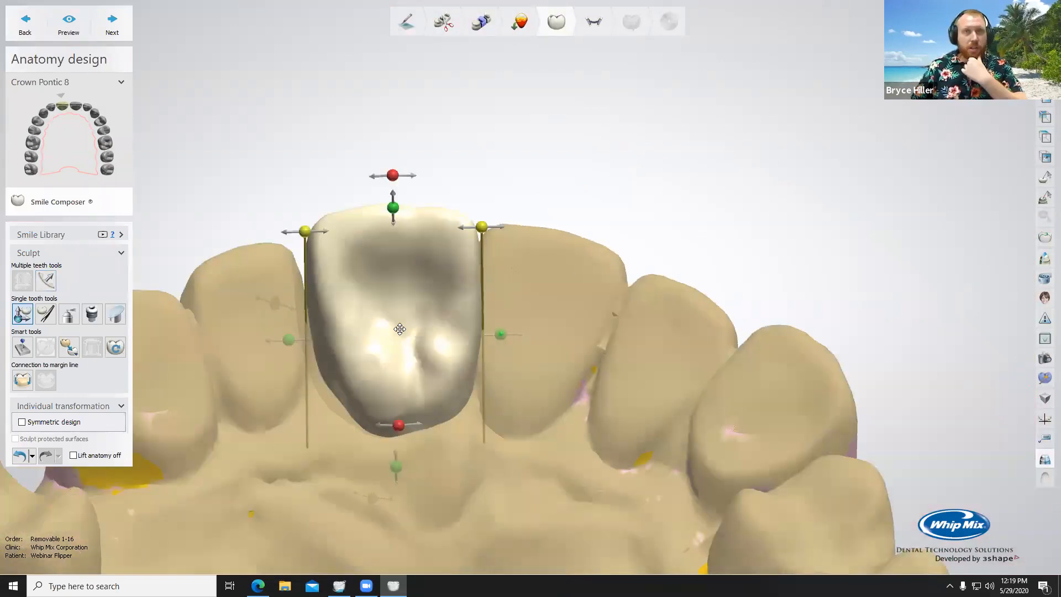
right_drag(430, 332, 366, 395)
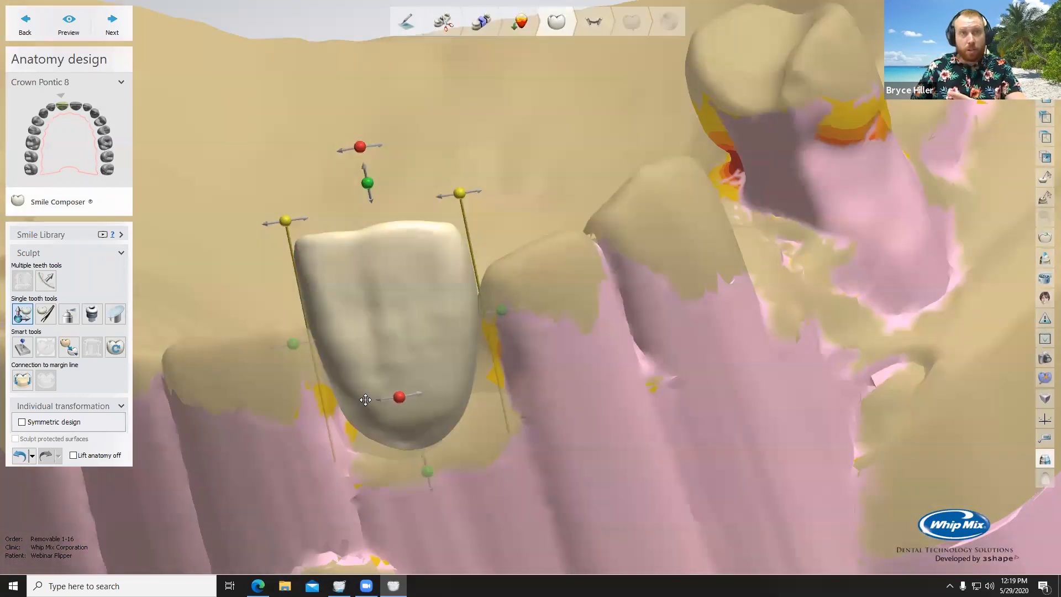
Step: Replace the pontic's anatomy with the VITA PHYSIODENS T8L tooth from the Smile Library
click(29, 235)
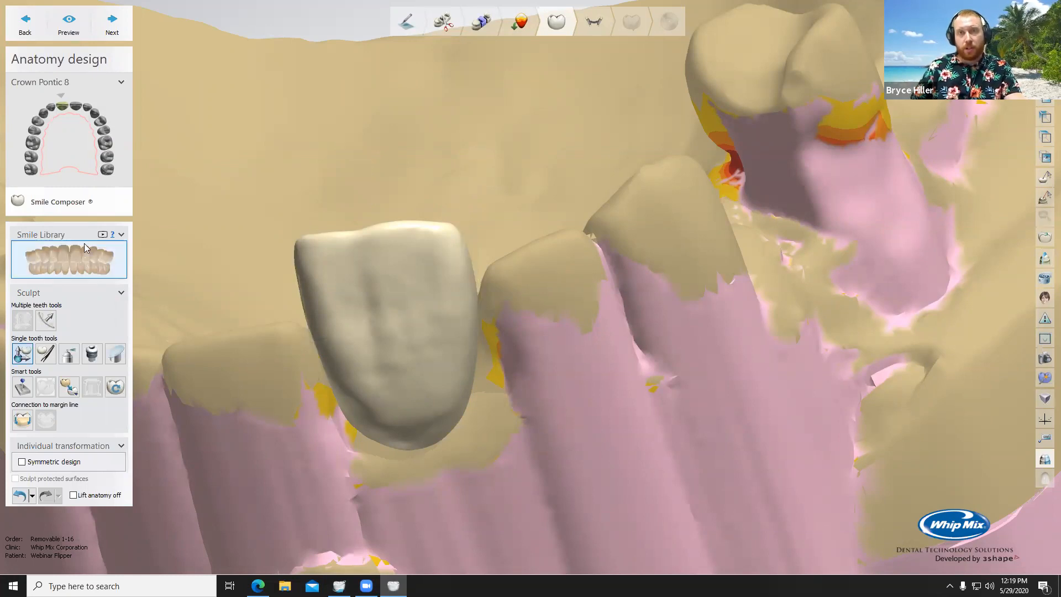
click(59, 236)
click(49, 236)
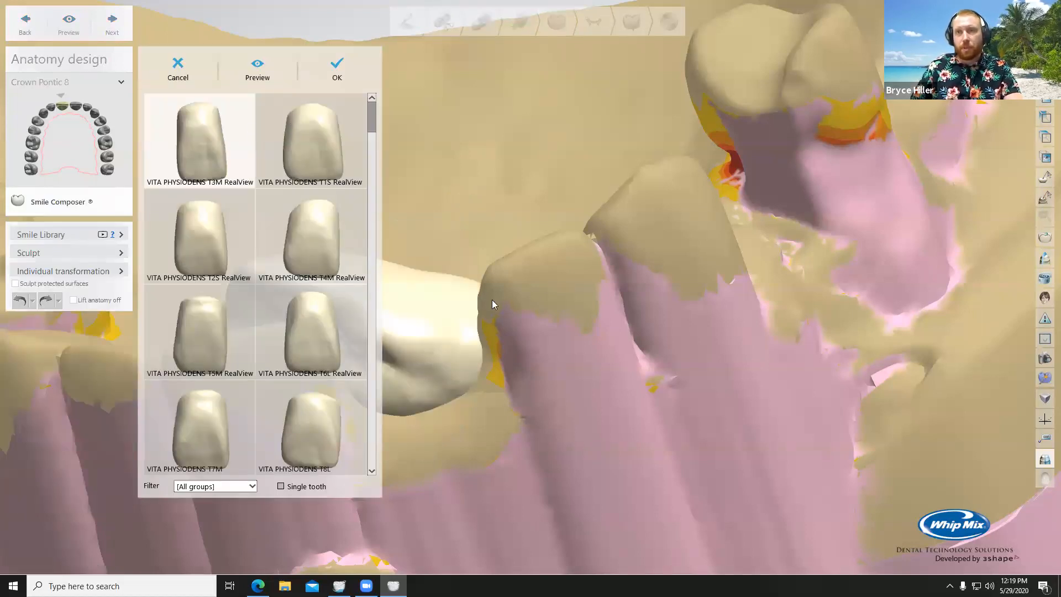
scroll(533, 308, down, 4)
right_drag(594, 295, 630, 520)
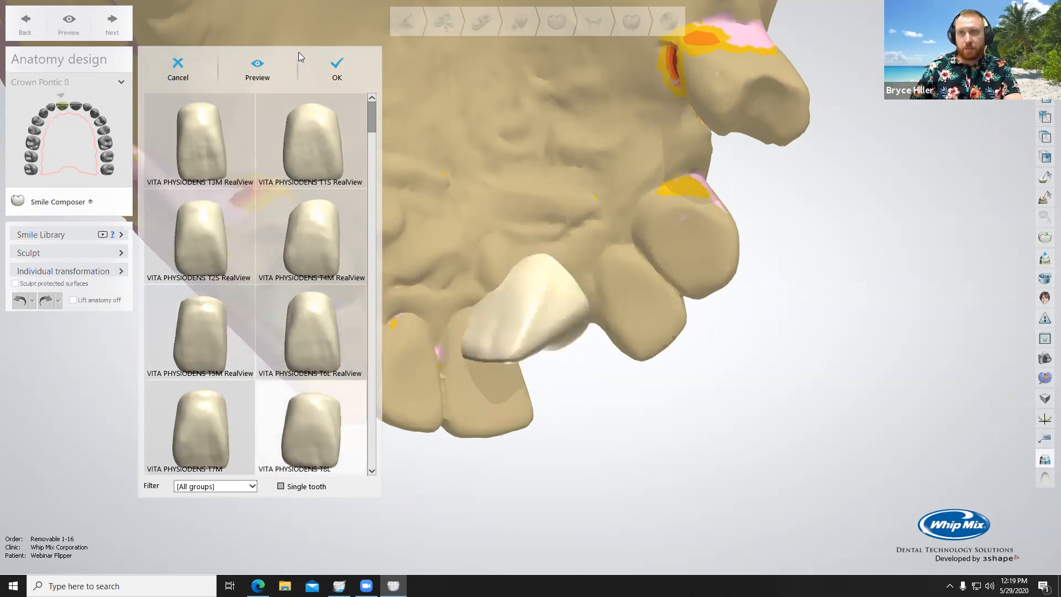
click(337, 68)
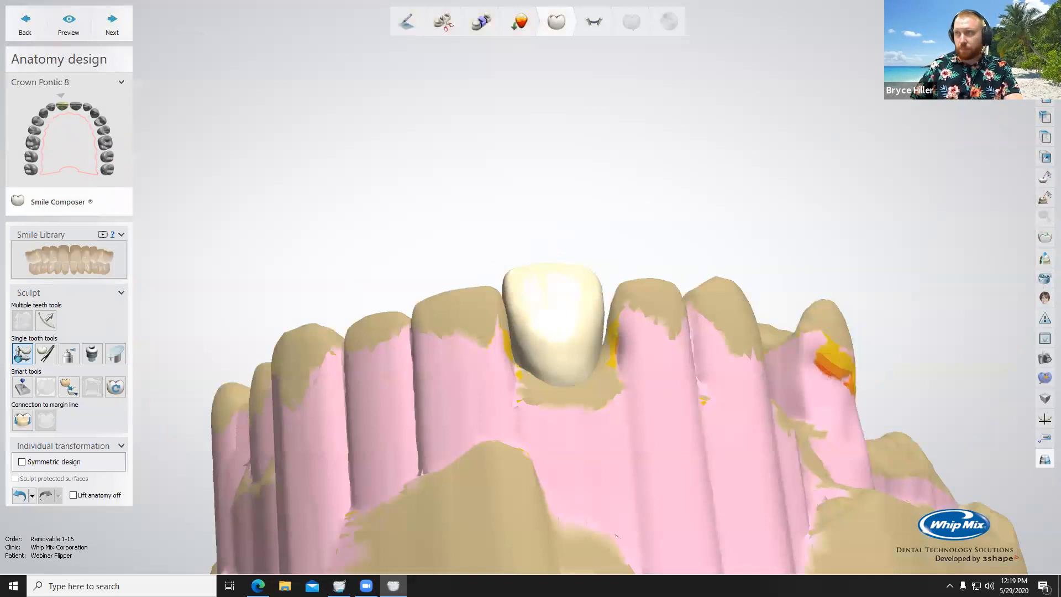
Step: Make the upper model translucent and try Mirror(Copy) from scan on the pontic
mouse_move(1034, 33)
mouse_down()
mouse_move(994, 33)
mouse_move(1016, 33)
mouse_up()
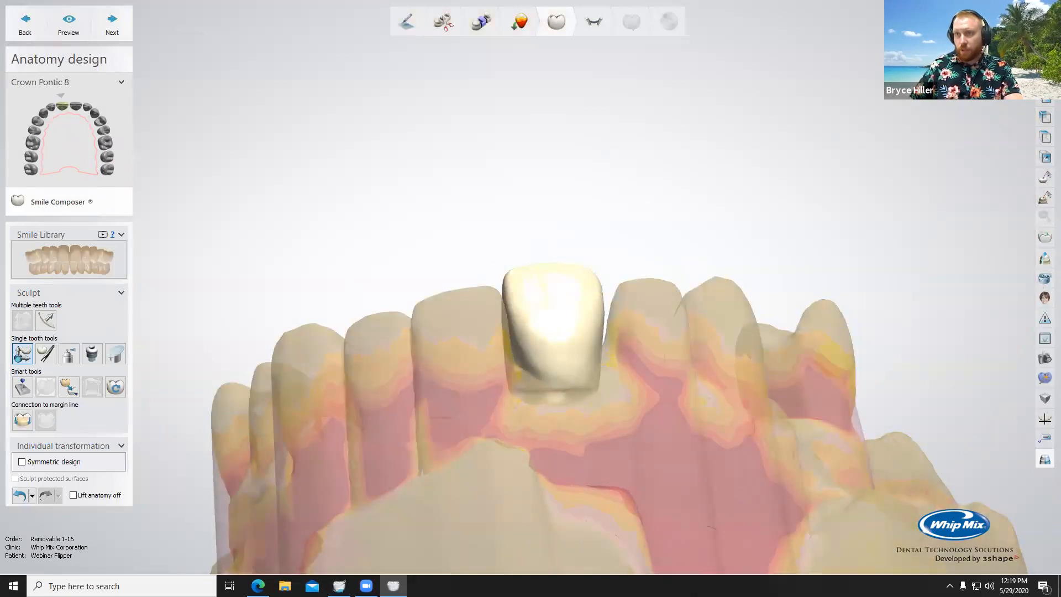
click(74, 395)
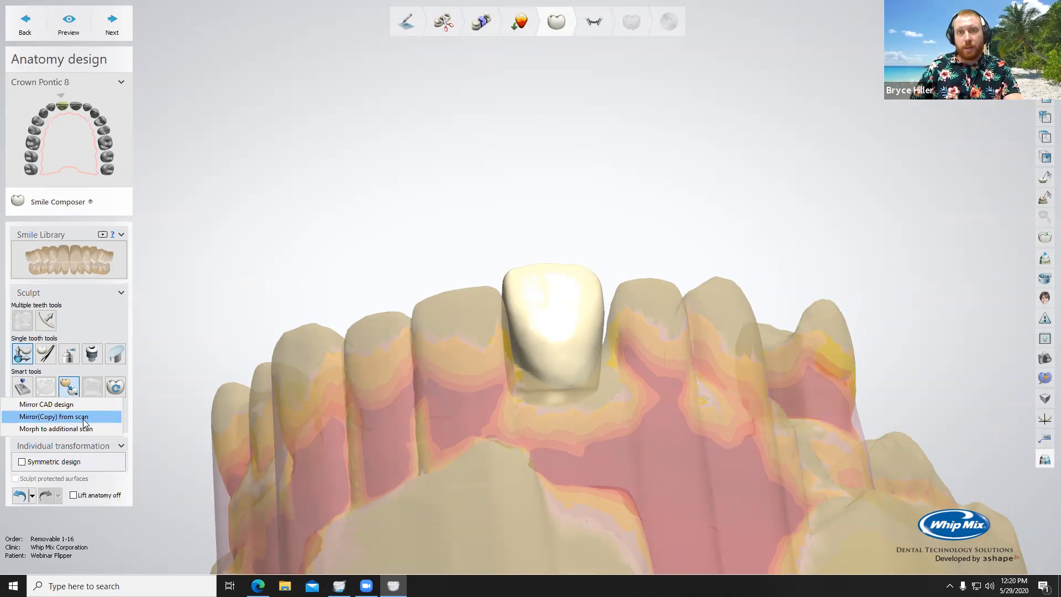
click(84, 418)
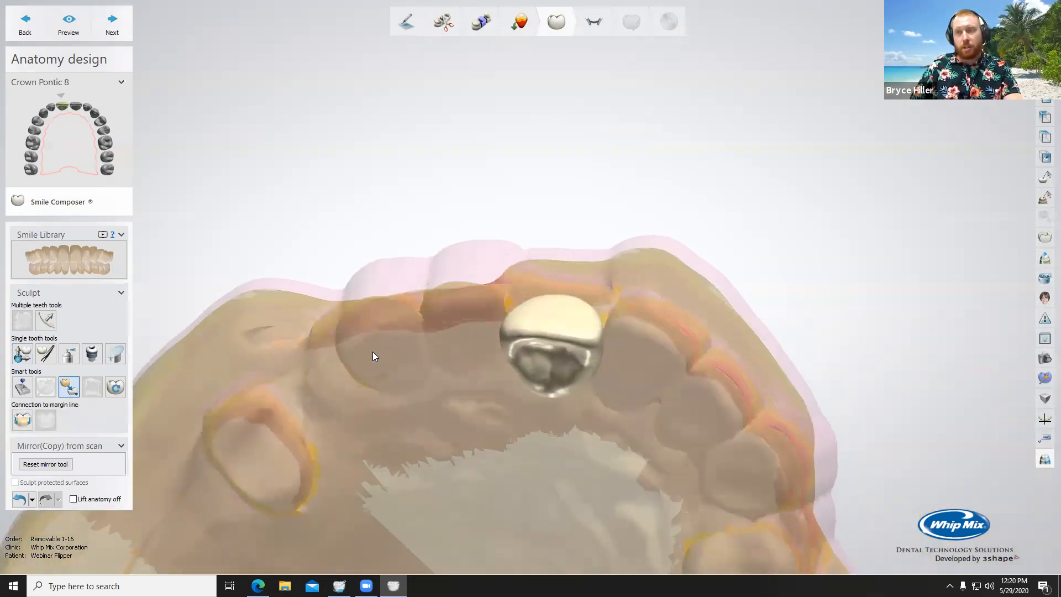
right_drag(546, 348, 605, 327)
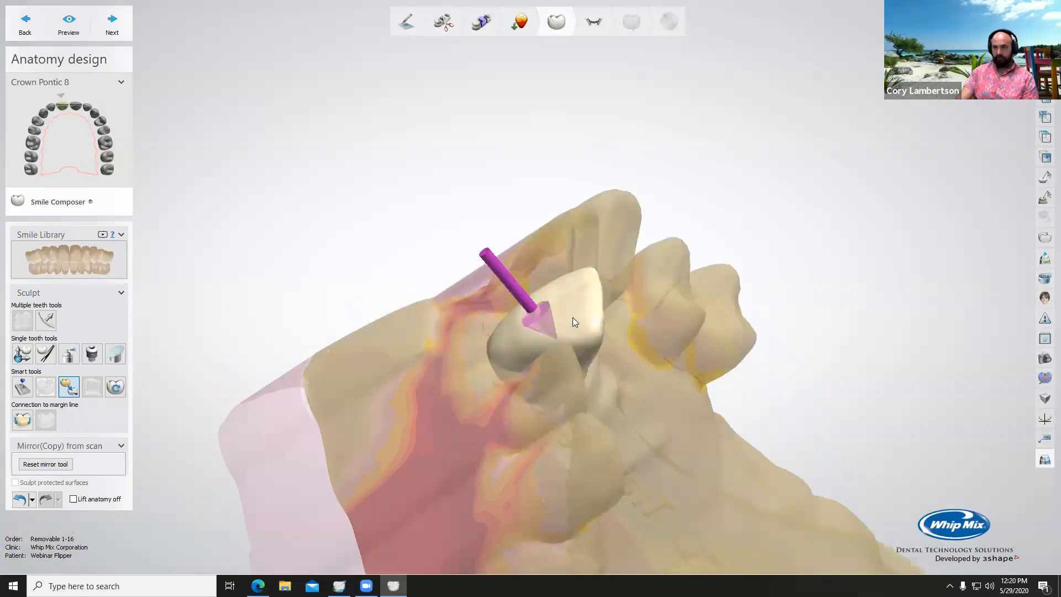
scroll(572, 317, up, 5)
scroll(548, 296, up, 3)
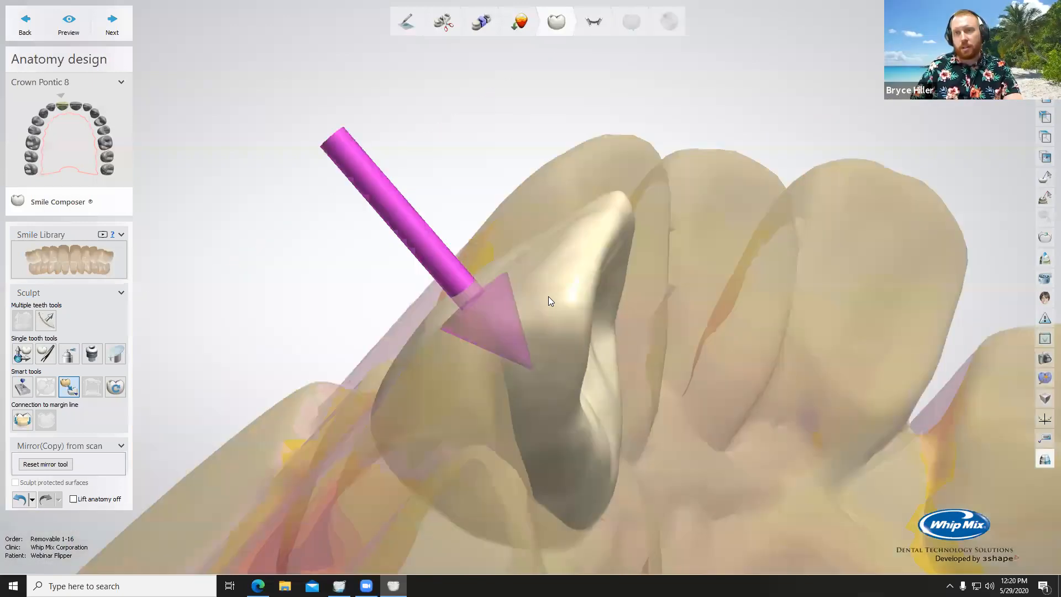
Step: Return to individual transformation and swap the pontic's anatomy to the Matt Roberts Improved Library tooth
click(22, 354)
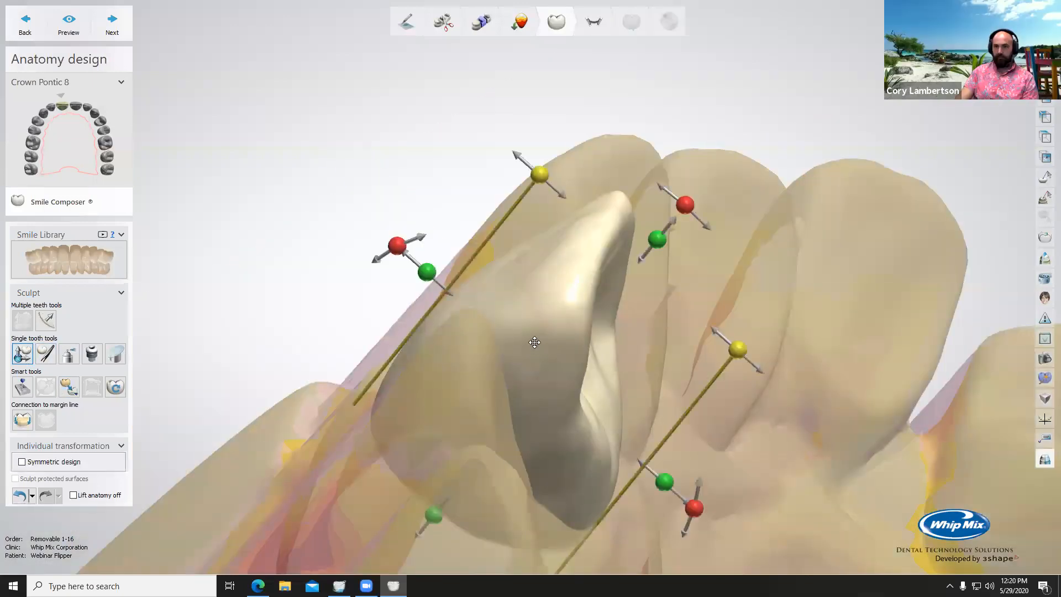
click(63, 274)
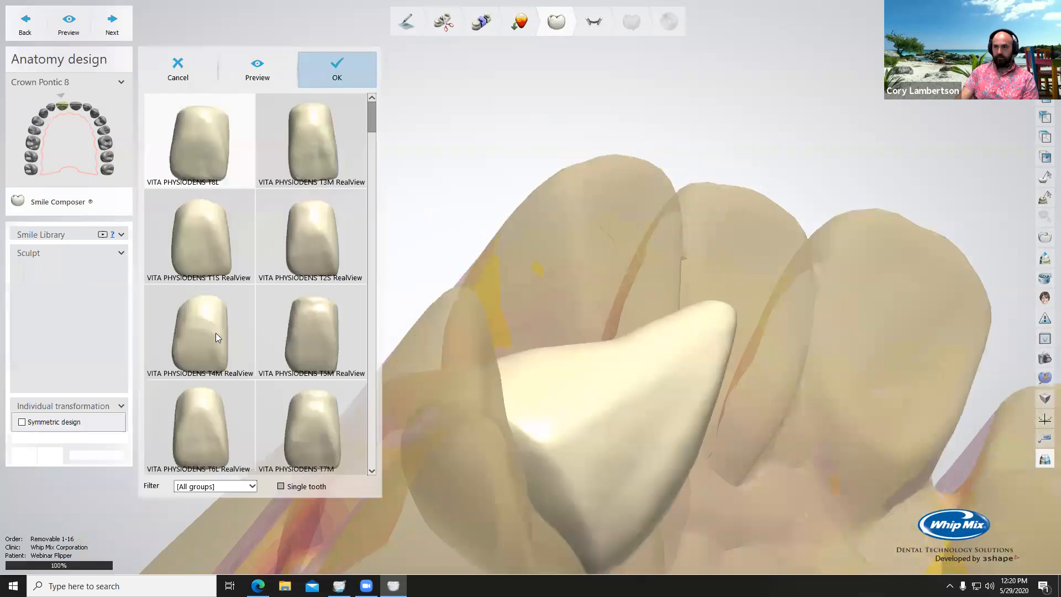
click(209, 247)
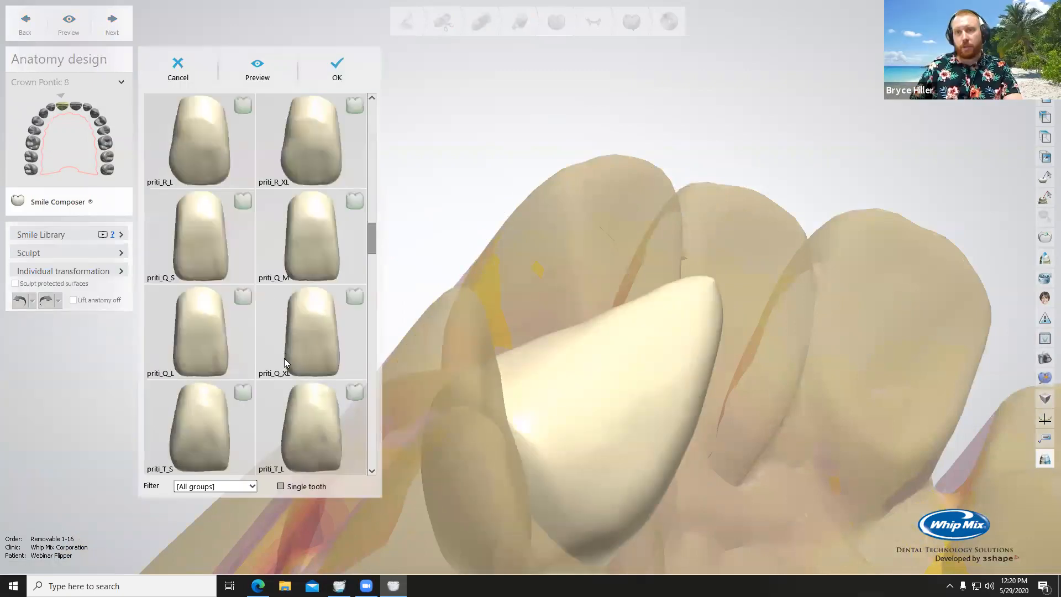
scroll(246, 279, down, 10)
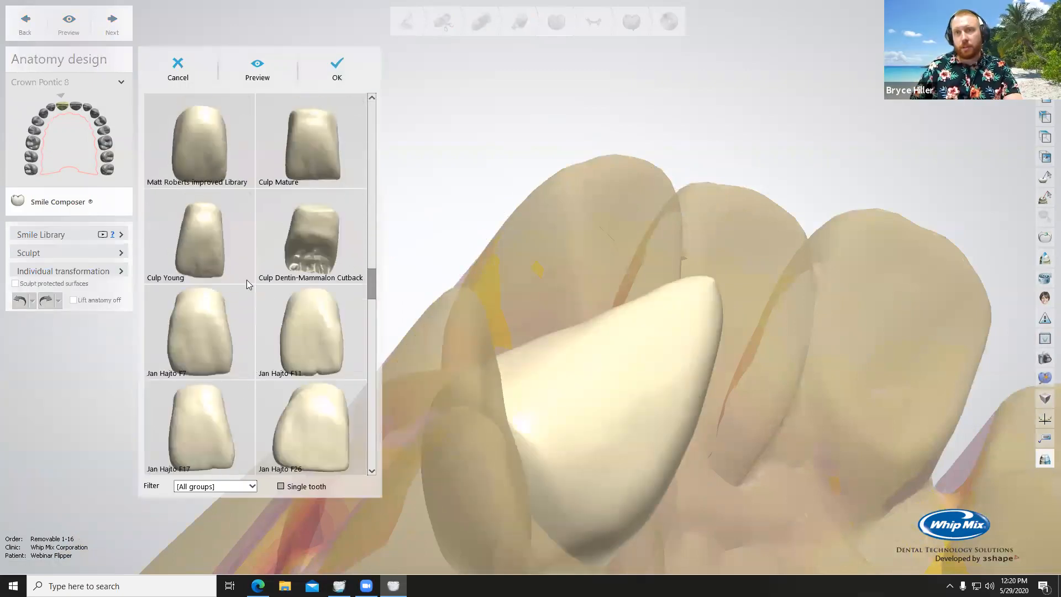
click(200, 116)
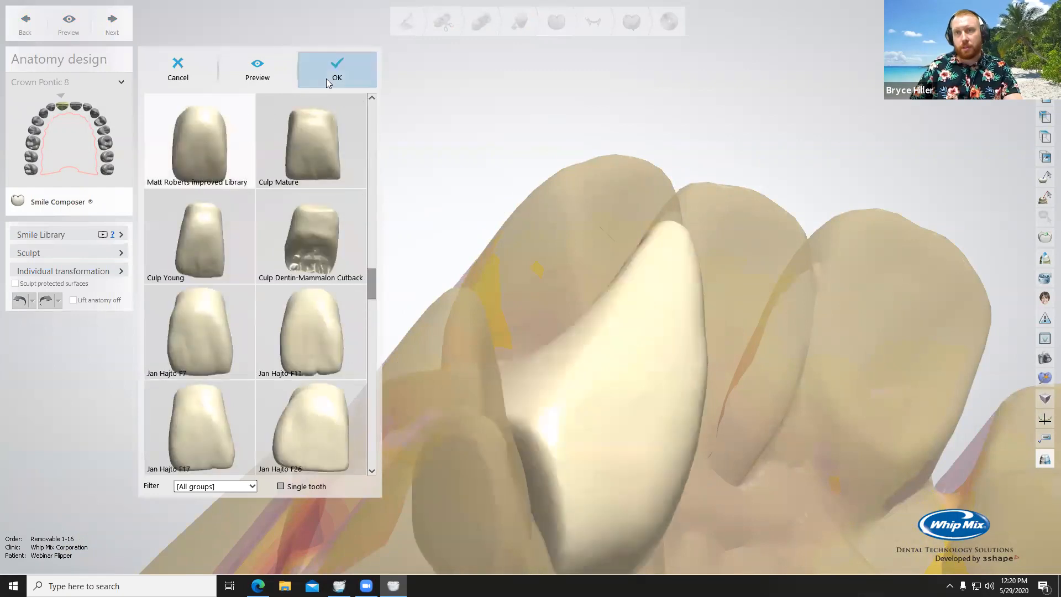
click(334, 75)
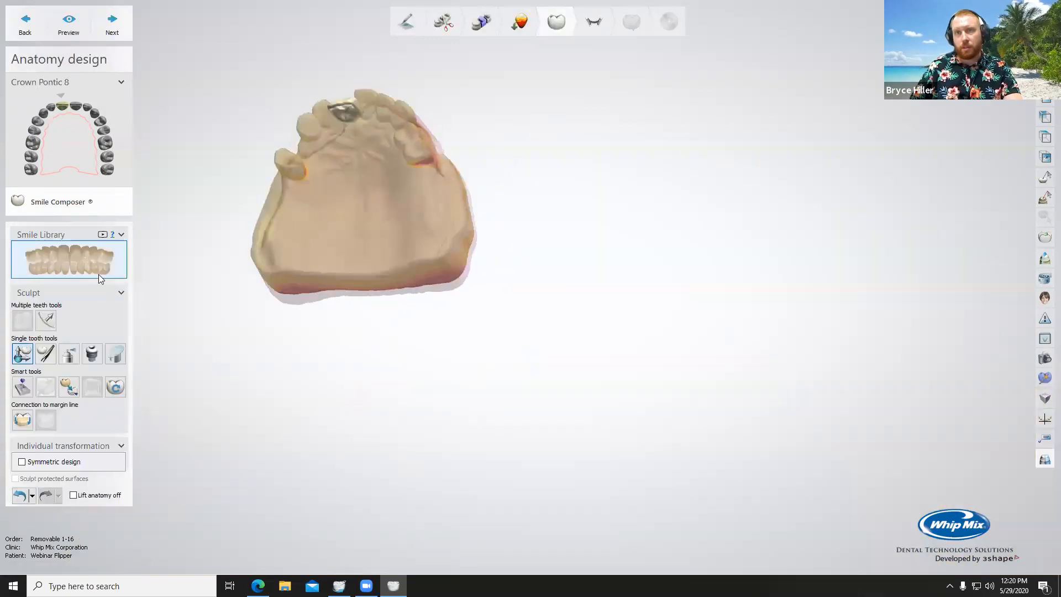
Step: Start Mirror(Copy) from scan and place its direction arrows on the pontic and on the adjacent central incisor
scroll(343, 106, up, 5)
right_drag(423, 180, 425, 298)
click(68, 387)
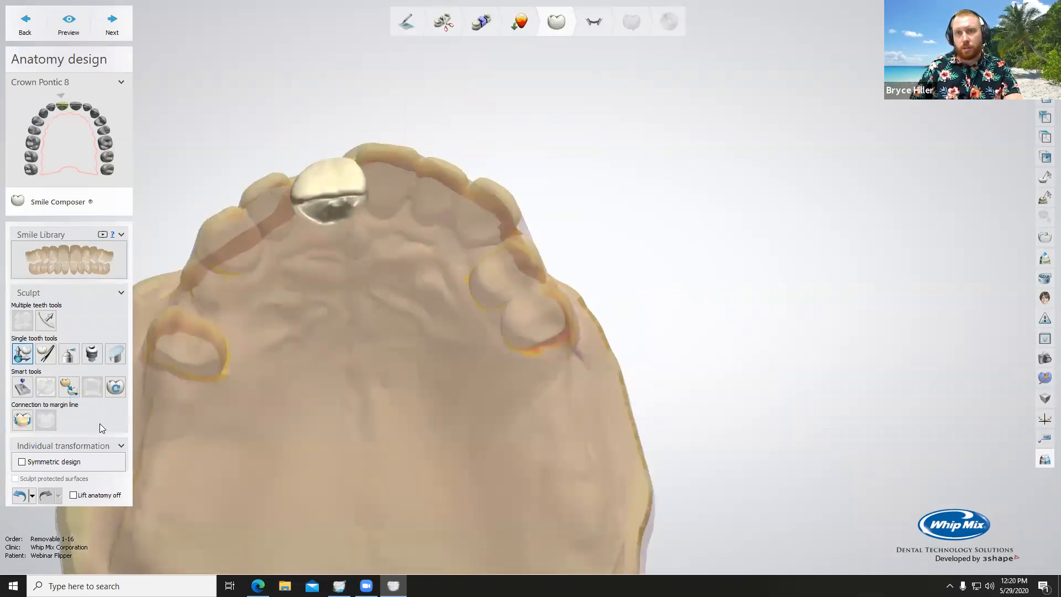
click(85, 417)
mouse_move(325, 201)
right_down()
mouse_move(335, 144)
mouse_move(424, 118)
mouse_move(469, 126)
mouse_move(329, 119)
mouse_move(322, 253)
mouse_move(329, 203)
right_up()
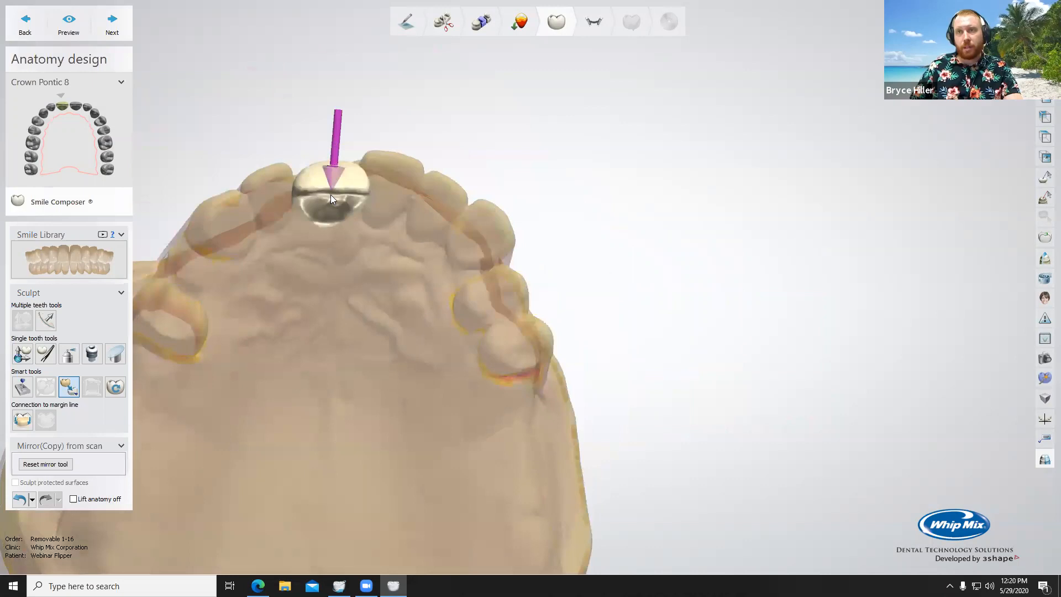
click(330, 189)
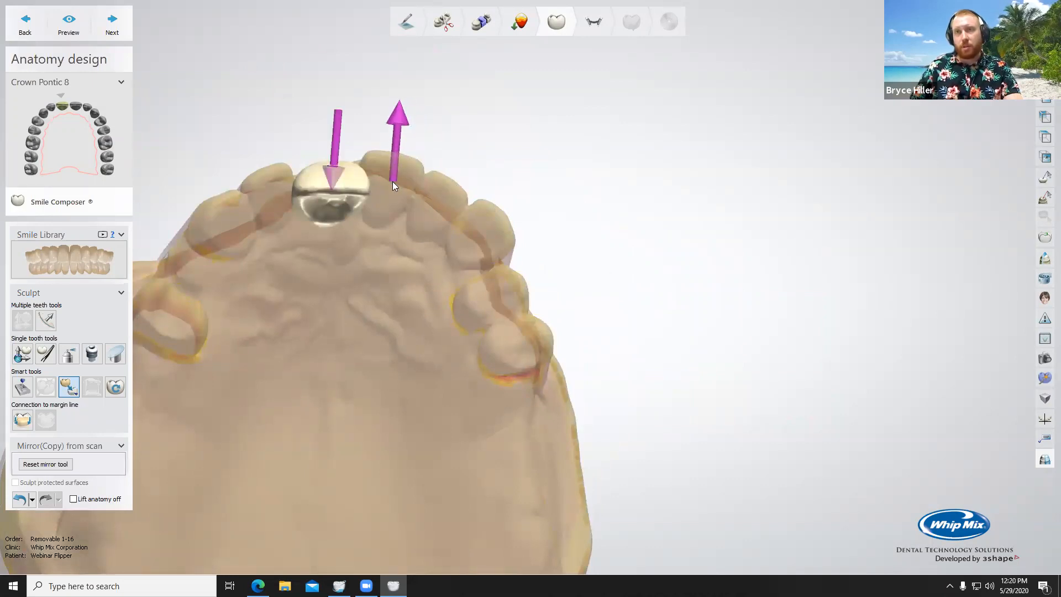
click(392, 182)
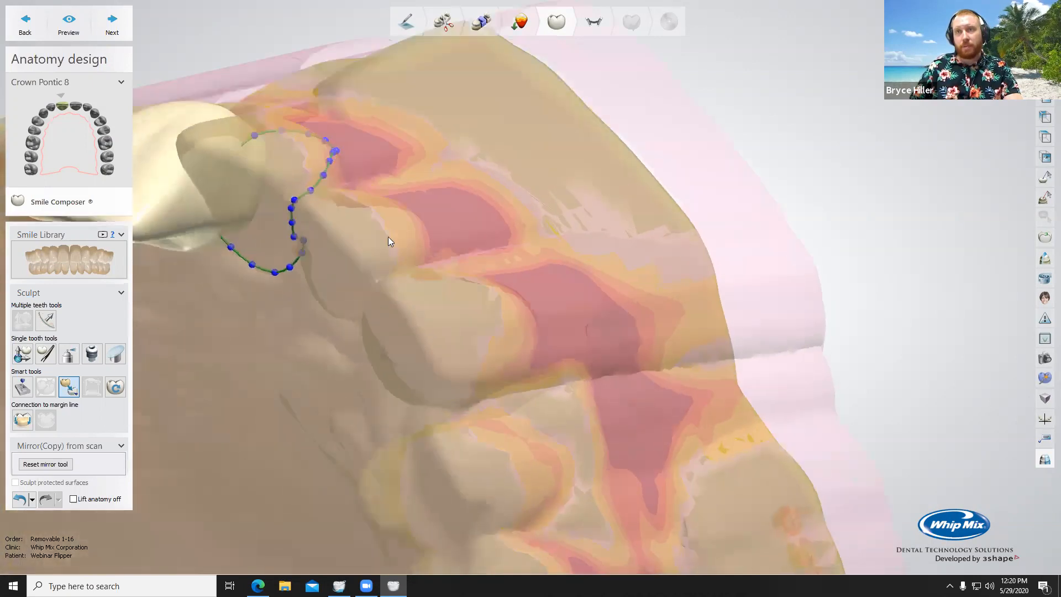
Step: Outline the adjacent central incisor for copying, following its gum line on the facial and palatal sides
right_drag(453, 183, 561, 171)
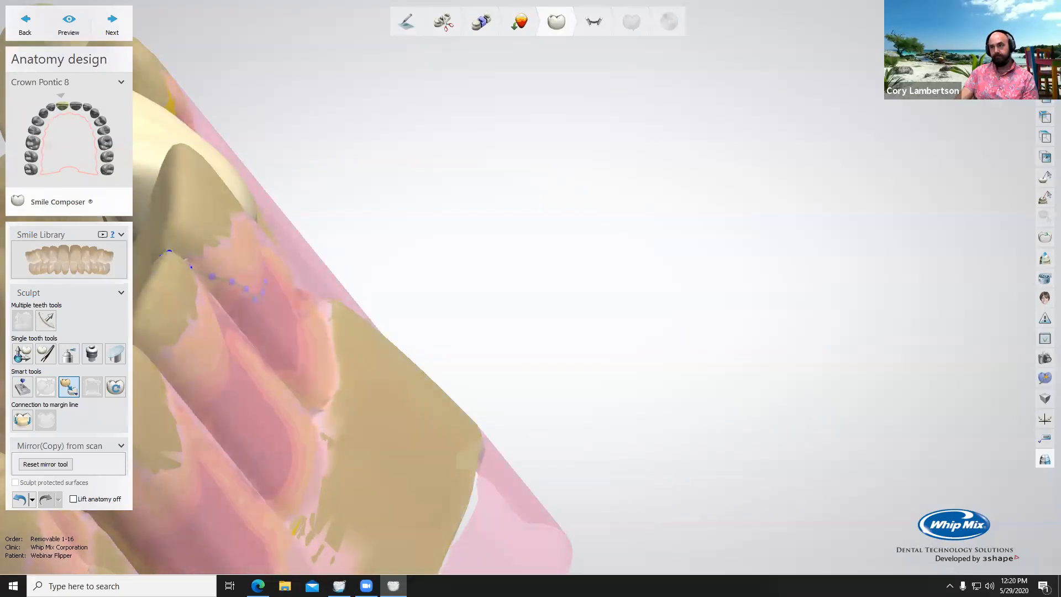
middle_drag(539, 179, 635, 172)
right_drag(635, 172, 230, 192)
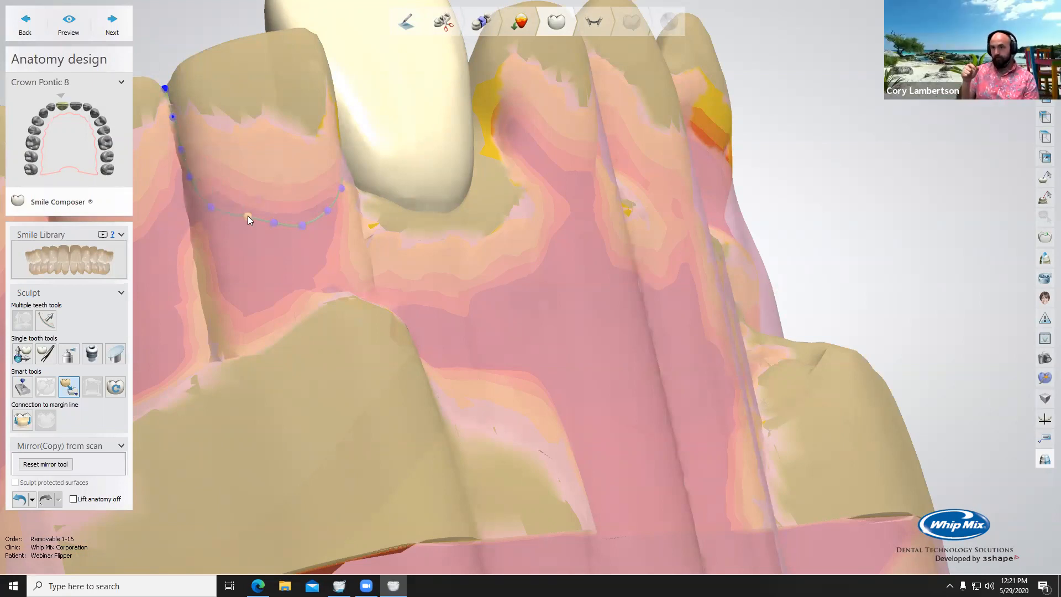
right_drag(312, 217, 525, 220)
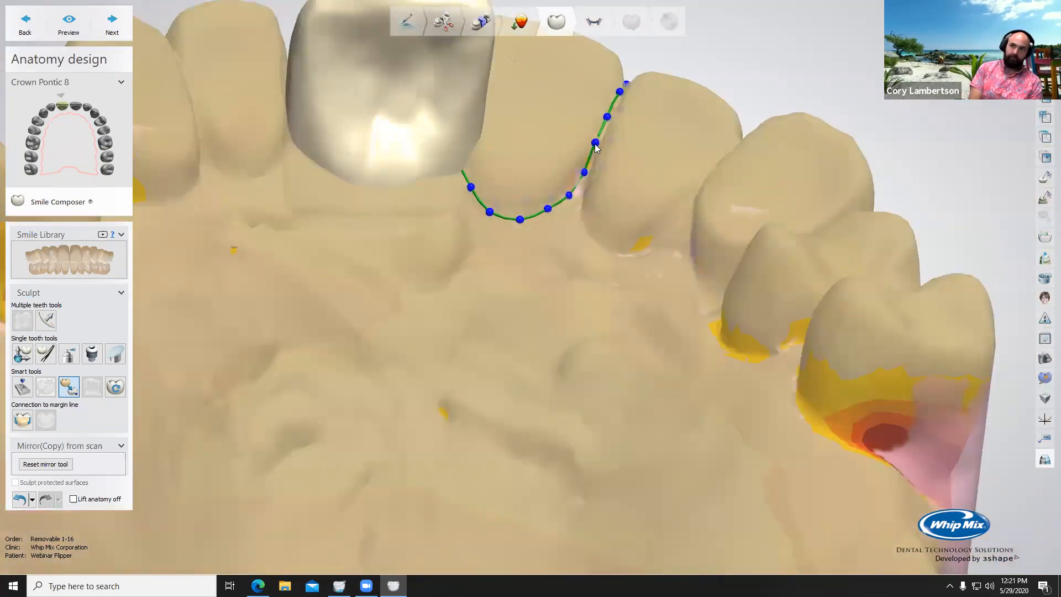
right_drag(675, 105, 900, 231)
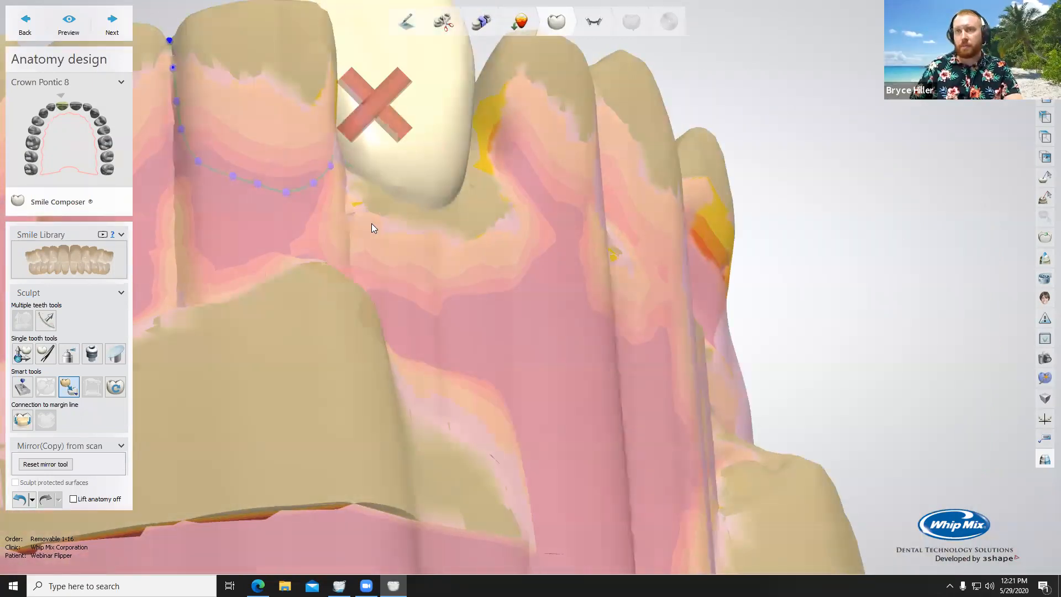
Step: Load the Upper RPD scan file from the desktop as an additional scan, leaving its alignment as it is
scroll(371, 224, down, 4)
middle_drag(373, 223, 497, 238)
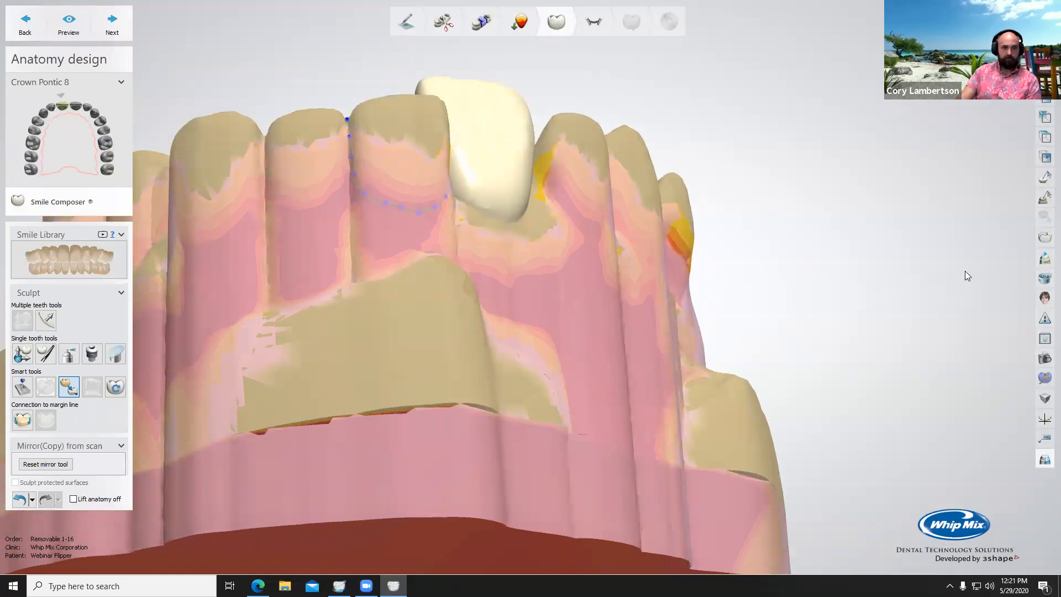
scroll(804, 297, down, 5)
right_drag(794, 279, 692, 237)
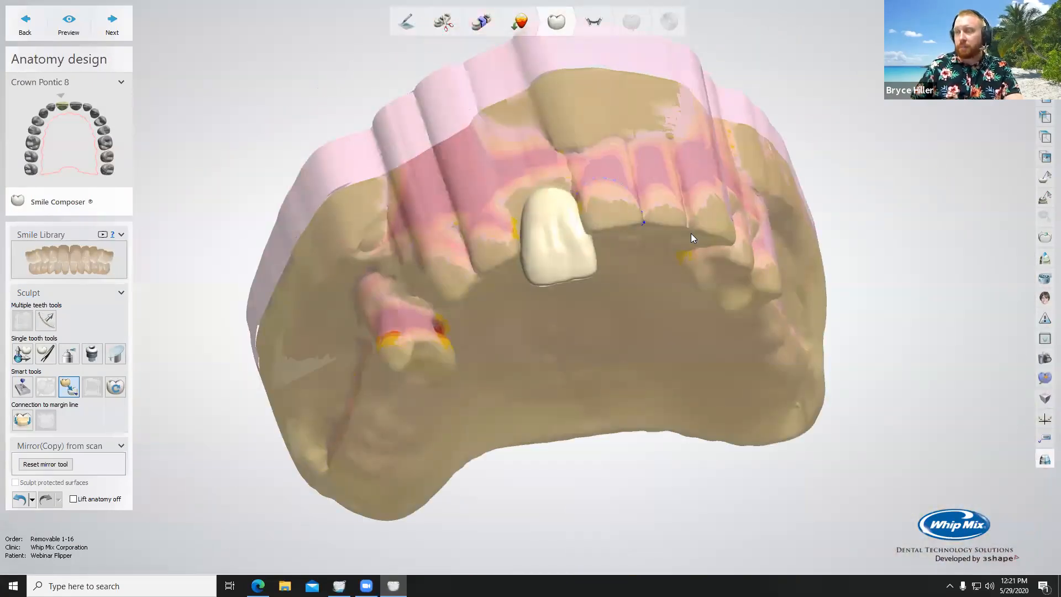
click(1045, 380)
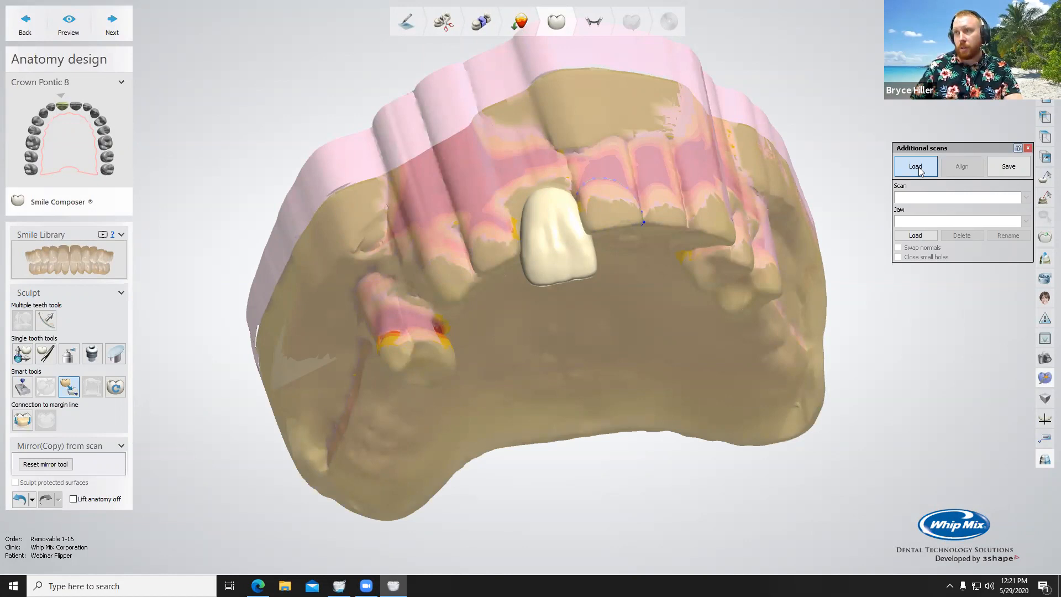
click(915, 237)
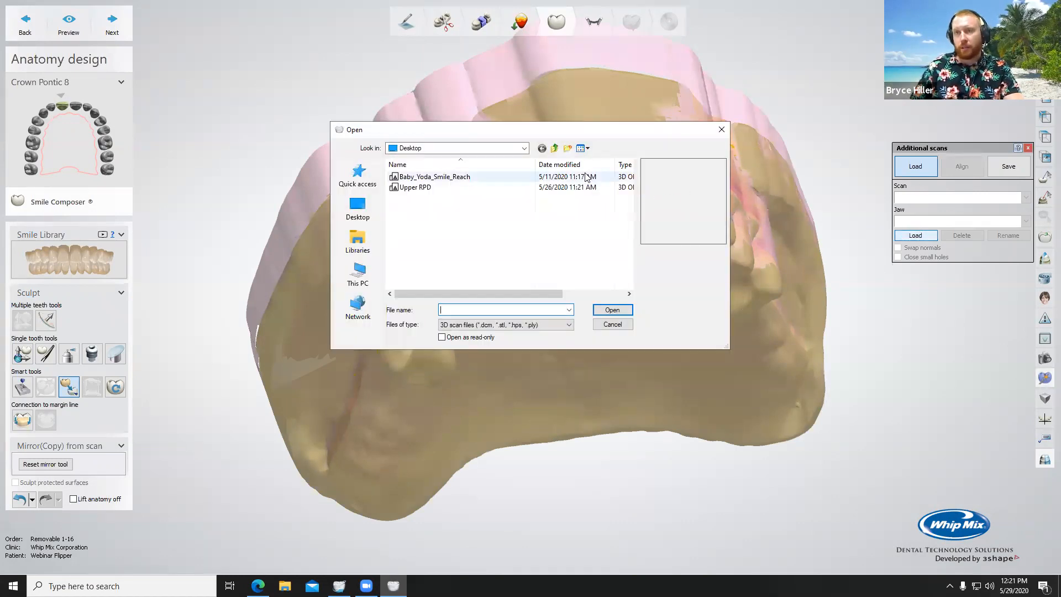
click(416, 188)
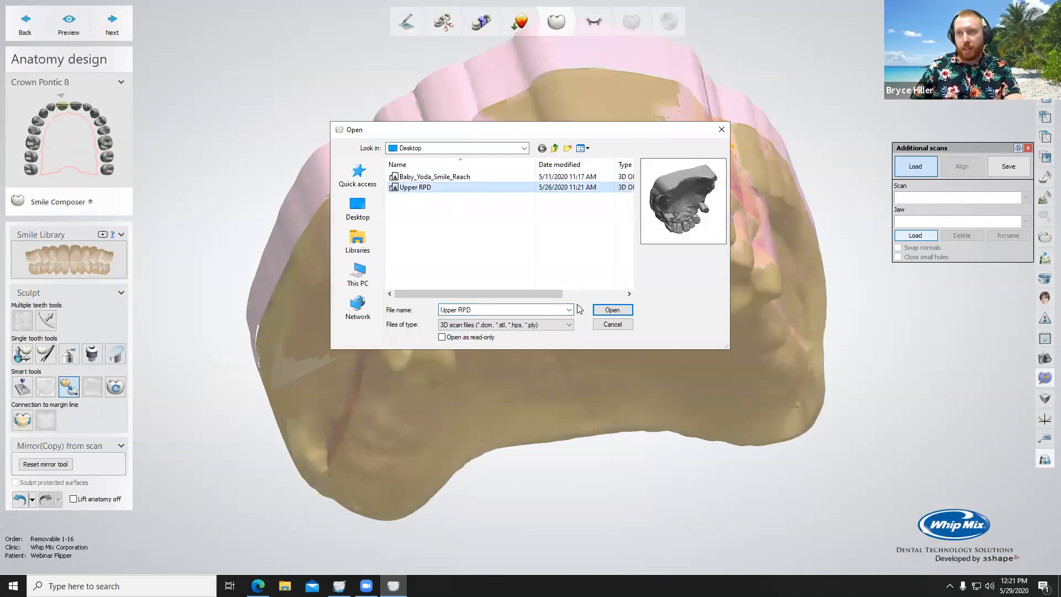
click(611, 310)
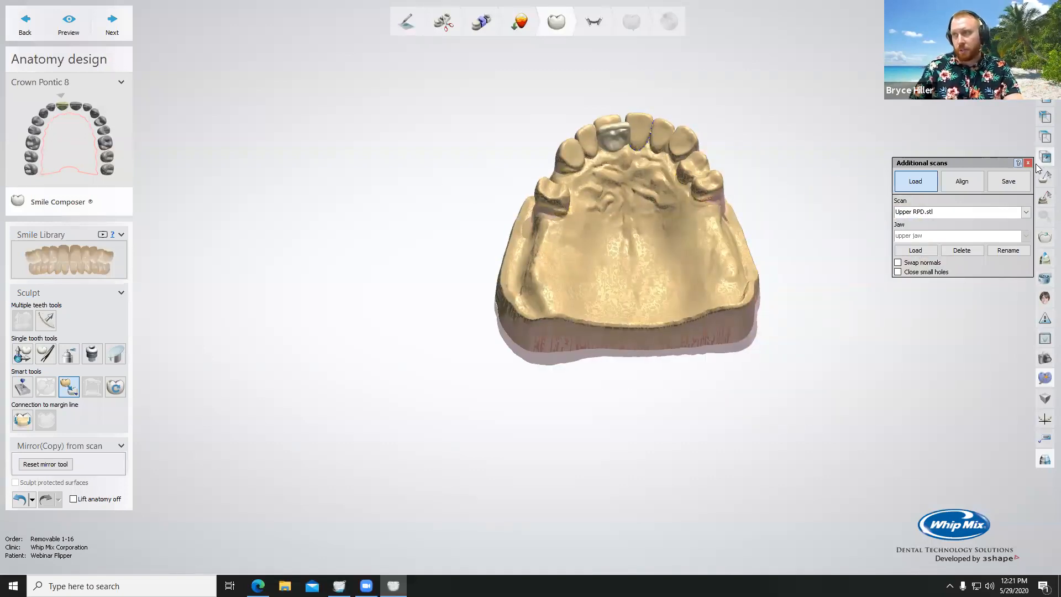
click(961, 182)
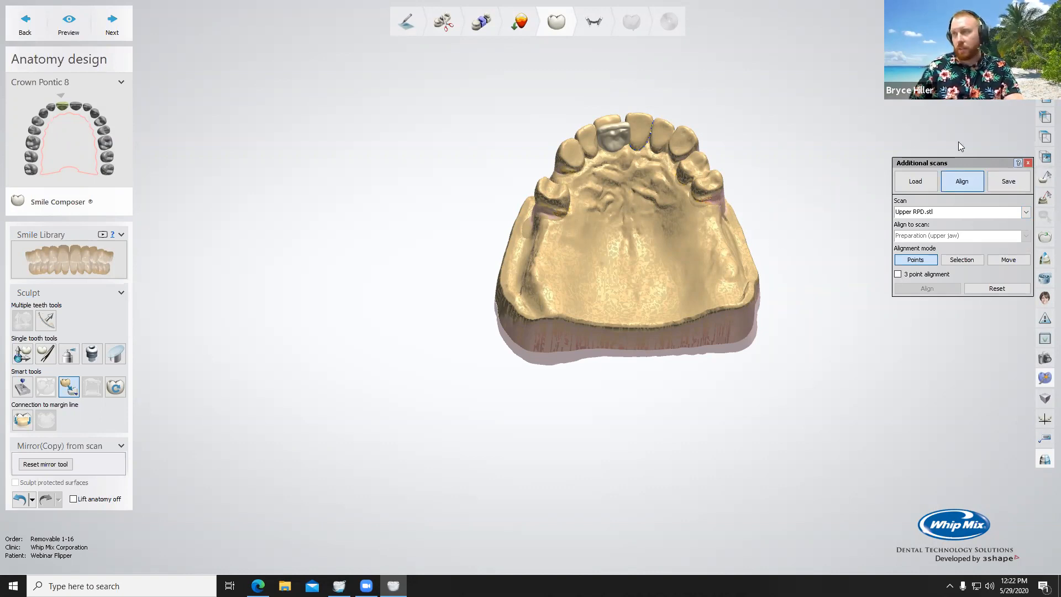
click(1029, 163)
Step: Try Morph to additional scan on the crown pontic, using Upper RPD.stl as the scan to morph to
right_drag(587, 230, 591, 331)
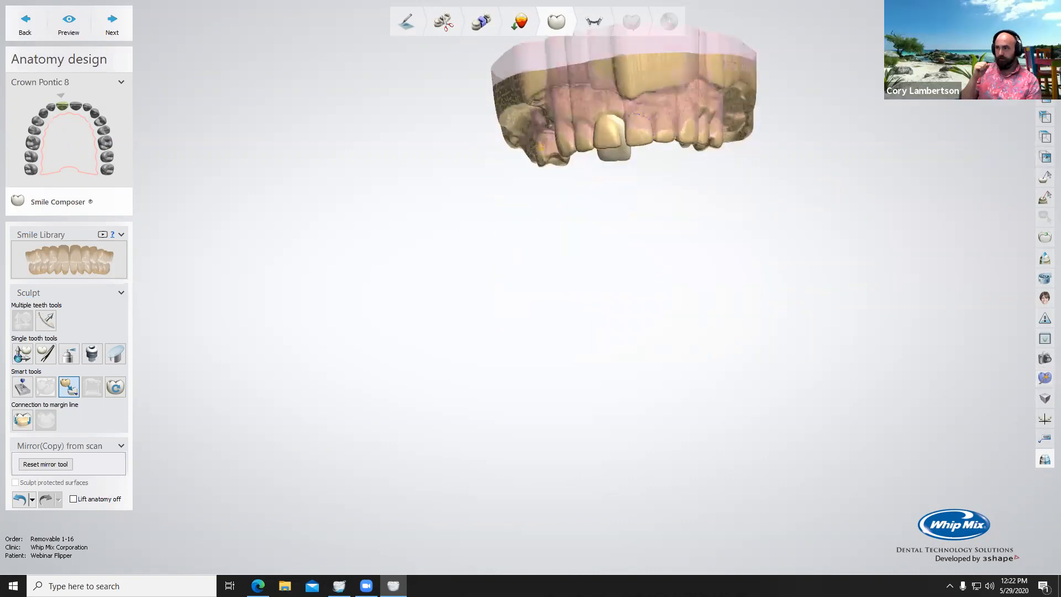
scroll(748, 96, up, 5)
right_drag(748, 96, 699, 43)
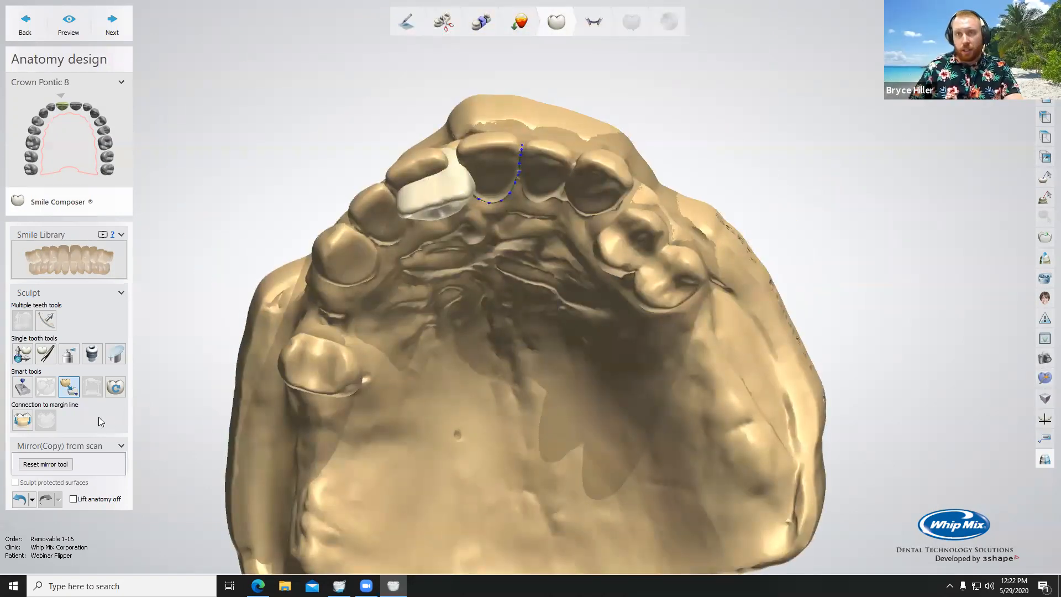
click(77, 396)
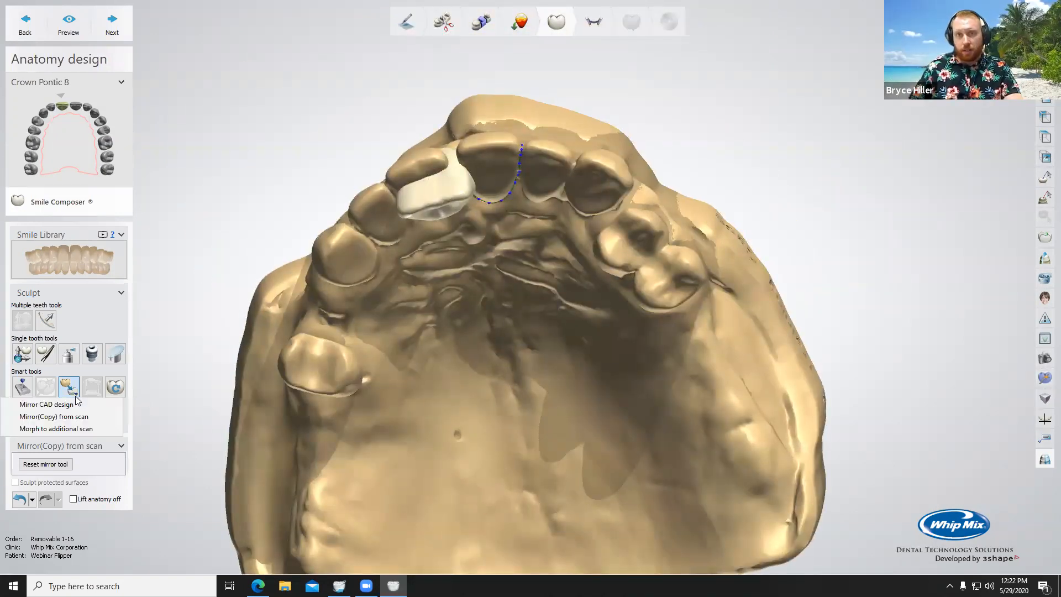
click(79, 429)
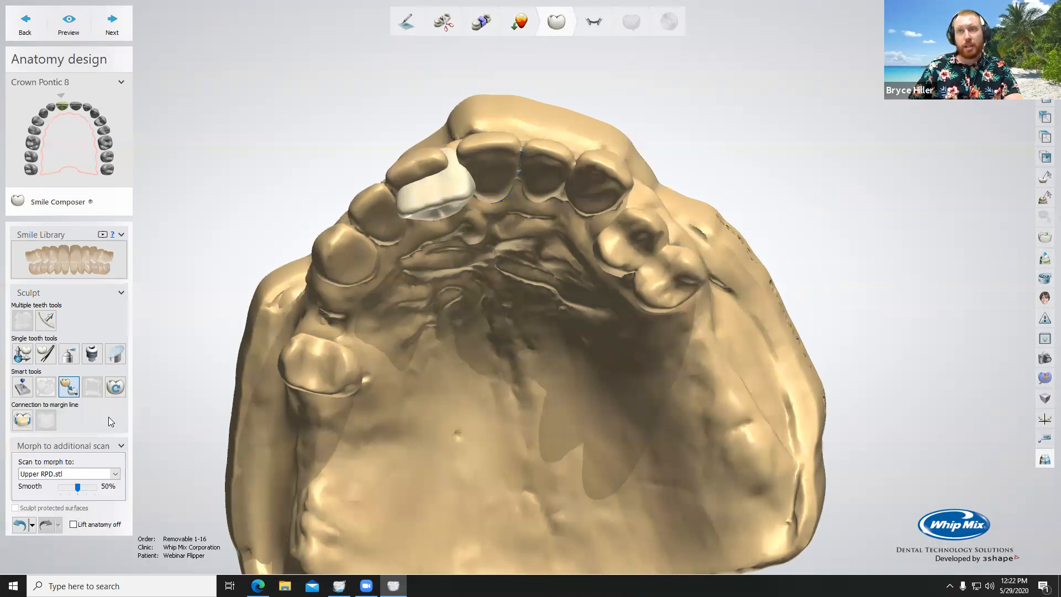
scroll(455, 128, up, 3)
right_drag(437, 195, 406, 258)
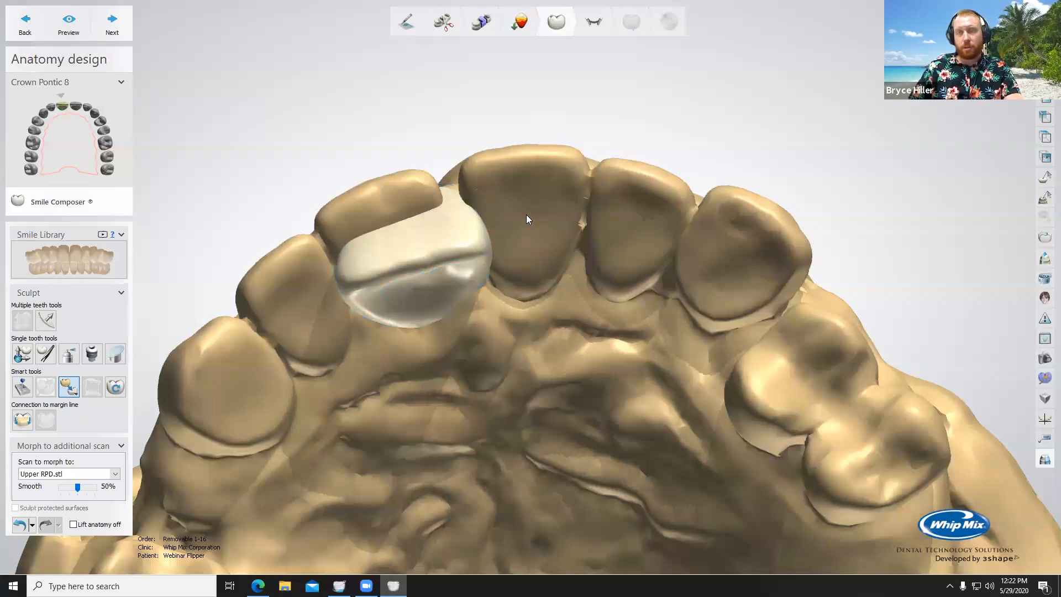
right_drag(526, 202, 455, 278)
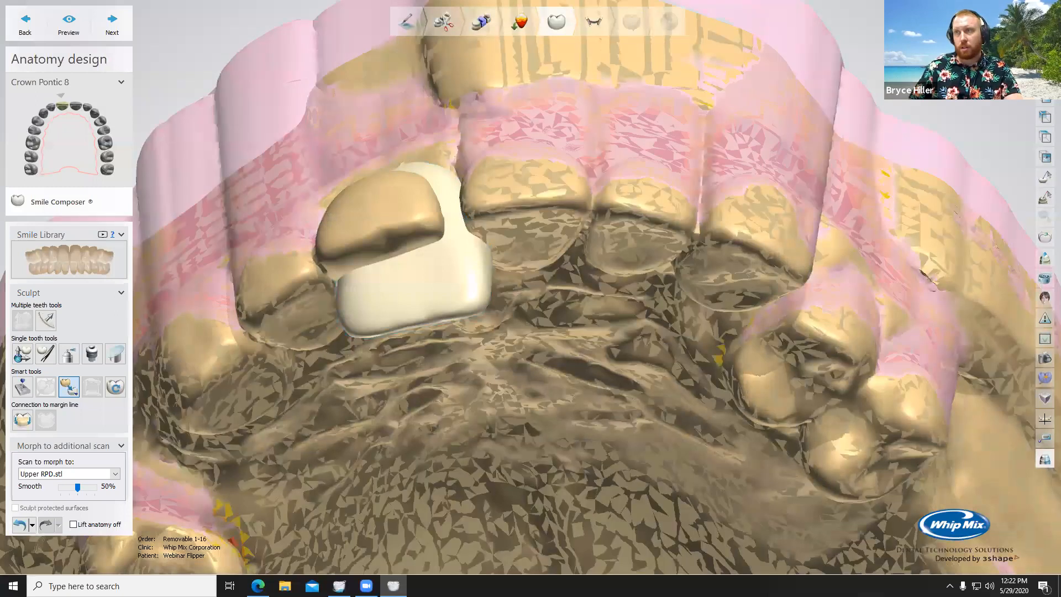
click(426, 259)
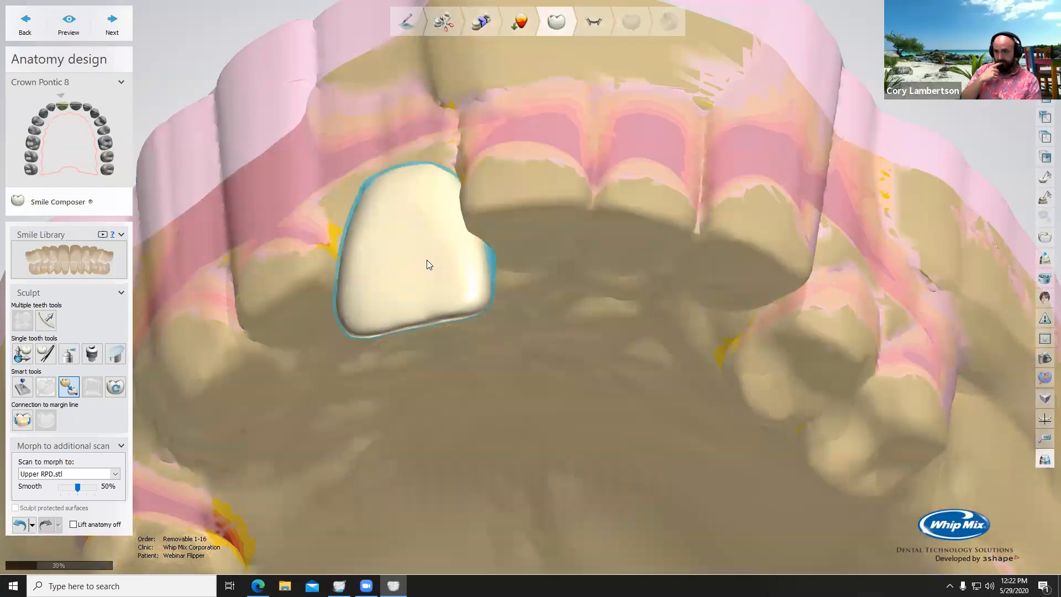
Step: Examine the morphed pontic from the facial, side and palatal views, with the additional scan overlaid for comparison
right_drag(458, 264, 642, 160)
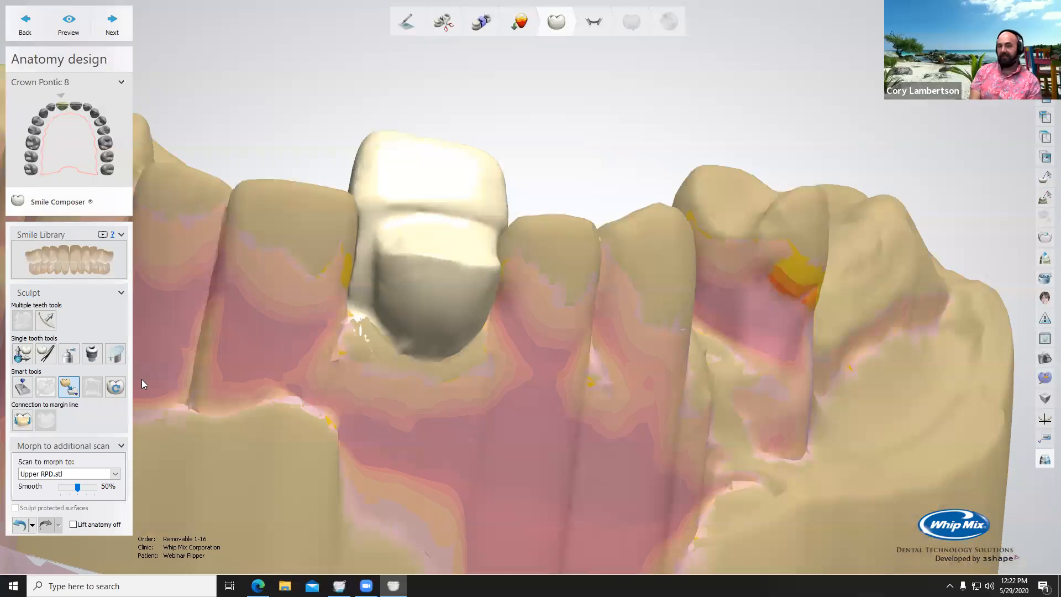
right_drag(586, 286, 483, 320)
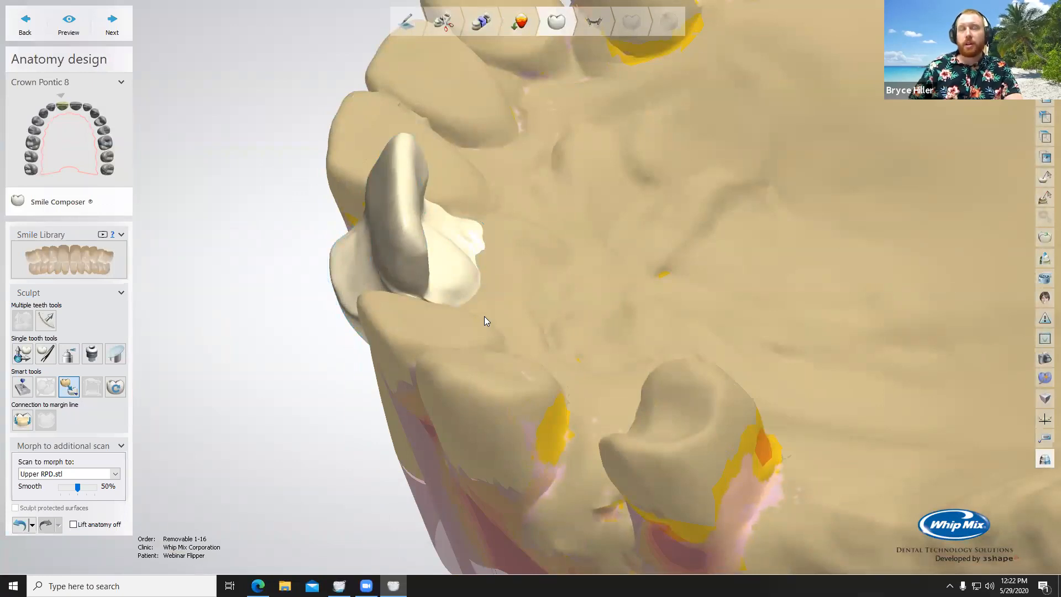
click(984, 66)
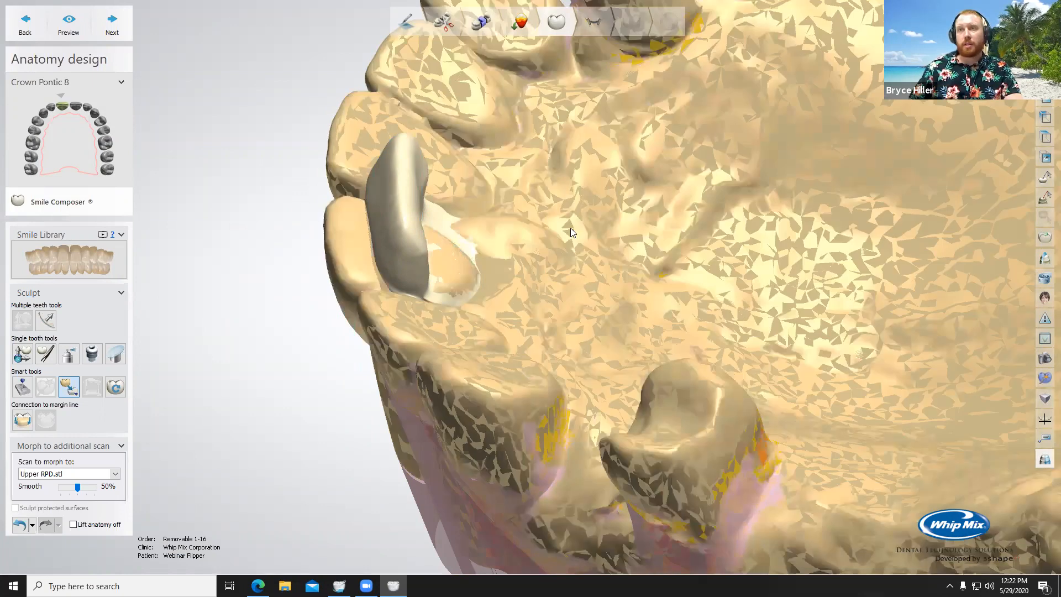
right_drag(348, 231, 401, 244)
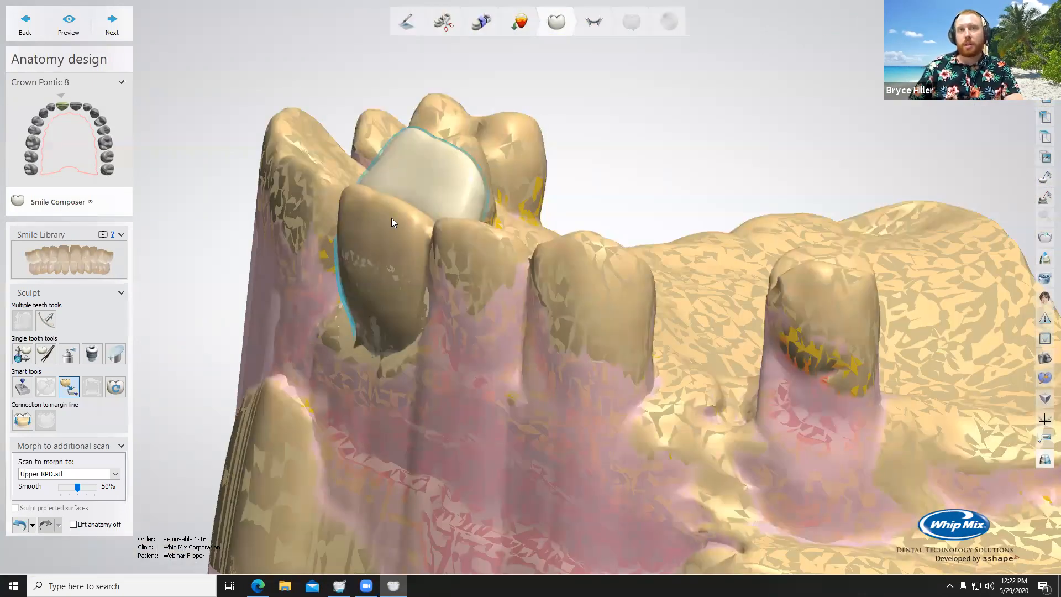
right_drag(464, 257, 279, 303)
right_drag(492, 253, 353, 318)
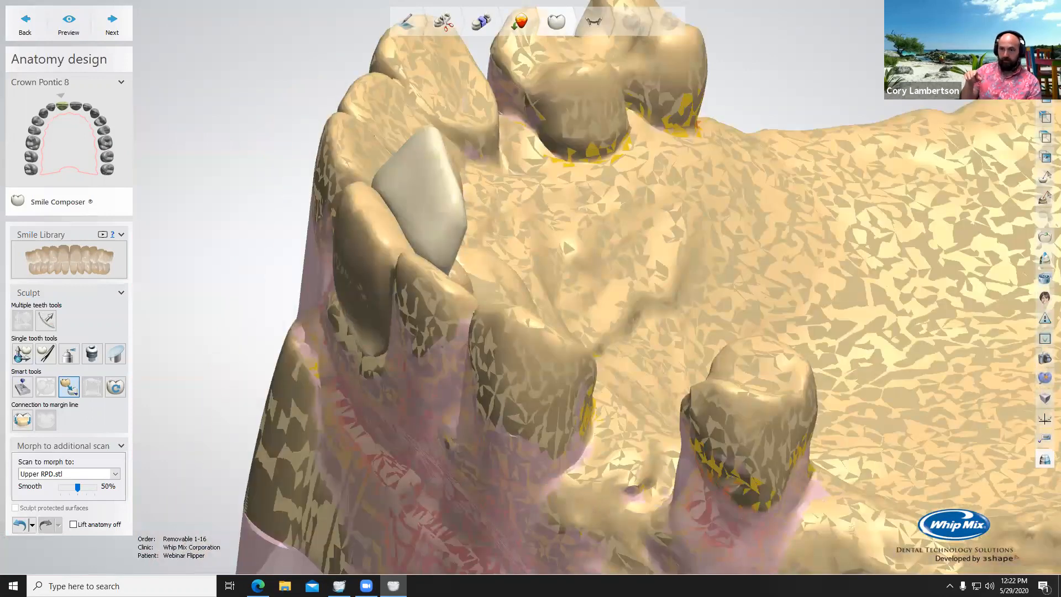
right_drag(570, 195, 397, 204)
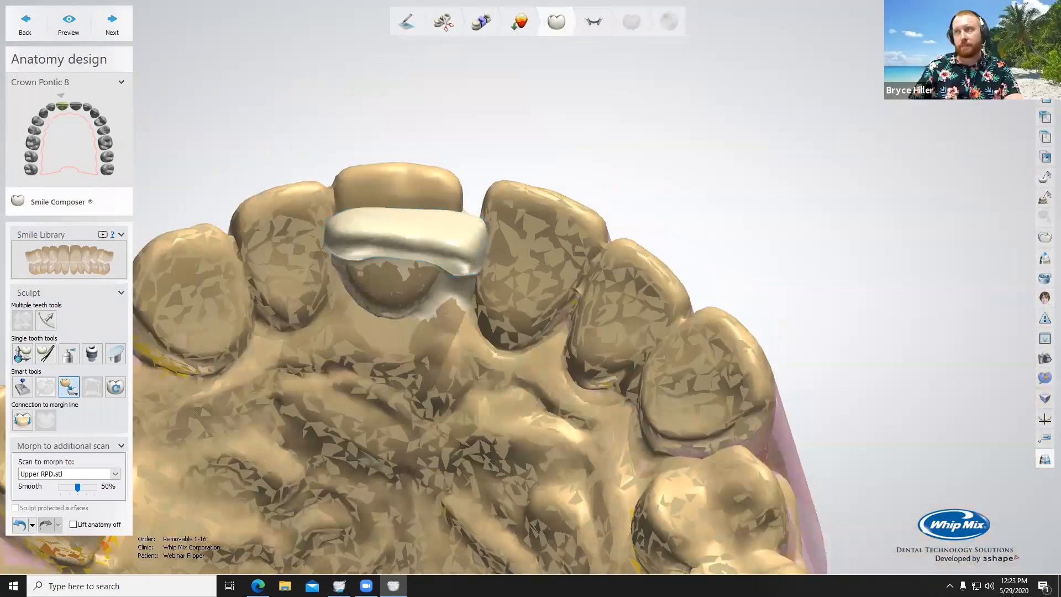
right_drag(553, 221, 276, 291)
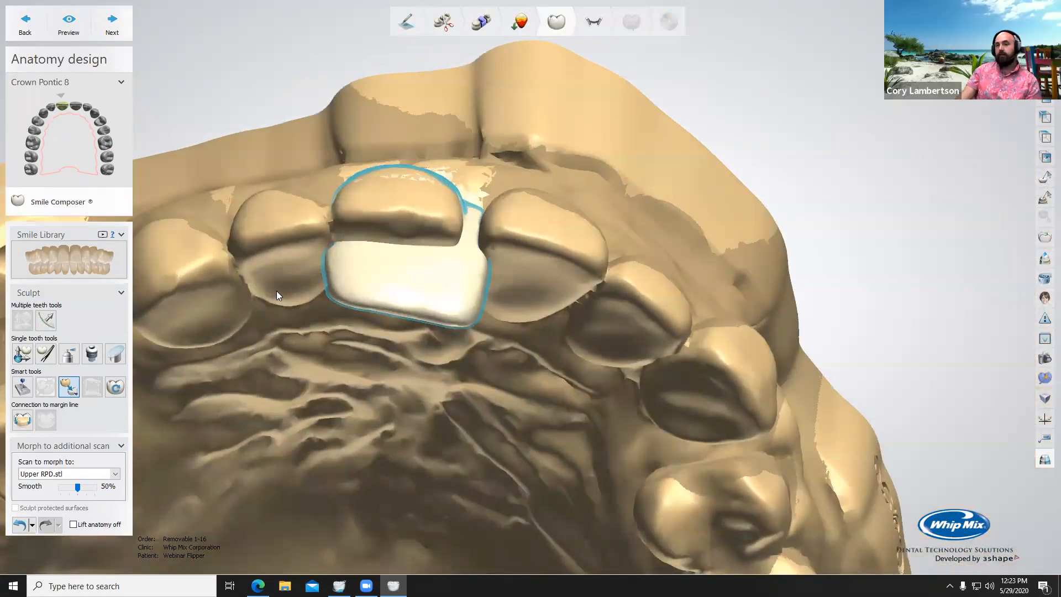
Step: Undo the morph and reposition the pontic with individual transformation so it lines up with the tooth on the additional scan
click(22, 525)
click(22, 353)
right_drag(382, 382, 405, 126)
right_drag(426, 220, 533, 226)
drag(485, 161, 474, 175)
right_drag(539, 194, 533, 320)
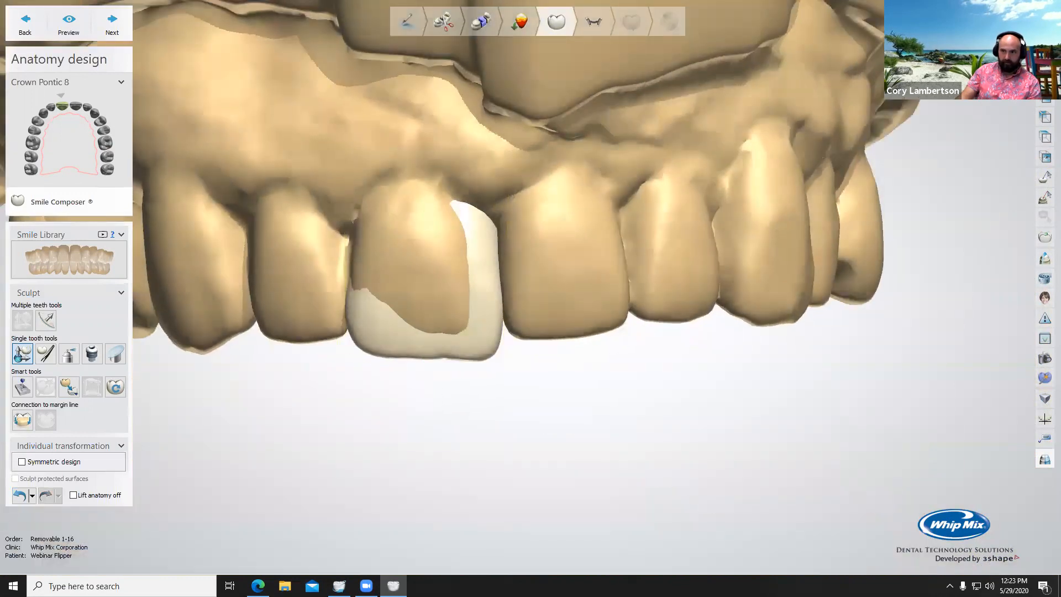
shift+scroll(652, 180, down, 5)
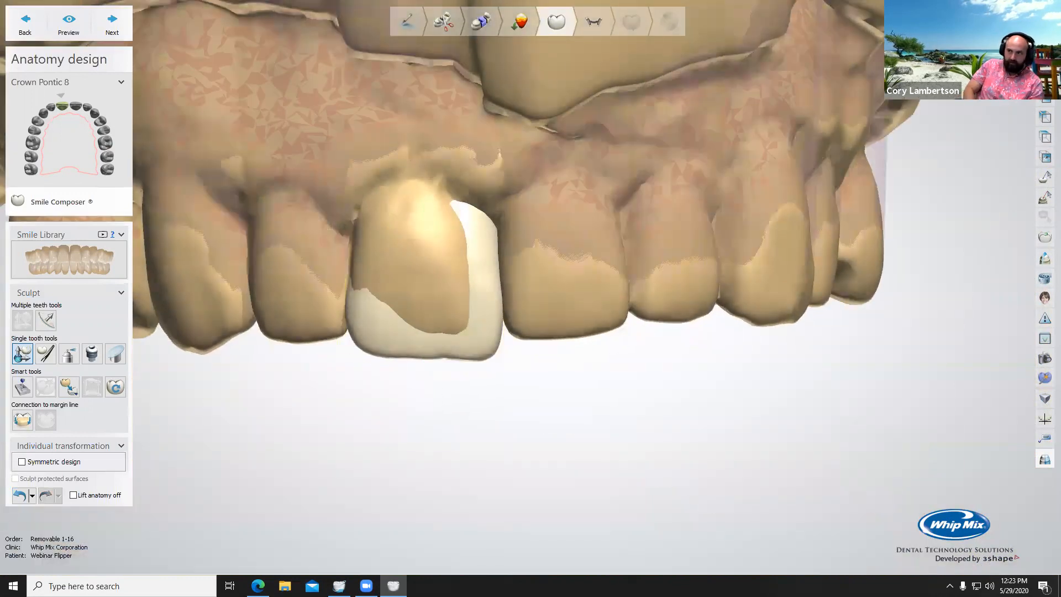
shift+scroll(651, 180, up, 5)
Step: Restart Mirror(Copy) from scan, place the direction arrow on the repositioned pontic and pick the adjacent central incisor from an incisal view
click(68, 386)
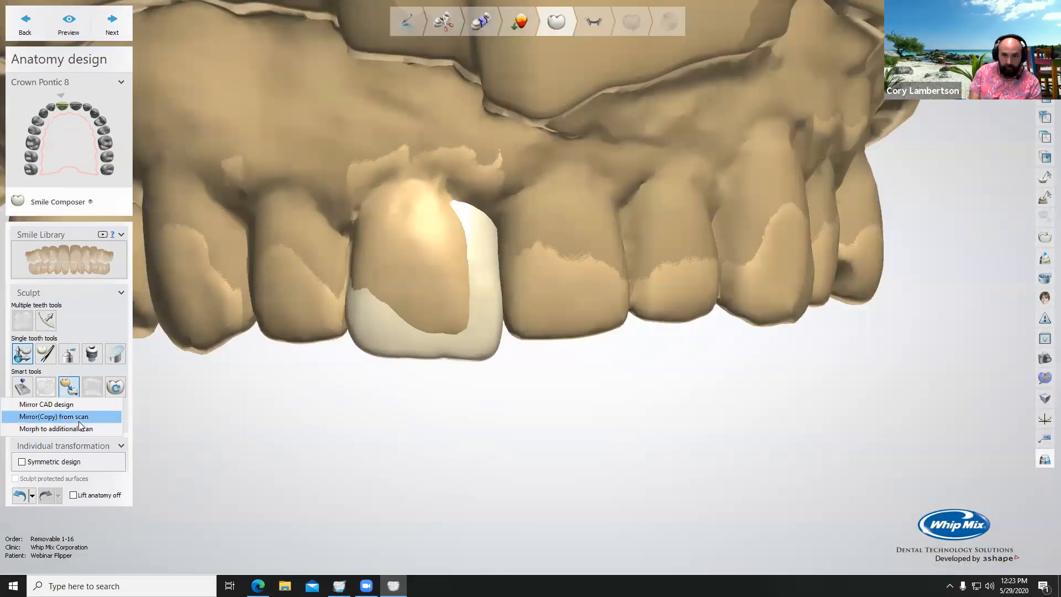
click(78, 417)
right_drag(544, 369, 418, 251)
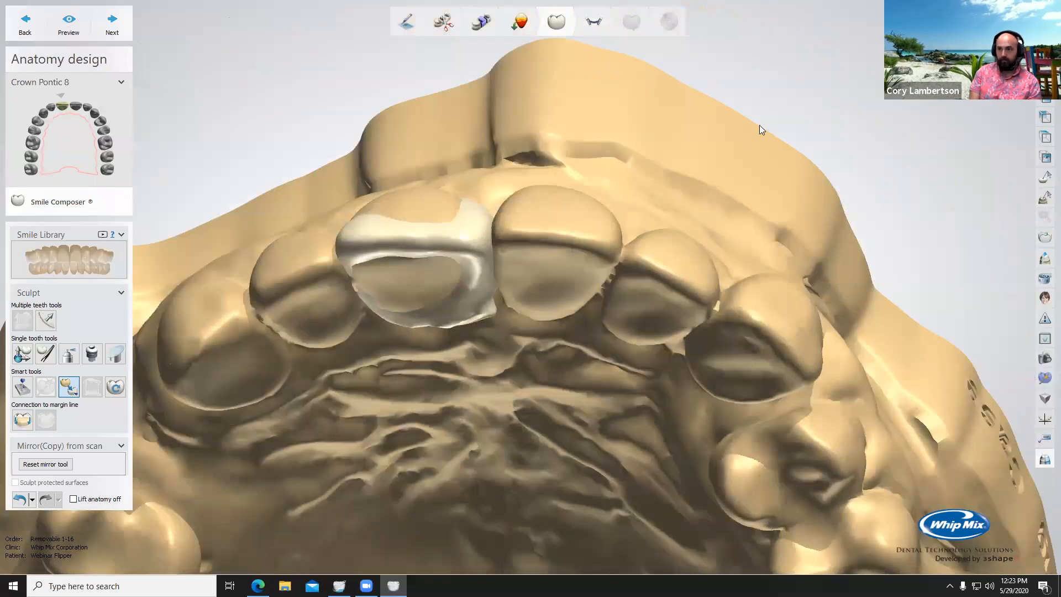
right_drag(612, 226, 591, 342)
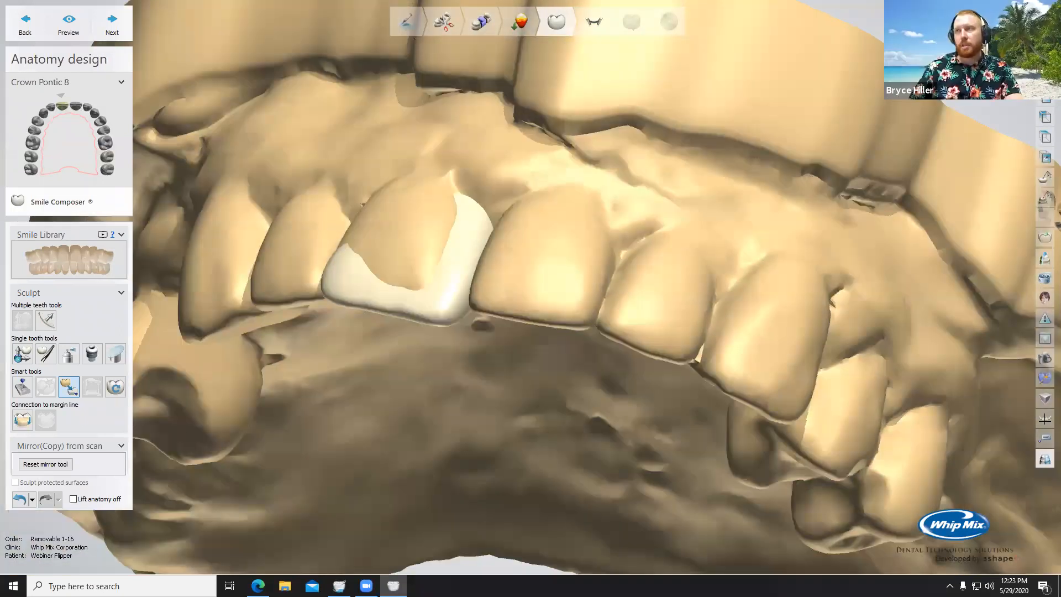
click(950, 66)
click(950, 78)
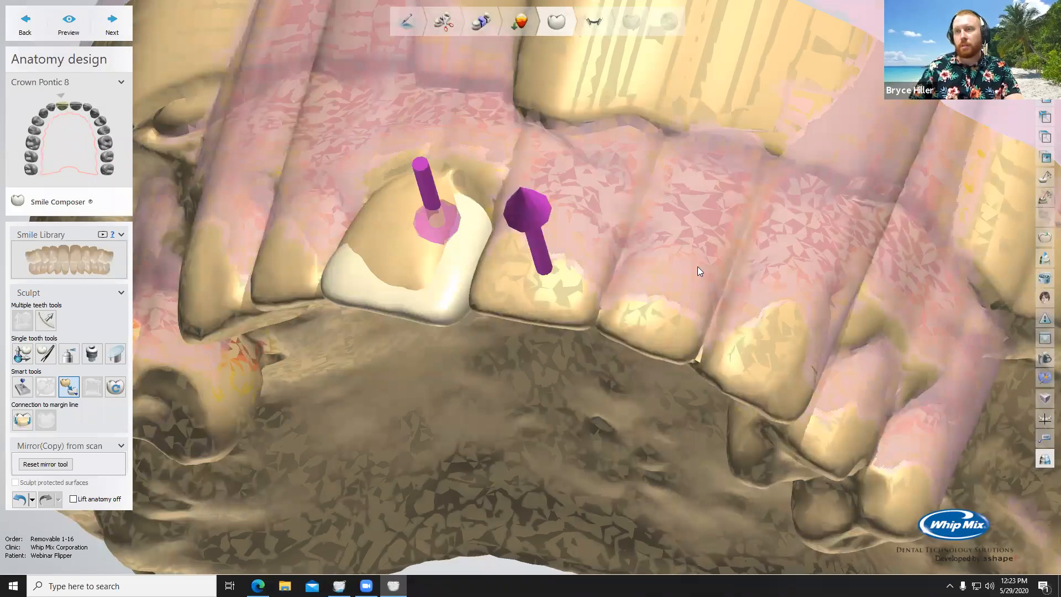
click(562, 265)
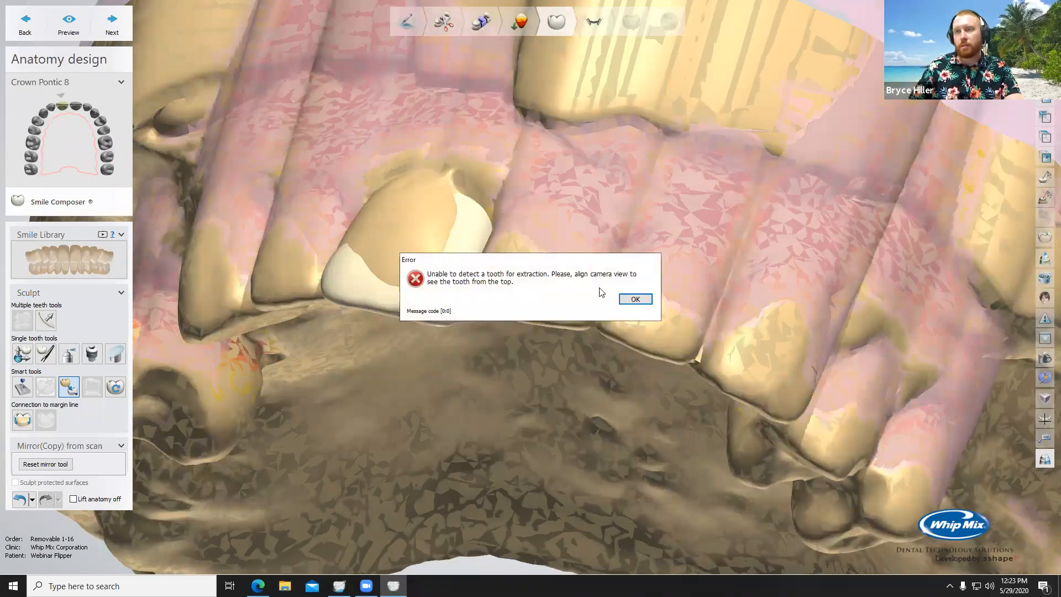
click(633, 300)
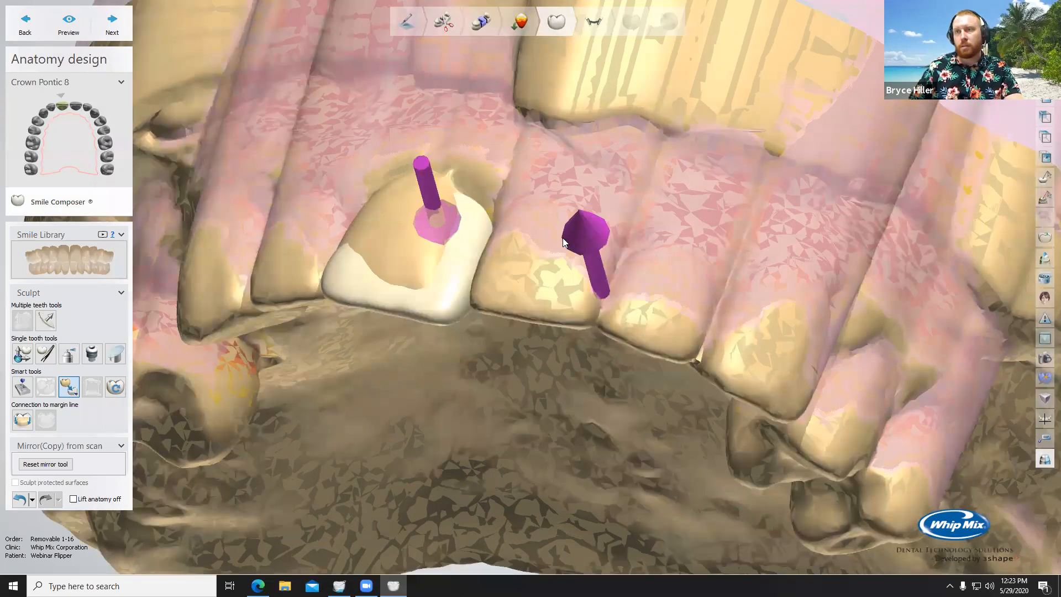
right_drag(713, 420, 732, 315)
click(562, 271)
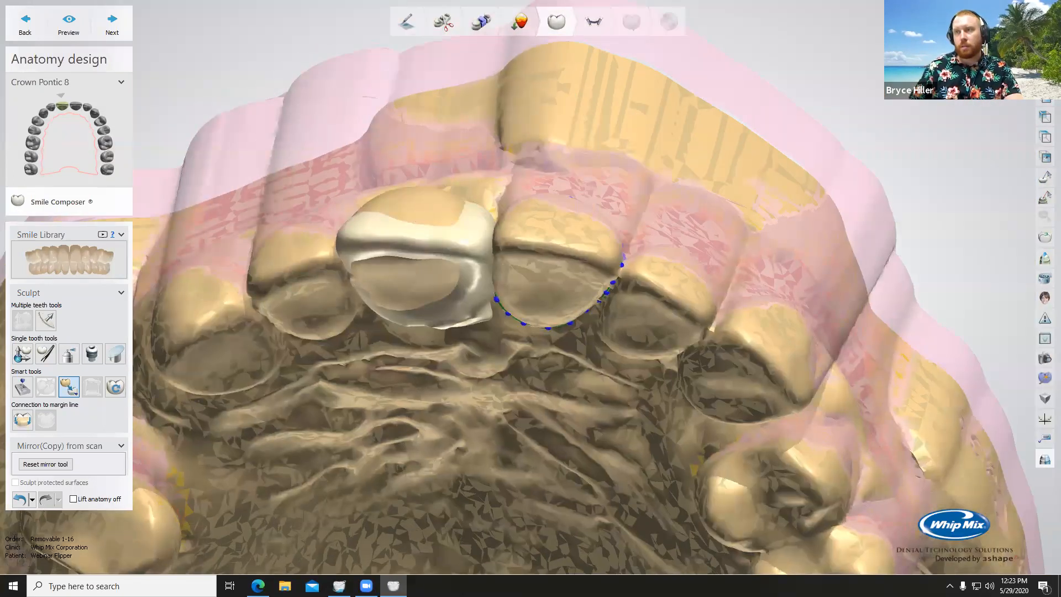
Step: Trace the mirror outline around the adjacent central incisor along its gumline and contact with the lateral incisor
right_drag(630, 160, 461, 311)
scroll(460, 310, up, 2)
middle_drag(400, 337, 513, 262)
right_drag(512, 262, 501, 352)
drag(503, 358, 513, 364)
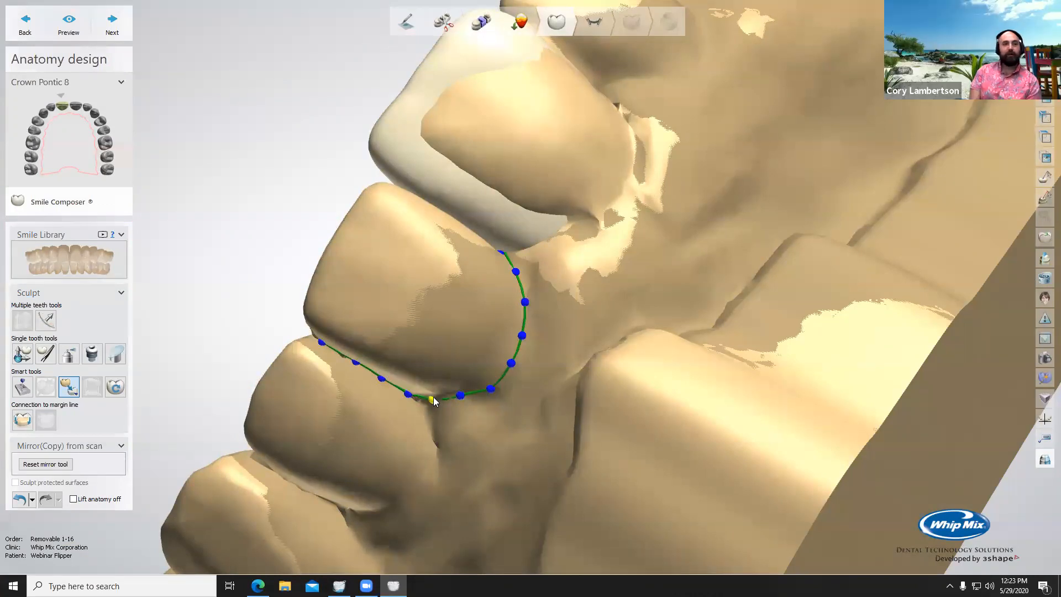
right_drag(426, 308, 638, 314)
middle_drag(677, 291, 526, 251)
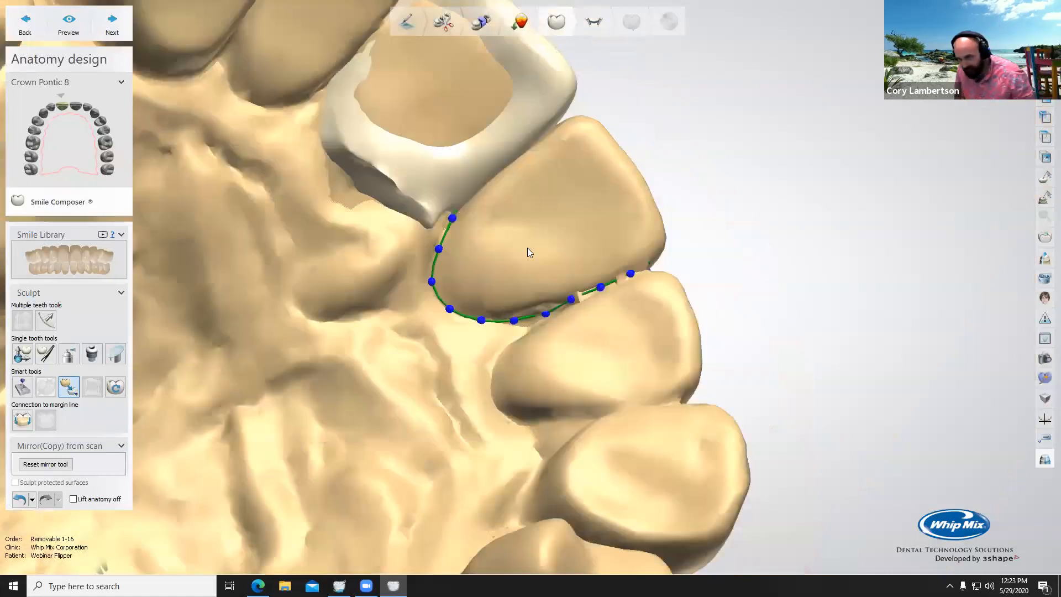
right_drag(562, 240, 560, 271)
scroll(544, 266, down, 5)
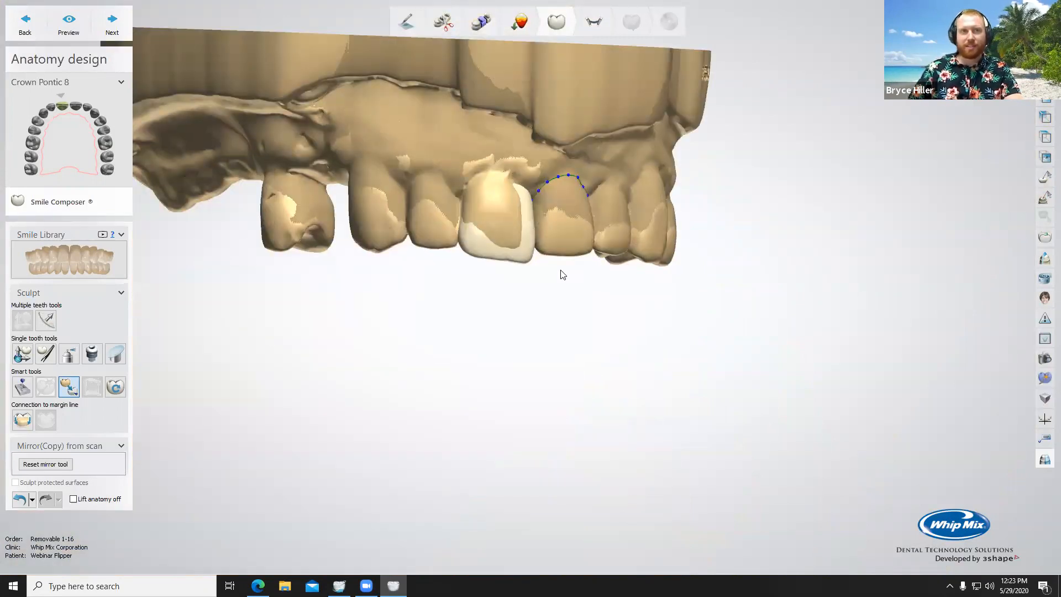
scroll(531, 216, up, 6)
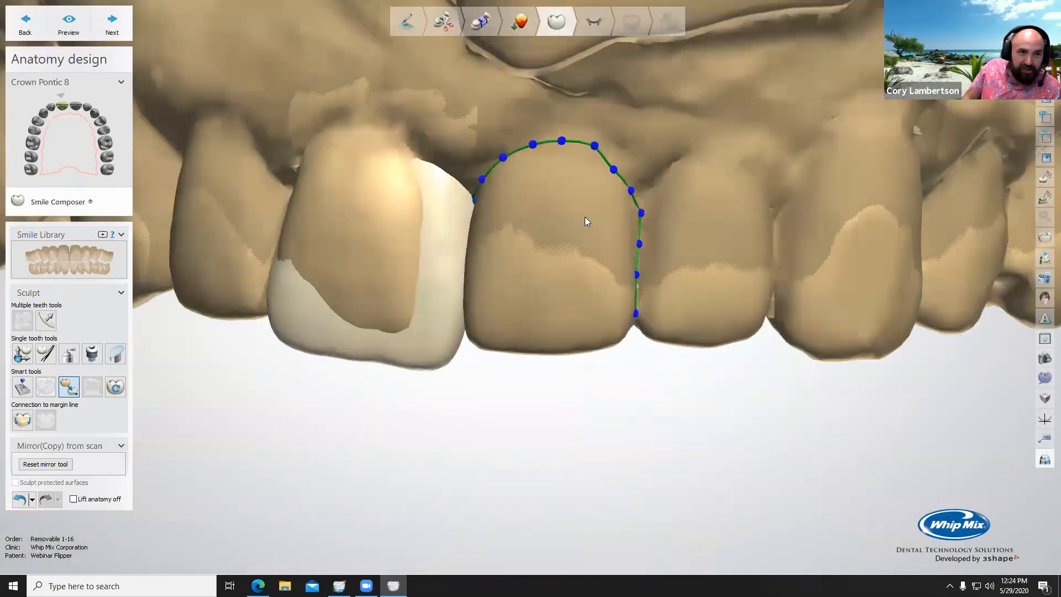
Step: Refine the outline points at the incisor's facial gumline and distal contact, and apply the mirrored shape to the crown pontic
right_drag(585, 217, 555, 217)
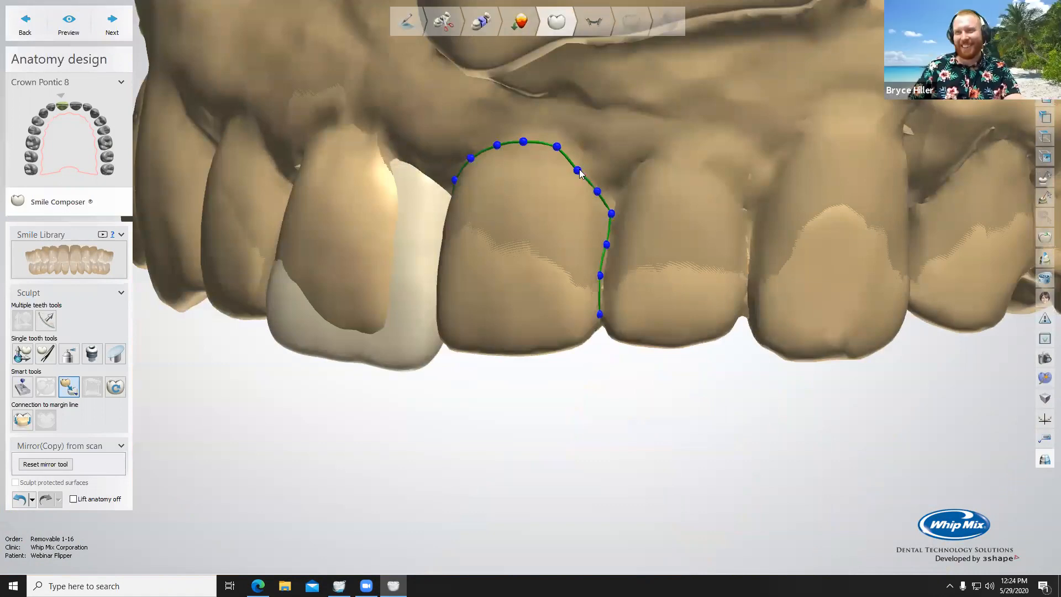
drag(611, 210, 598, 190)
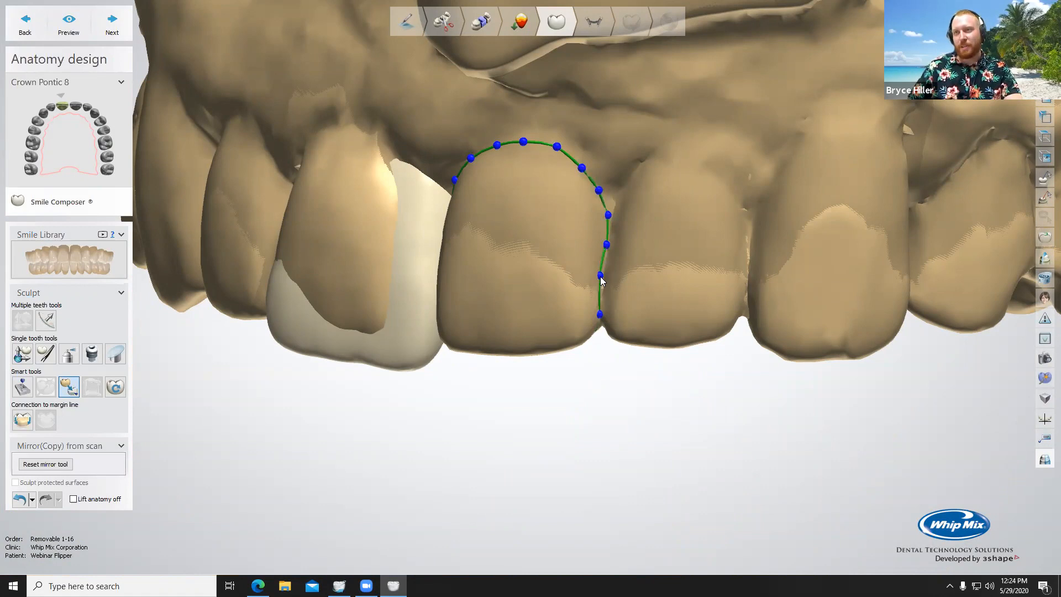
right_drag(602, 320, 607, 128)
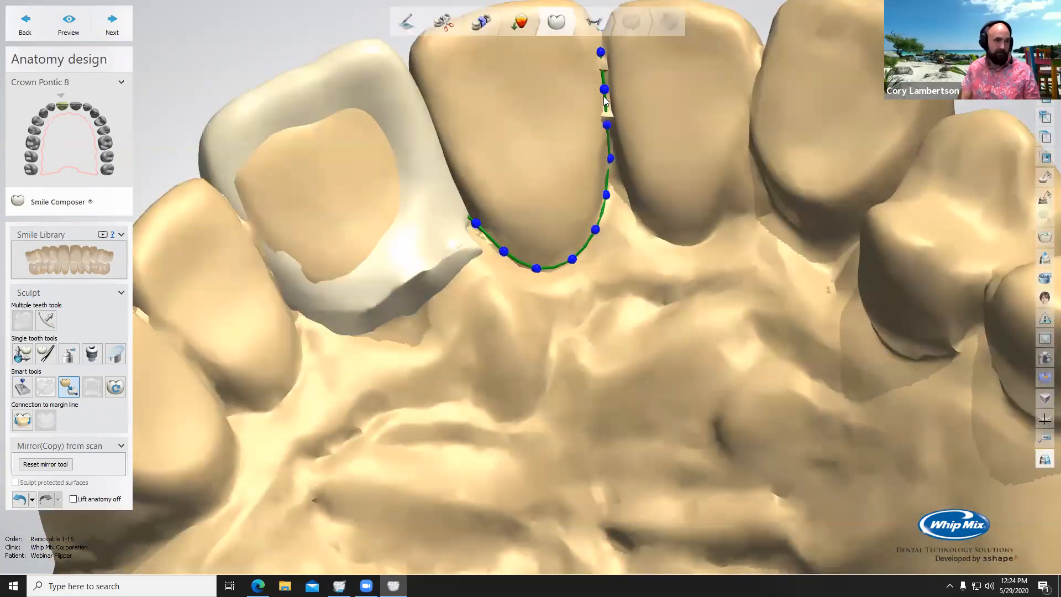
scroll(650, 161, down, 5)
right_drag(585, 189, 600, 381)
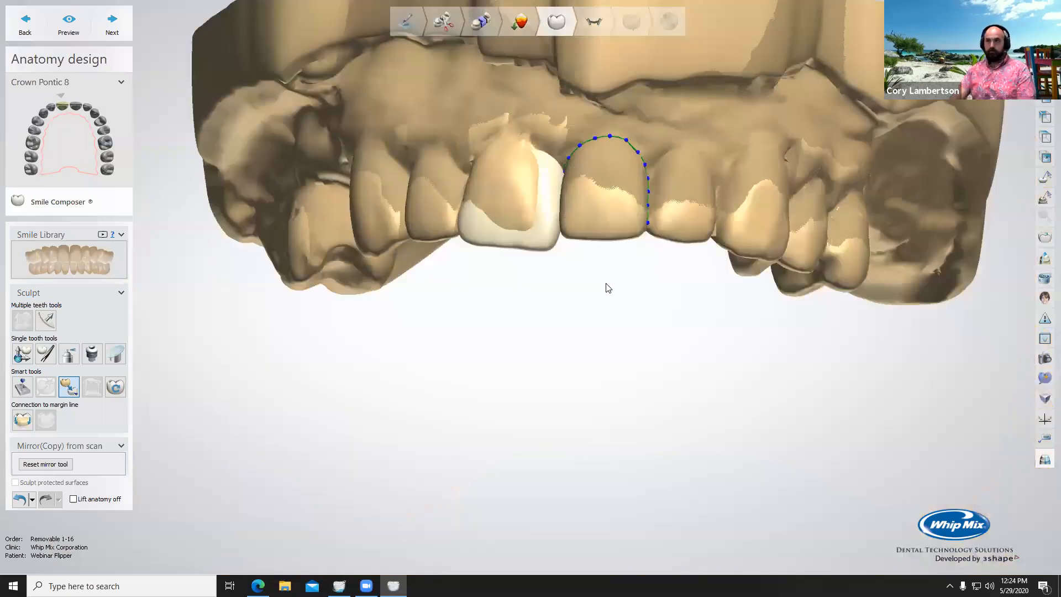
scroll(588, 145, up, 5)
right_drag(642, 426, 635, 316)
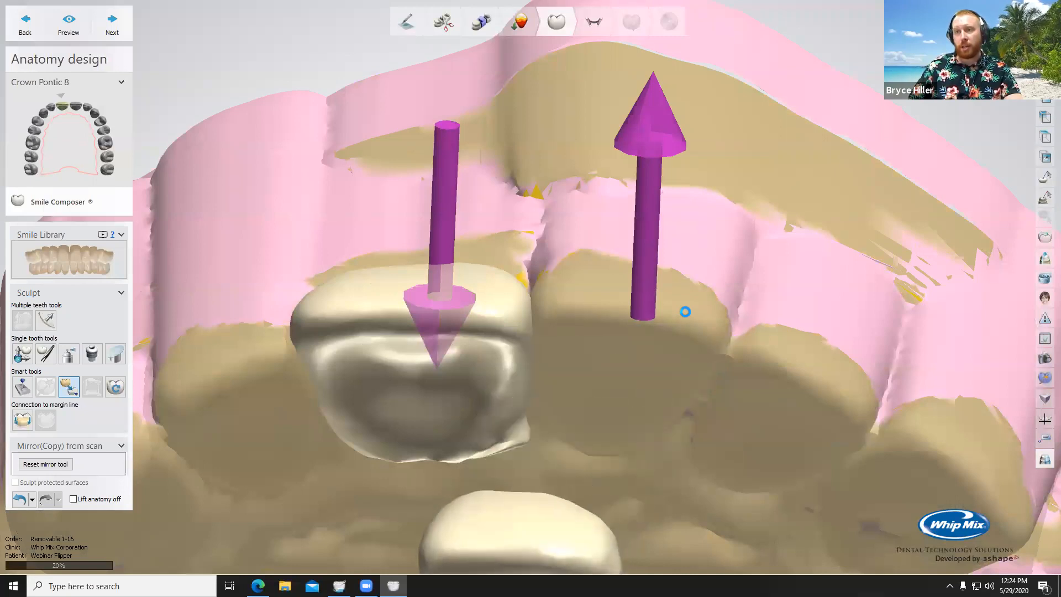
right_drag(608, 336, 609, 384)
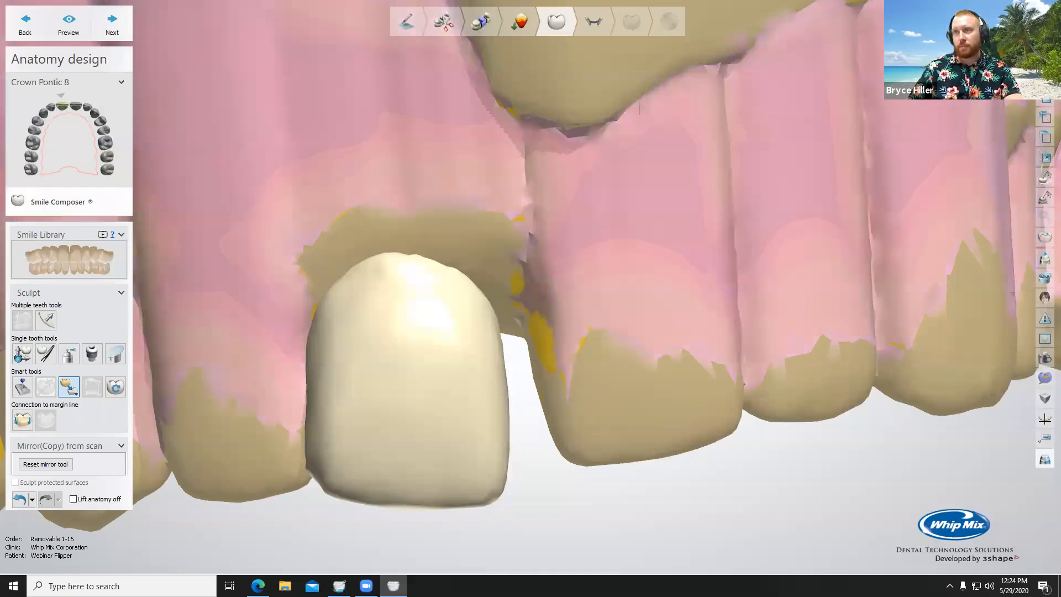
Step: Use individual transformation to move the mirrored pontic within the gap and tilt it in line with the neighbouring incisors
click(23, 355)
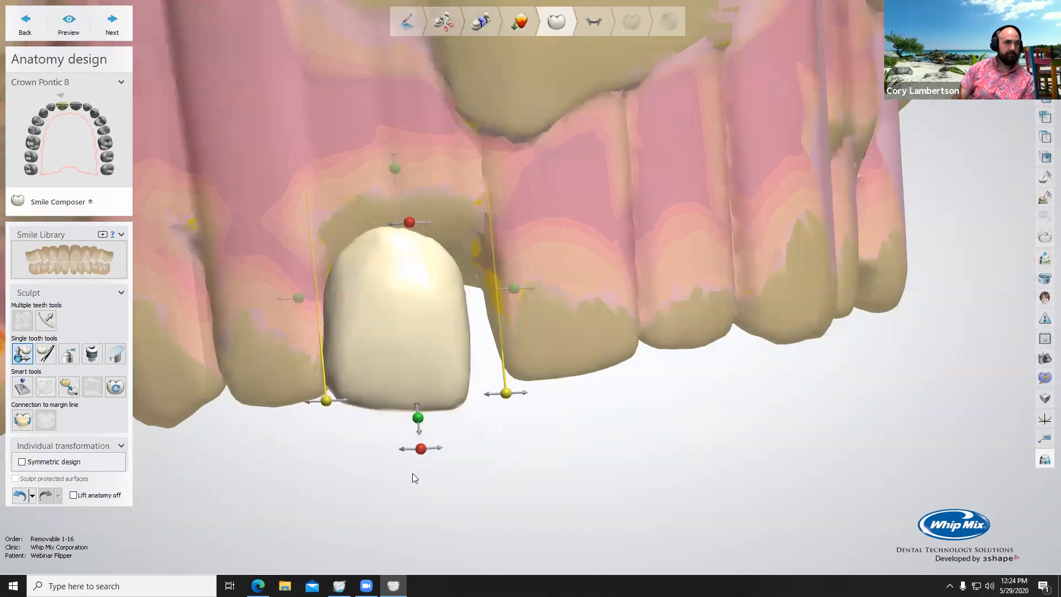
drag(421, 448, 445, 445)
right_drag(431, 315, 426, 274)
drag(426, 256, 430, 265)
right_drag(483, 297, 588, 160)
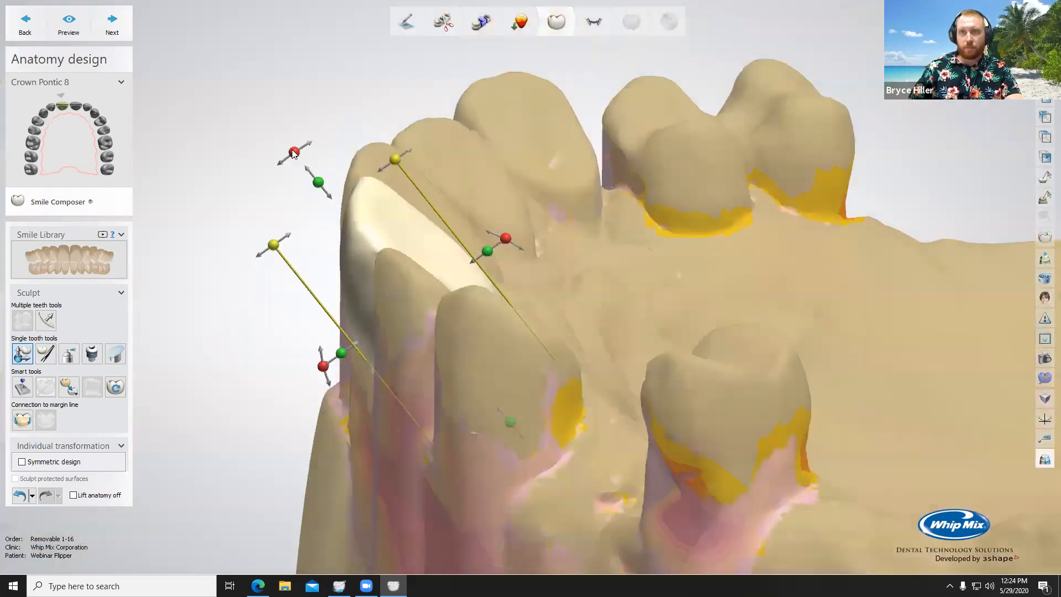
drag(293, 152, 273, 159)
right_drag(570, 253, 562, 362)
drag(544, 329, 555, 312)
right_drag(533, 286, 487, 386)
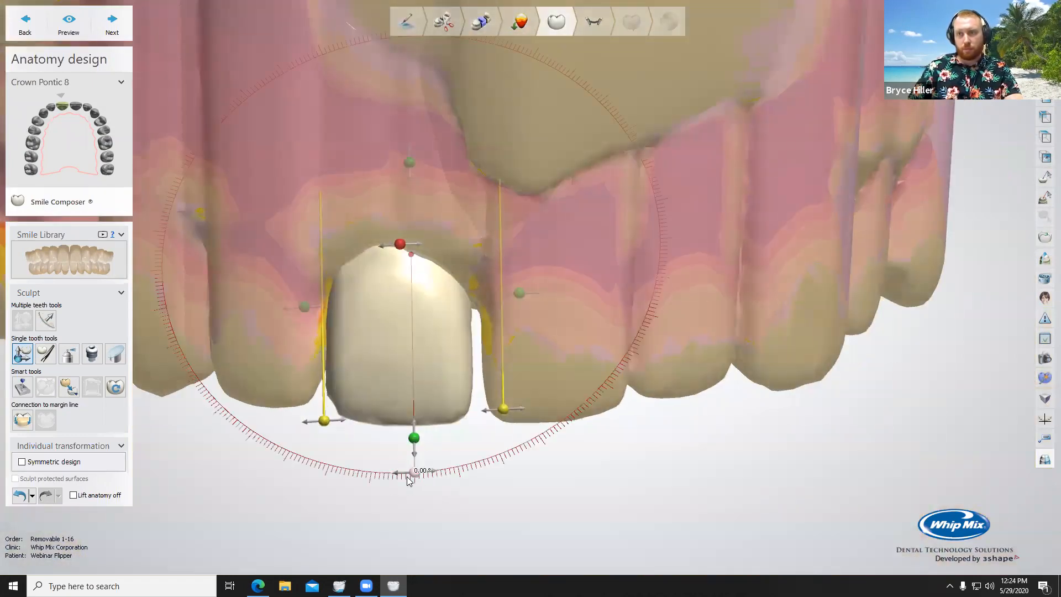
Step: Fine-tune the pontic's position and rotation from the facial view against the adjacent central incisor
drag(409, 348, 410, 348)
right_drag(410, 348, 415, 289)
drag(538, 319, 543, 312)
drag(433, 289, 408, 299)
scroll(470, 347, down, 5)
right_drag(508, 277, 500, 362)
scroll(504, 373, up, 3)
right_drag(379, 398, 386, 403)
drag(405, 403, 408, 405)
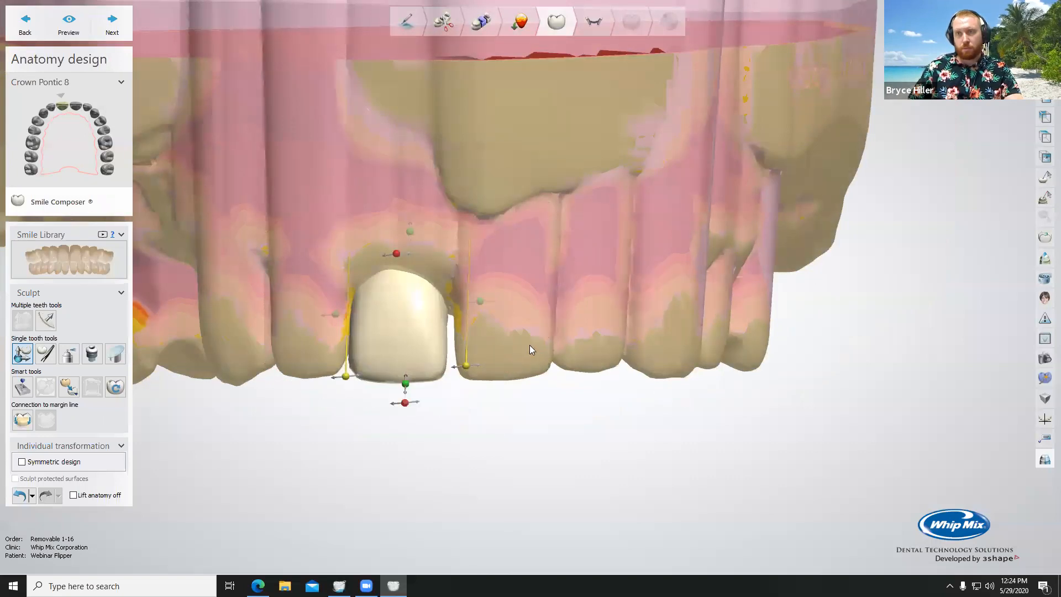
Step: Adjust the pontic's facial-palatal inclination from both side views to follow the anterior arch
scroll(530, 345, down, 5)
scroll(532, 364, up, 4)
right_drag(526, 294, 360, 404)
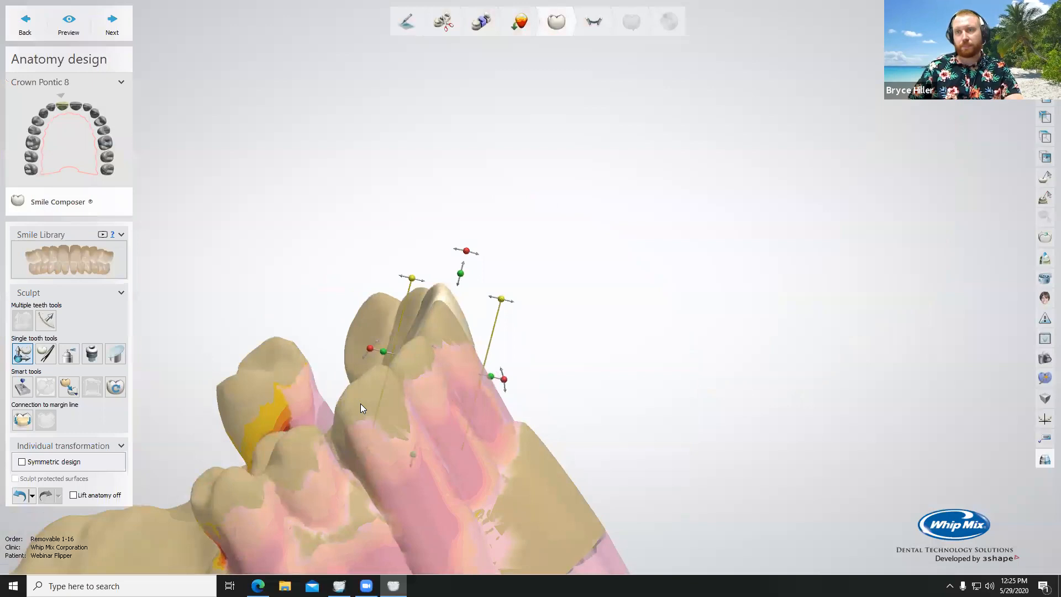
drag(466, 251, 461, 250)
drag(442, 298, 440, 299)
right_drag(511, 331, 414, 343)
drag(415, 265, 418, 264)
right_drag(467, 322, 457, 367)
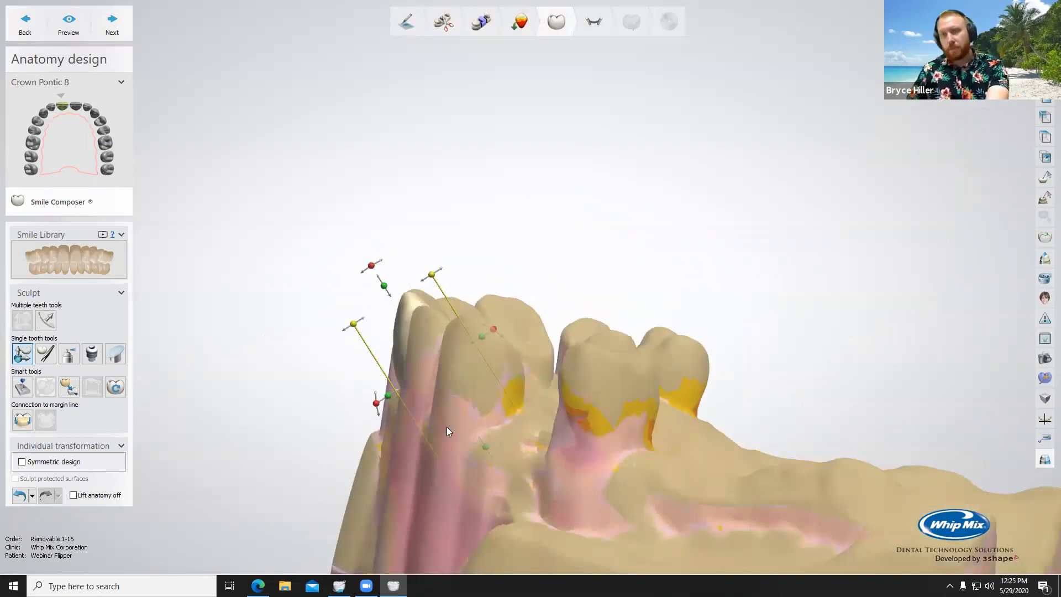
drag(446, 427, 447, 428)
Step: Examine the pontic's base and its intersection line with the ridge, with the jaw scan hidden and shown
right_drag(661, 355, 787, 302)
key(space)
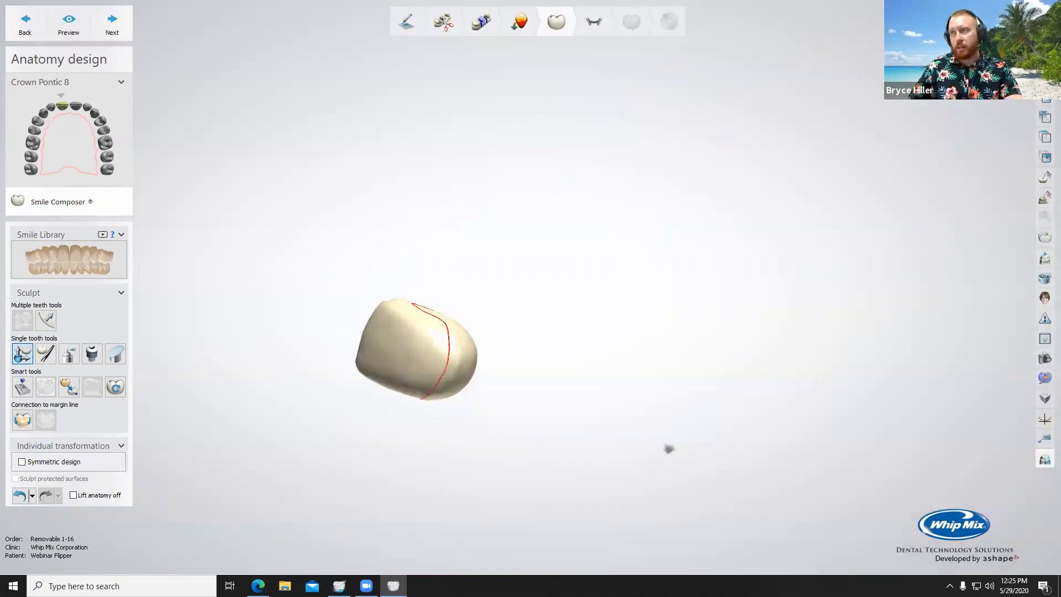
right_drag(519, 338, 607, 398)
right_drag(407, 372, 415, 327)
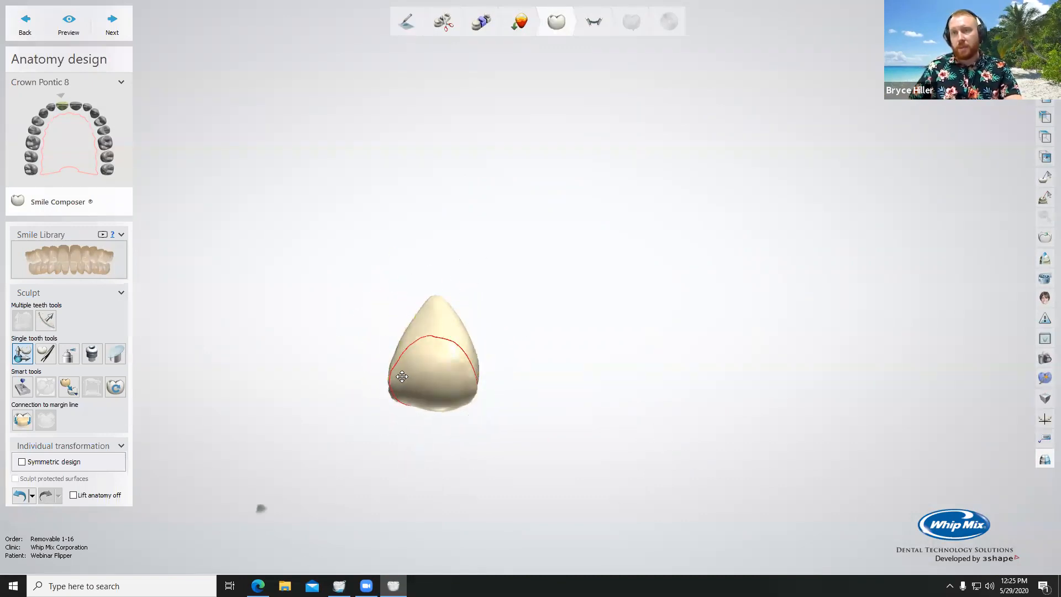
right_drag(417, 382, 474, 332)
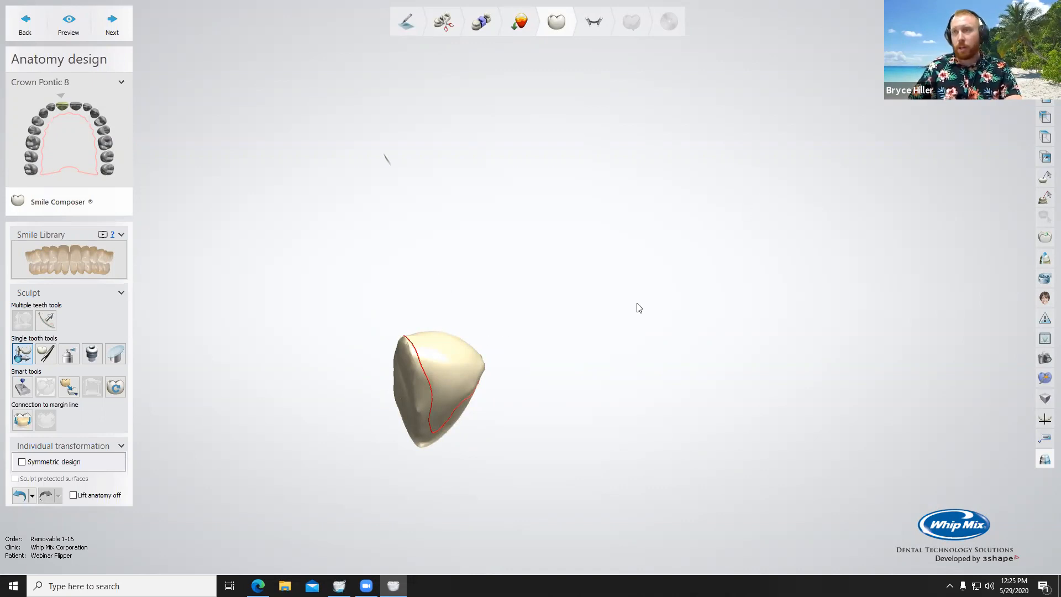
scroll(545, 396, down, 4)
right_drag(542, 399, 558, 265)
scroll(510, 344, up, 5)
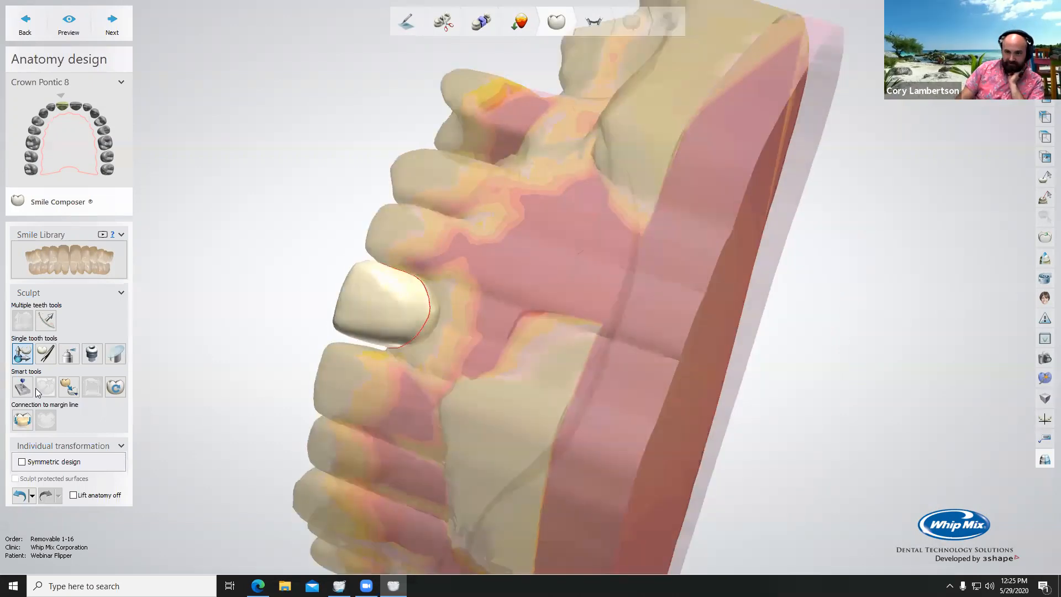
Step: Activate individual morphing for the crown pontic and hide the surrounding scans to isolate its base
click(21, 390)
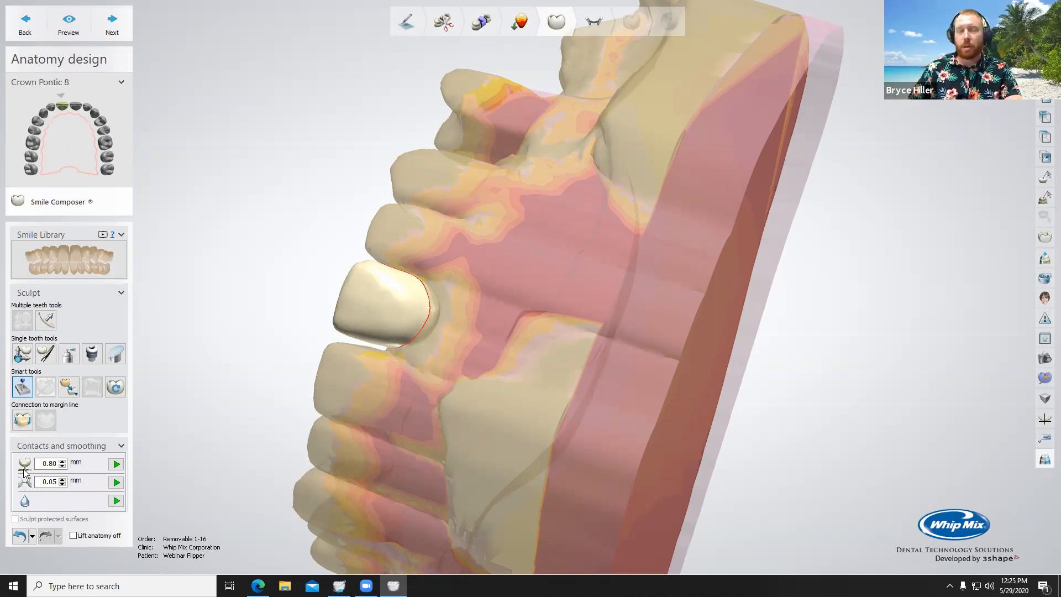
right_drag(437, 372, 470, 376)
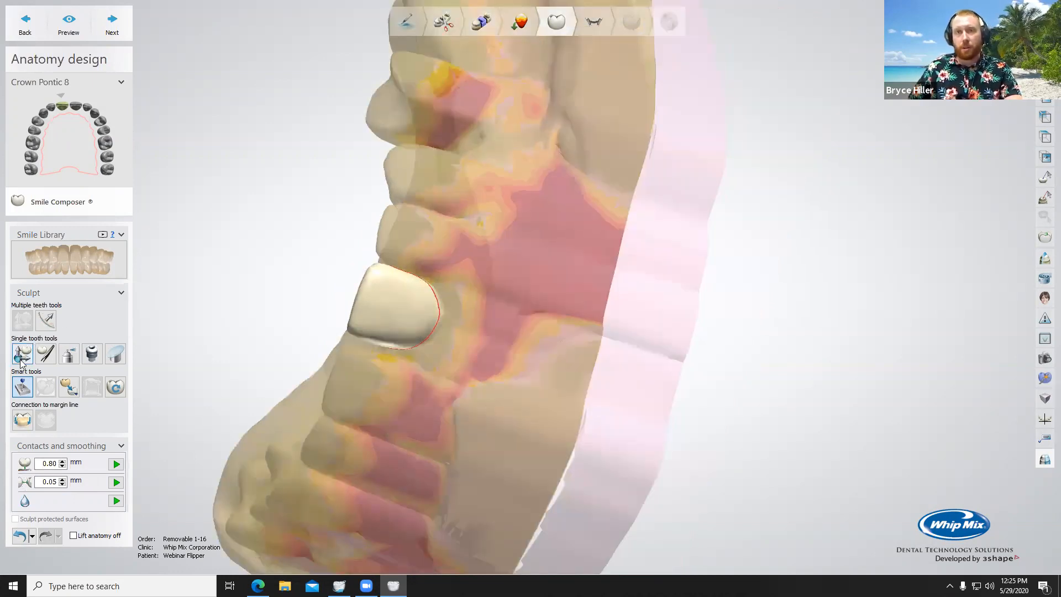
click(47, 355)
right_drag(443, 356, 535, 226)
scroll(535, 226, up, 3)
key(space)
drag(976, 34, 992, 34)
right_drag(698, 266, 741, 284)
drag(976, 35, 1006, 34)
click(1006, 46)
click(1005, 47)
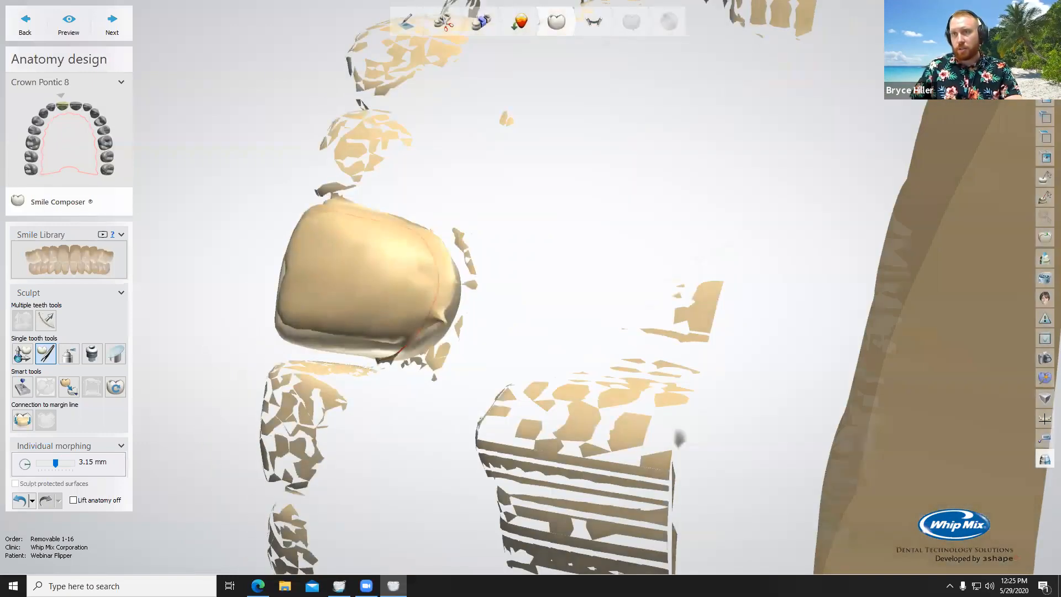
Step: Morph the middle of the pontic's base inward with a 2.66 mm radius to relieve it from the ridge
right_drag(438, 287, 360, 270)
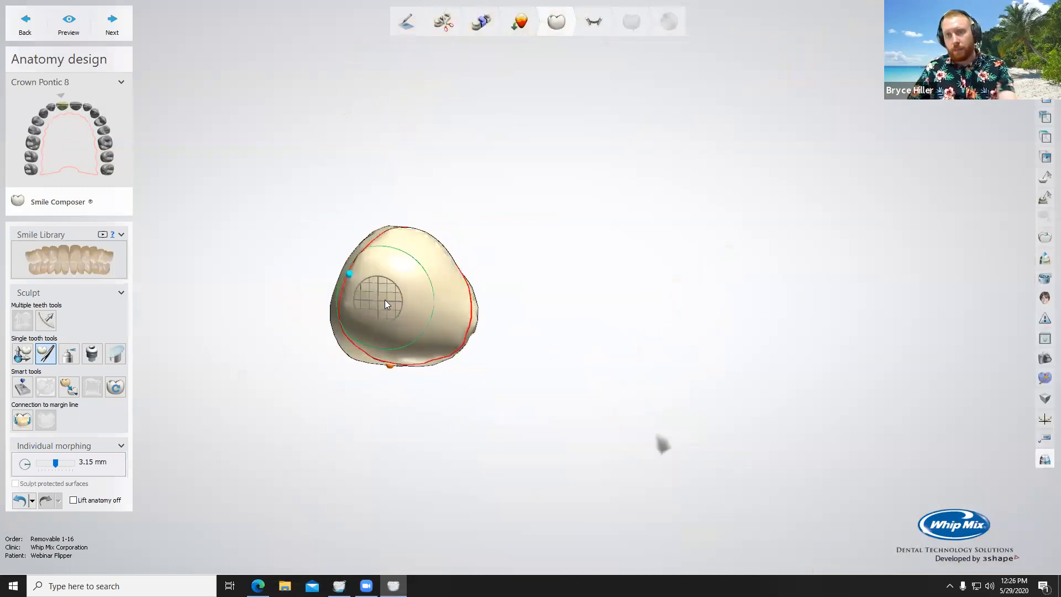
shift+scroll(393, 300, down, 3)
right_drag(397, 308, 391, 285)
mouse_move(403, 283)
mouse_down()
mouse_move(392, 340)
mouse_move(423, 320)
mouse_up()
mouse_move(437, 314)
right_down()
mouse_move(426, 268)
mouse_move(398, 288)
mouse_move(389, 323)
mouse_move(401, 297)
right_up()
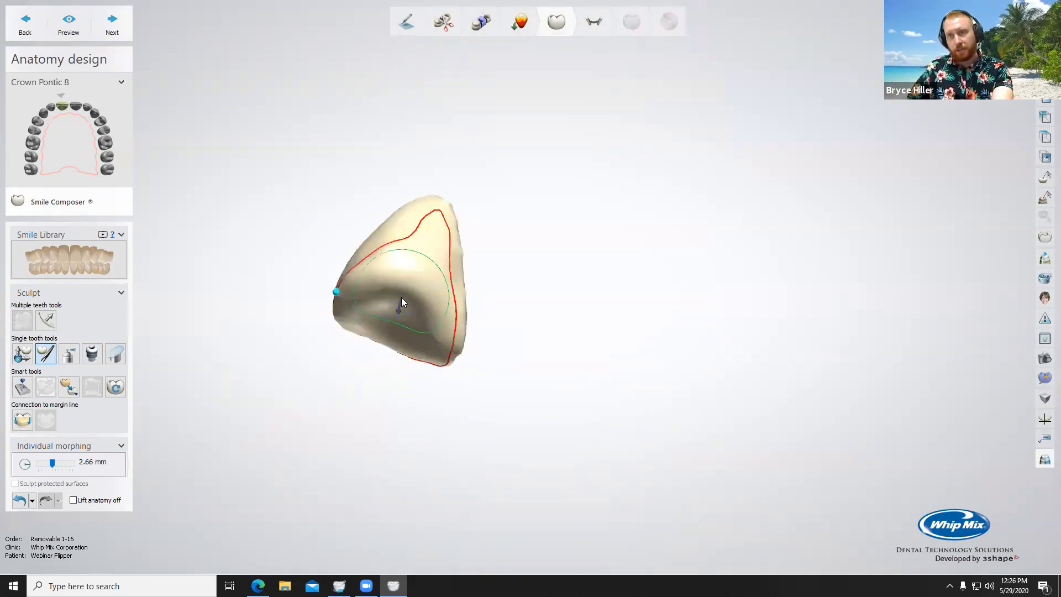
mouse_move(414, 347)
right_down()
mouse_move(410, 289)
mouse_move(384, 284)
mouse_move(396, 256)
right_up()
Step: Reduce the morphing radius to 2.17 mm and push in the areas of the base still inside the intersection line
shift+scroll(372, 284, down, 2)
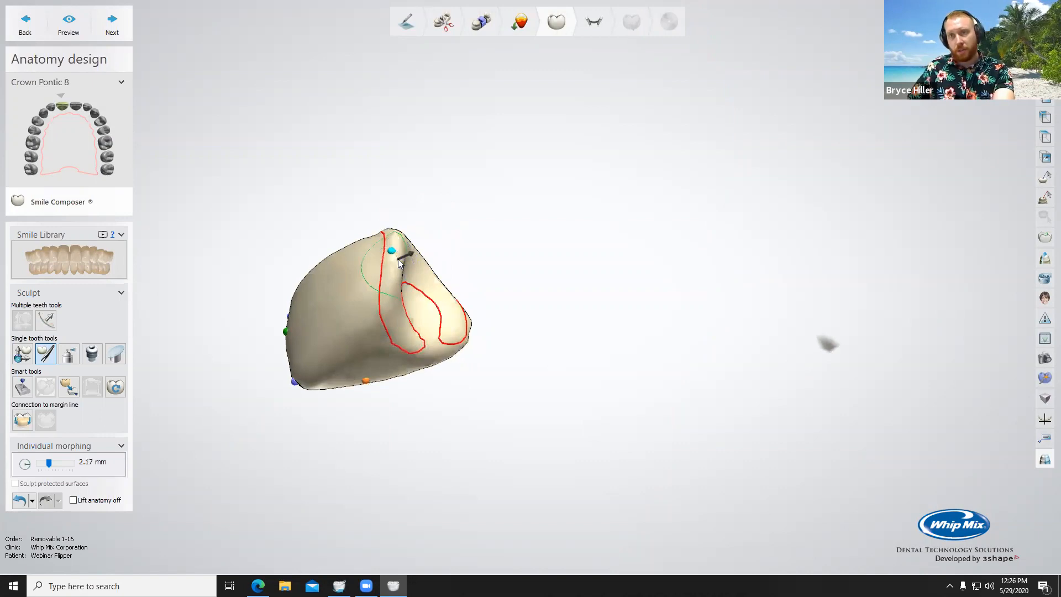
drag(396, 291, 417, 340)
right_drag(371, 330, 378, 293)
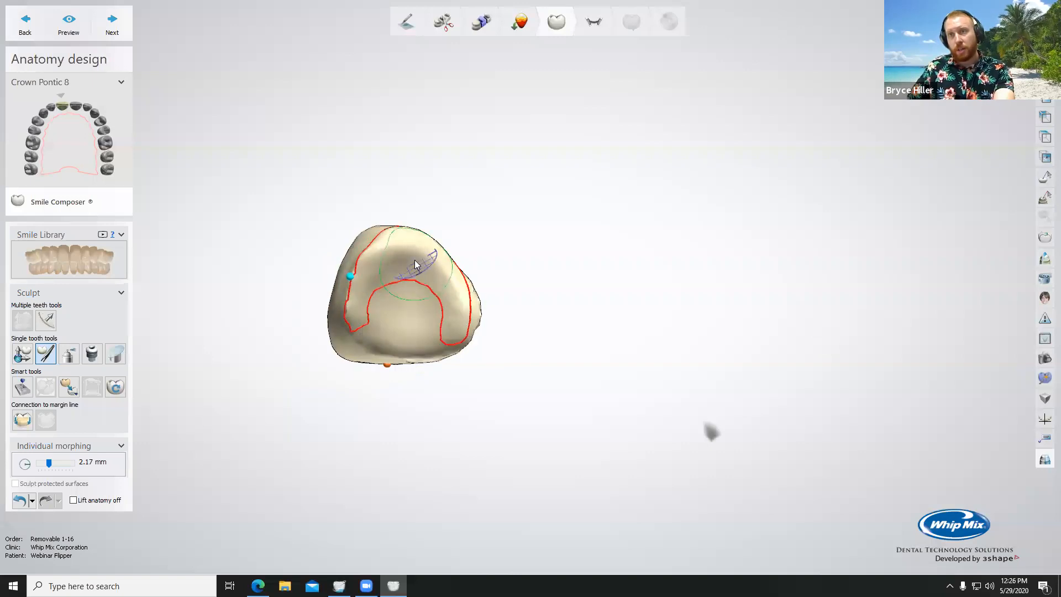
right_drag(414, 259, 410, 290)
mouse_move(390, 269)
mouse_down()
mouse_move(386, 281)
mouse_move(432, 288)
mouse_move(455, 344)
mouse_up()
mouse_move(441, 284)
mouse_down()
mouse_move(408, 268)
mouse_move(421, 264)
mouse_up()
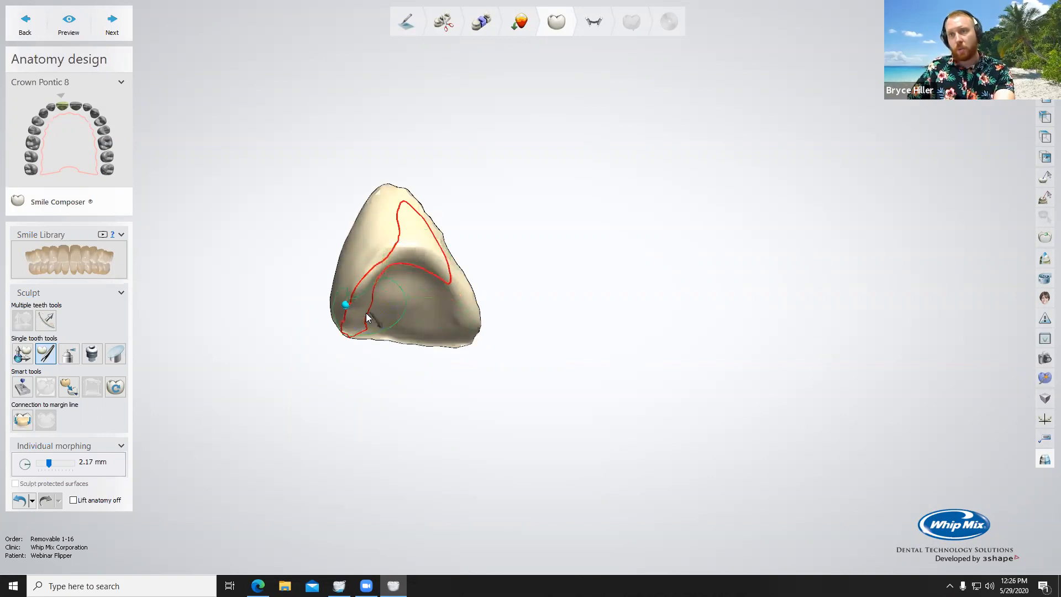
Step: Morph the remaining side area of the pontic's base inward, and check the fit with the jaw scan shown
mouse_move(373, 319)
right_down()
mouse_move(375, 241)
mouse_move(367, 249)
right_up()
drag(362, 250, 372, 244)
mouse_move(356, 293)
mouse_down()
mouse_move(369, 287)
mouse_move(350, 298)
mouse_move(367, 254)
mouse_up()
right_drag(366, 253, 362, 282)
drag(370, 257, 370, 250)
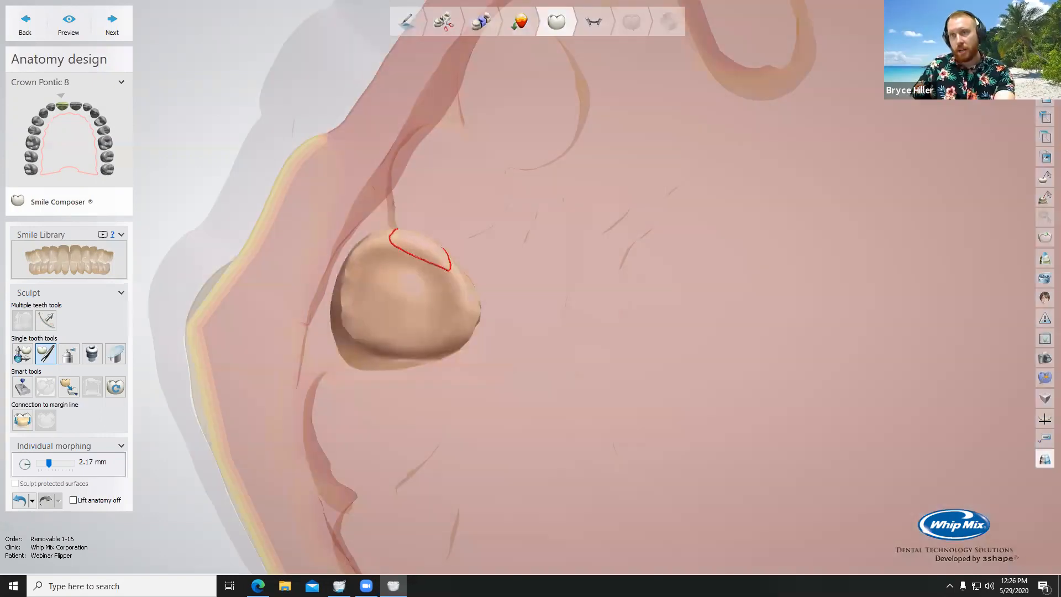
right_drag(431, 281, 678, 234)
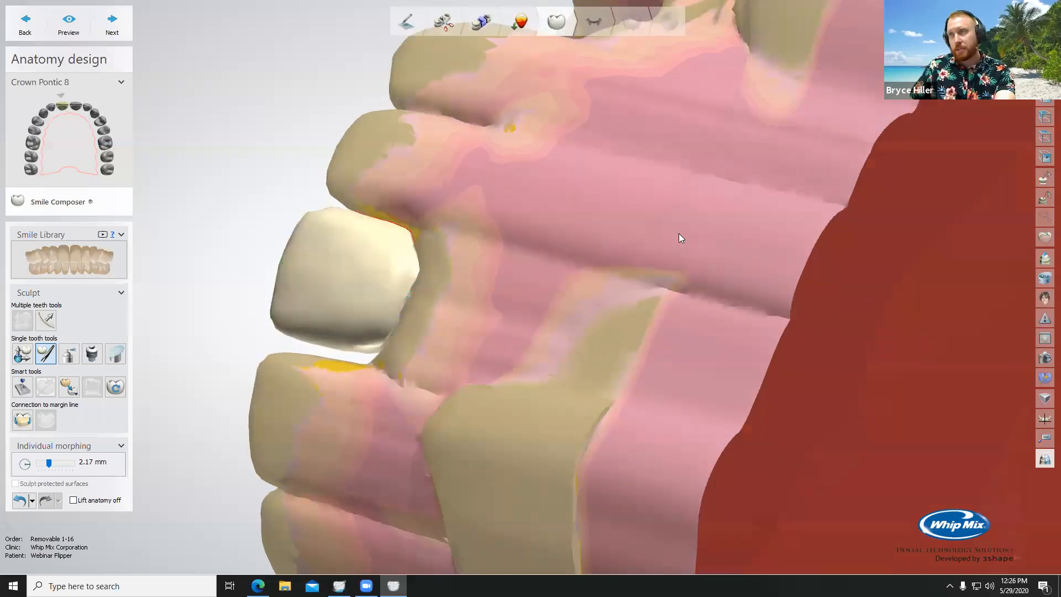
Step: Isolate the pontic again and morph the last intersecting patch near the base's edge with short, small strokes
key(space)
right_drag(551, 215, 437, 242)
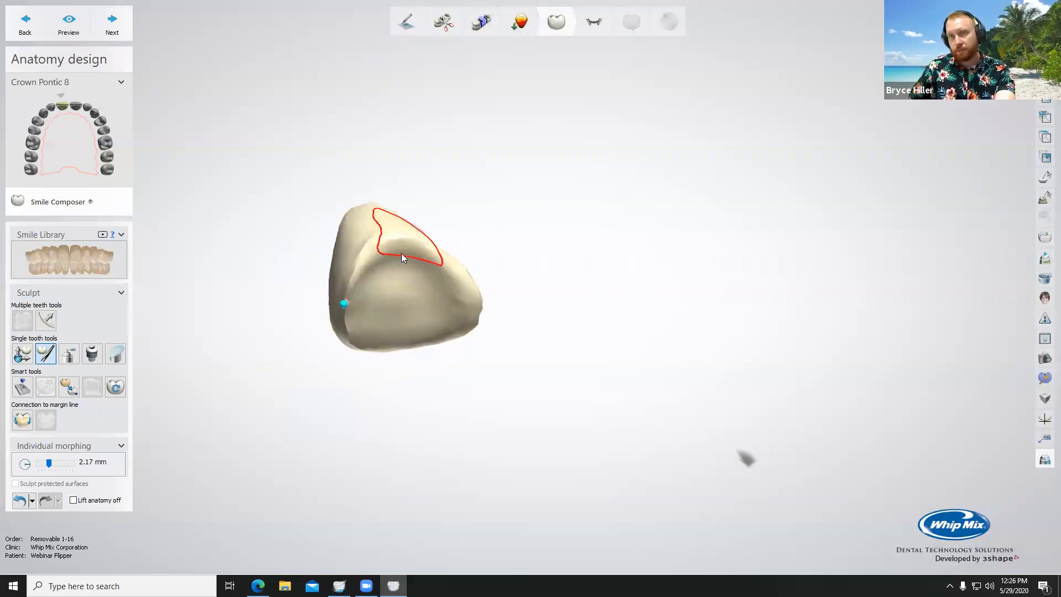
shift+scroll(400, 249, down, 2)
shift+scroll(402, 248, down, 2)
drag(403, 247, 399, 257)
mouse_move(403, 243)
mouse_down()
mouse_move(402, 253)
mouse_move(425, 256)
mouse_move(398, 239)
mouse_move(399, 248)
mouse_up()
drag(400, 241, 402, 250)
mouse_move(402, 250)
right_down()
mouse_move(402, 269)
mouse_move(392, 248)
right_up()
drag(389, 237, 388, 238)
mouse_move(388, 238)
right_down()
mouse_move(389, 276)
mouse_move(392, 241)
right_up()
Step: Smooth the morphed base with the wax knife at a 1.04 mm radius and level 1.60, and show the jaw scan again
click(69, 354)
scroll(402, 249, up, 3)
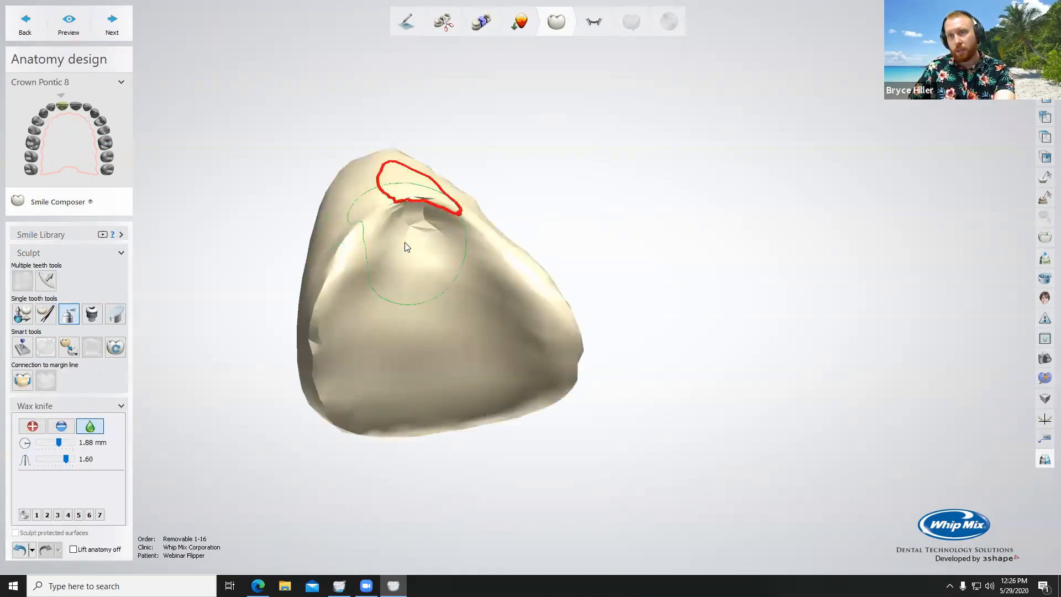
mouse_move(419, 239)
mouse_down()
mouse_move(423, 227)
mouse_move(410, 225)
mouse_up()
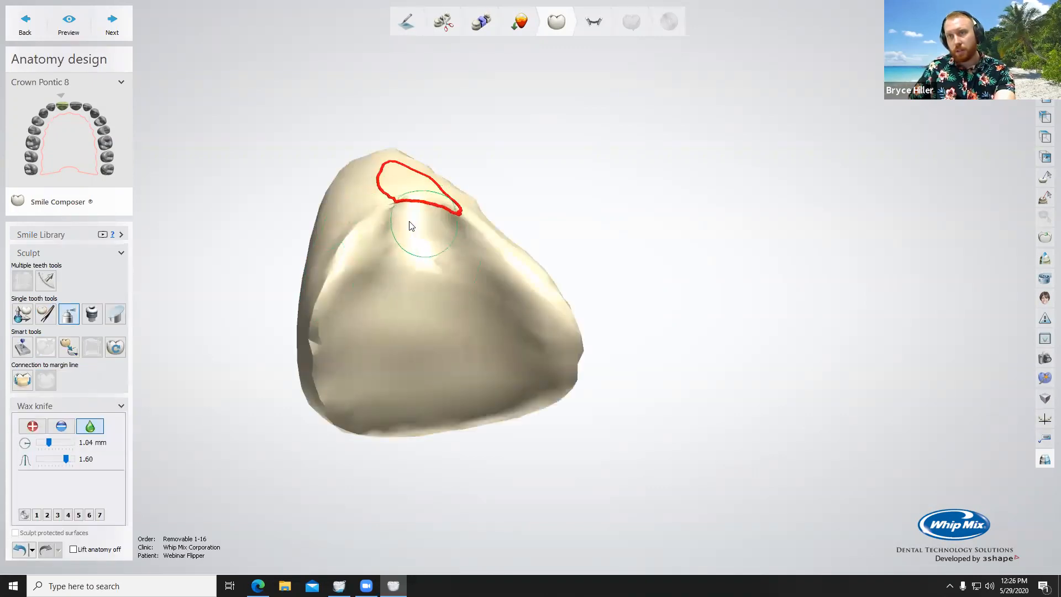
right_drag(441, 275, 401, 288)
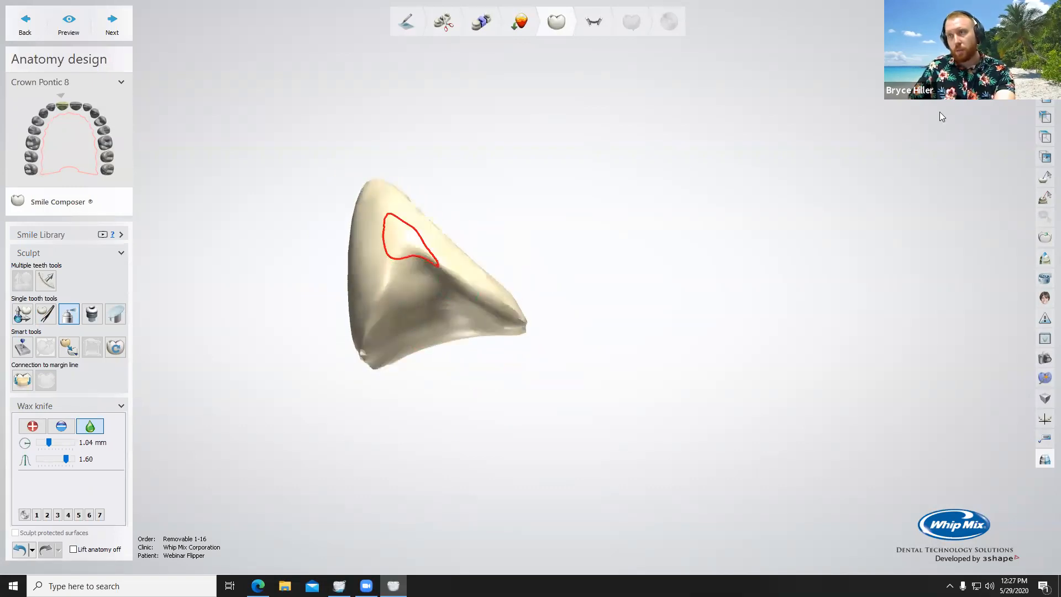
drag(989, 52, 1028, 53)
right_drag(715, 273, 770, 272)
scroll(438, 313, up, 4)
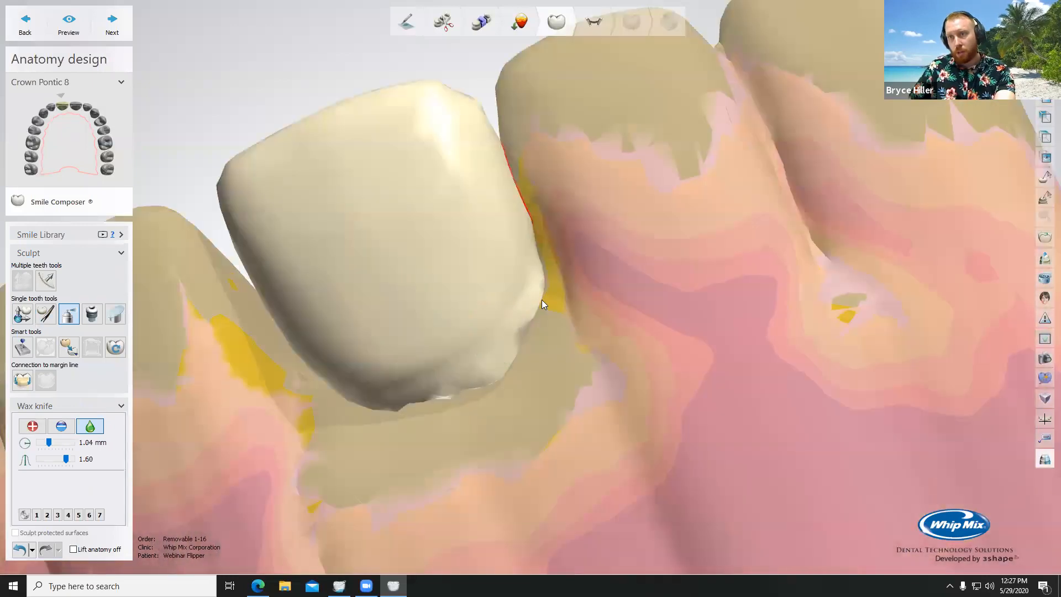
Step: Smooth the pontic's rough base edge, and add wax along it with the wax knife at a 1.04 mm radius and 25.0 µm level
mouse_move(533, 295)
mouse_down()
mouse_move(506, 379)
mouse_move(383, 412)
mouse_up()
ctrl+scroll(460, 373, down, 4)
click(32, 425)
scroll(495, 342, up, 2)
mouse_move(524, 294)
mouse_down()
mouse_move(494, 370)
mouse_move(443, 370)
mouse_move(365, 407)
mouse_move(435, 402)
mouse_move(407, 385)
mouse_move(450, 362)
mouse_move(331, 363)
mouse_move(437, 338)
mouse_up()
right_drag(430, 354, 395, 333)
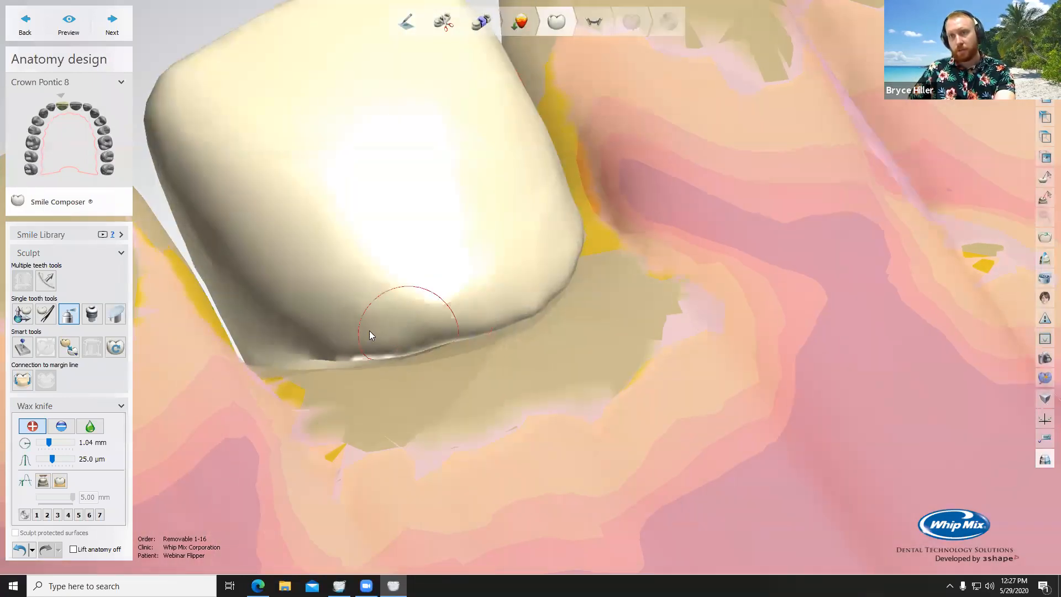
Step: Add more wax around the pontic's base, raise the knife radius to 1.60 mm, and examine the contact with the adjacent tooth
scroll(318, 309, down, 5)
right_drag(330, 374, 373, 340)
ctrl+scroll(372, 340, up, 3)
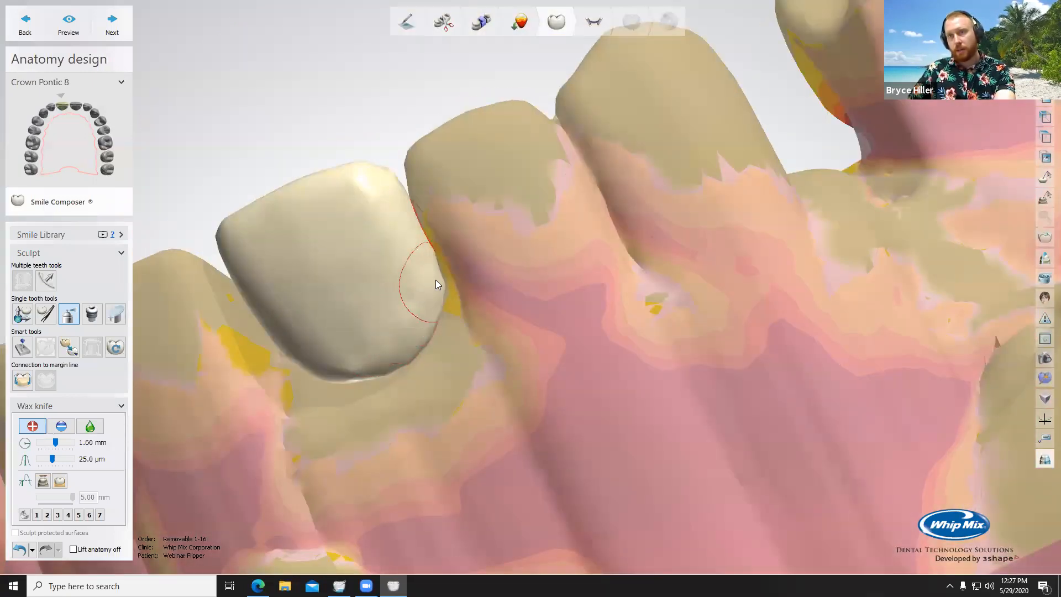
right_drag(418, 349, 406, 298)
right_drag(523, 247, 774, 230)
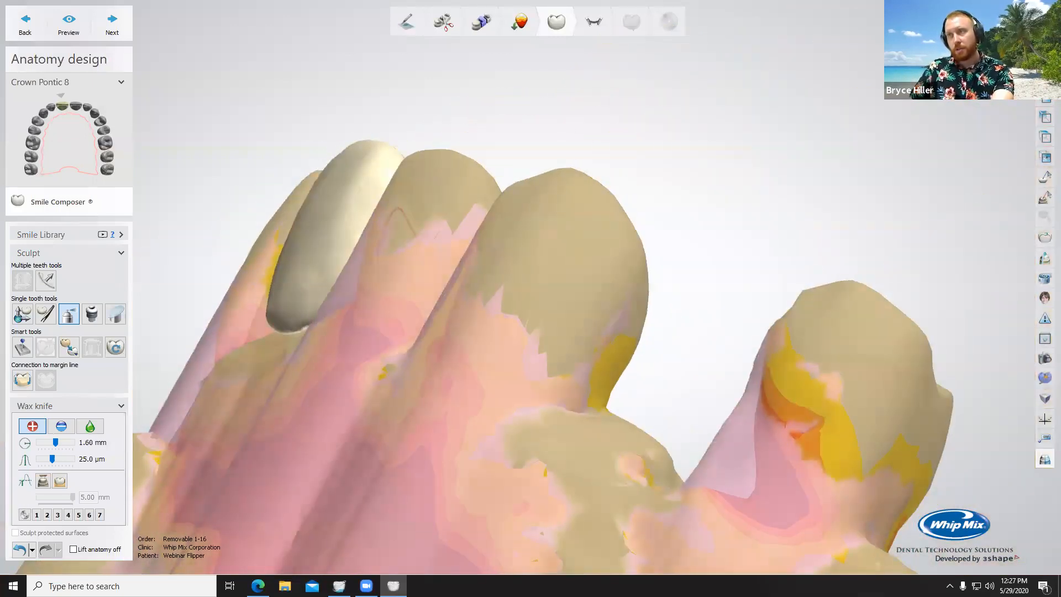
right_drag(596, 218, 322, 281)
scroll(321, 280, up, 5)
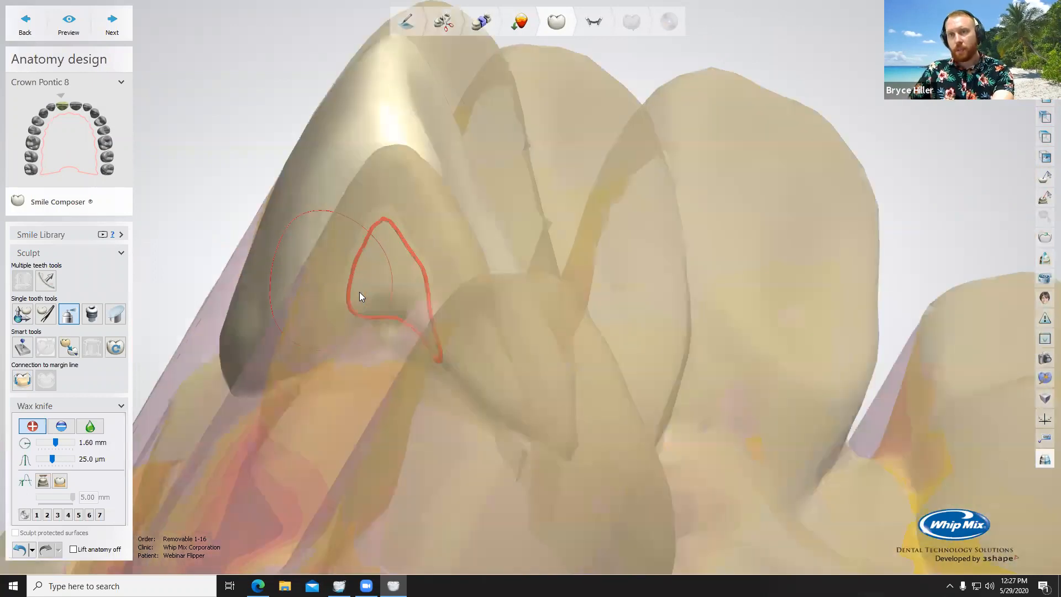
right_drag(448, 360, 685, 343)
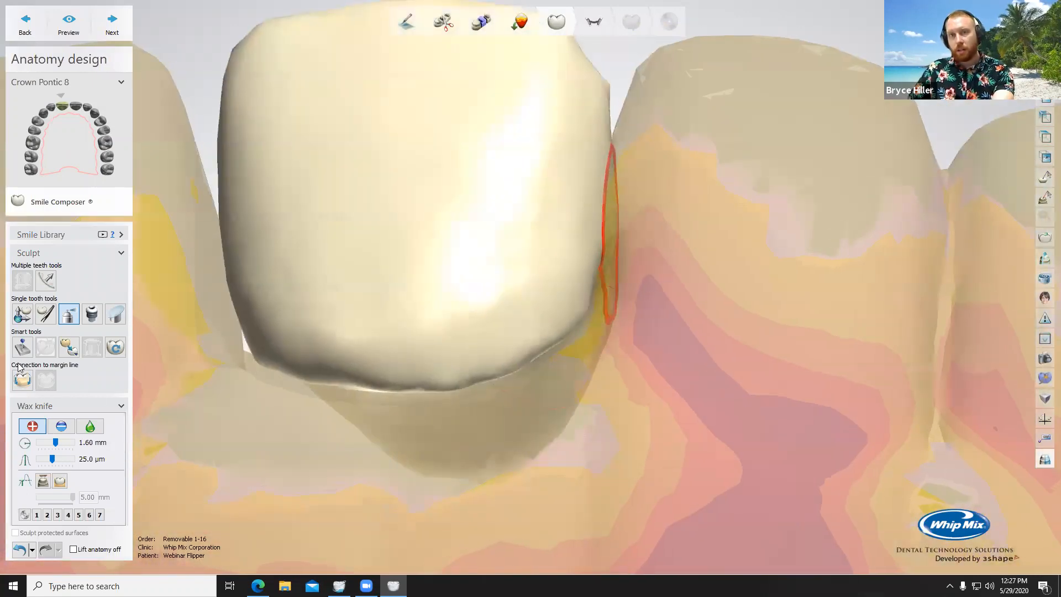
Step: Try adapting the pontic's contact with the neighbouring teeth at 0.05 mm, and undo the adaptation
click(22, 349)
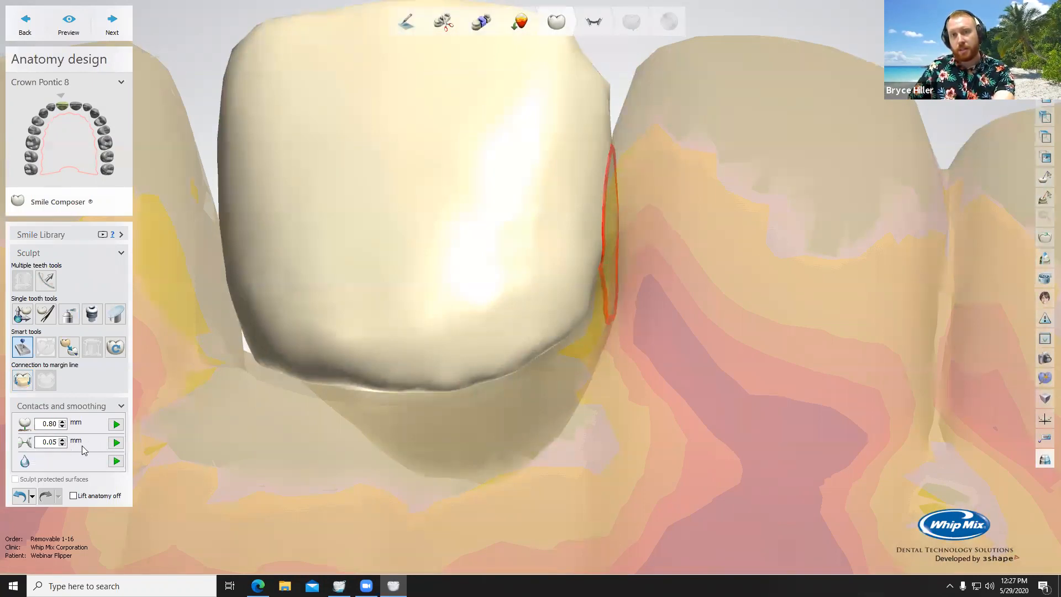
click(116, 442)
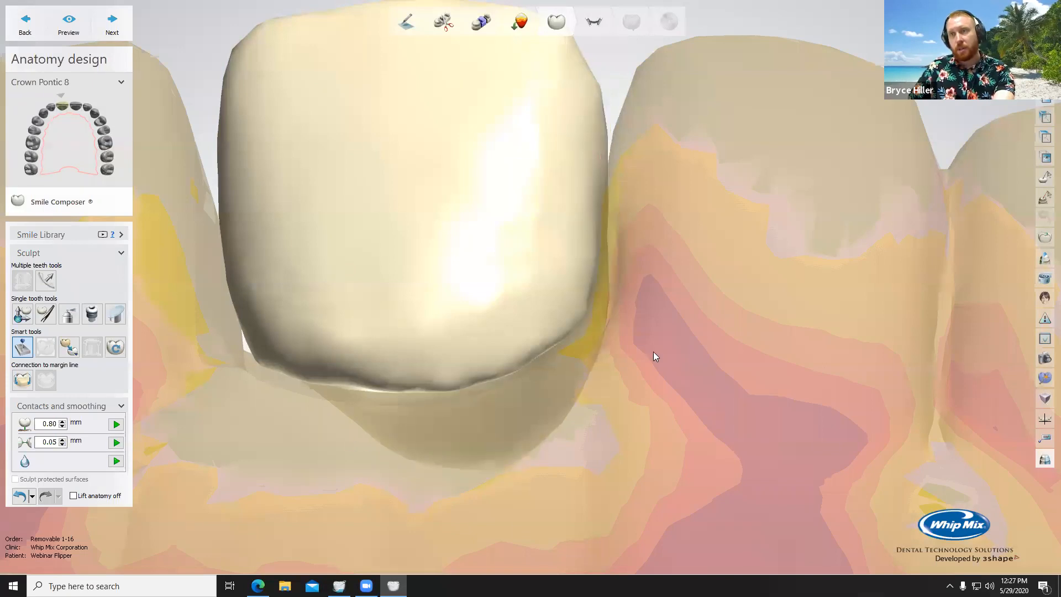
right_drag(664, 372, 644, 385)
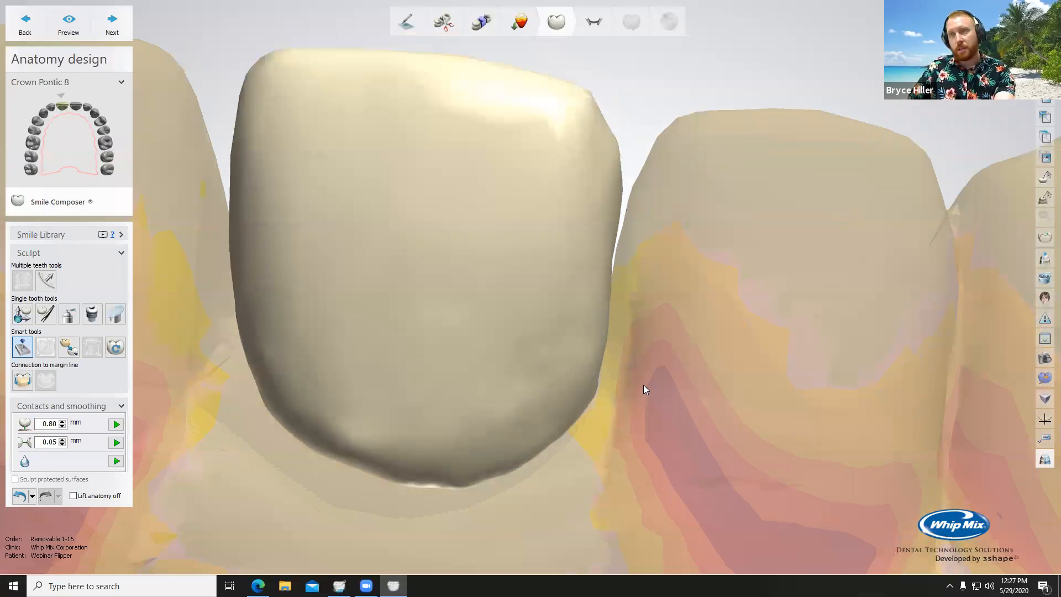
click(20, 496)
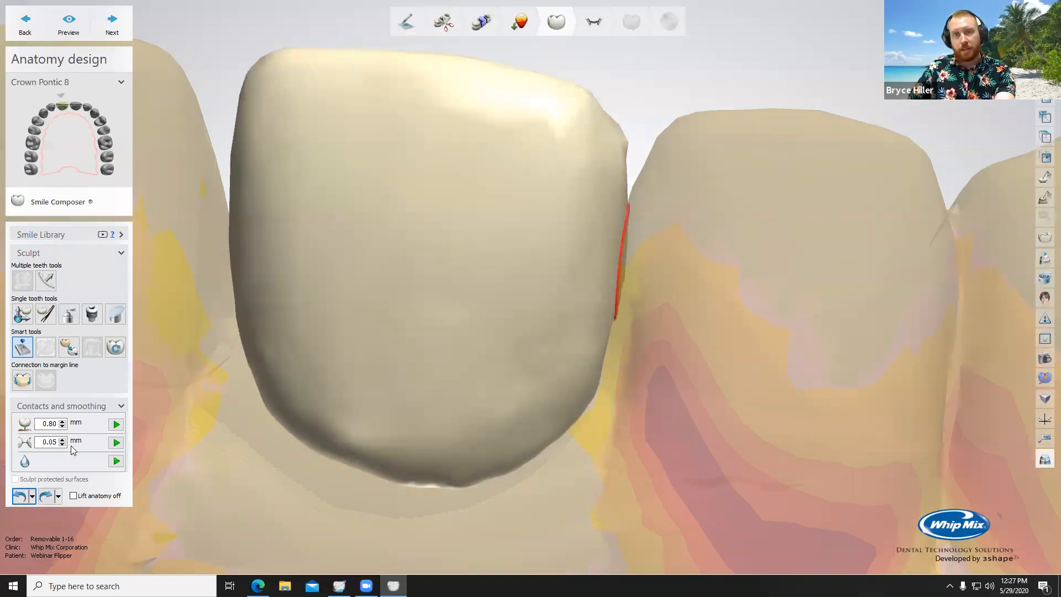
Step: Set the neighbouring contact distance to -0.02 mm, adapt the pontic to it, and check the contact area
click(62, 445)
click(62, 445)
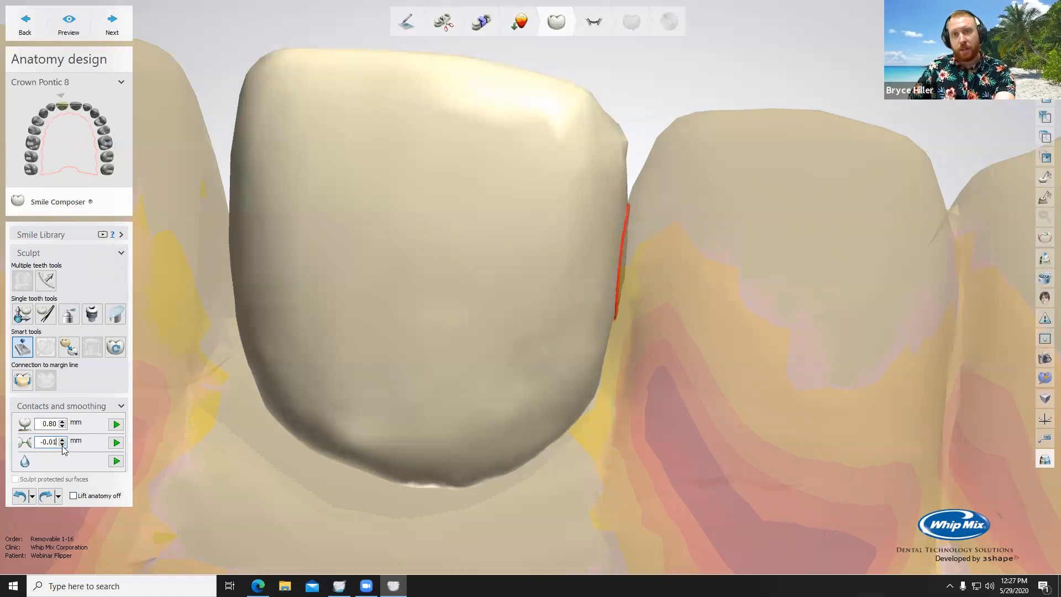
click(62, 445)
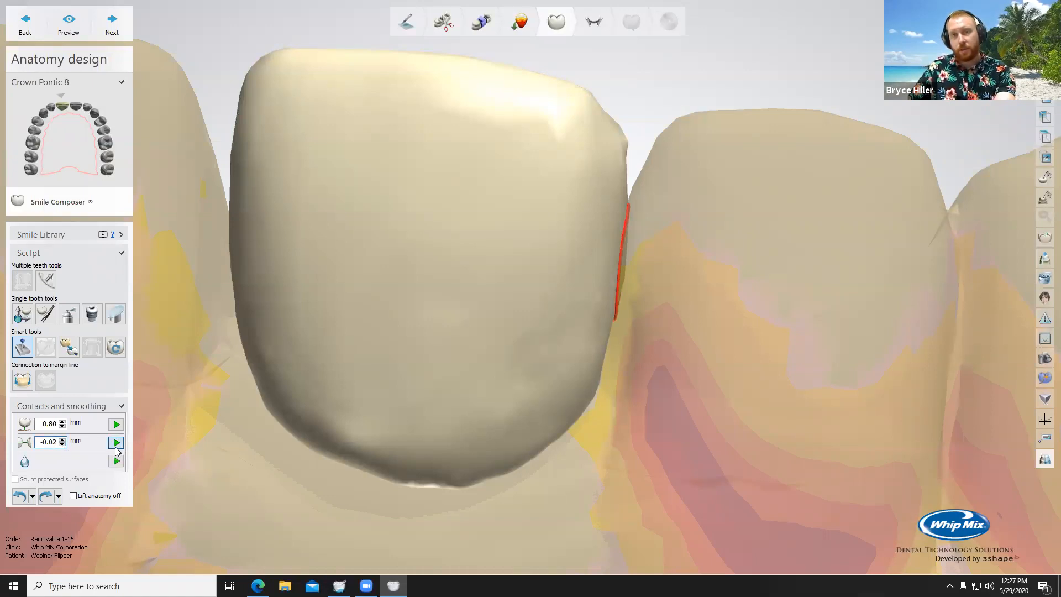
click(116, 442)
right_drag(441, 427, 505, 264)
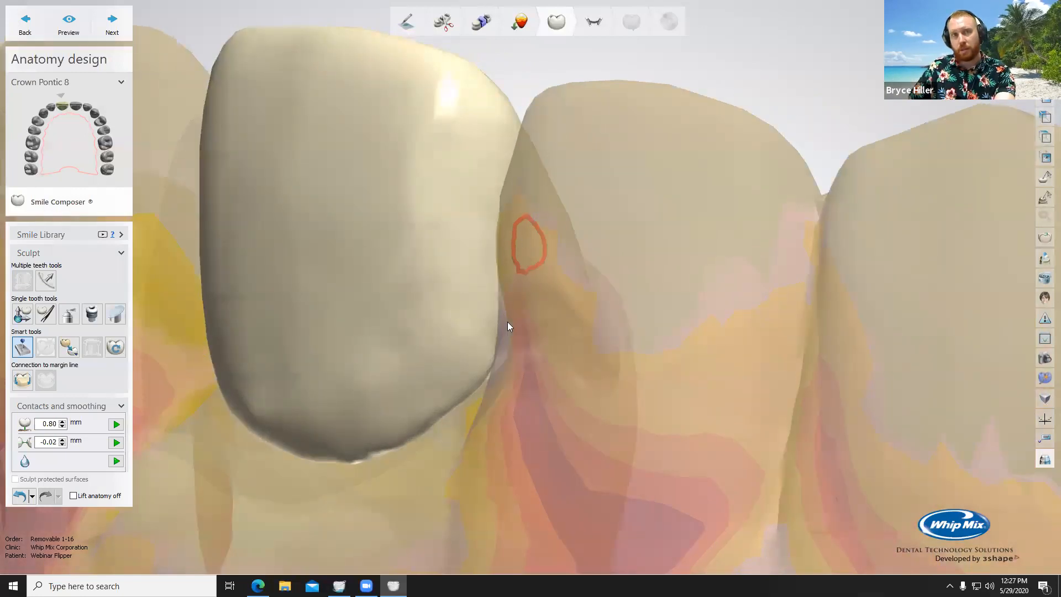
right_drag(508, 321, 561, 309)
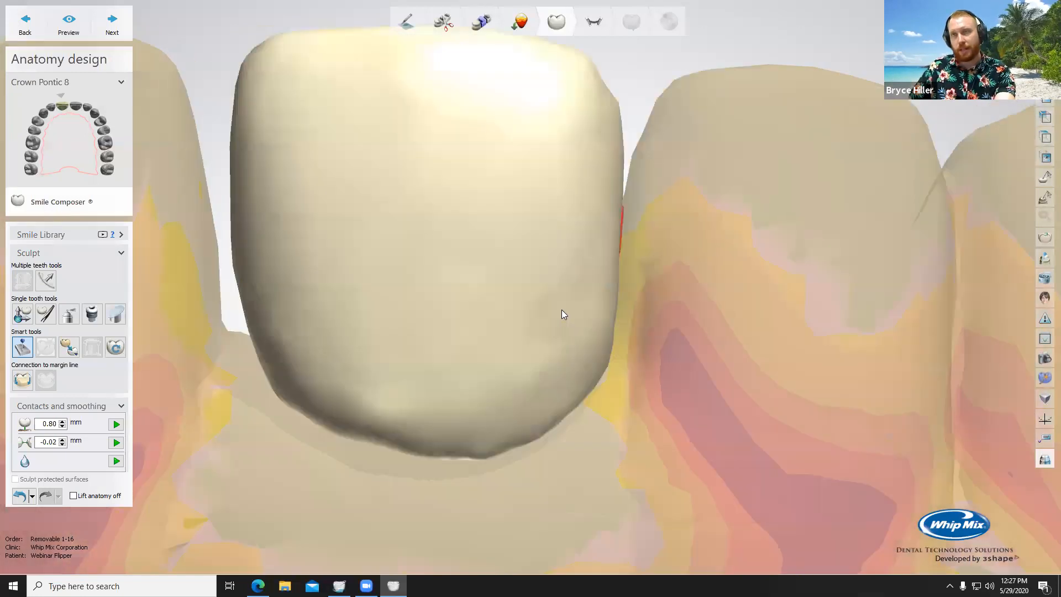
Step: Build up the pontic's side near the contact with wax at a 1.60 mm radius, and continue the build-up at 1.04 mm
click(69, 314)
right_drag(502, 185, 488, 249)
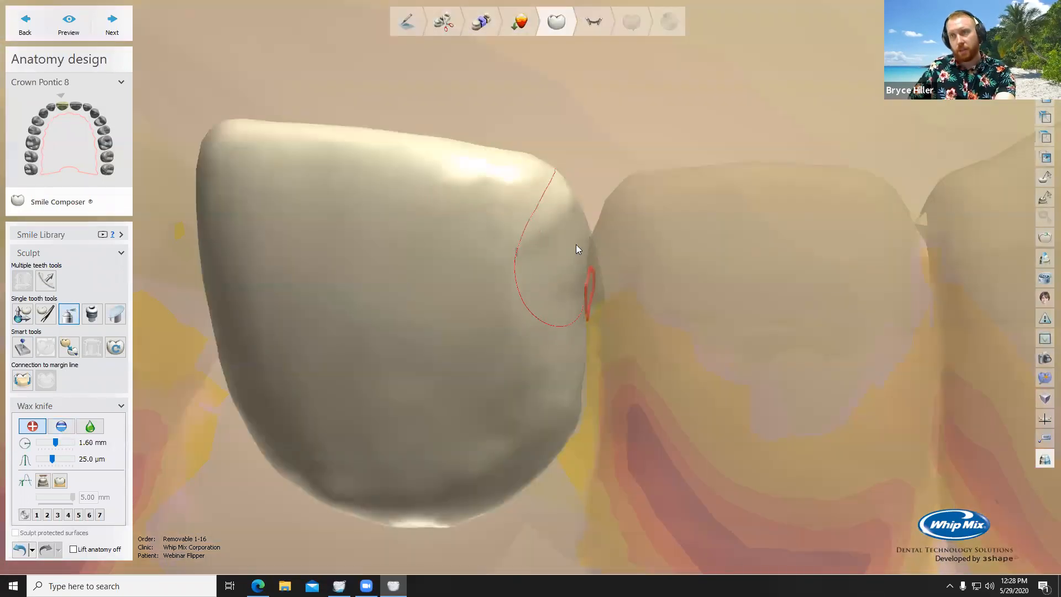
right_drag(563, 306, 564, 225)
shift+scroll(593, 153, down, 4)
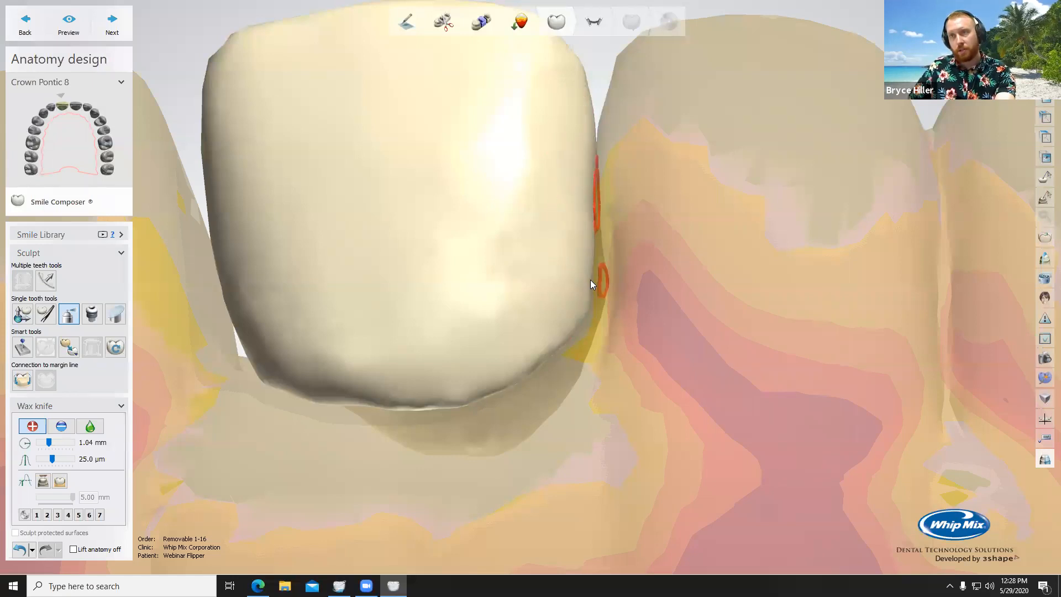
right_drag(581, 316, 469, 291)
right_drag(476, 338, 586, 378)
scroll(552, 374, down, 5)
Step: Smooth the pontic's base and side surfaces with the wax knife at a 1.04 mm radius and level 0.80
click(87, 429)
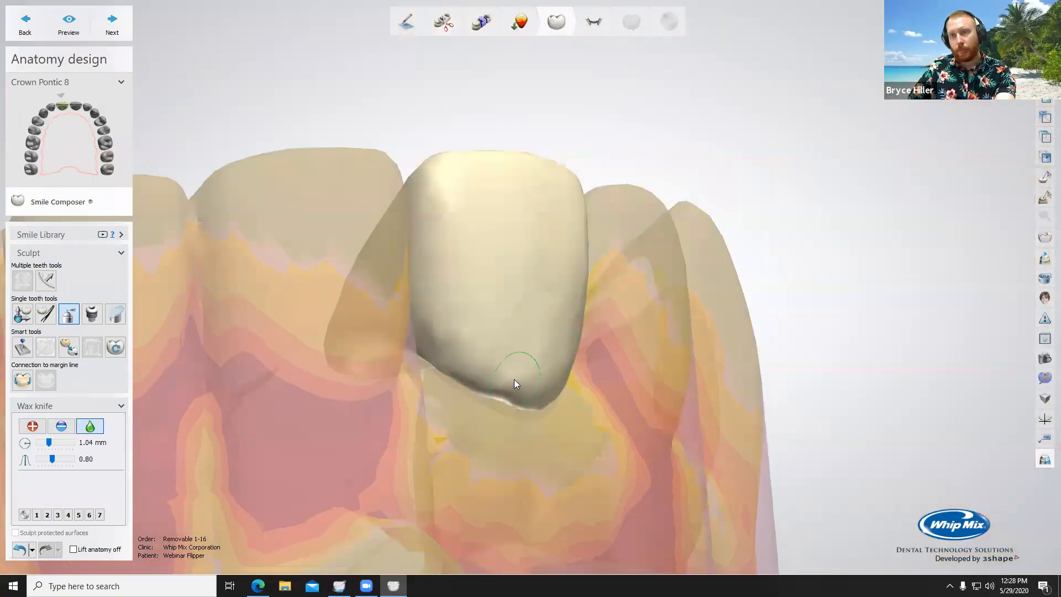
mouse_move(507, 377)
mouse_down()
mouse_move(518, 381)
mouse_move(448, 335)
mouse_up()
mouse_move(449, 340)
right_down()
mouse_move(464, 320)
mouse_move(470, 359)
right_up()
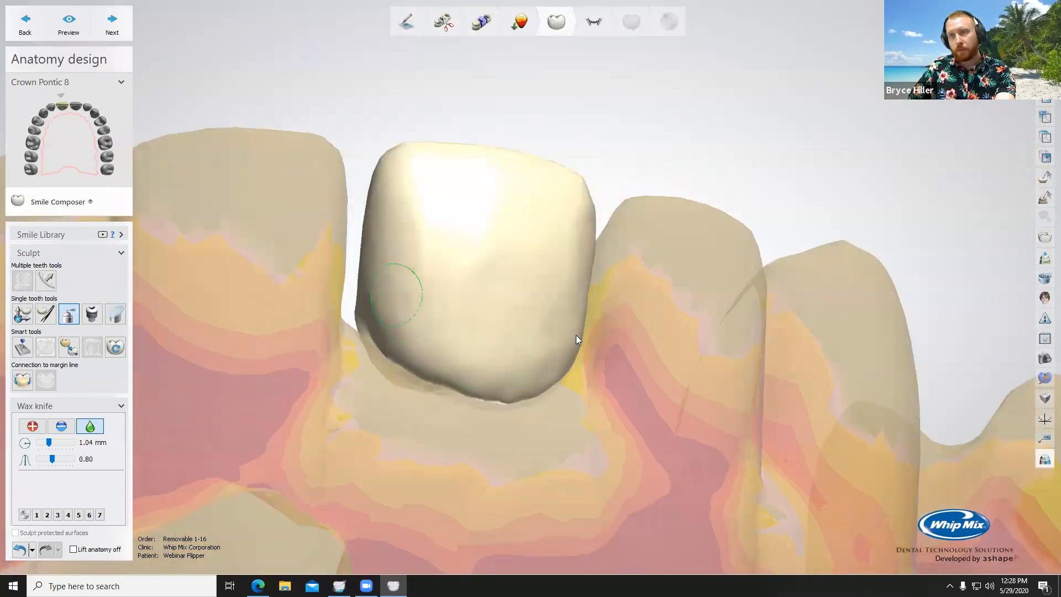
scroll(575, 338, down, 5)
right_drag(540, 343, 574, 365)
scroll(561, 357, up, 2)
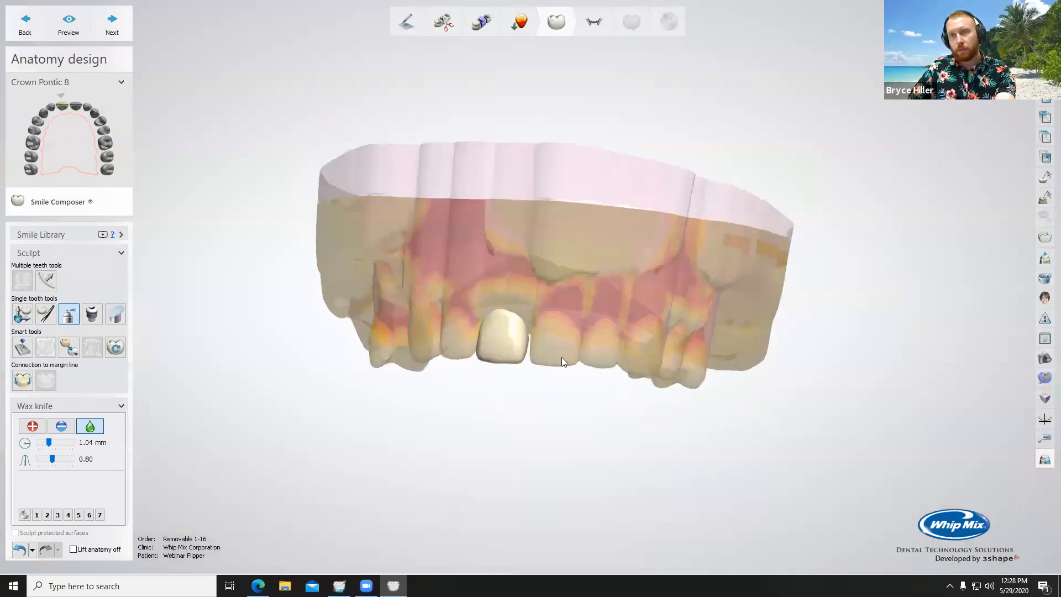
Step: Switch to individual transformation and overlay the measuring grid on a front view of the arch
click(23, 313)
scroll(459, 357, up, 3)
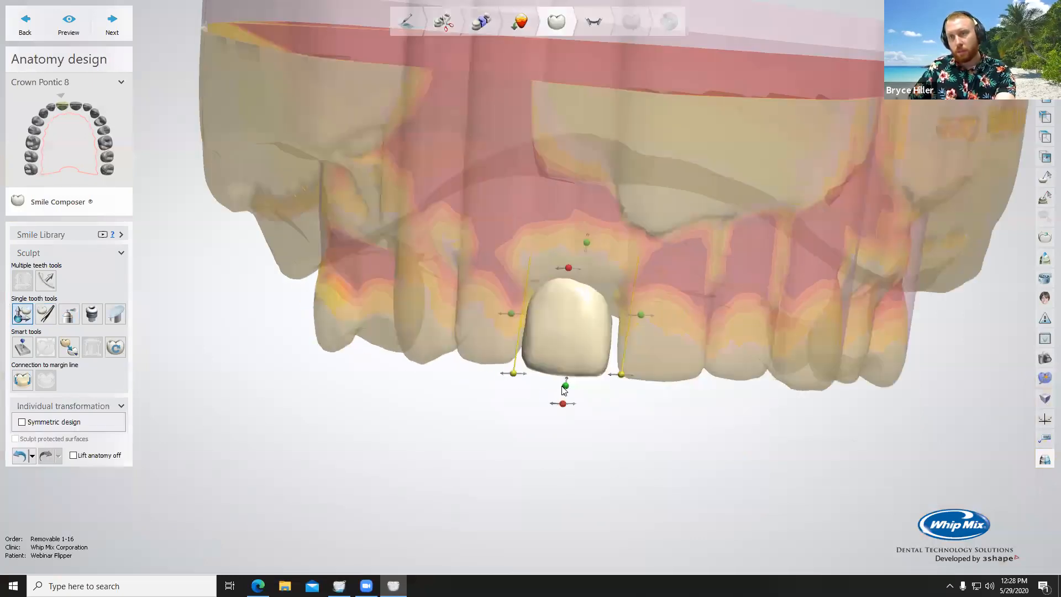
right_drag(687, 413, 559, 277)
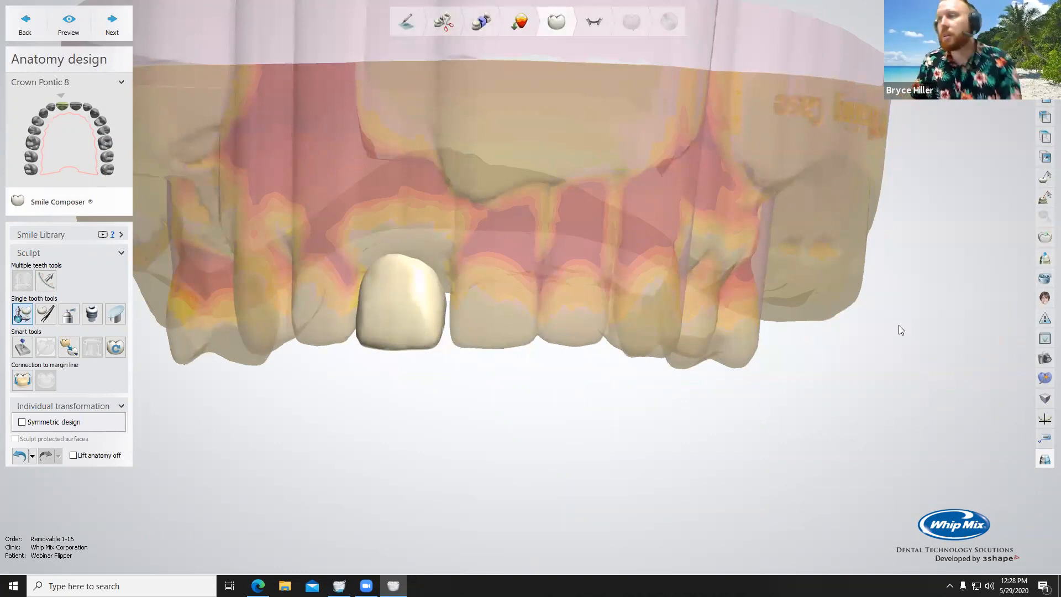
click(1042, 282)
middle_drag(526, 273, 543, 260)
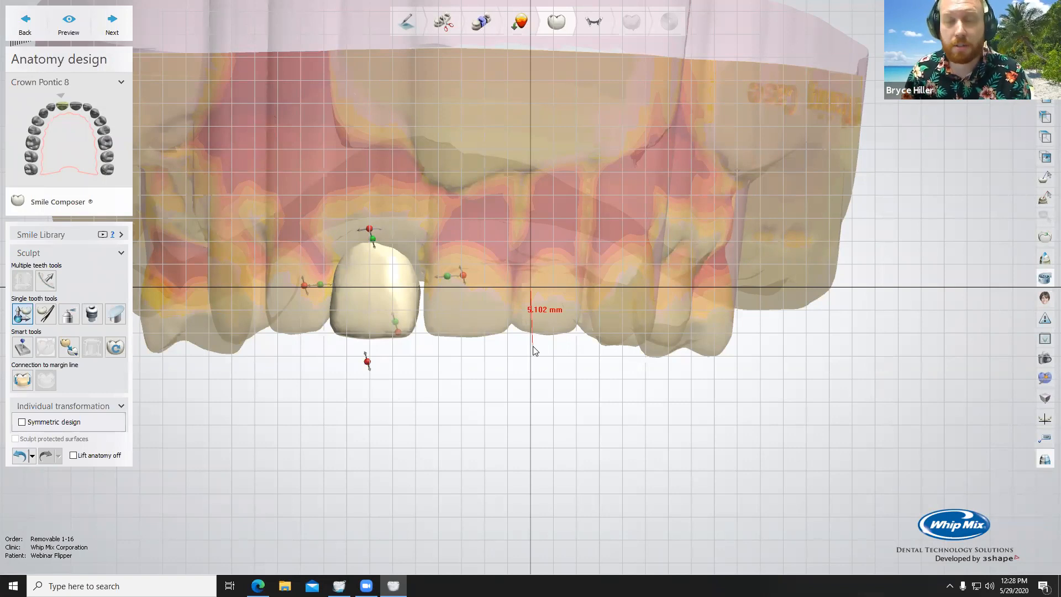
middle_drag(476, 355, 521, 357)
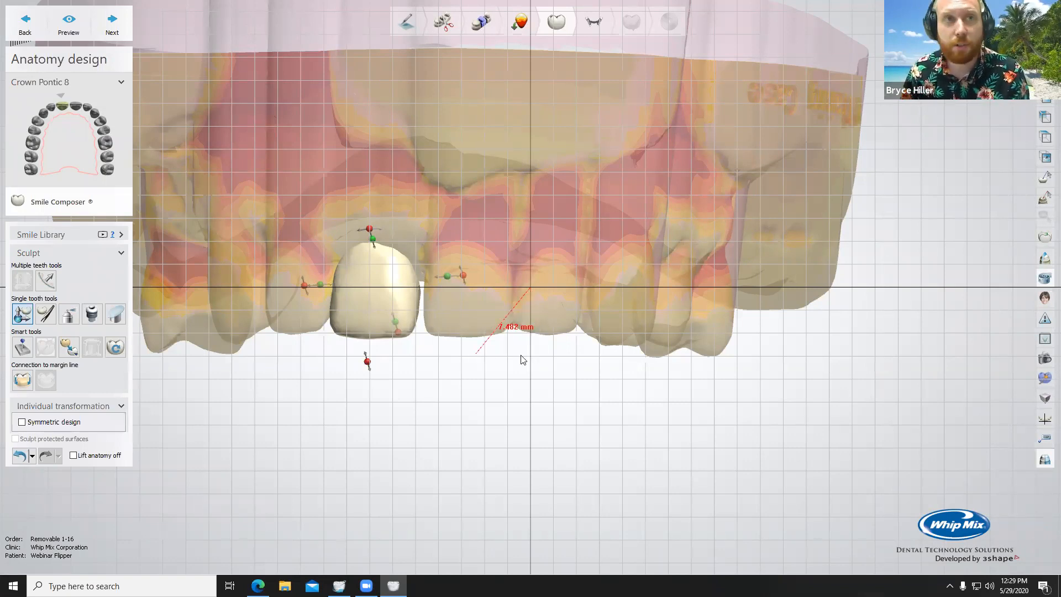
scroll(529, 357, down, 2)
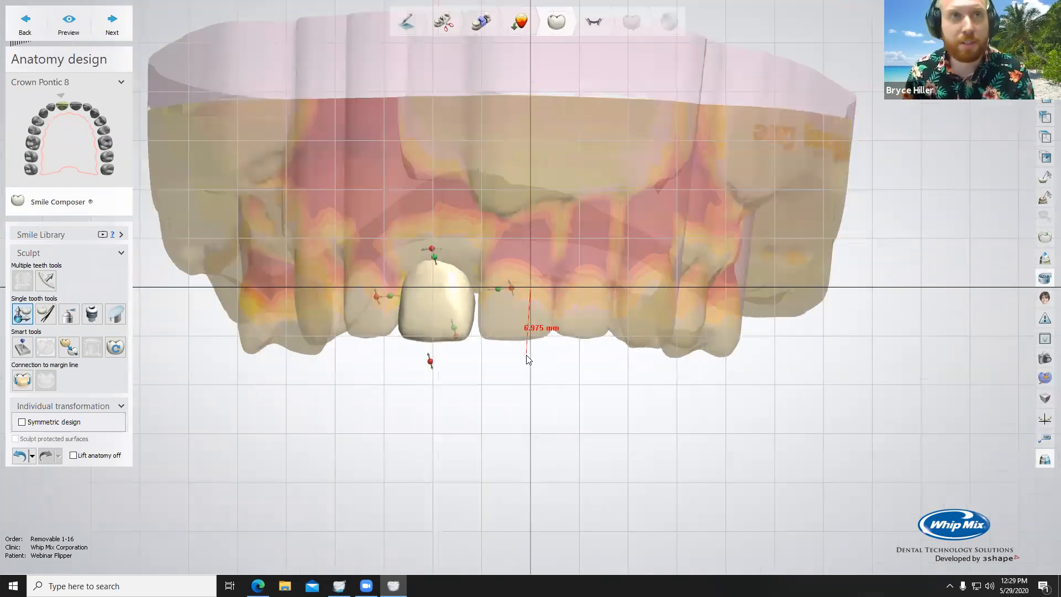
Step: Level the arch against the grid and compare the pontic's incisal edge and width with the adjacent incisor
middle_drag(518, 368, 602, 341)
right_drag(601, 336, 605, 357)
middle_drag(586, 334, 626, 337)
scroll(626, 336, up, 1)
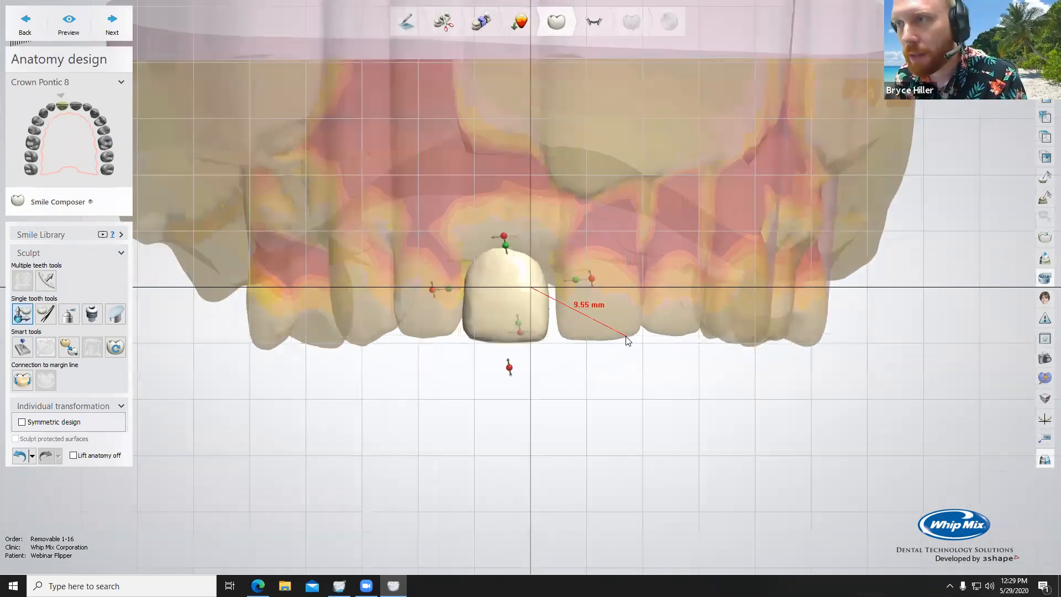
scroll(624, 339, up, 2)
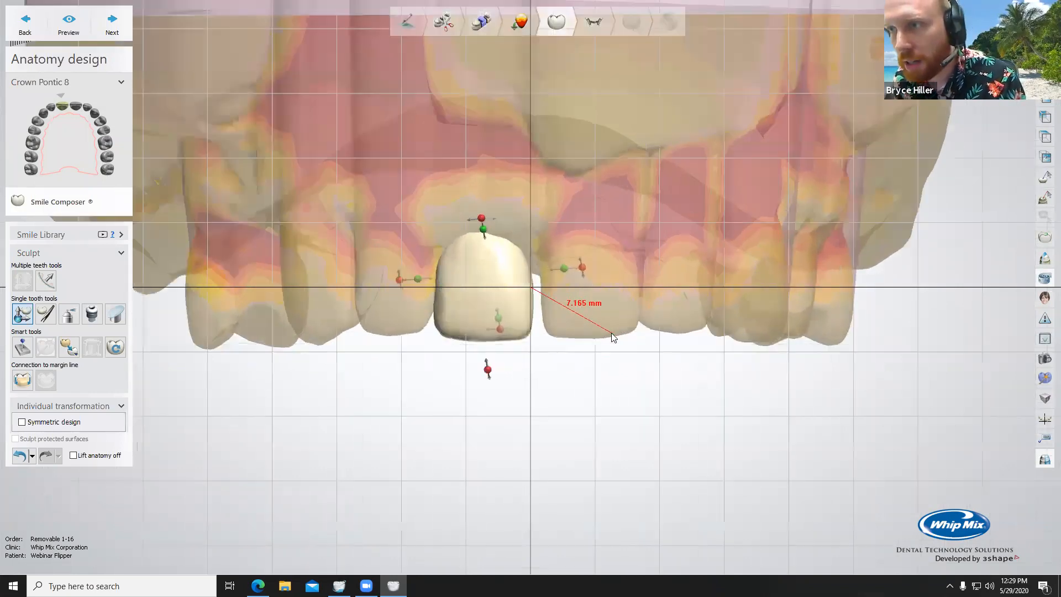
scroll(613, 337, up, 3)
middle_drag(619, 343, 620, 347)
right_drag(617, 343, 617, 354)
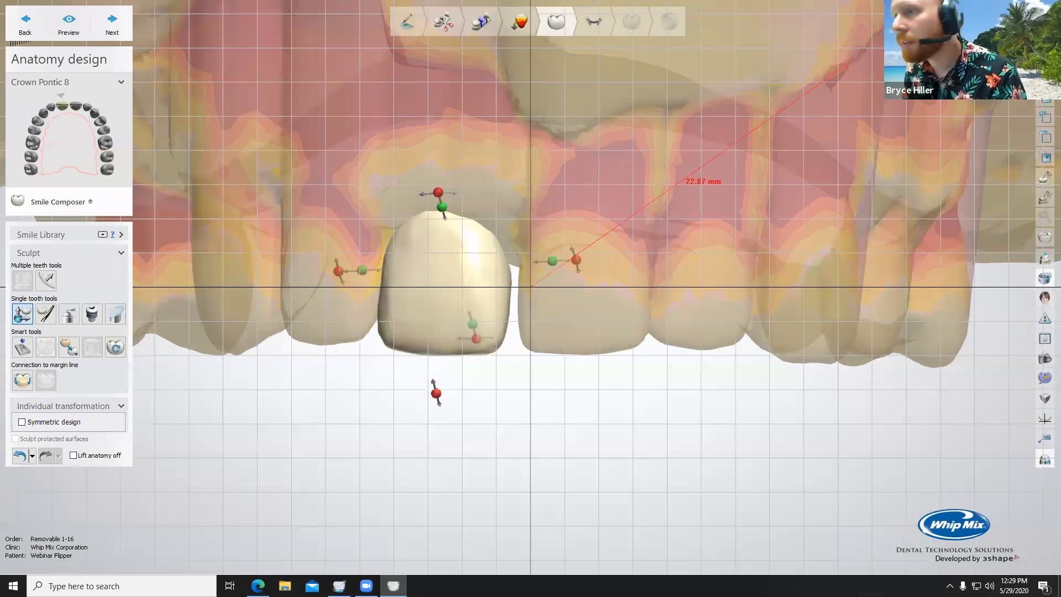
Step: Make the jaw scan fully opaque, turn off the measuring grid, and examine the pontic's alignment from the front
click(962, 50)
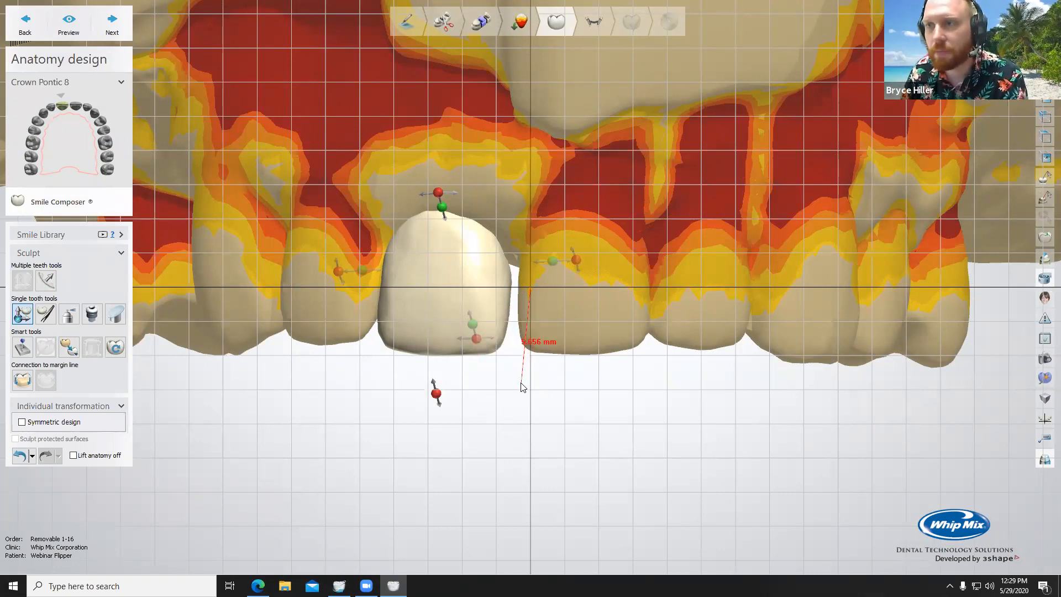
scroll(521, 388, down, 4)
click(1040, 282)
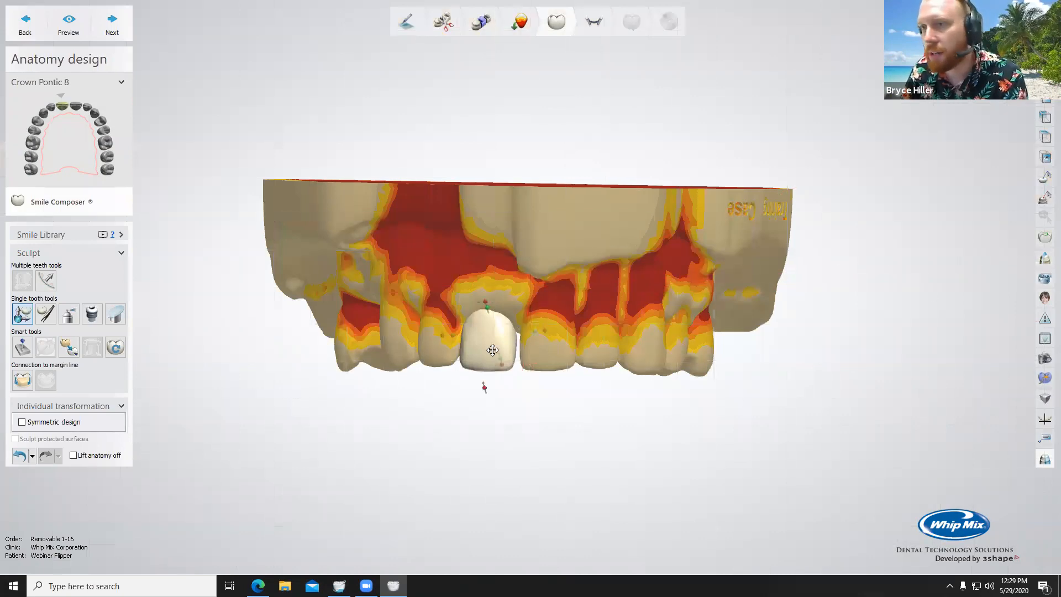
scroll(488, 382, up, 3)
scroll(553, 379, up, 1)
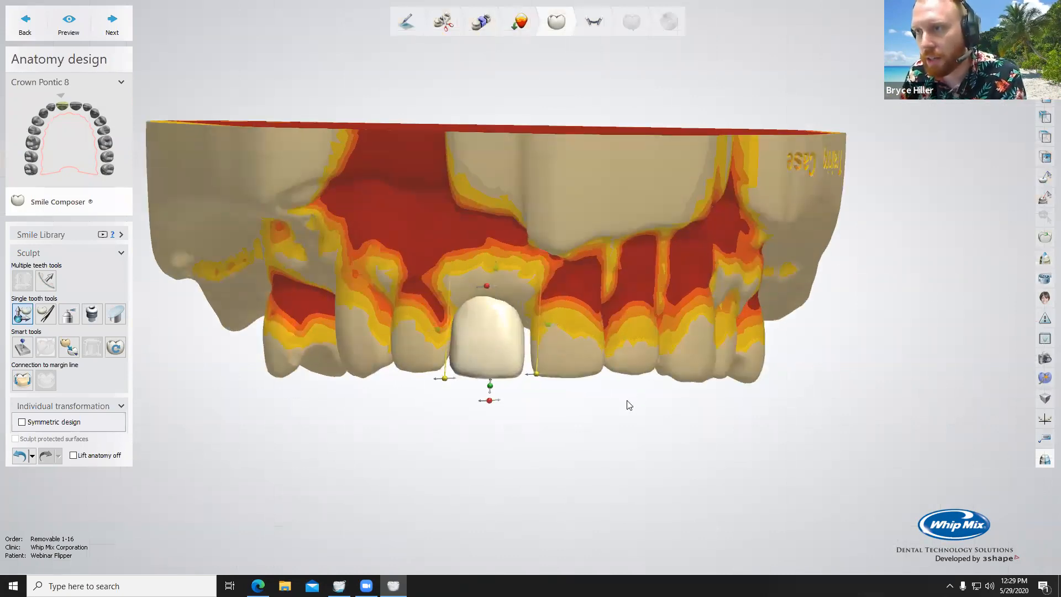
right_drag(626, 400, 629, 396)
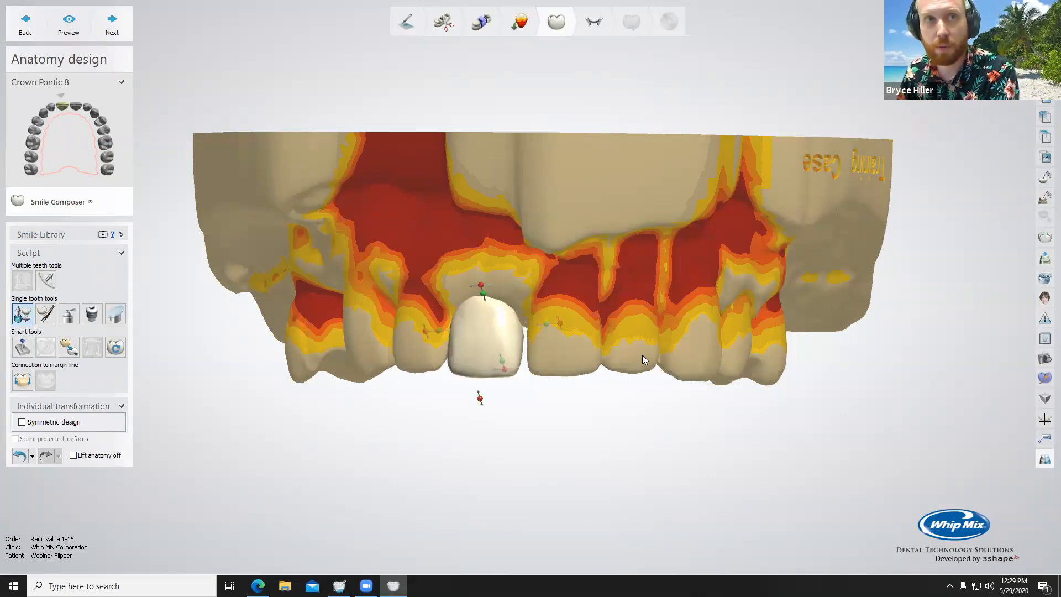
Step: Hide the jaw scan to isolate the pontic for work on its ridge-facing base
right_drag(642, 356, 584, 309)
scroll(583, 309, up, 3)
drag(462, 376, 459, 369)
right_drag(459, 370, 500, 301)
drag(972, 55, 1009, 55)
click(1009, 55)
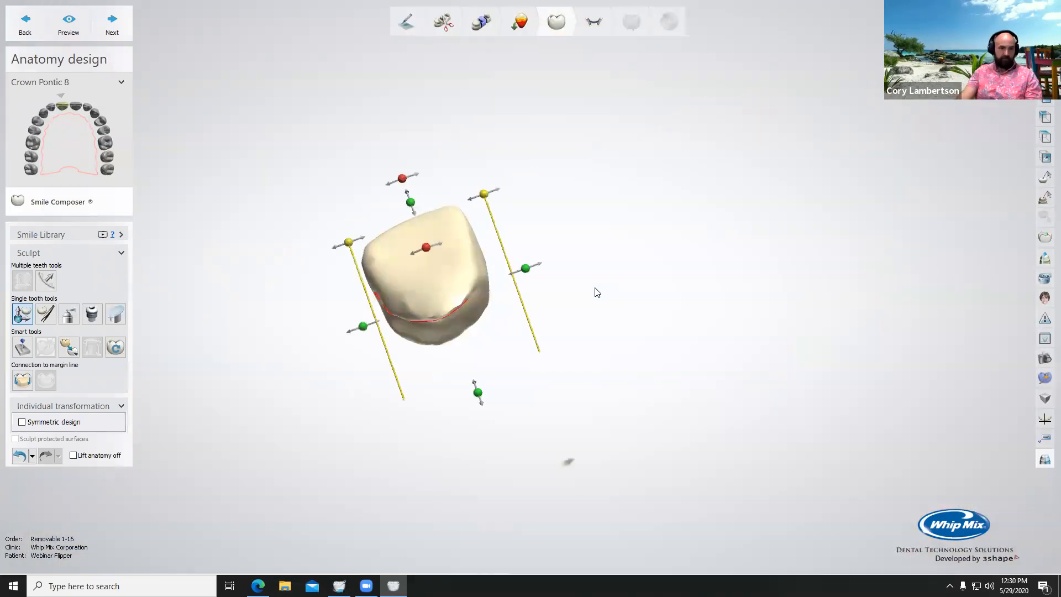
right_drag(595, 290, 573, 222)
Step: Smooth the outlined area on the pontic's ridge-facing base with the wax knife and even out the remaining crease in levelling mode
click(68, 314)
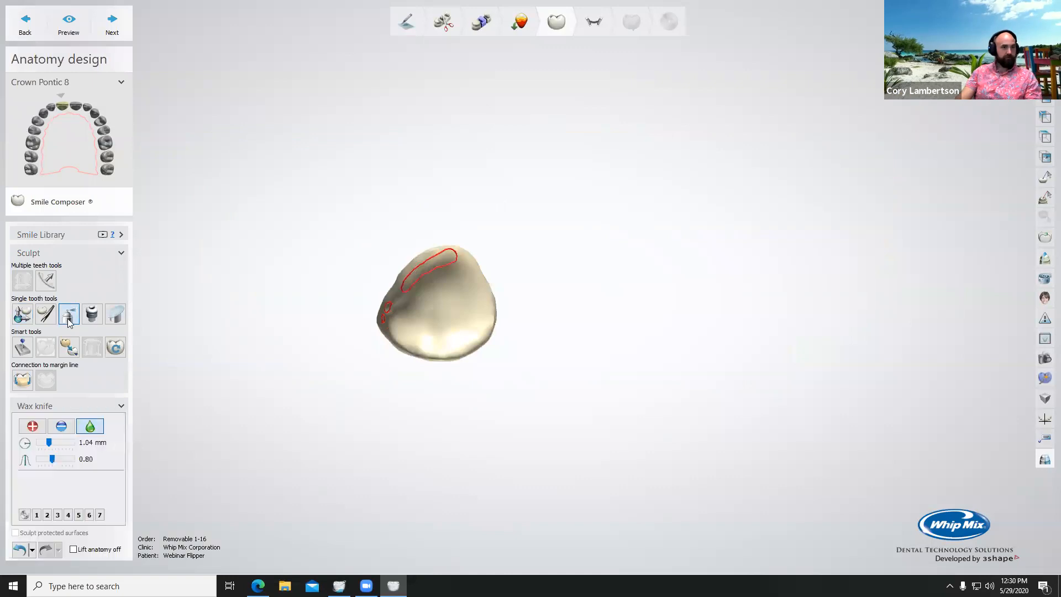
scroll(425, 289, up, 3)
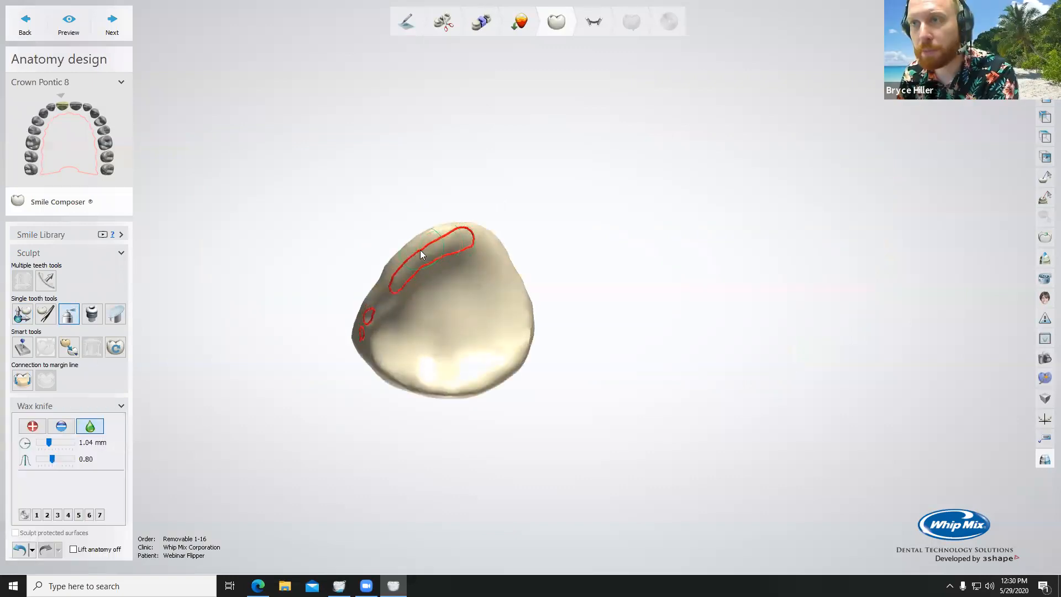
right_drag(437, 243, 426, 293)
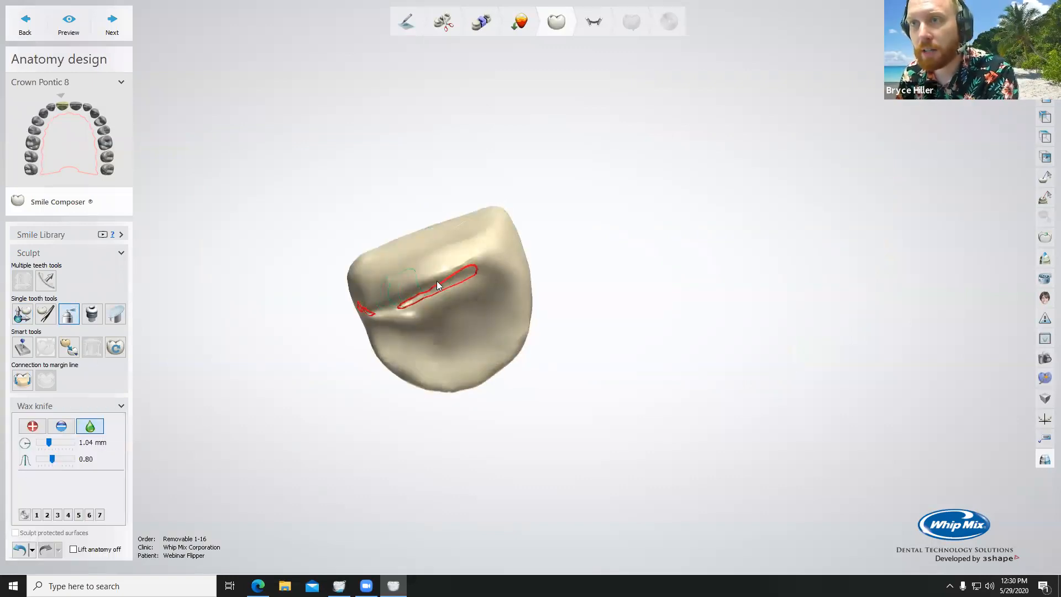
click(61, 425)
drag(417, 293, 414, 297)
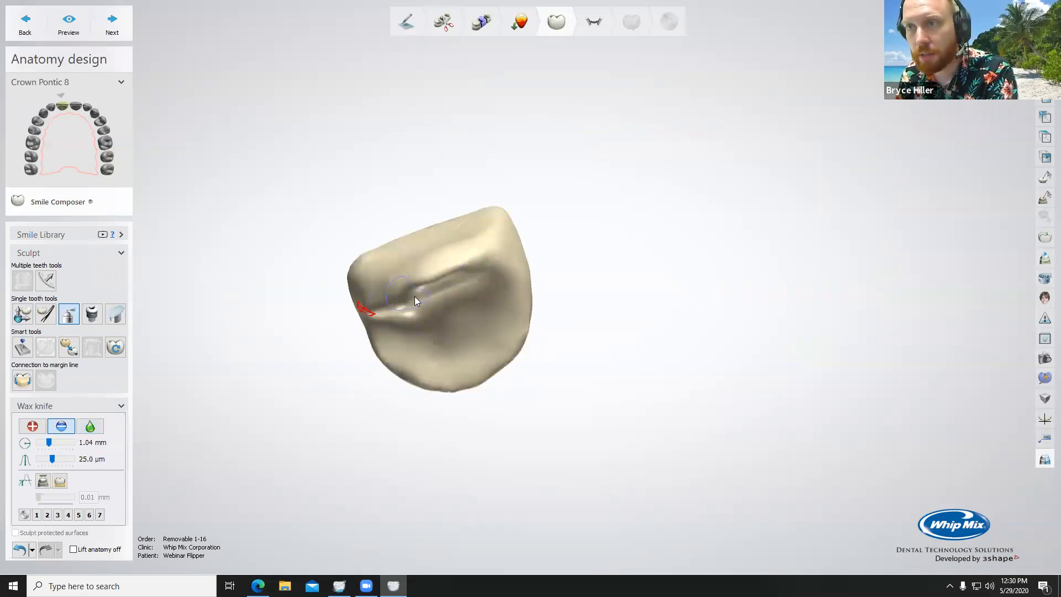
Step: Smooth the pontic's lower edge and base contour with the wax knife at 1.04 mm radius and 0.80 strength
right_drag(455, 293, 454, 371)
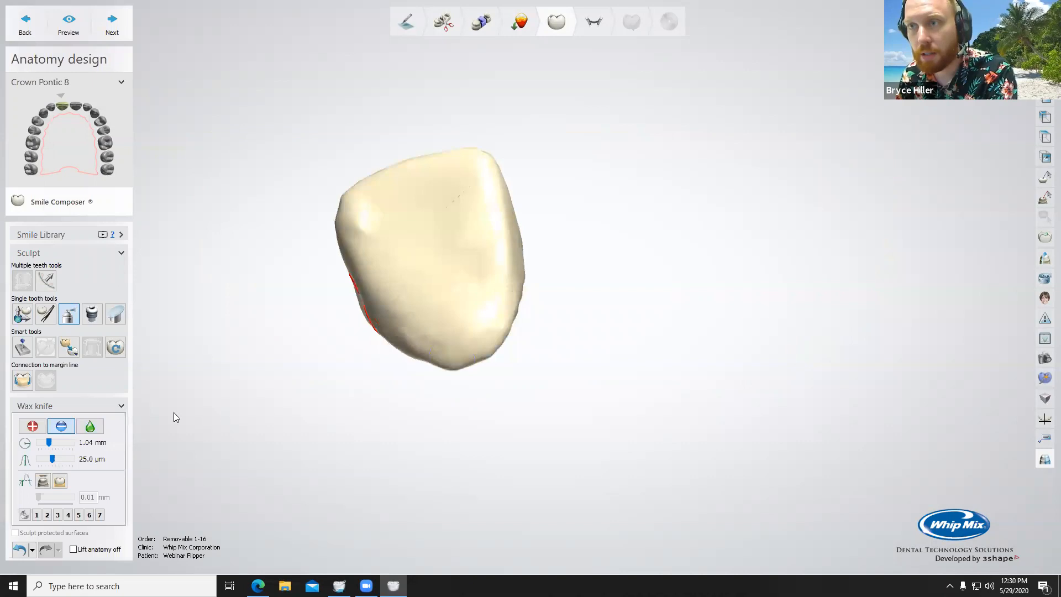
click(90, 426)
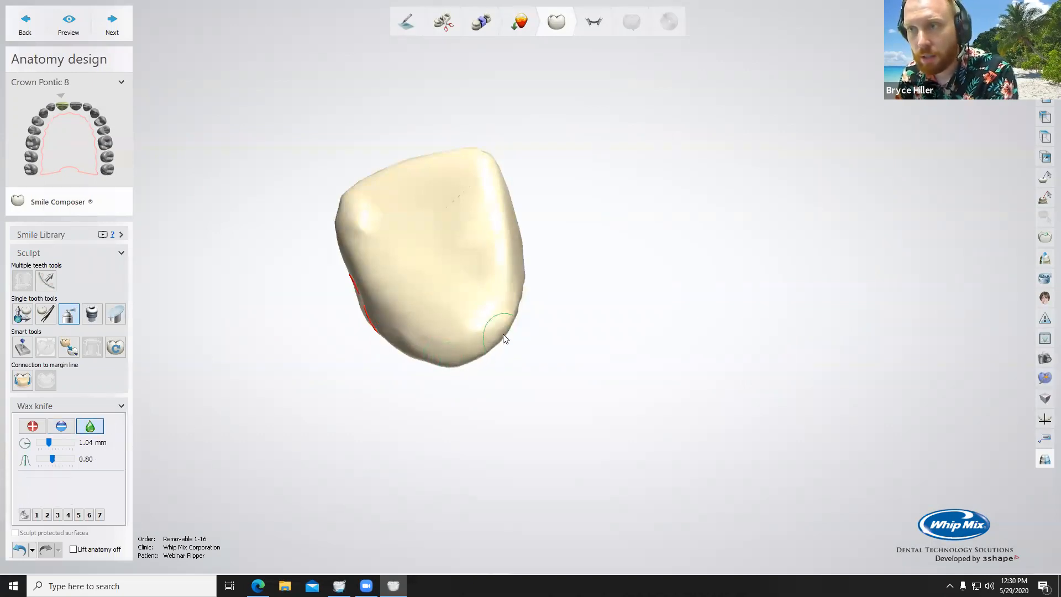
right_drag(405, 352, 488, 270)
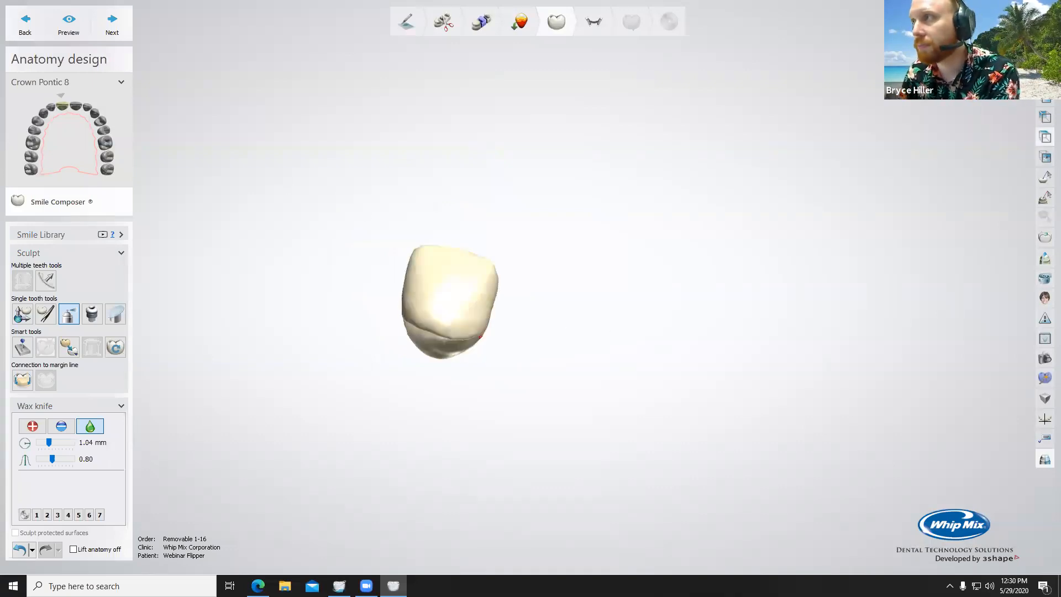
Step: Show the jaw scan around the pontic again and advance from anatomy design to the RPD design stage
click(1044, 136)
scroll(391, 184, down, 4)
right_drag(391, 184, 180, 125)
click(124, 36)
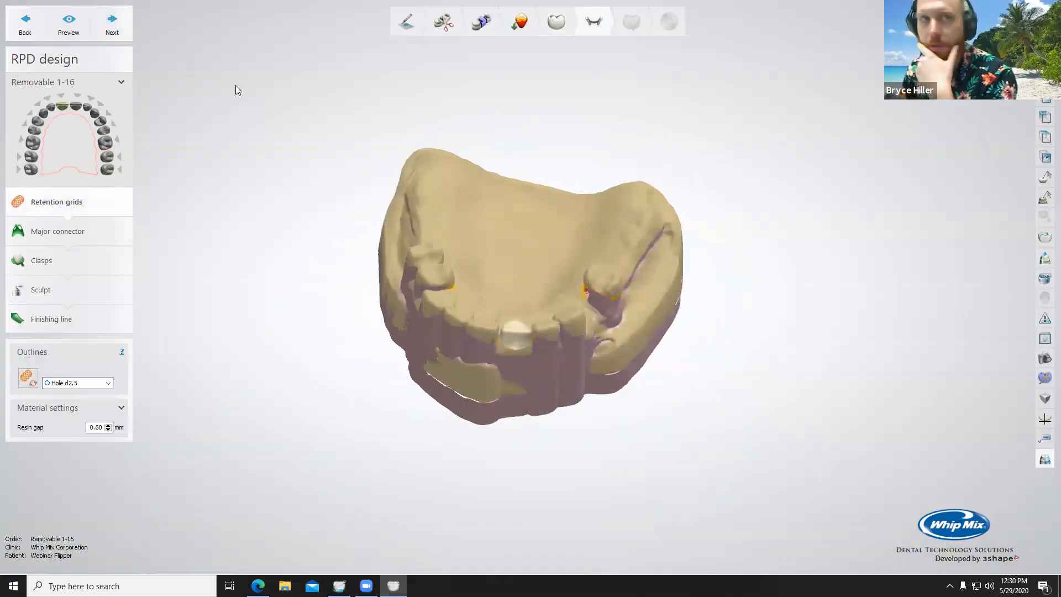
Step: Set the retention grid outline type to Plain and the resin gap to 0.40 mm
right_drag(622, 348, 494, 277)
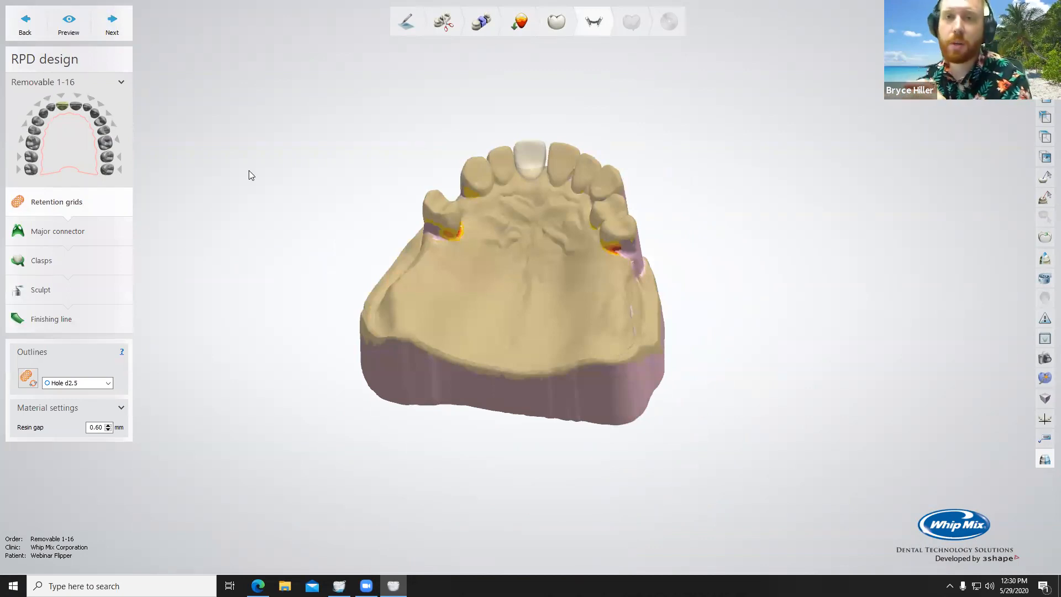
click(108, 383)
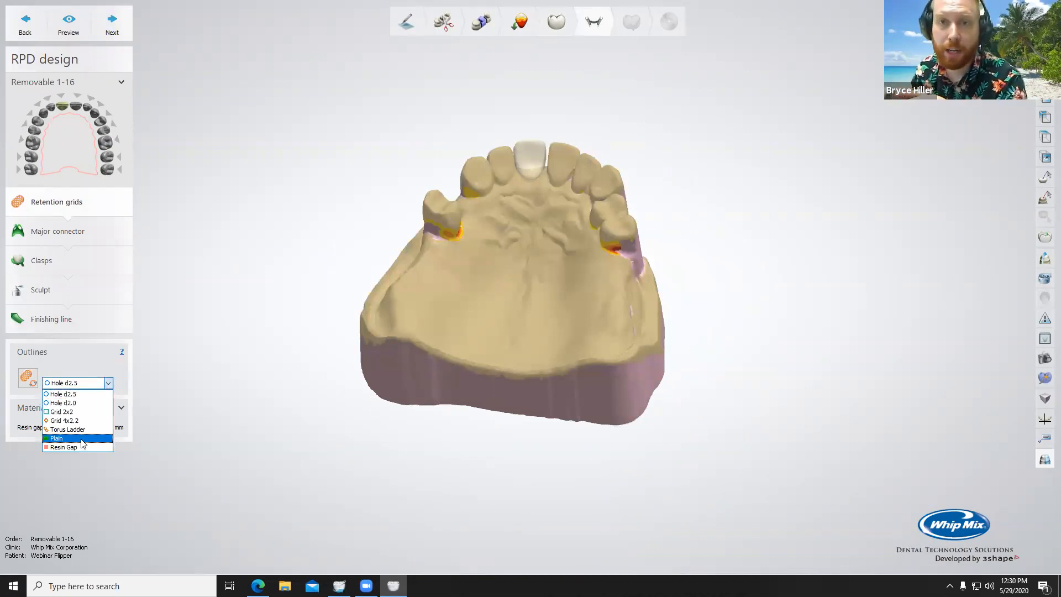
click(81, 438)
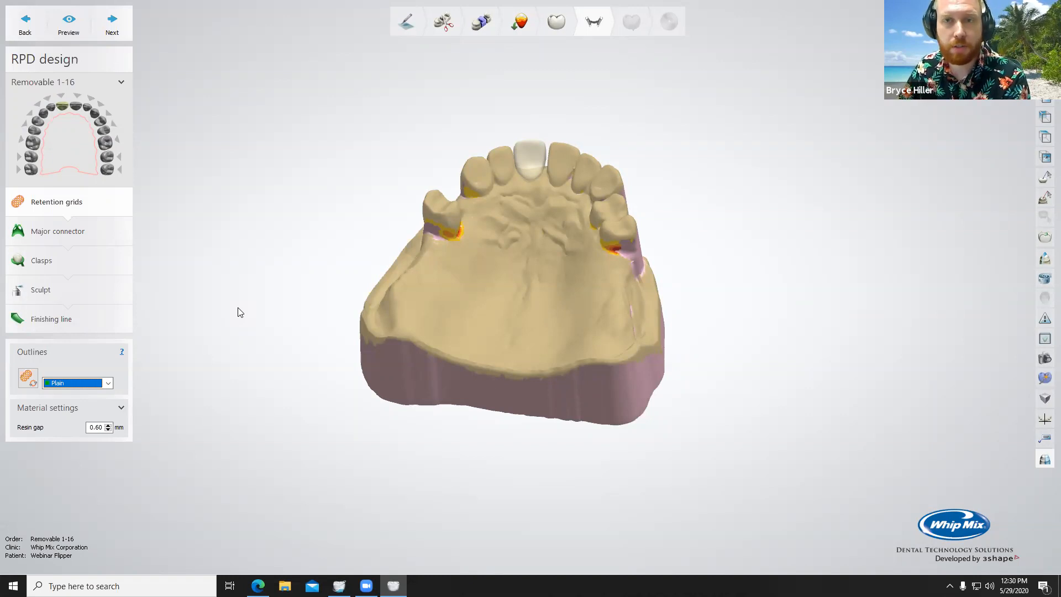
double_click(101, 428)
text(0.40)
Step: Advance to the major connector stage without drawing a retention grid and start a connector outline with the Default profile
scroll(161, 460, down, 5)
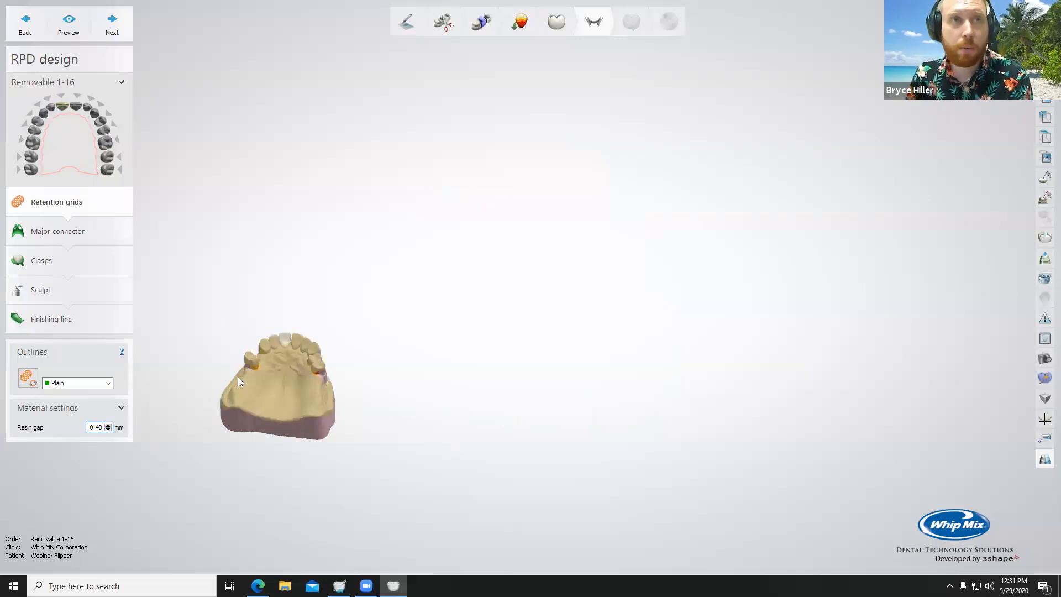
scroll(239, 377, up, 4)
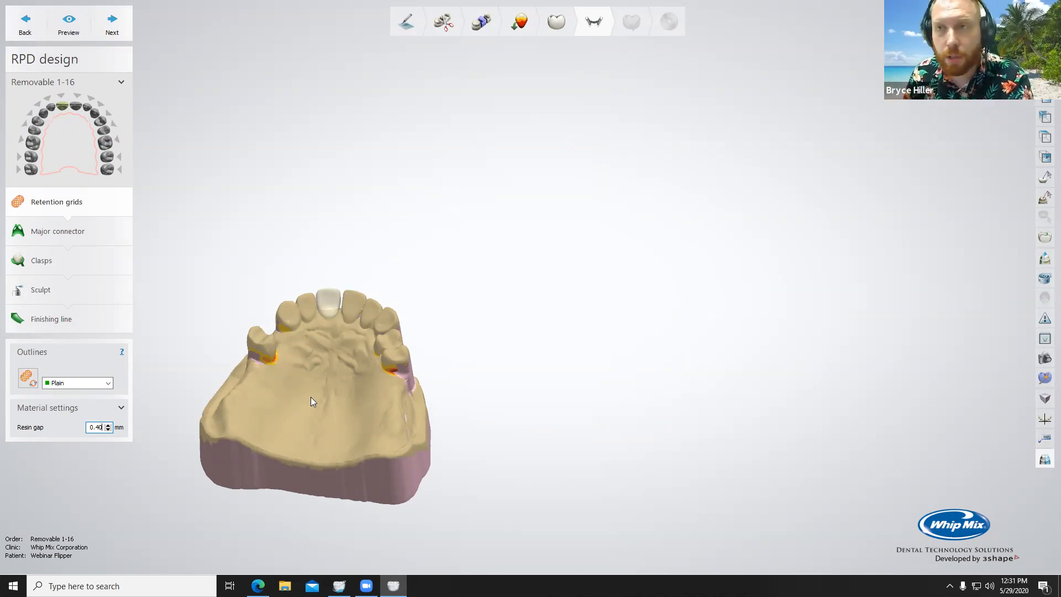
scroll(310, 398, up, 3)
right_drag(335, 382, 343, 348)
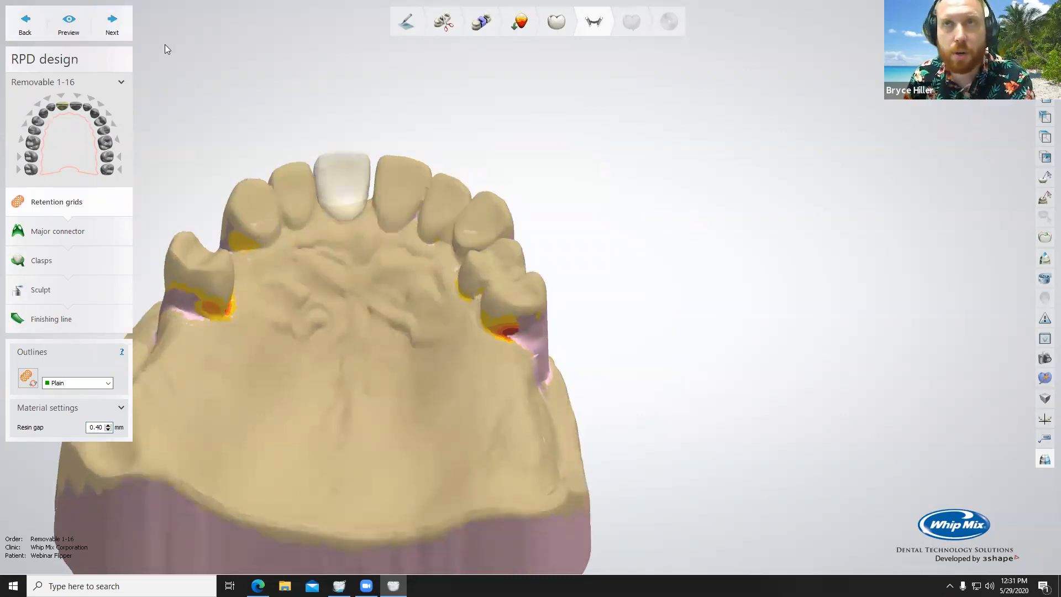
click(113, 34)
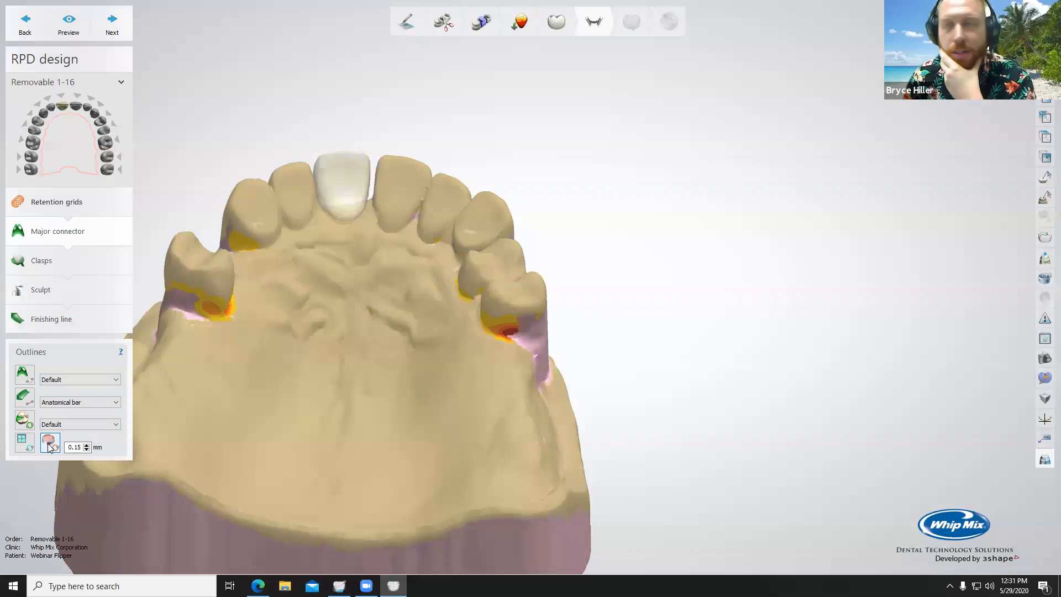
click(25, 375)
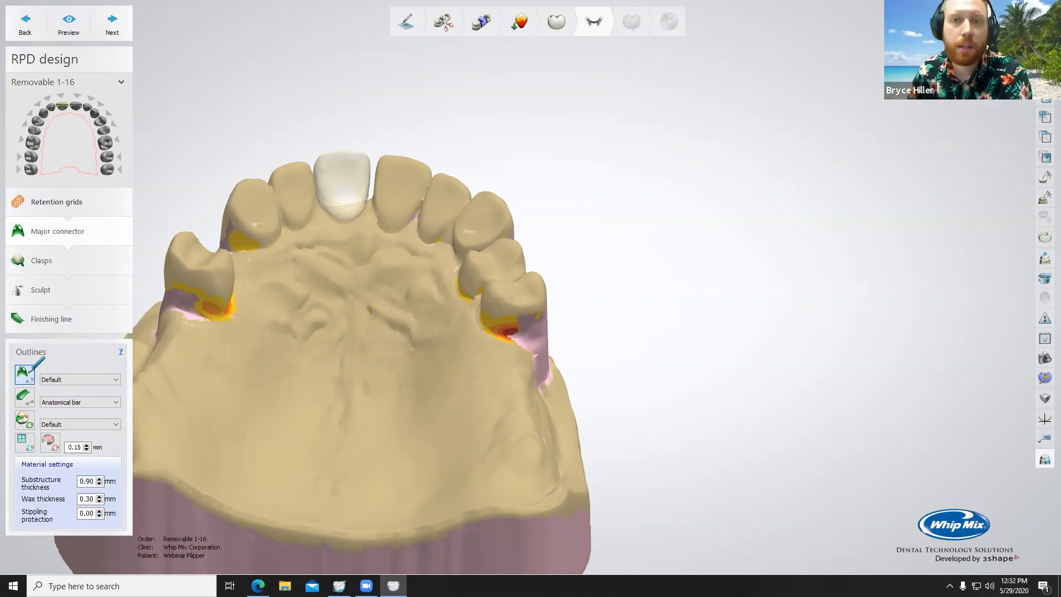
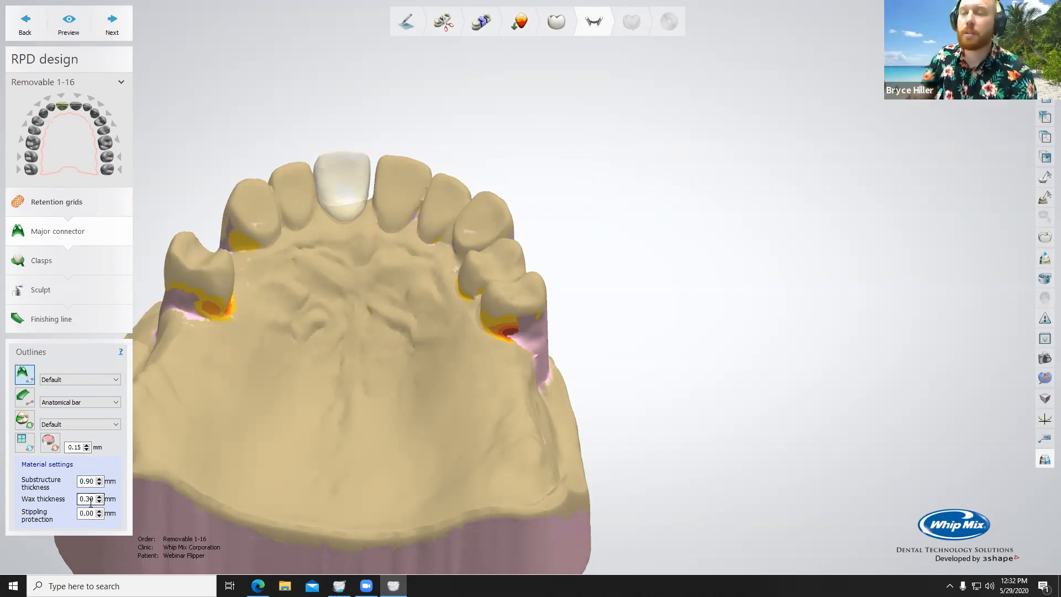
Step: Start the major connector outline along the palatal gumline of the lateral incisor beside the pontic and into the gap between them
scroll(318, 284, up, 3)
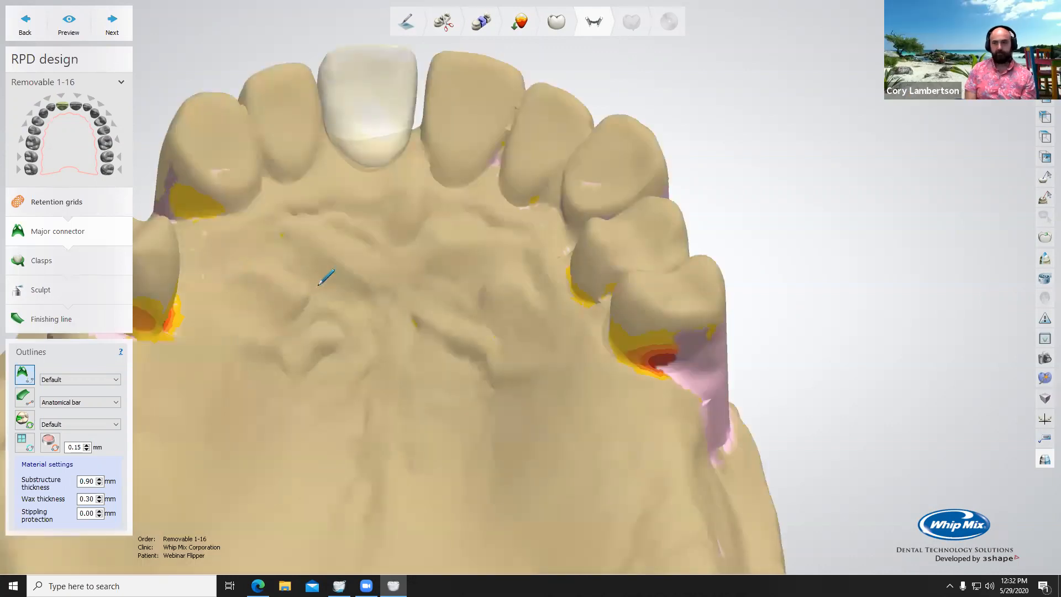
right_drag(318, 285, 315, 307)
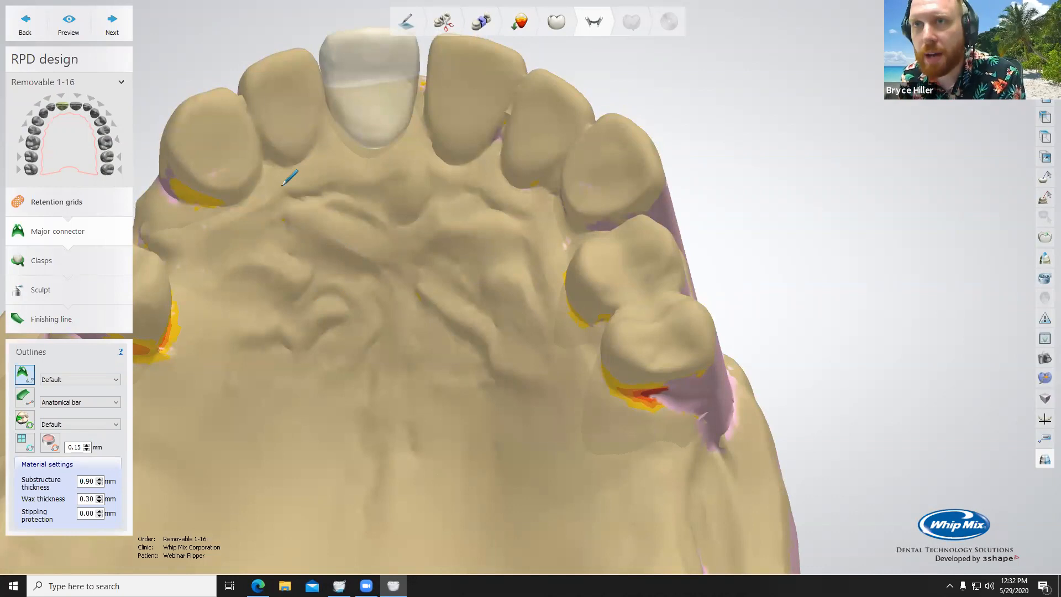
click(264, 160)
mouse_move(272, 161)
mouse_down()
mouse_move(296, 165)
mouse_move(325, 132)
mouse_up()
scroll(325, 132, up, 3)
middle_drag(357, 114, 353, 400)
click(334, 417)
click(333, 399)
right_drag(331, 363, 334, 267)
Step: Continue the connector outline around the labial side of the pontic on the gum to the neighbouring central incisor
right_drag(401, 441, 407, 462)
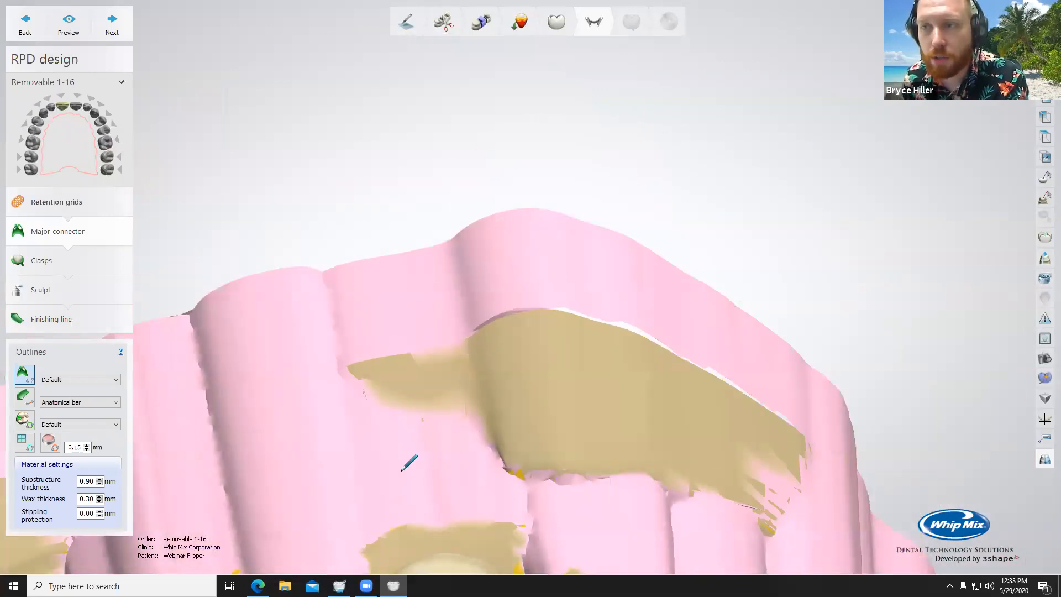
right_drag(374, 272, 363, 377)
scroll(364, 378, up, 2)
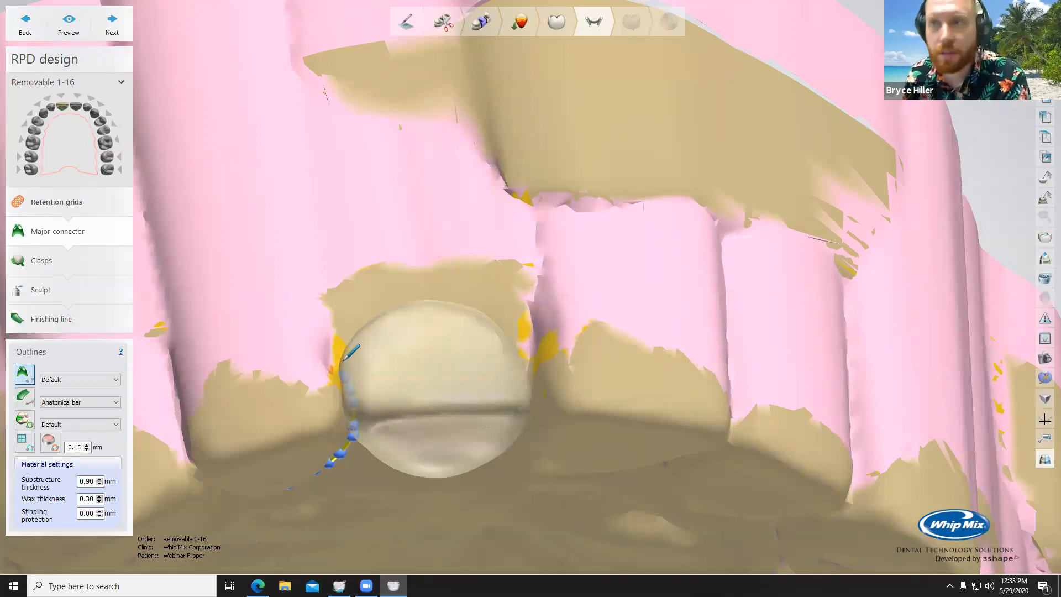
mouse_move(344, 360)
mouse_down()
mouse_move(344, 303)
mouse_move(359, 287)
mouse_move(438, 276)
mouse_move(511, 299)
mouse_move(530, 356)
mouse_up()
click(529, 356)
Step: Trace the outline along the palatal gumlines of the other central and lateral incisors to the start of the canine
right_drag(474, 363, 462, 192)
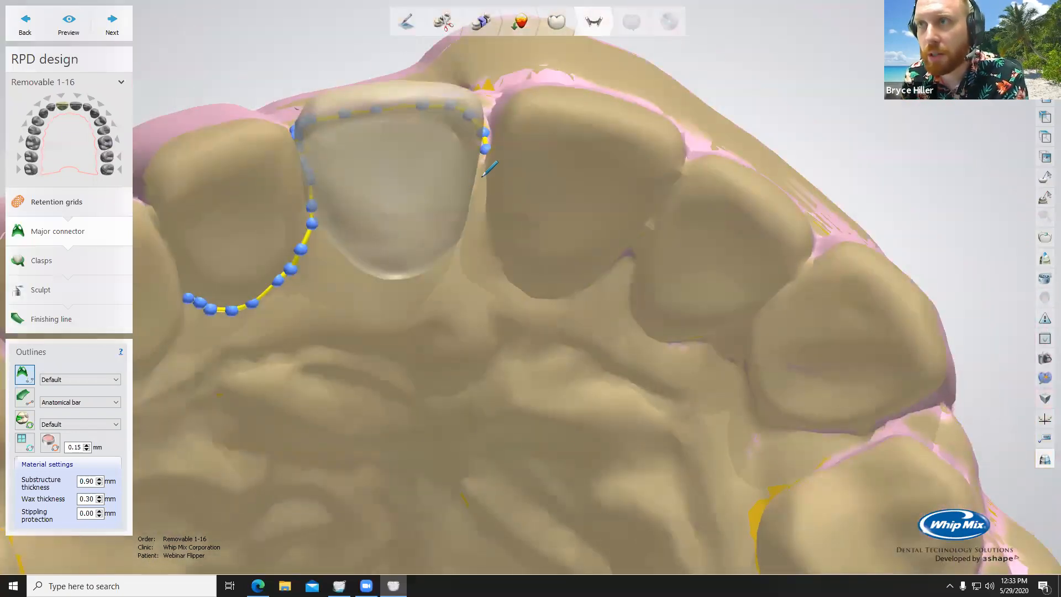
mouse_move(484, 177)
mouse_down()
mouse_move(490, 239)
mouse_move(513, 282)
mouse_move(577, 301)
mouse_move(629, 255)
mouse_move(648, 325)
mouse_move(719, 334)
mouse_up()
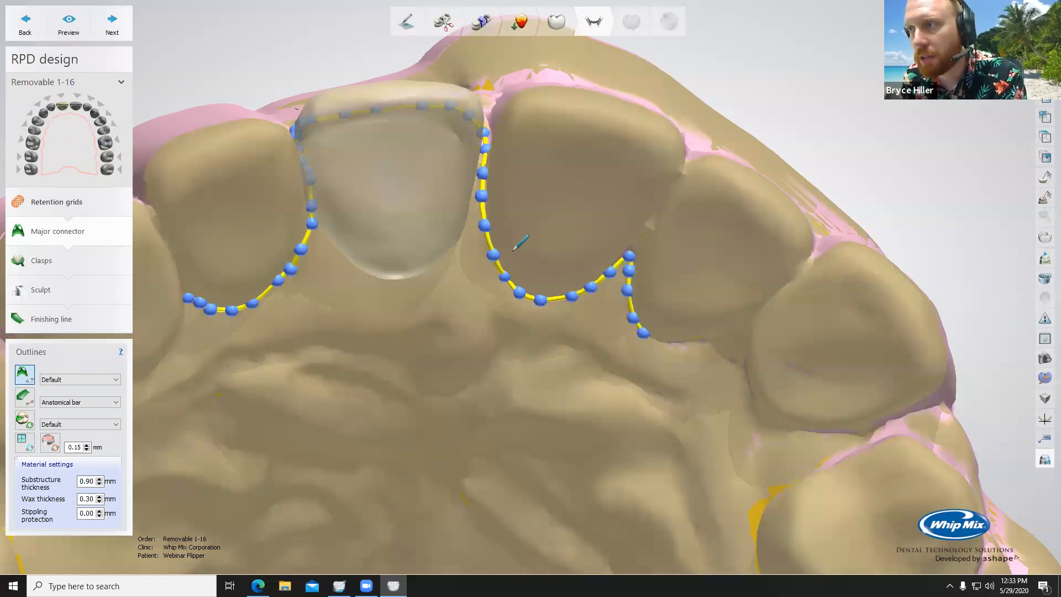
scroll(583, 323, down, 4)
right_drag(583, 323, 496, 267)
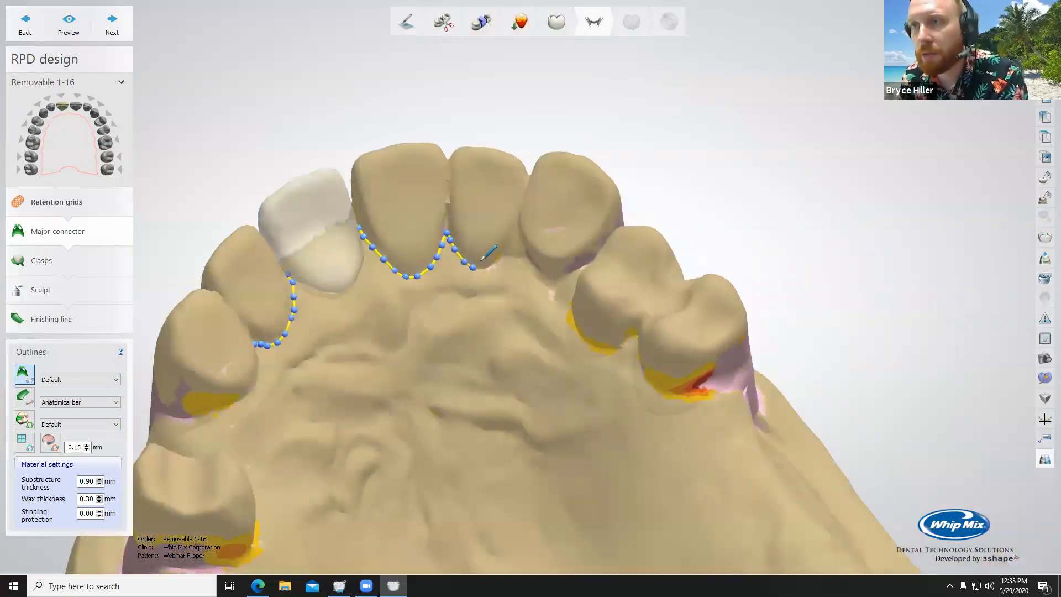
mouse_move(487, 268)
mouse_down()
mouse_move(512, 241)
mouse_move(546, 279)
mouse_up()
Step: Extend the outline along the palatal gumlines of the canine and the posterior teeth on the patient's left
right_drag(578, 293, 558, 282)
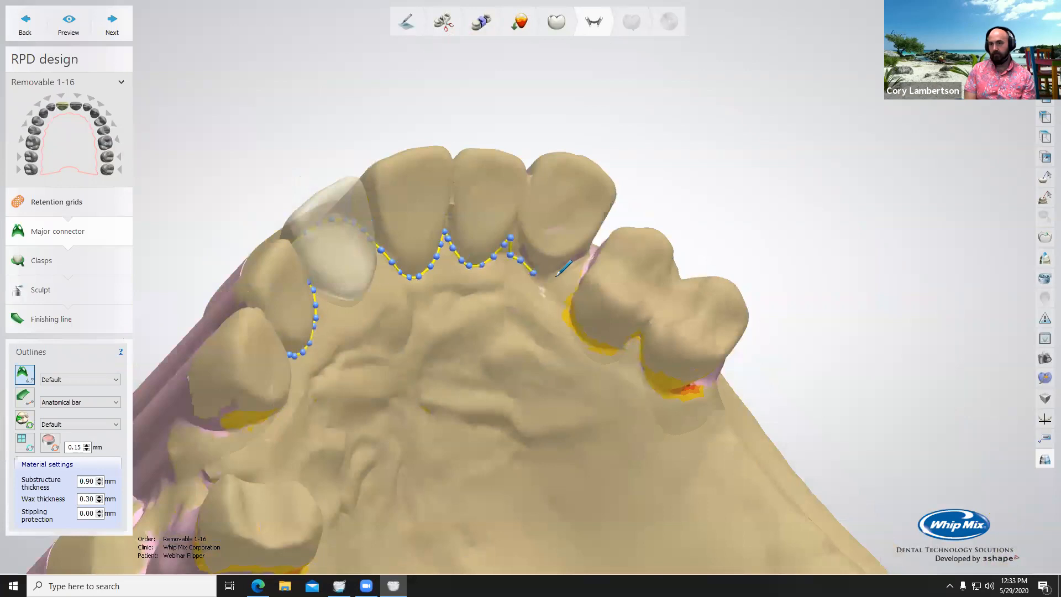
mouse_move(559, 274)
mouse_down()
mouse_move(583, 262)
mouse_move(570, 310)
mouse_move(611, 347)
mouse_up()
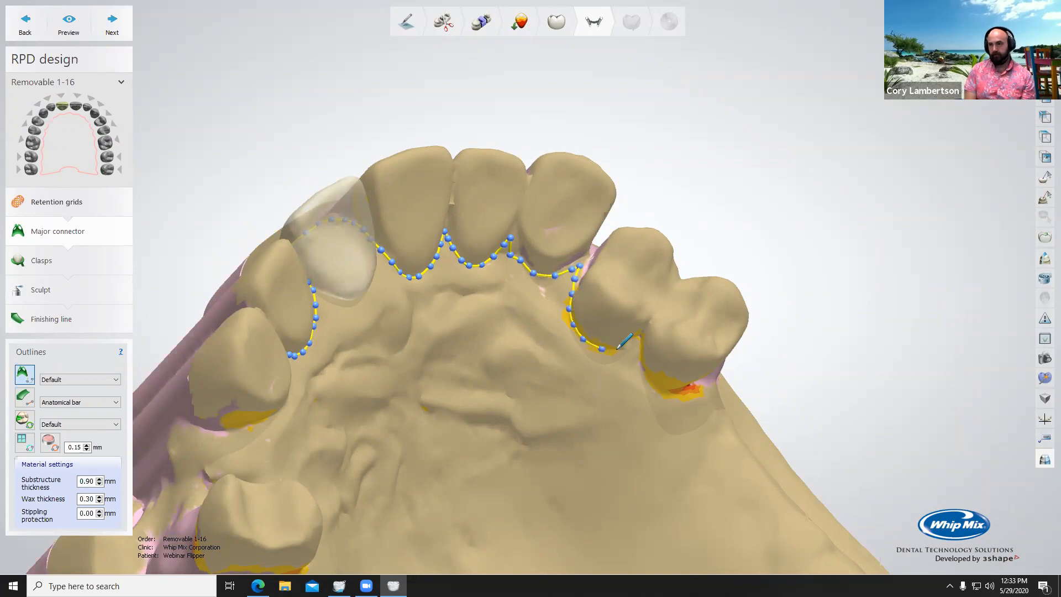
scroll(618, 347, up, 3)
mouse_move(630, 346)
mouse_down()
mouse_move(645, 334)
mouse_move(653, 393)
mouse_move(674, 417)
mouse_move(698, 429)
mouse_move(752, 426)
mouse_move(722, 471)
mouse_move(677, 488)
mouse_move(636, 485)
mouse_move(535, 458)
mouse_move(497, 430)
mouse_move(453, 364)
mouse_up()
Step: Bring the outline back across the front palate in a horseshoe arch to behind the rearmost tooth on the patient's right
scroll(453, 364, down, 5)
right_drag(430, 331, 513, 335)
mouse_move(540, 382)
mouse_down()
mouse_move(522, 347)
mouse_move(475, 325)
mouse_move(401, 332)
mouse_move(331, 383)
mouse_move(321, 375)
mouse_up()
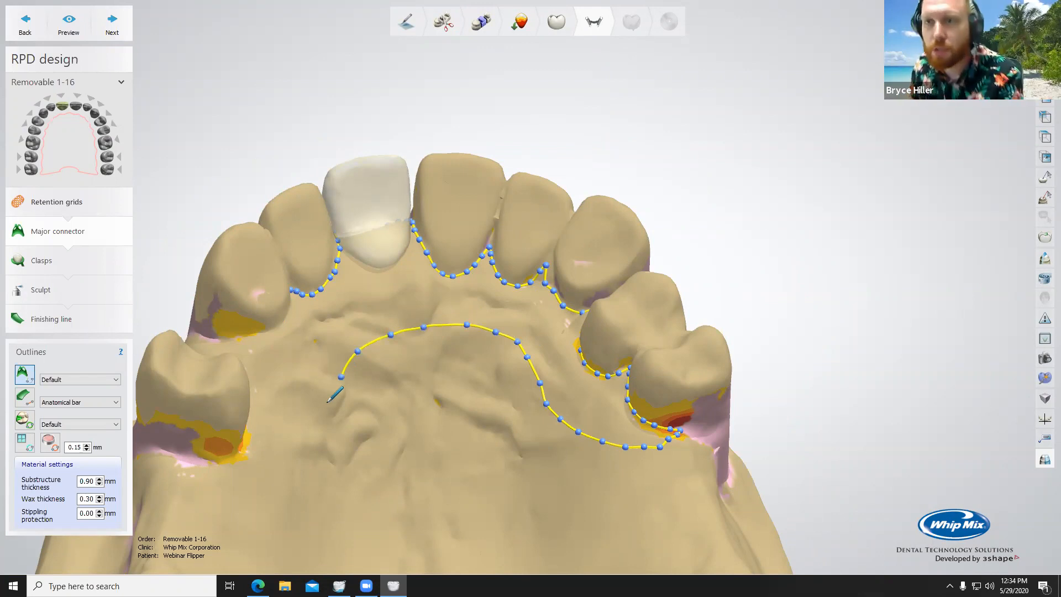
mouse_move(326, 403)
mouse_down()
mouse_move(268, 458)
mouse_move(227, 463)
mouse_move(198, 450)
mouse_up()
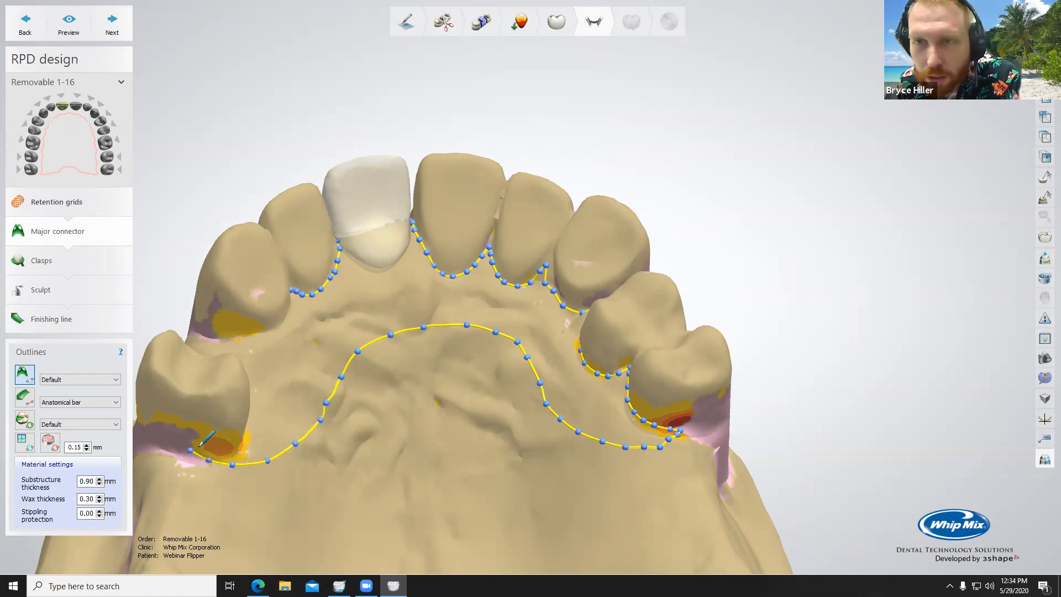
Step: Close the connector outline around the right posterior tooth's palatal side and forward across the gum to the starting point
drag(201, 442, 239, 447)
right_drag(285, 416, 242, 433)
mouse_move(242, 430)
mouse_down()
mouse_move(298, 348)
mouse_move(316, 272)
mouse_up()
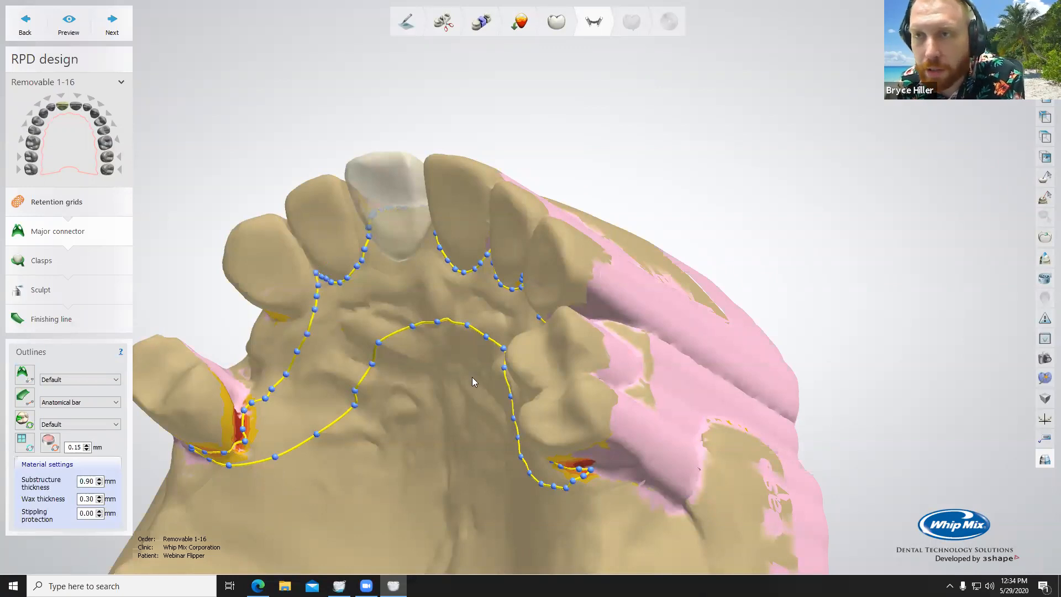
Step: Adjust the control points on the patient's right side of the palatal arch for a smoother rear edge
right_drag(397, 369, 237, 387)
scroll(281, 370, up, 4)
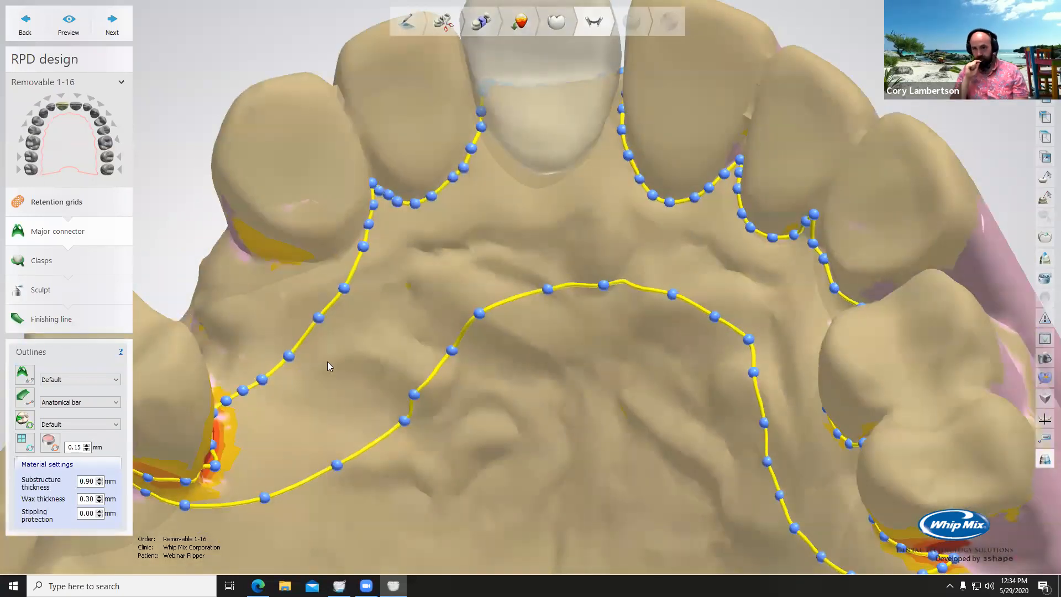
right_drag(326, 361, 418, 453)
drag(426, 447, 410, 442)
drag(470, 375, 460, 367)
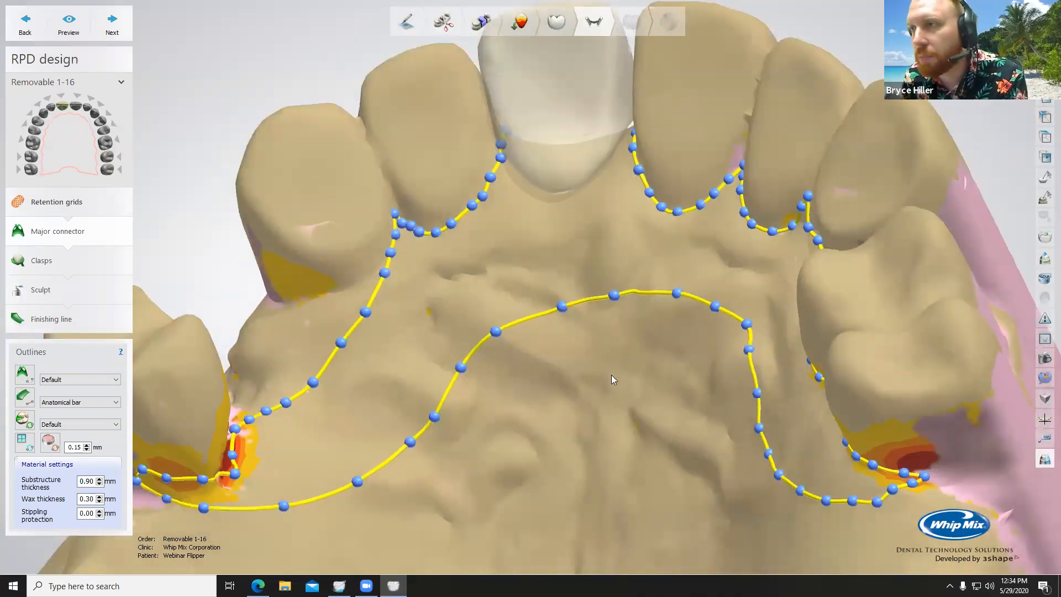
Step: Reposition the outline points around the rearmost right tooth so the connector's end is wider and smoothly rounded behind it
scroll(696, 365, down, 5)
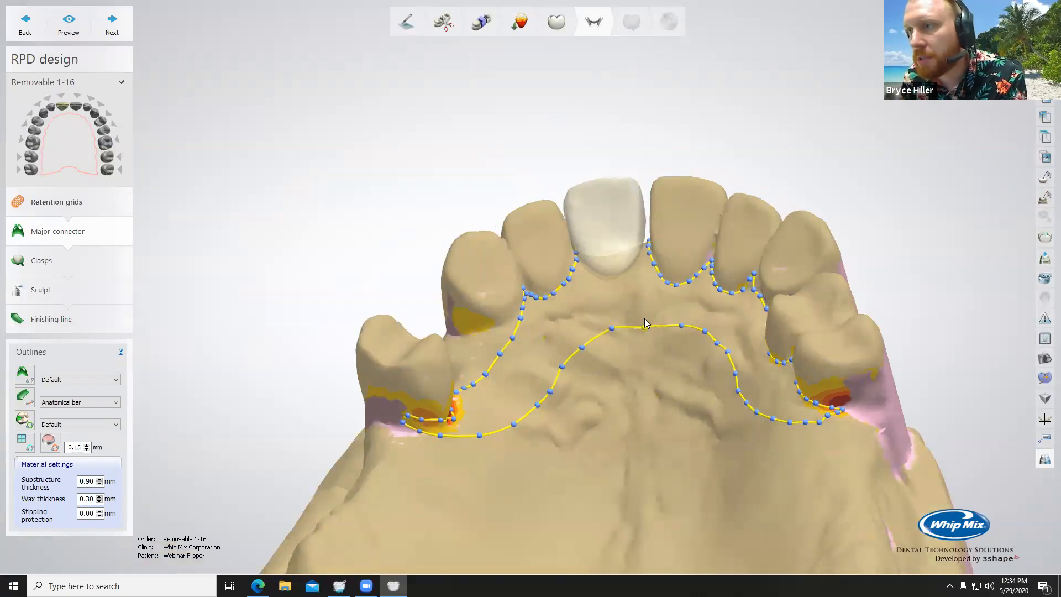
scroll(409, 425, up, 5)
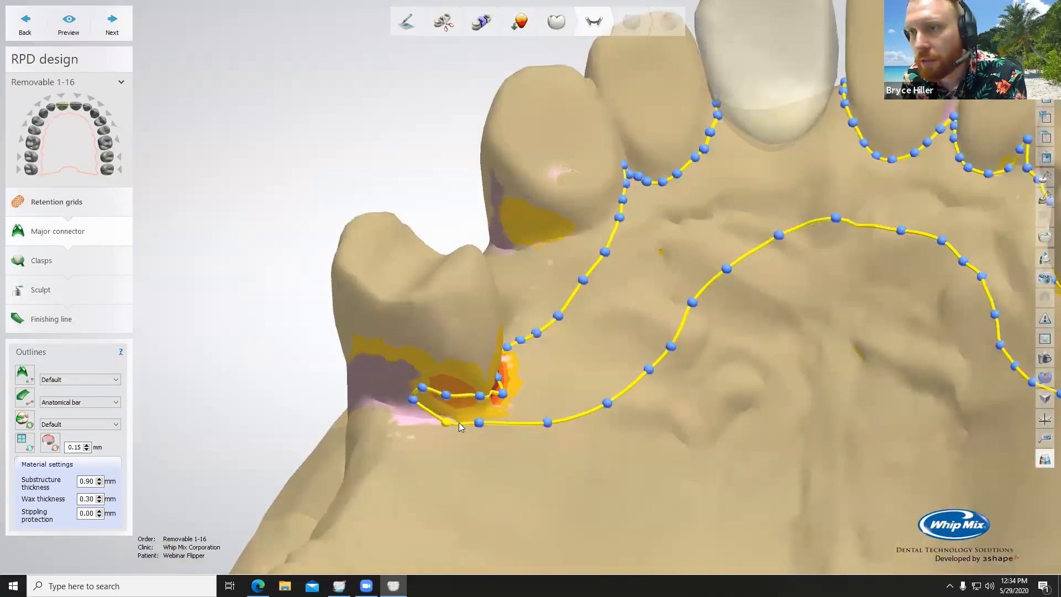
drag(480, 423, 489, 430)
drag(414, 399, 500, 438)
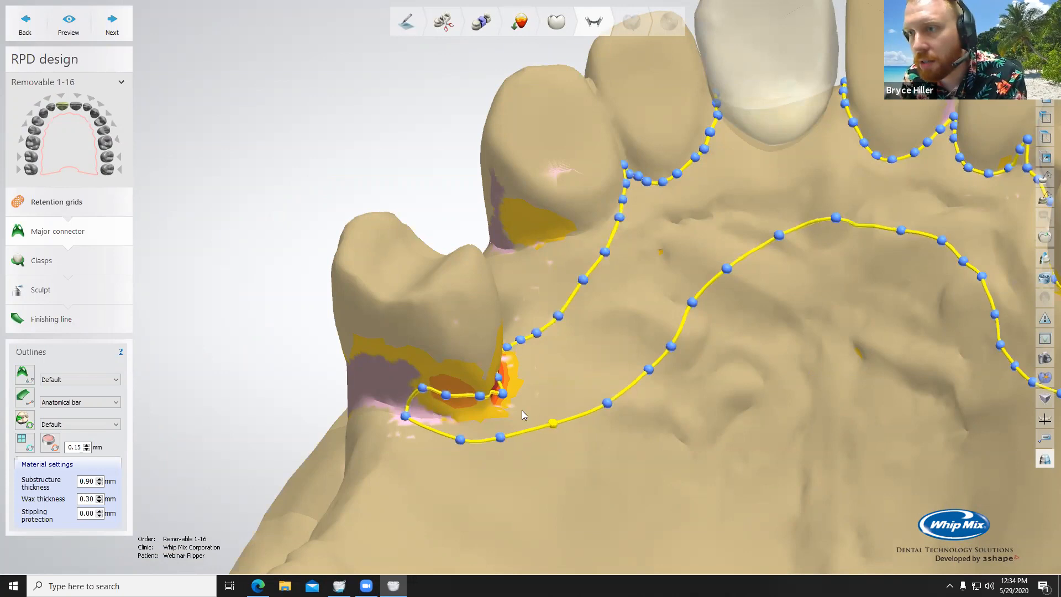
drag(446, 395, 408, 402)
right_drag(501, 420, 567, 394)
drag(570, 365, 574, 363)
right_drag(497, 427, 454, 405)
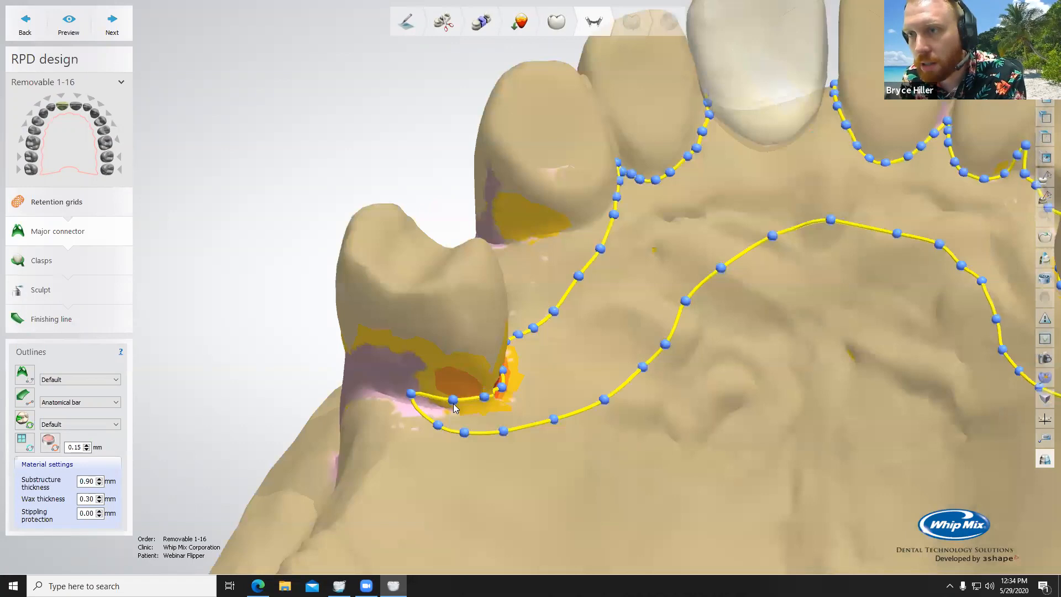
drag(437, 428, 510, 437)
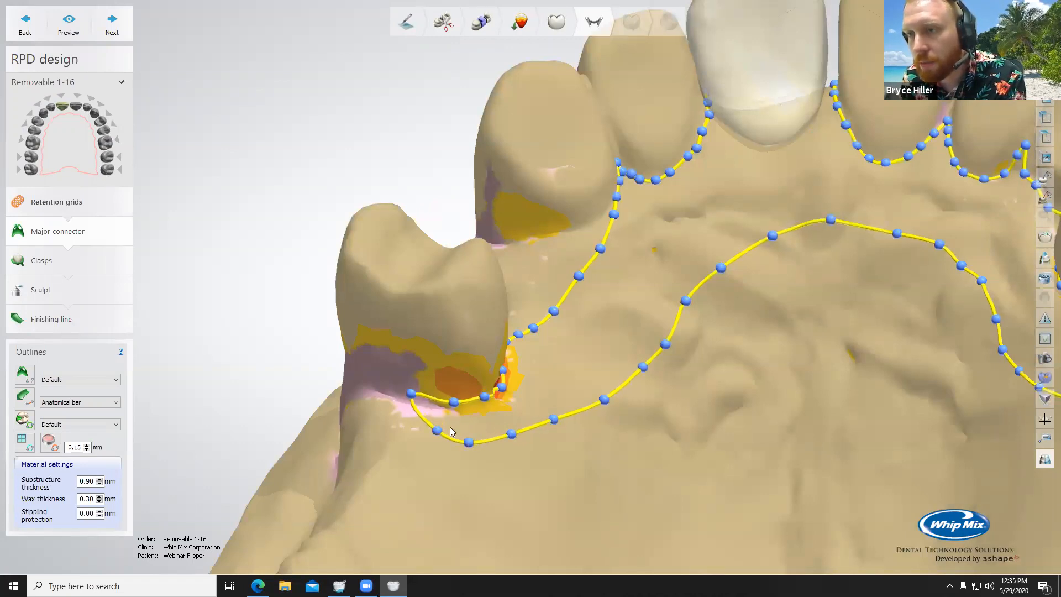
click(553, 421)
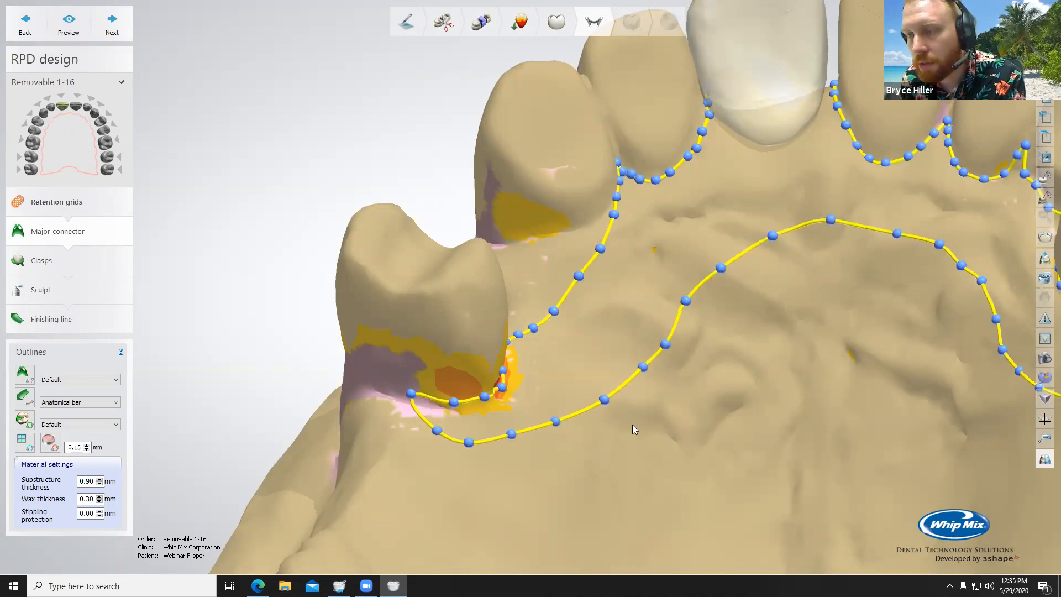
Step: Move the labial outline points up to the pontic's cervical edge
right_drag(753, 429, 508, 329)
right_drag(566, 506, 574, 395)
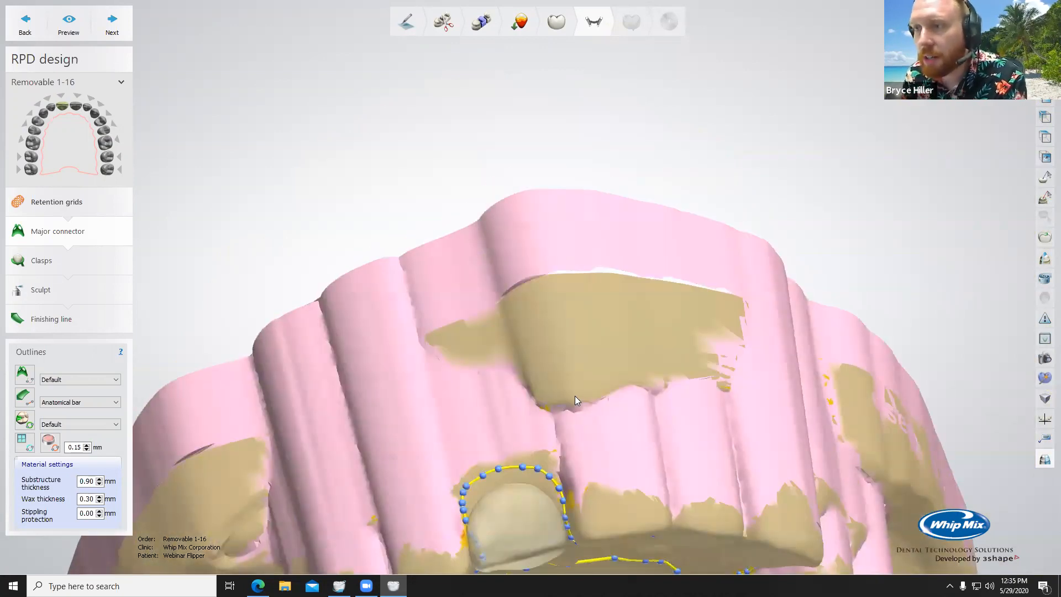
right_drag(624, 273, 874, 238)
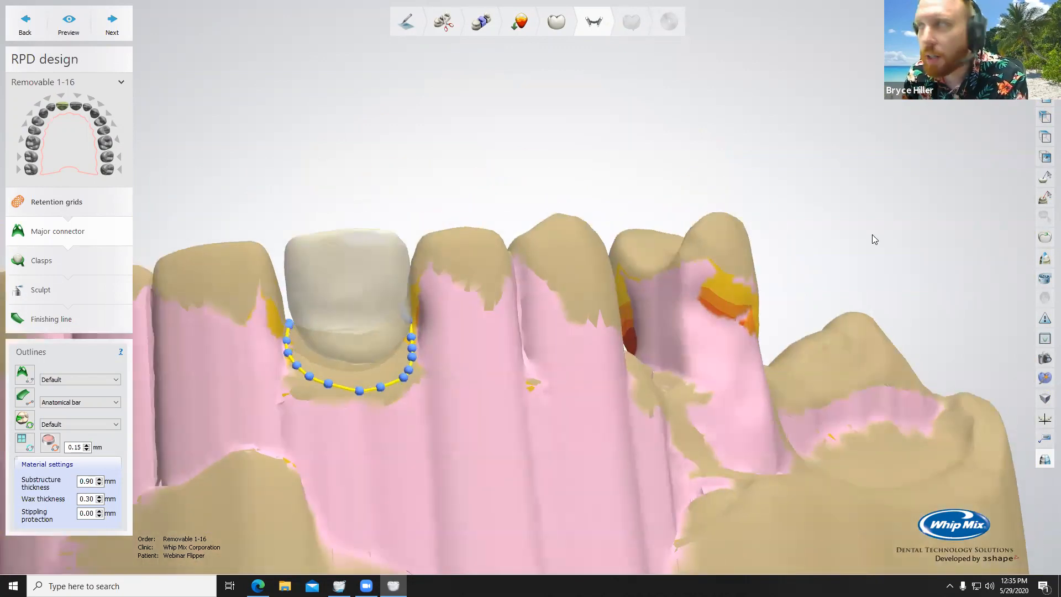
scroll(287, 360, up, 2)
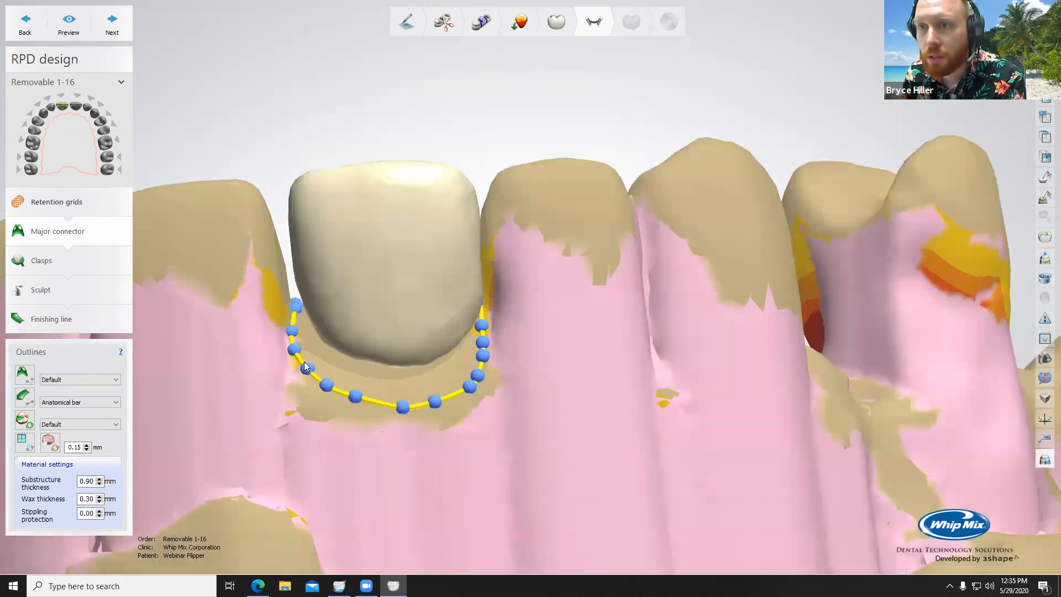
click(326, 385)
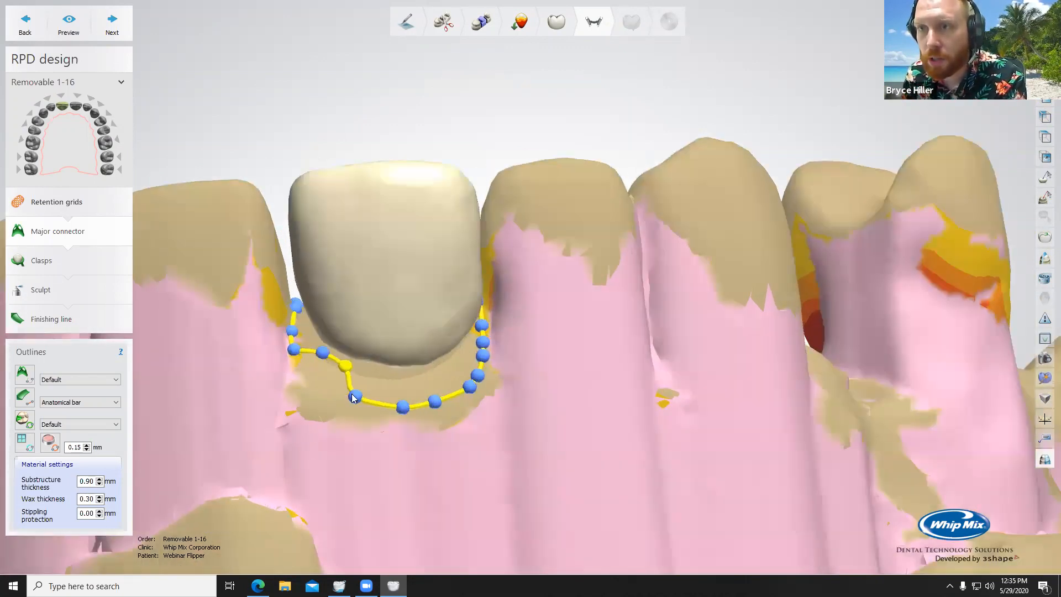
drag(360, 387, 399, 362)
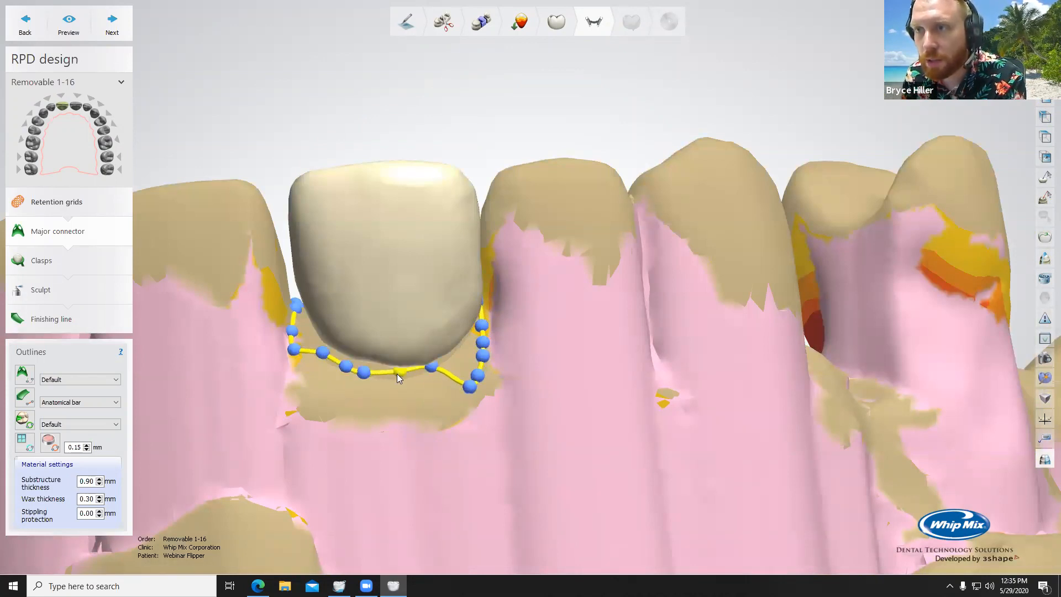
drag(478, 375, 463, 343)
Step: Remove surplus labial outline points and pull the remaining ones tight against the sides of the pontic
right_click(479, 358)
click(509, 378)
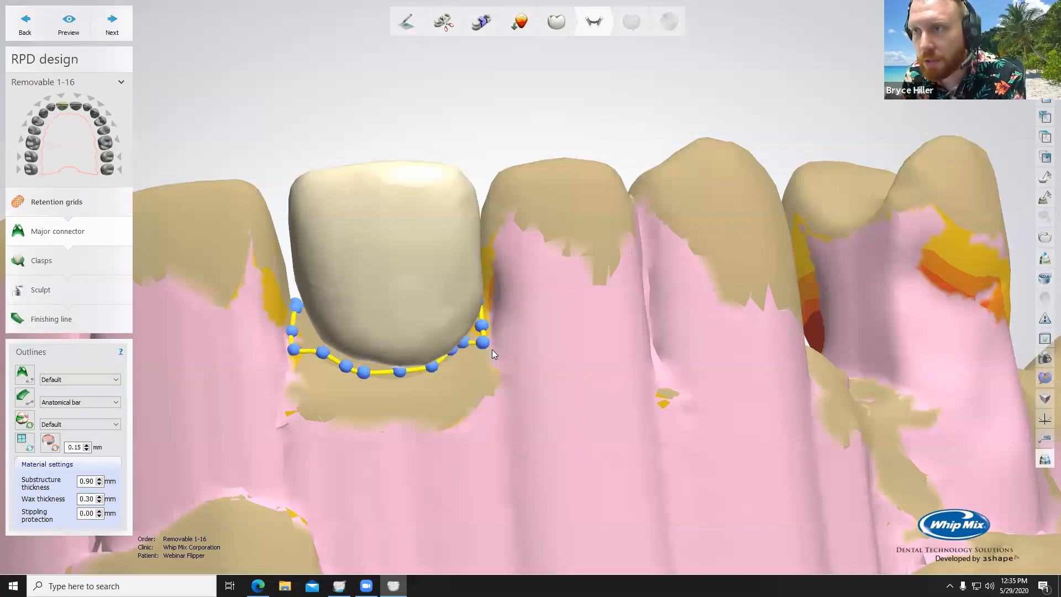
right_click(484, 345)
click(514, 365)
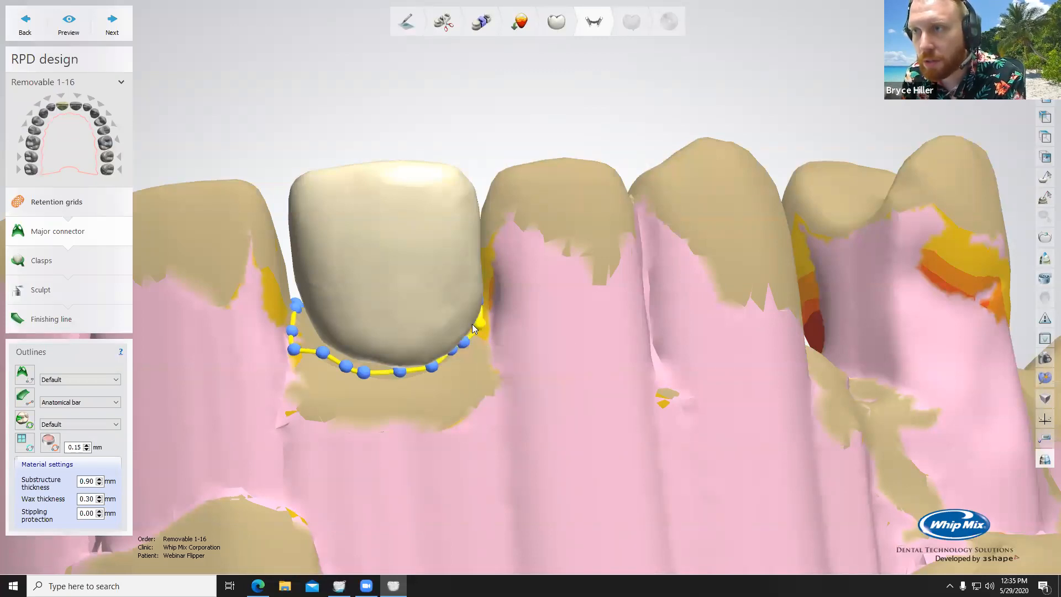
drag(367, 374, 378, 379)
right_click(354, 374)
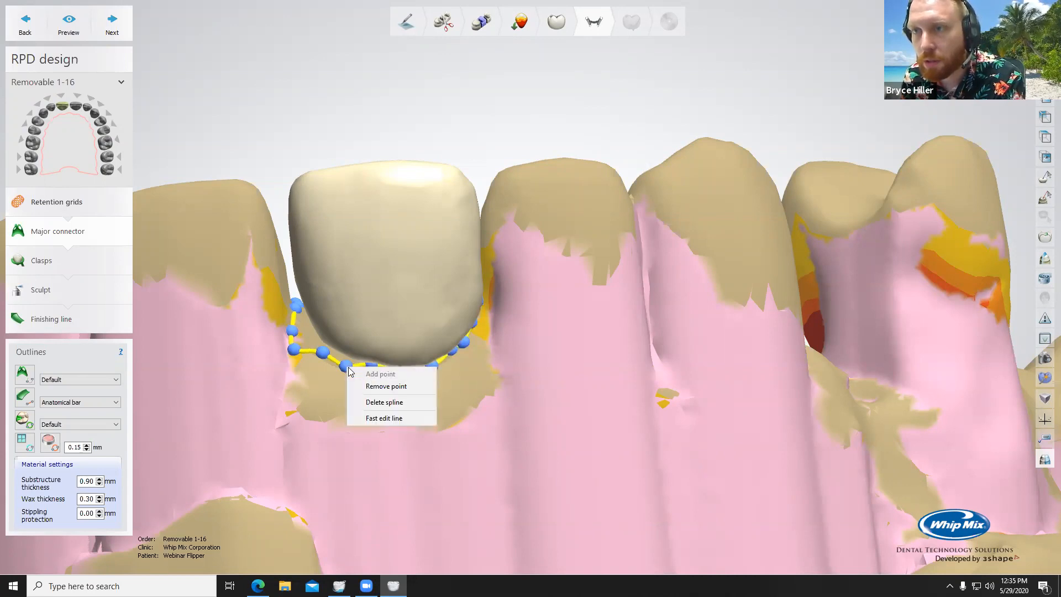
click(381, 384)
drag(328, 352, 304, 327)
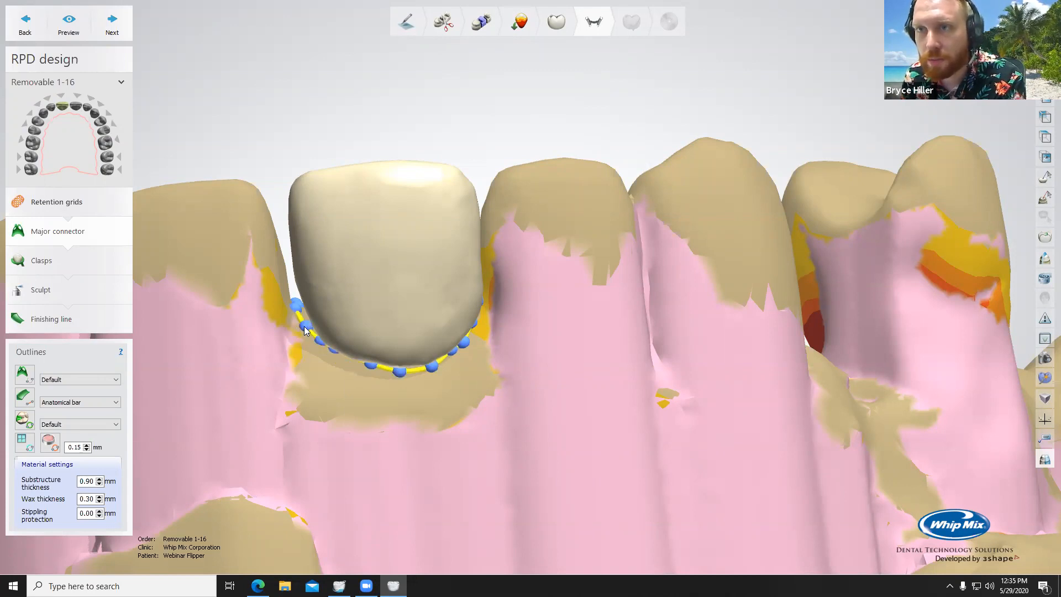
Step: Check the outline around the pontic and move a palatal edge point on the patient's right to smooth the curve
right_drag(306, 336, 667, 456)
scroll(650, 451, up, 3)
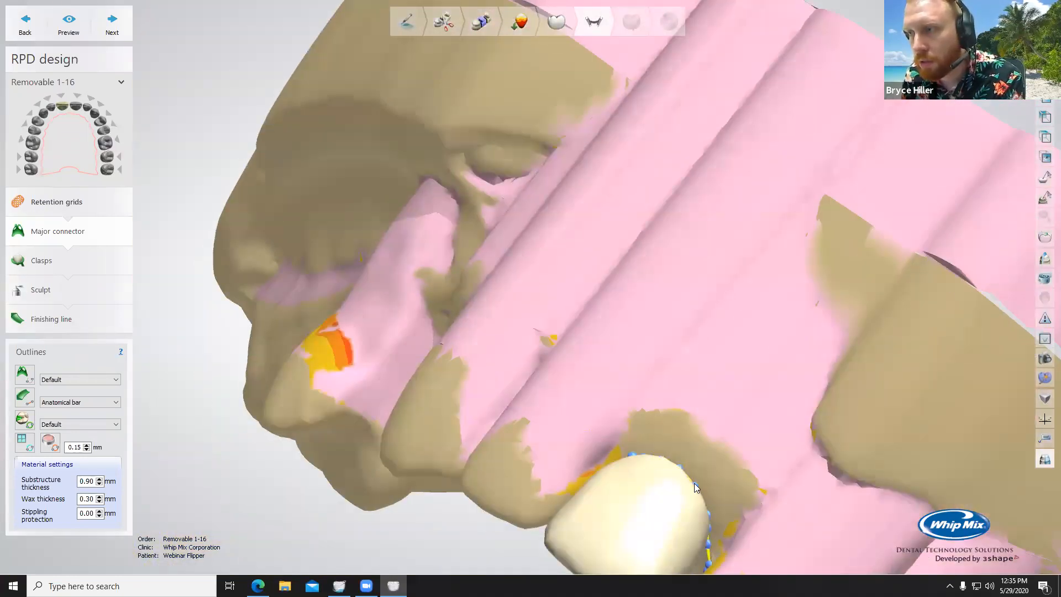
right_drag(689, 439, 786, 442)
right_drag(795, 501, 612, 239)
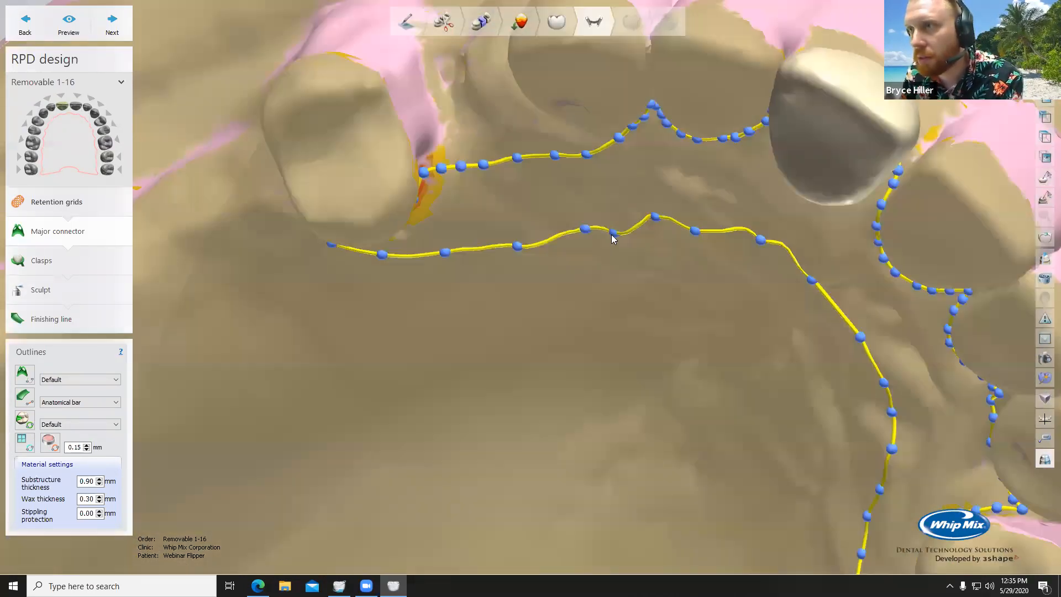
drag(614, 234, 620, 225)
Step: Generate a preview of the major connector from the finished outline and inspect its palatal coverage
scroll(627, 374, down, 5)
right_drag(628, 373, 540, 237)
scroll(653, 414, down, 3)
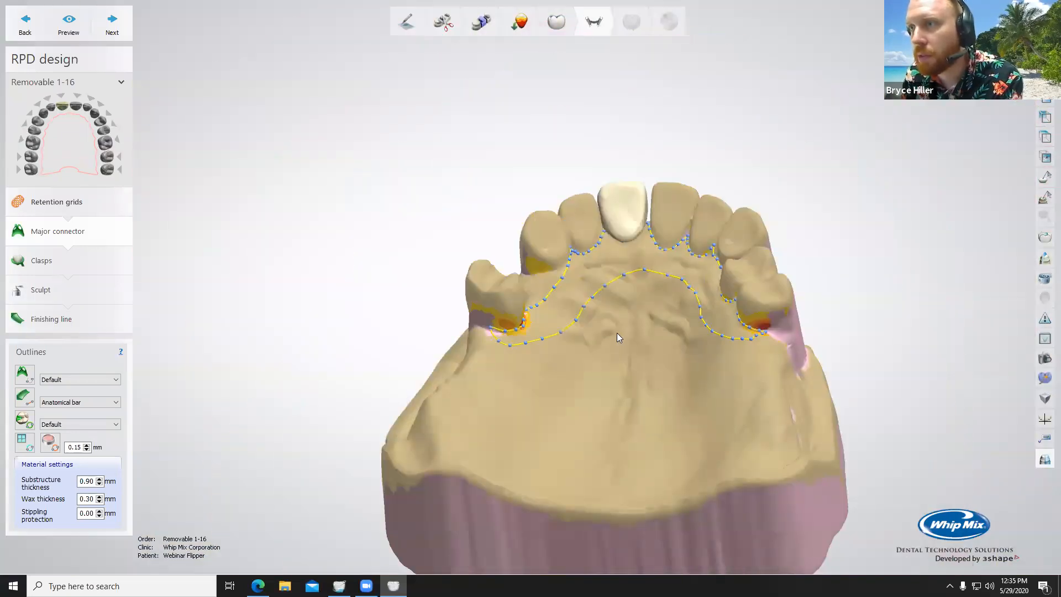
right_drag(617, 332, 665, 339)
click(68, 23)
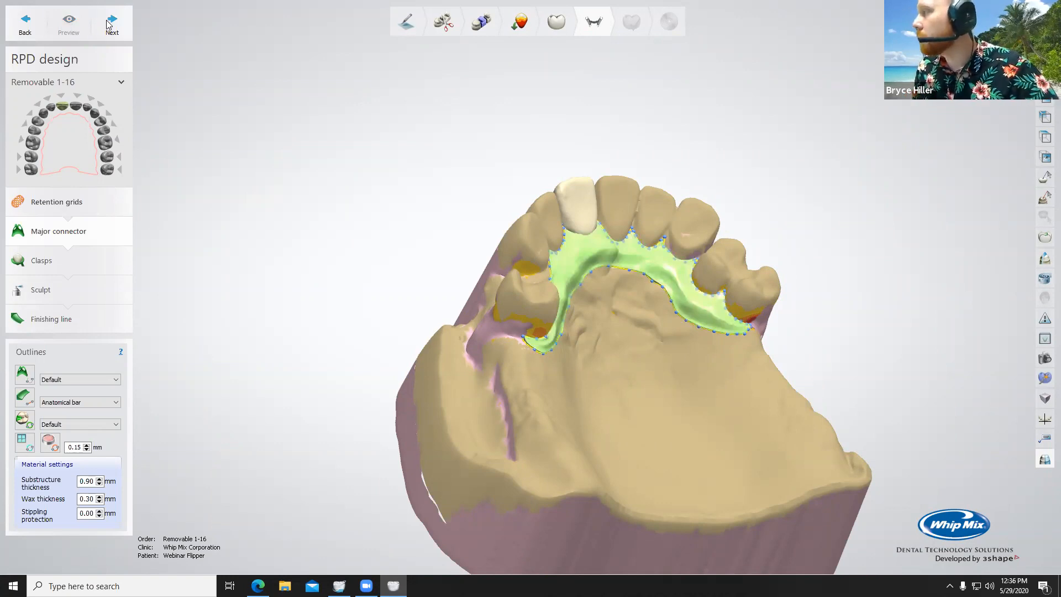
key(alt+Tab)
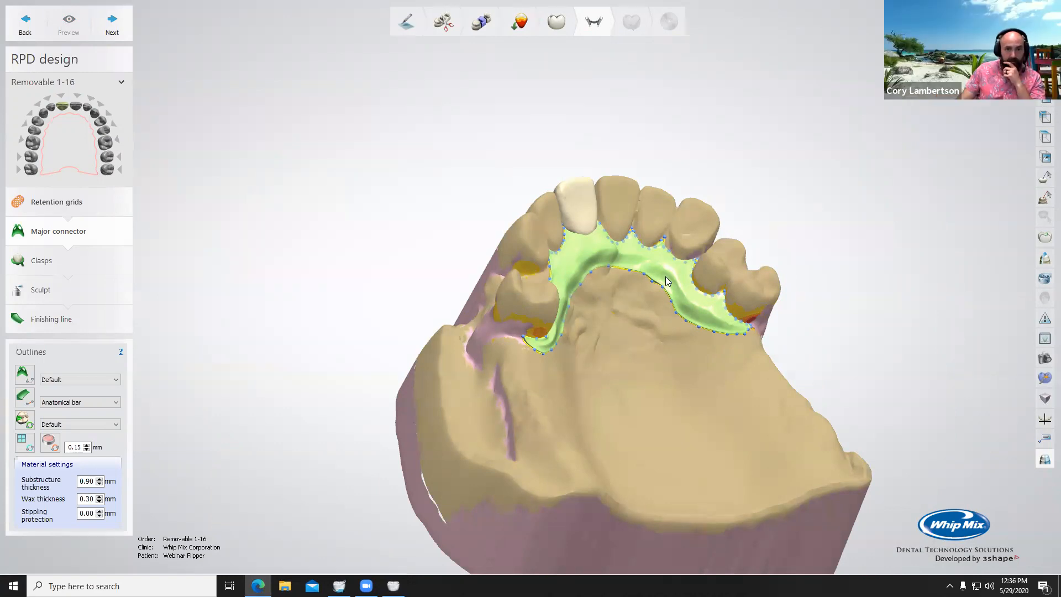
right_drag(666, 277, 605, 278)
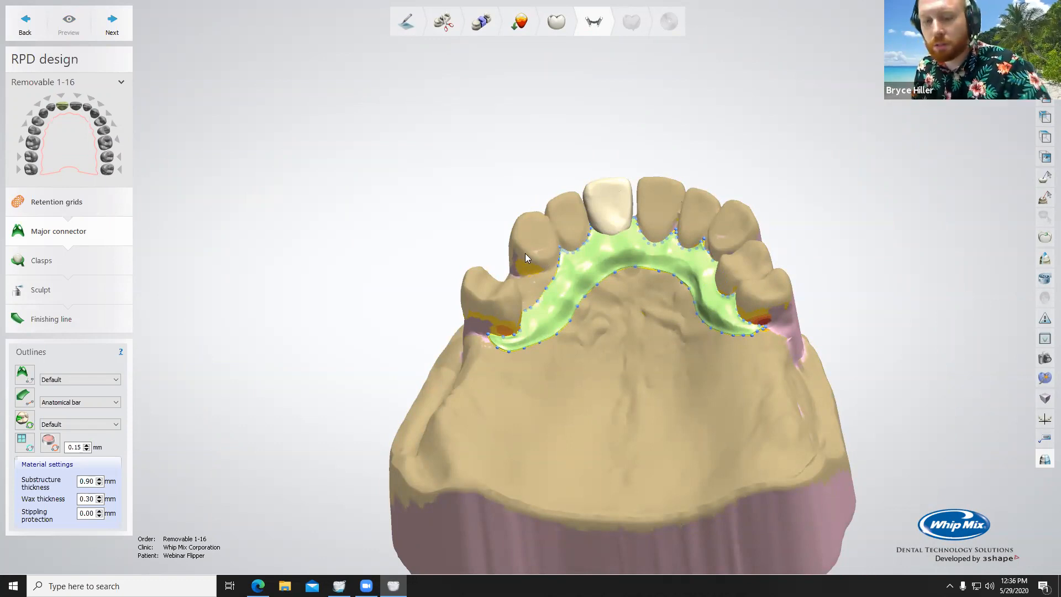
Step: Hide the model to examine the connector's tissue side and its junction with the pontic, and bring the model back
right_drag(596, 340, 594, 266)
click(972, 55)
right_drag(689, 224, 630, 385)
scroll(630, 386, up, 3)
scroll(631, 398, down, 3)
scroll(632, 404, up, 1)
middle_drag(632, 398, 564, 230)
scroll(581, 384, up, 4)
right_drag(581, 382, 575, 317)
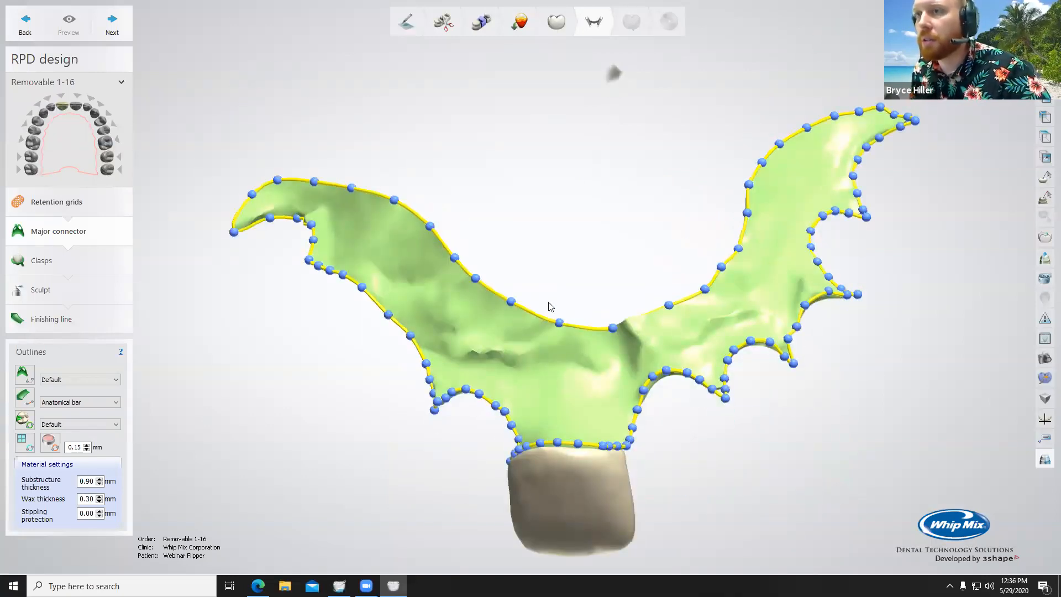
scroll(744, 171, down, 4)
right_drag(740, 298, 716, 150)
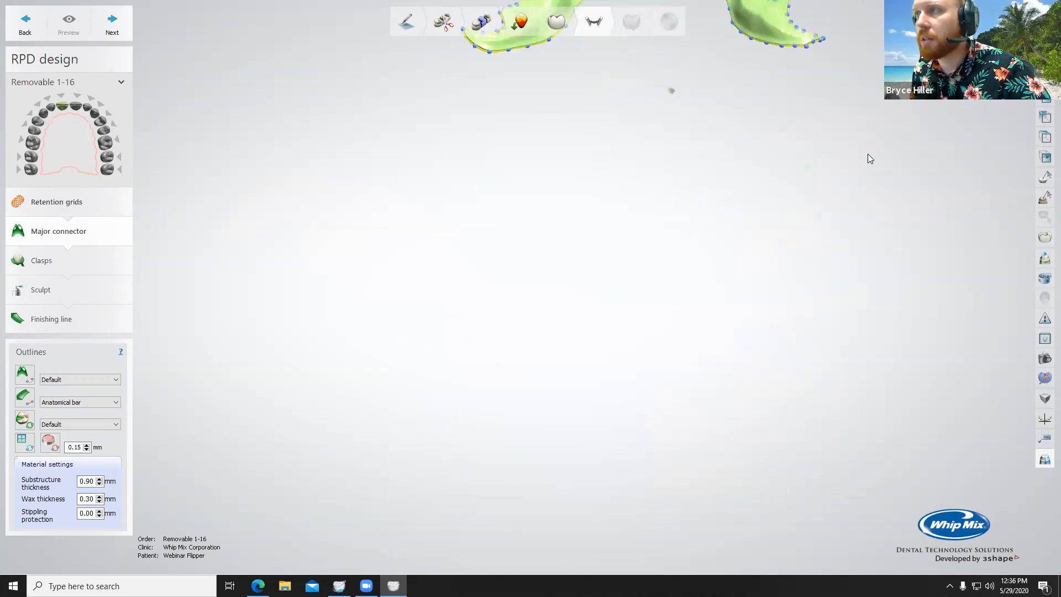
click(933, 55)
scroll(748, 83, down, 2)
middle_drag(746, 80, 734, 271)
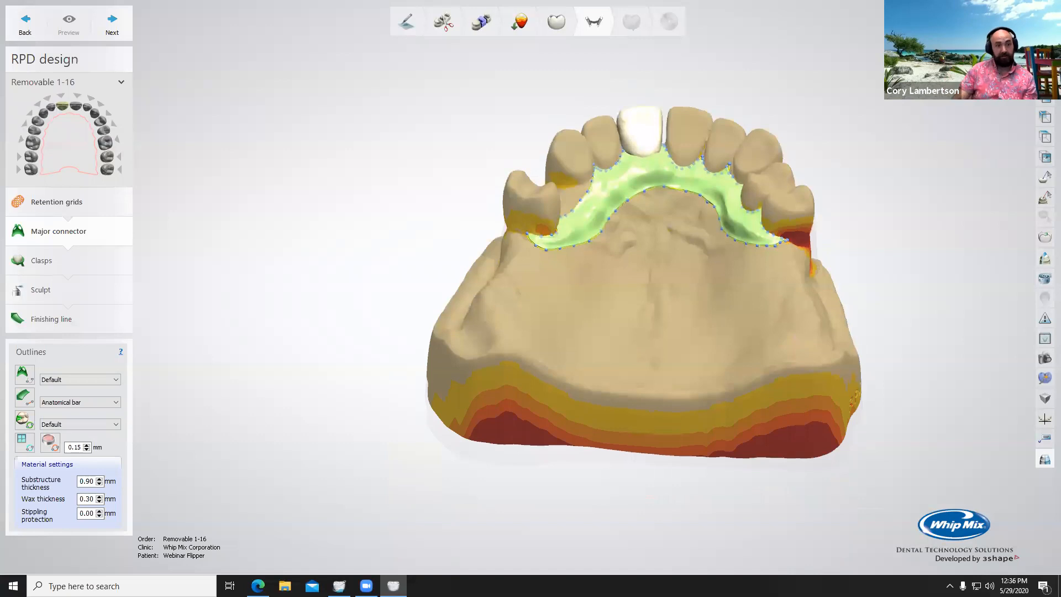
Step: Recheck the connector without the model and examine its palatal coverage and arms with the model shown again
click(934, 55)
right_drag(698, 306, 687, 214)
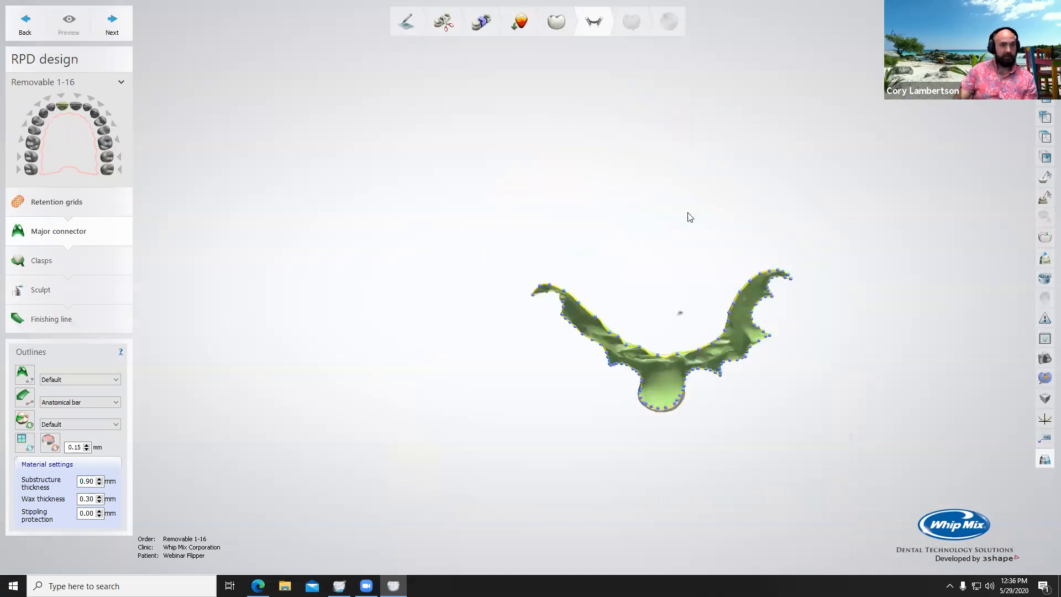
right_drag(683, 338, 688, 312)
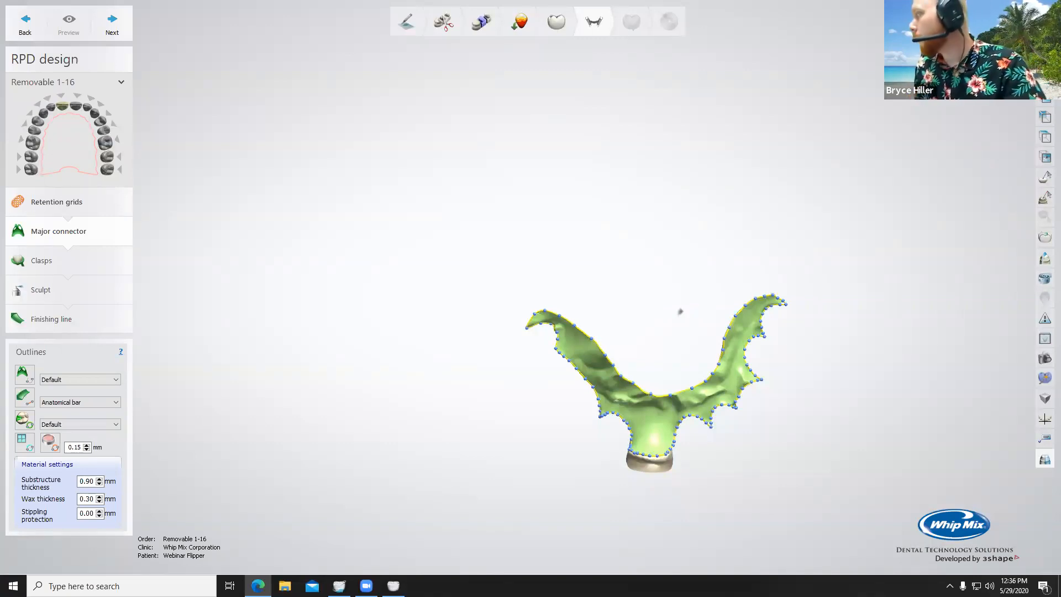
right_drag(679, 311, 620, 273)
scroll(642, 267, up, 5)
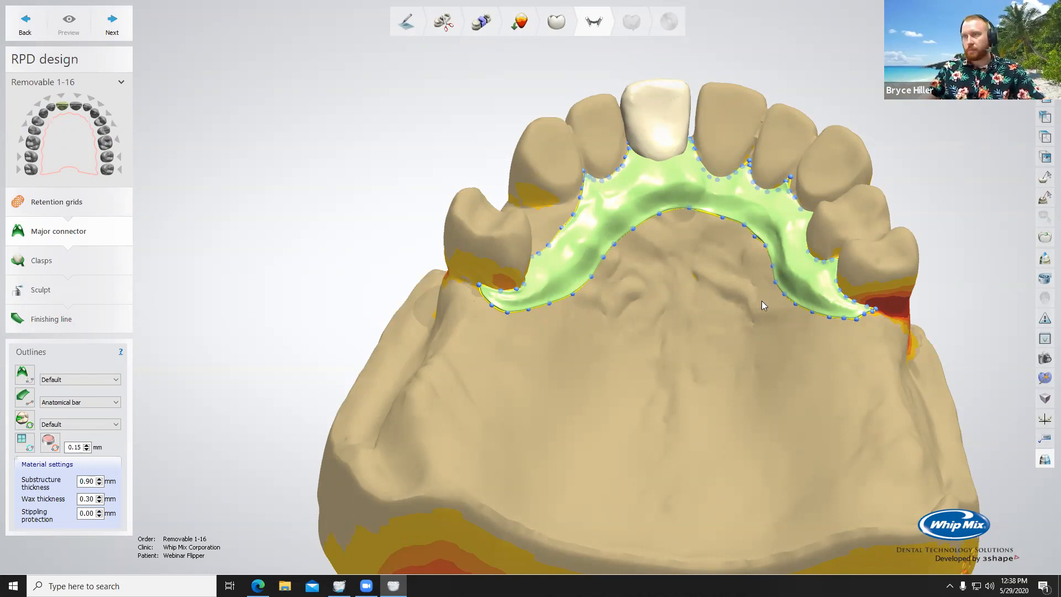
scroll(774, 287, up, 3)
scroll(788, 272, down, 1)
right_drag(747, 272, 534, 223)
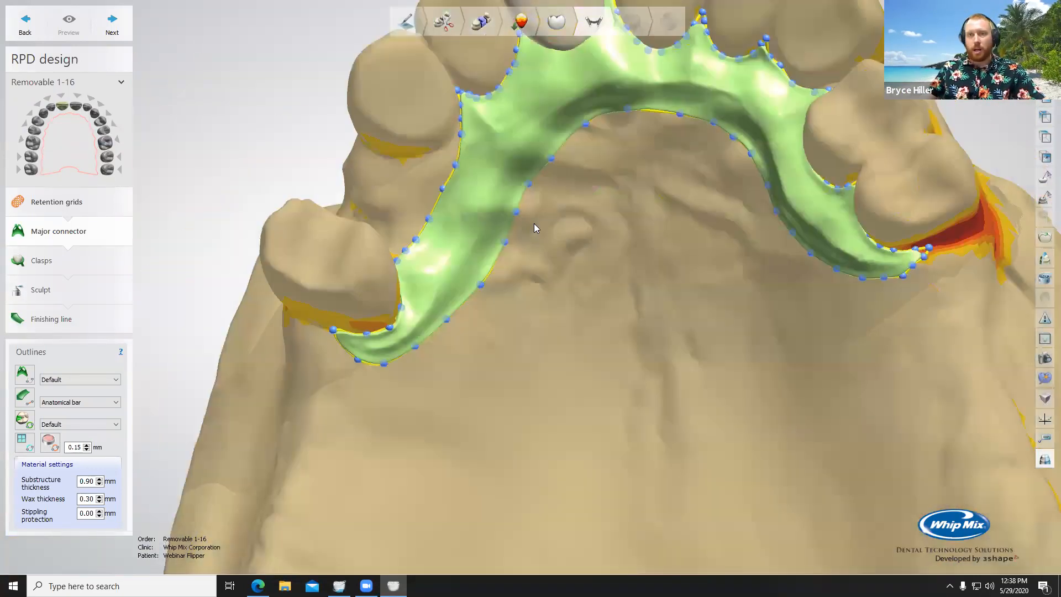
scroll(542, 220, down, 4)
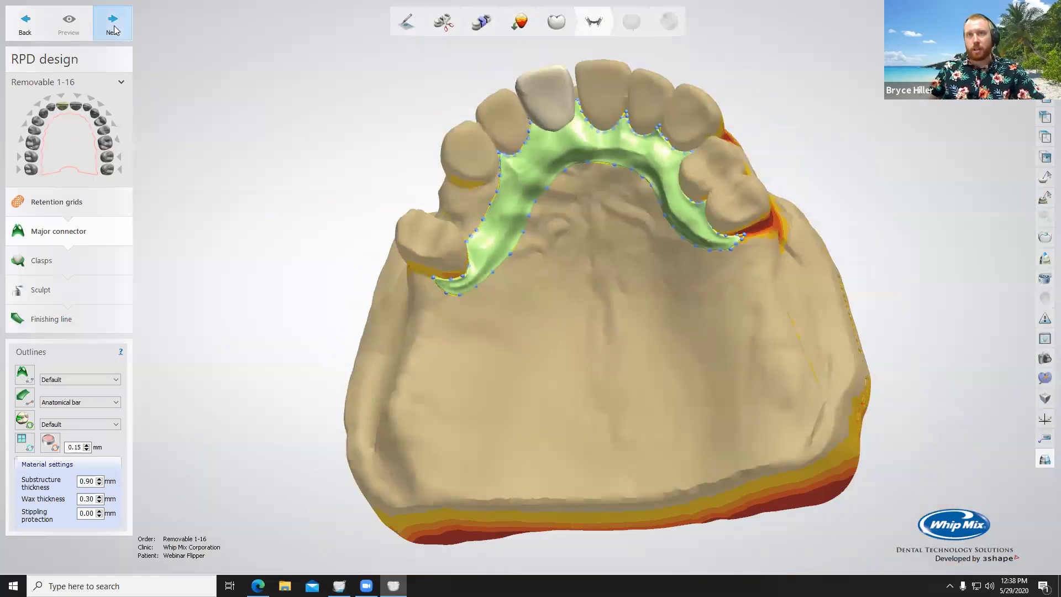
Step: Return to the major connector outline and move its edge points outward into the gap behind the canine on the patient's right
click(114, 29)
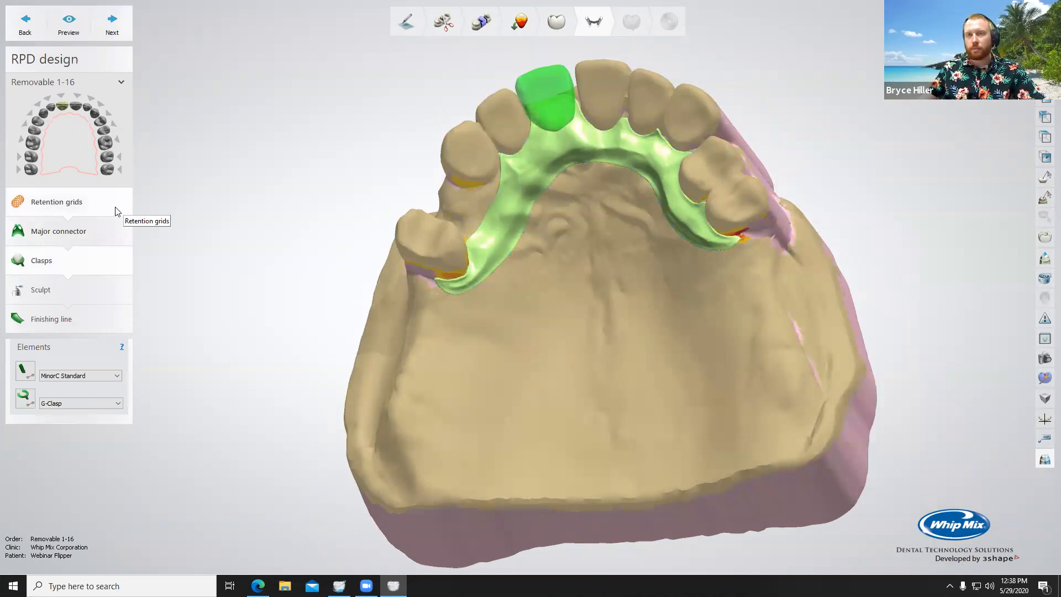
click(83, 232)
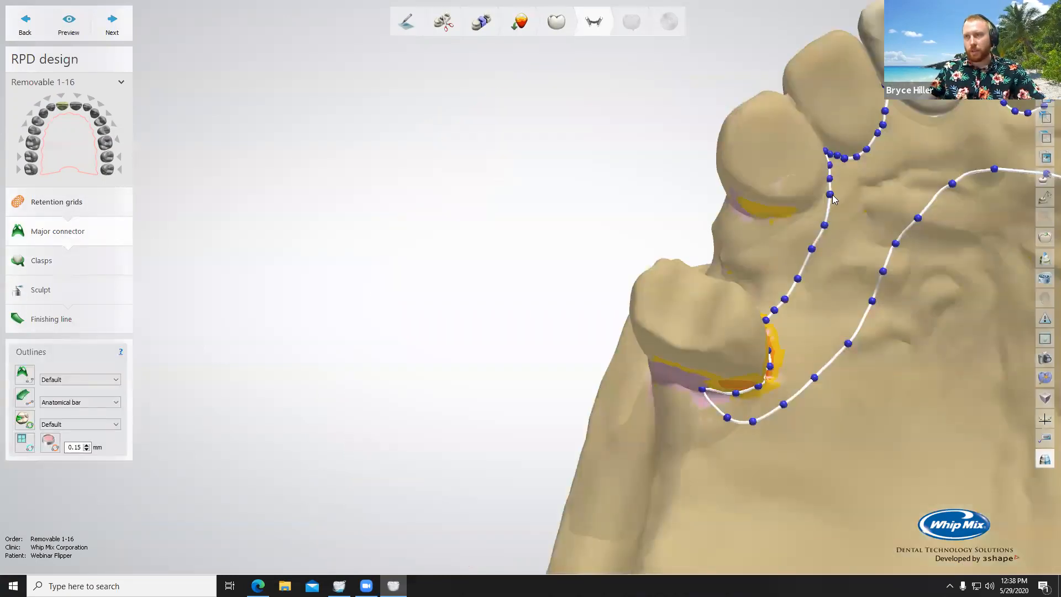
drag(831, 195, 782, 226)
drag(797, 279, 779, 294)
right_drag(814, 308, 780, 311)
drag(777, 311, 774, 307)
drag(781, 261, 778, 255)
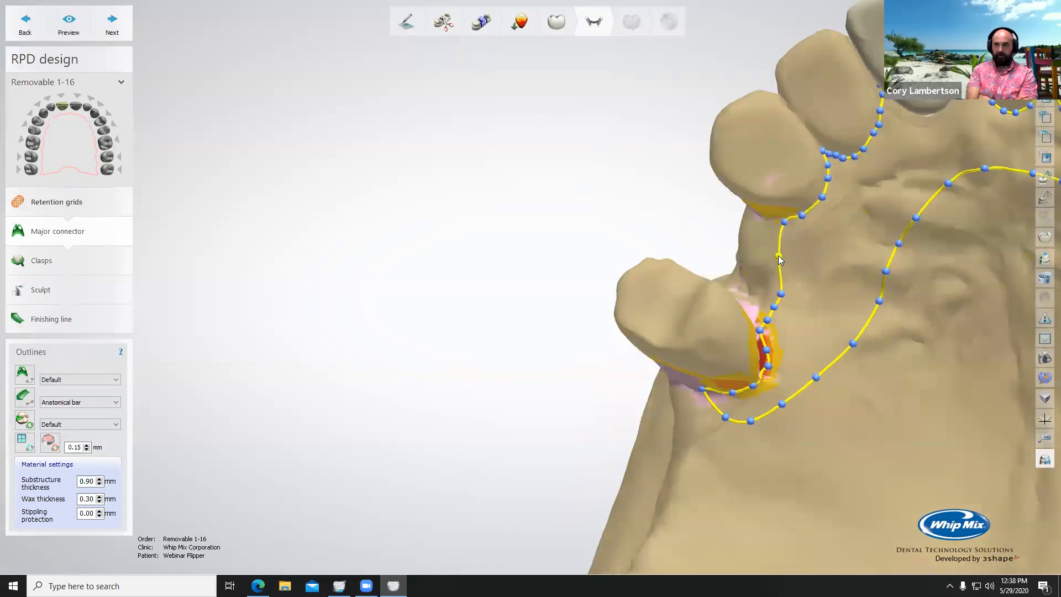
drag(780, 294, 778, 281)
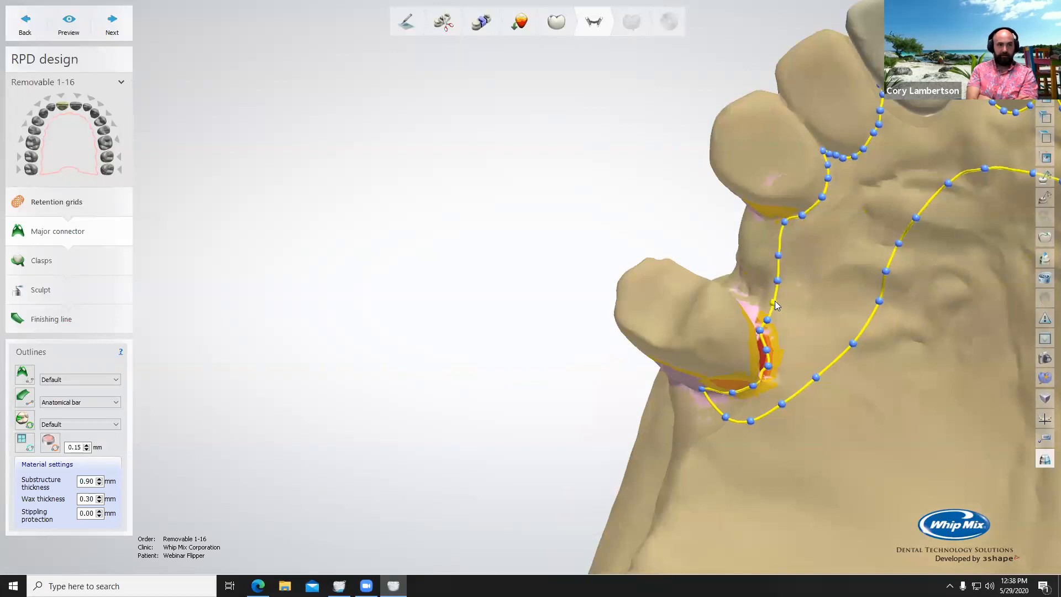
scroll(823, 288, down, 4)
right_drag(717, 269, 786, 288)
scroll(735, 268, up, 3)
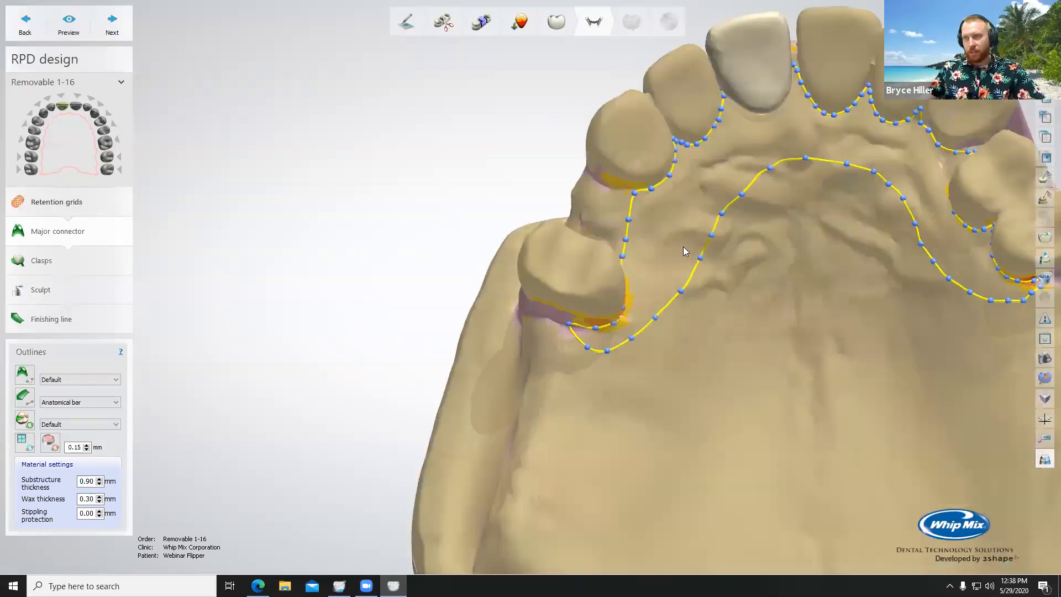
Step: Regenerate the major connector from the adjusted outline and advance past the clasps to sculpting without adding any
click(122, 30)
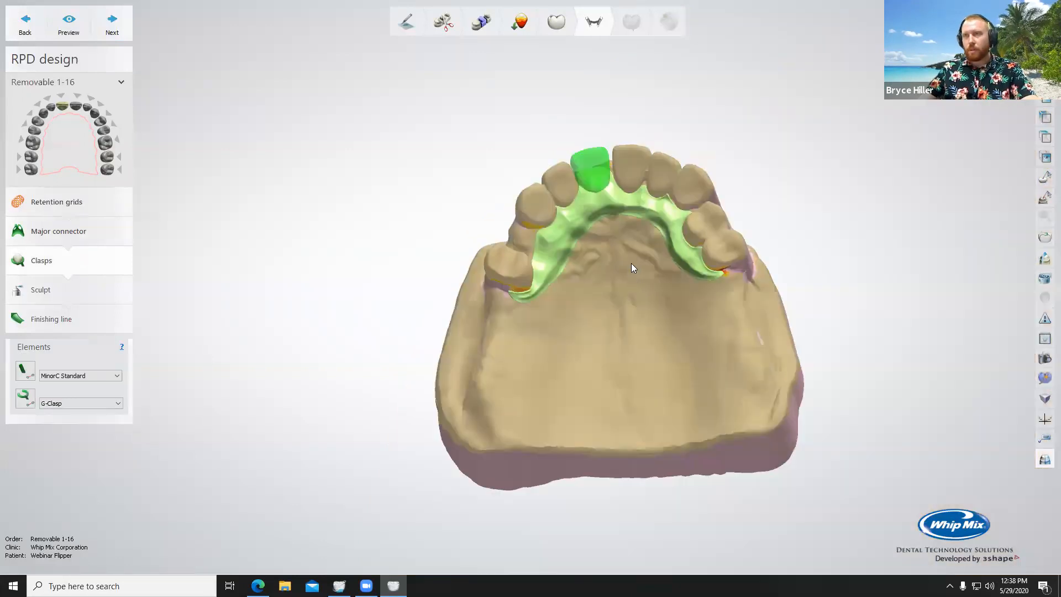
right_drag(632, 264, 562, 261)
scroll(562, 256, up, 3)
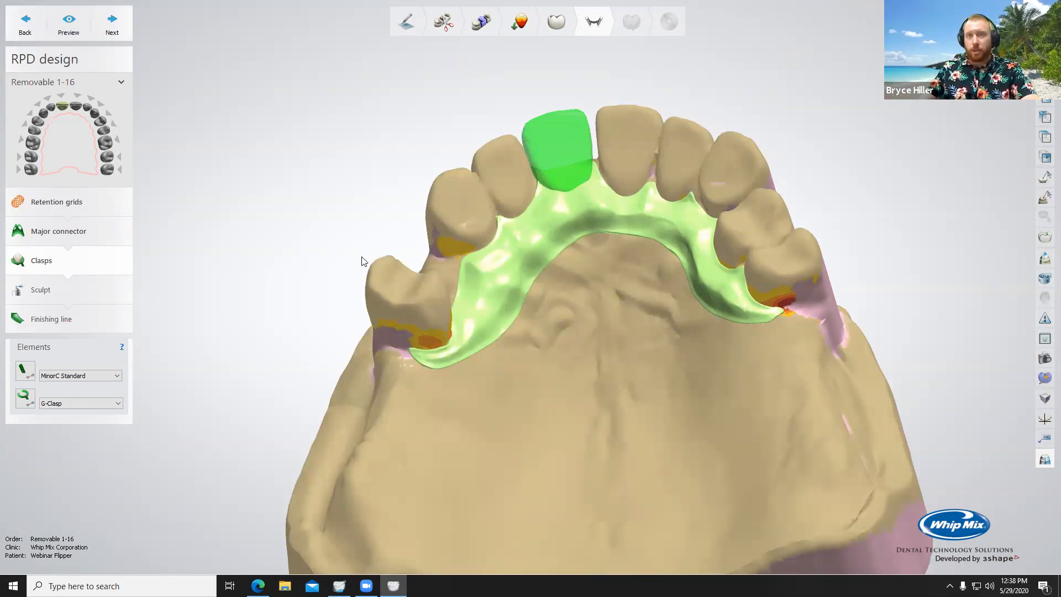
click(108, 23)
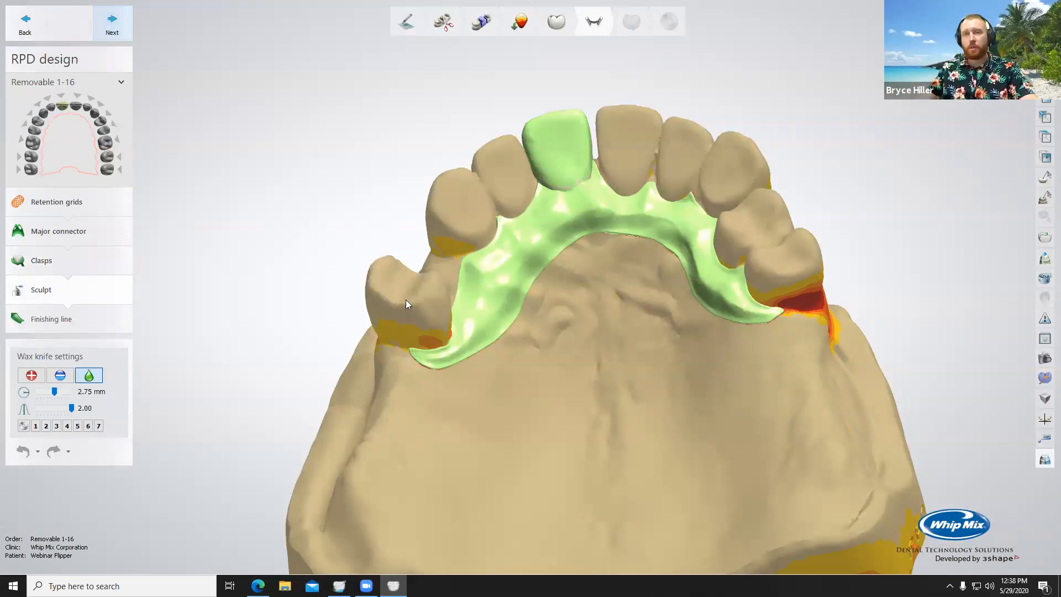
Step: Add wax to the connector near the pontic with the 2.75 mm wax knife, undoing the stroke that runs onto the pontic
click(32, 375)
scroll(503, 263, up, 5)
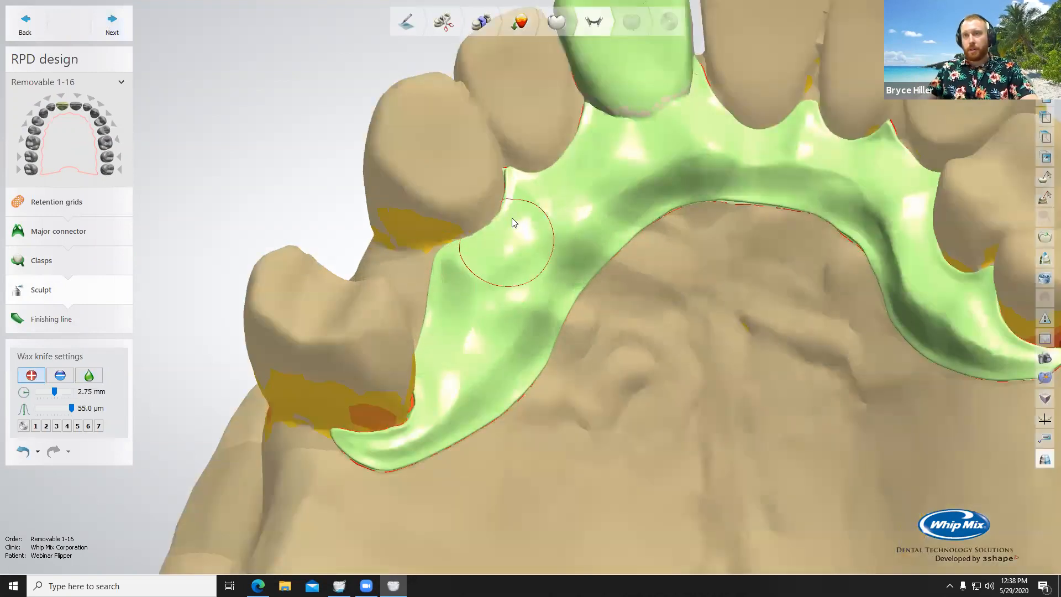
mouse_move(557, 189)
mouse_down()
mouse_move(568, 150)
mouse_move(558, 168)
mouse_move(573, 180)
mouse_up()
middle_drag(650, 114, 657, 262)
drag(657, 262, 622, 82)
mouse_move(676, 310)
right_down()
mouse_move(757, 296)
mouse_move(686, 253)
right_up()
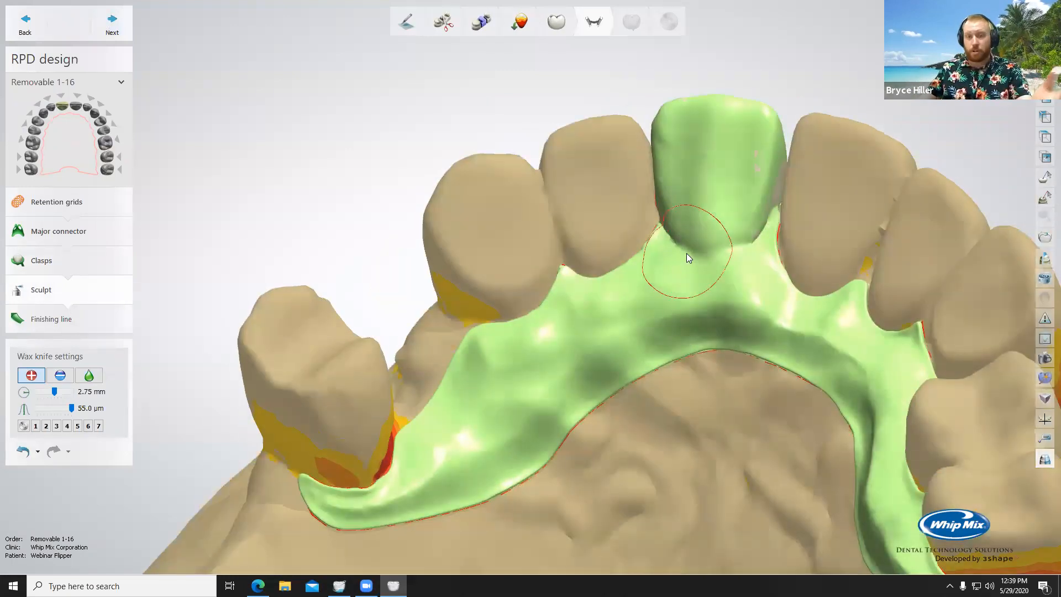
click(23, 451)
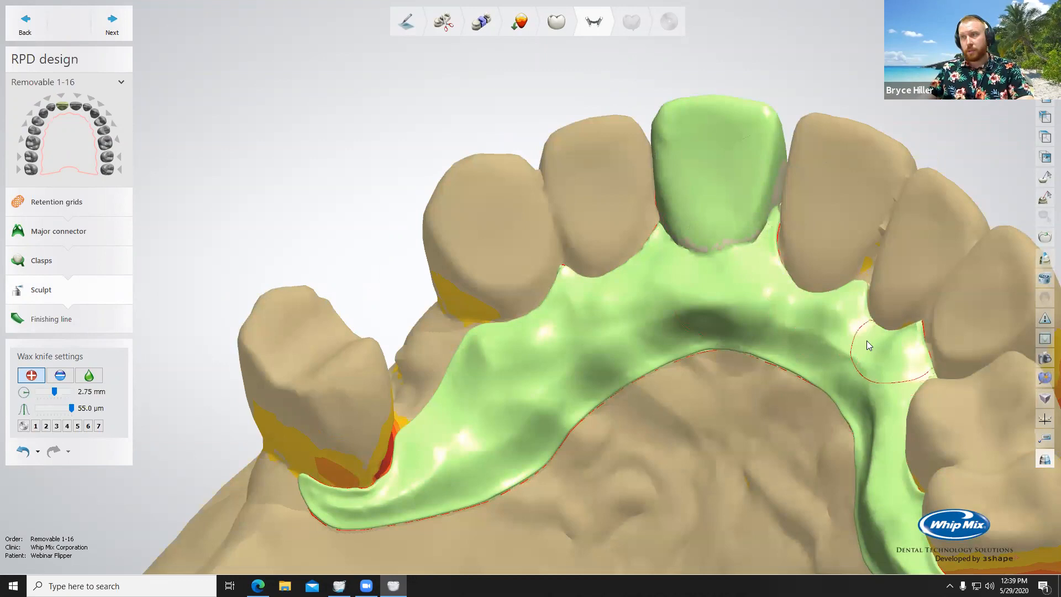
Step: Build up wax along both arms of the connector with the 2.75 mm wax knife at 55.0 µm
scroll(831, 381, down, 5)
middle_drag(718, 284, 623, 224)
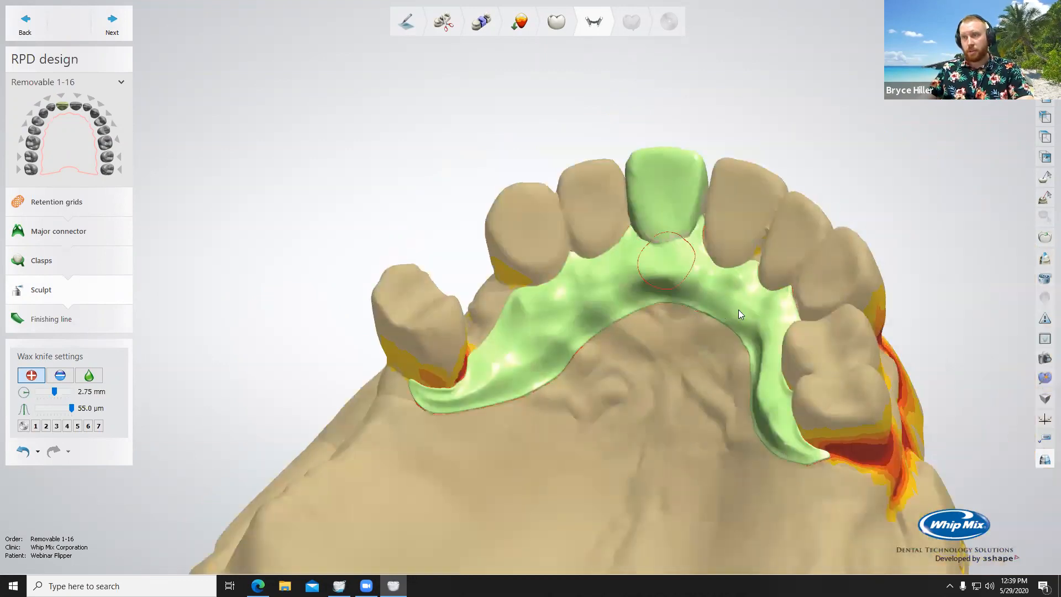
right_drag(738, 309, 799, 335)
drag(860, 426, 877, 486)
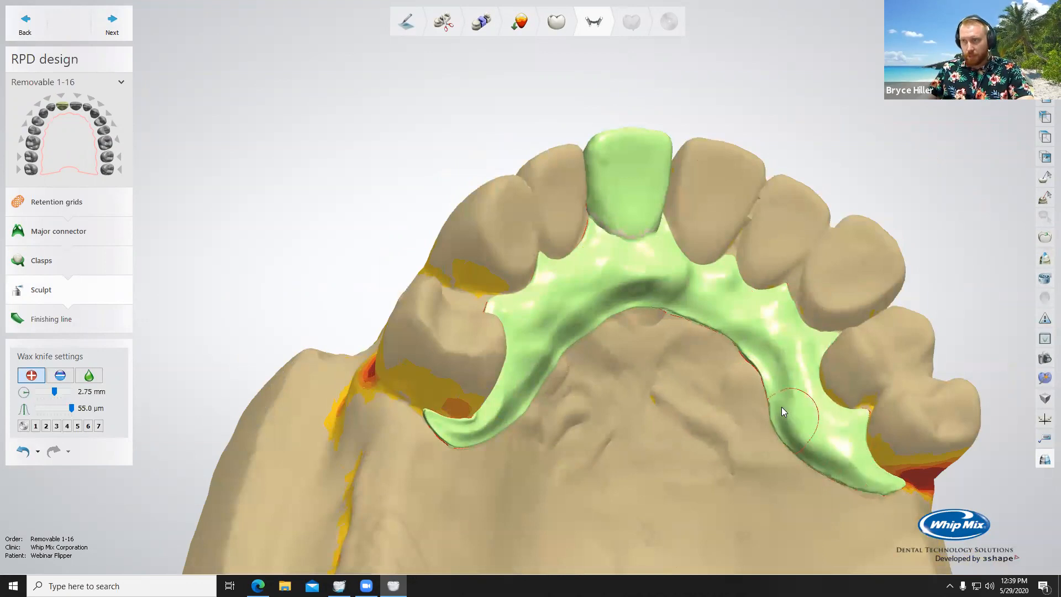
right_drag(616, 305, 419, 430)
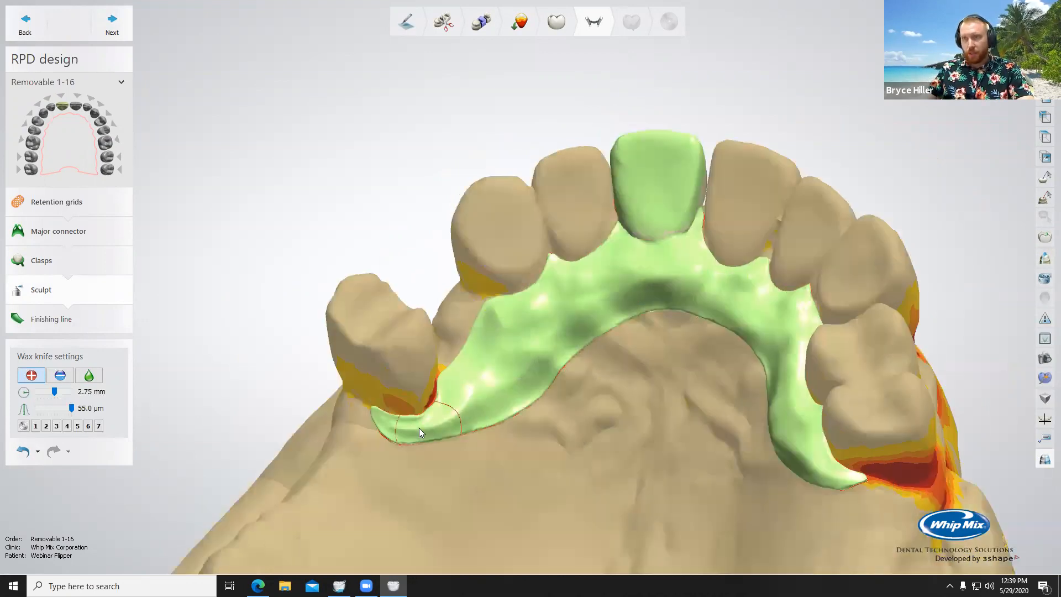
drag(419, 428, 421, 414)
mouse_move(457, 381)
mouse_down()
mouse_move(480, 330)
mouse_move(479, 400)
mouse_move(507, 405)
mouse_move(574, 344)
mouse_move(538, 254)
mouse_move(498, 335)
mouse_move(562, 335)
mouse_move(612, 304)
mouse_move(657, 305)
mouse_up()
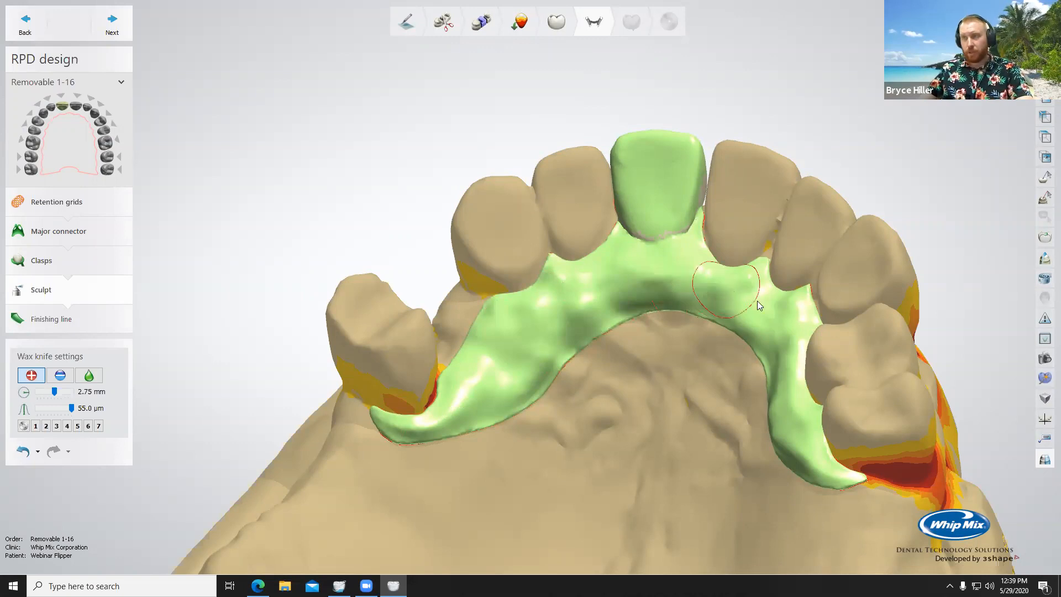
Step: Add more wax to thicken the connector arm on the patient's left
right_drag(894, 388, 803, 366)
mouse_move(750, 366)
mouse_down()
mouse_move(763, 389)
mouse_move(850, 427)
mouse_move(888, 478)
mouse_move(872, 470)
mouse_up()
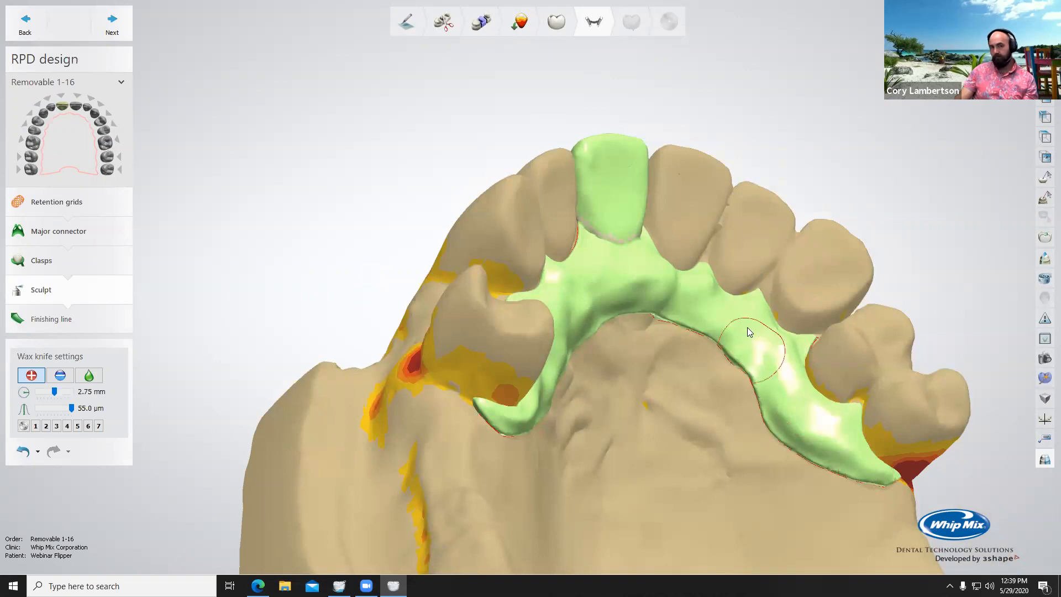
right_drag(749, 321, 780, 333)
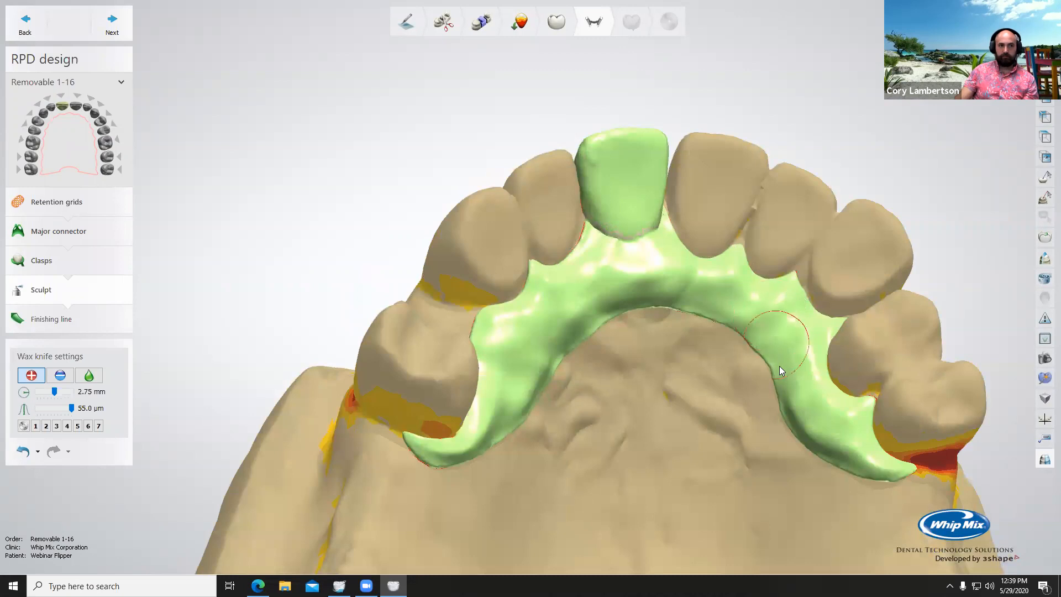
right_drag(795, 376, 657, 381)
Step: Smooth the built-up wax across the whole connector with the 2.75 mm wax knife at strength 2.00
click(96, 378)
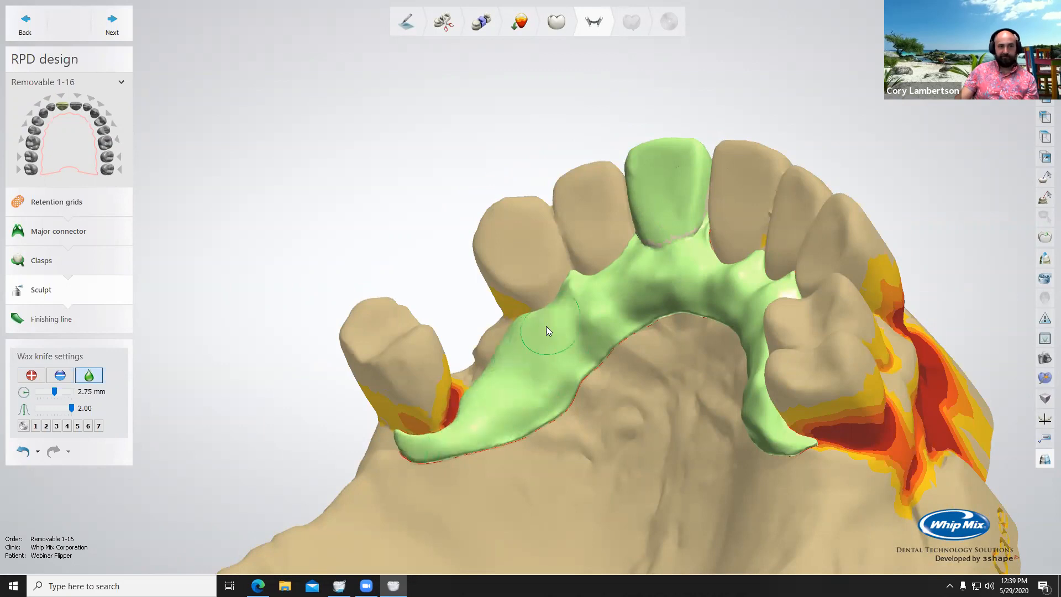
right_drag(546, 326, 559, 357)
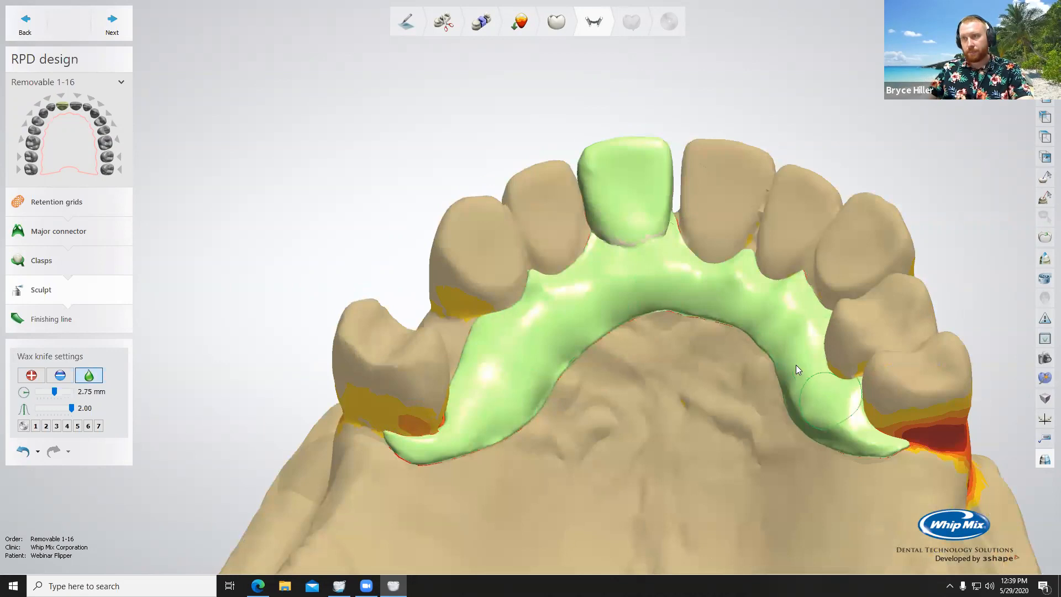
right_drag(855, 433, 786, 308)
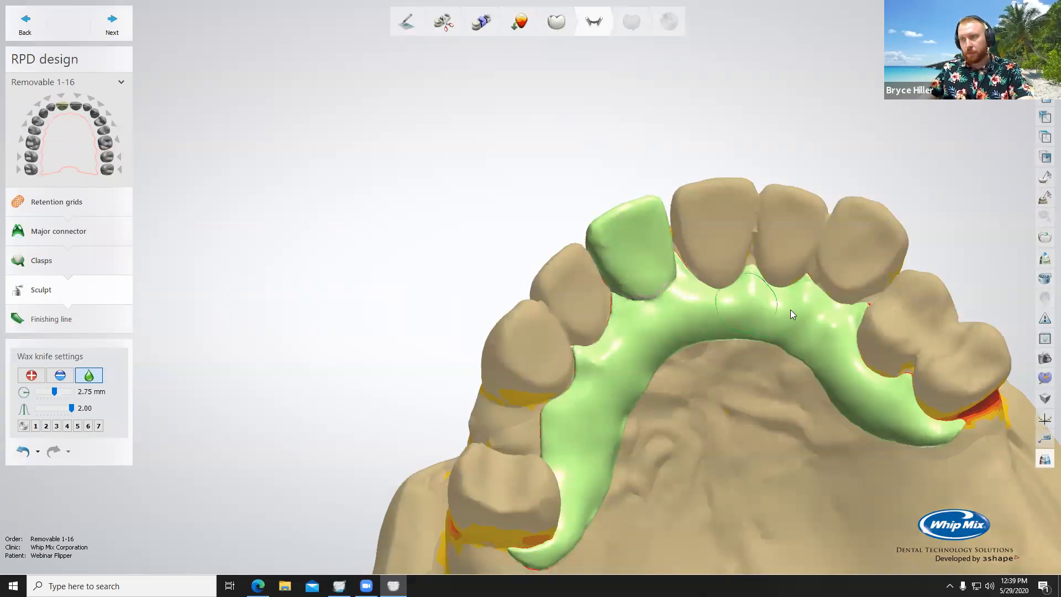
Step: Fade out the model from the labial side until the pontic's cervical junction with the connector is exposed
scroll(753, 304, down, 4)
right_drag(753, 304, 697, 342)
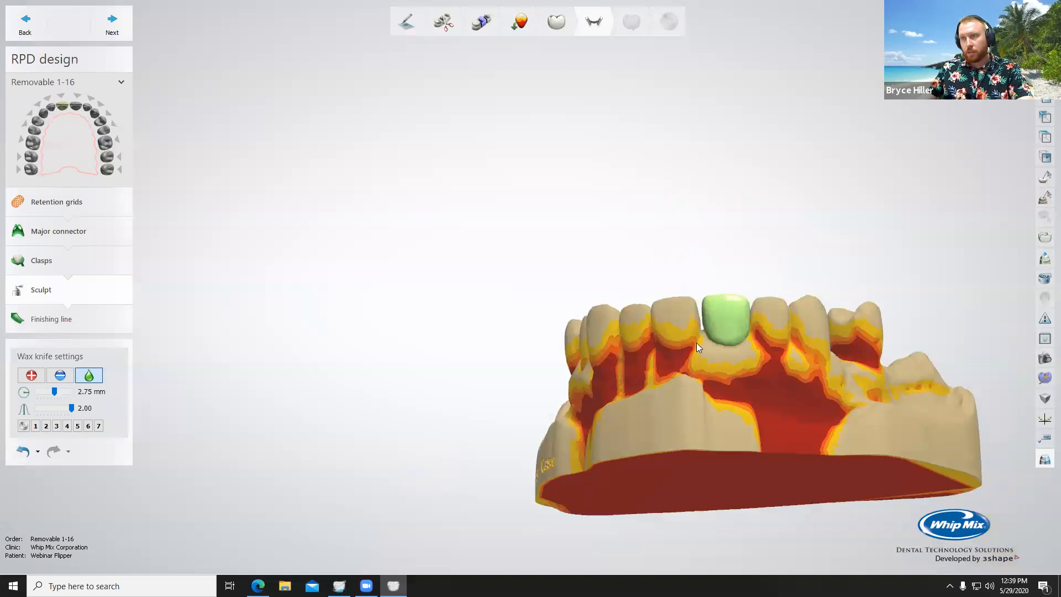
scroll(696, 342, up, 5)
right_drag(788, 356, 805, 301)
right_drag(798, 349, 792, 358)
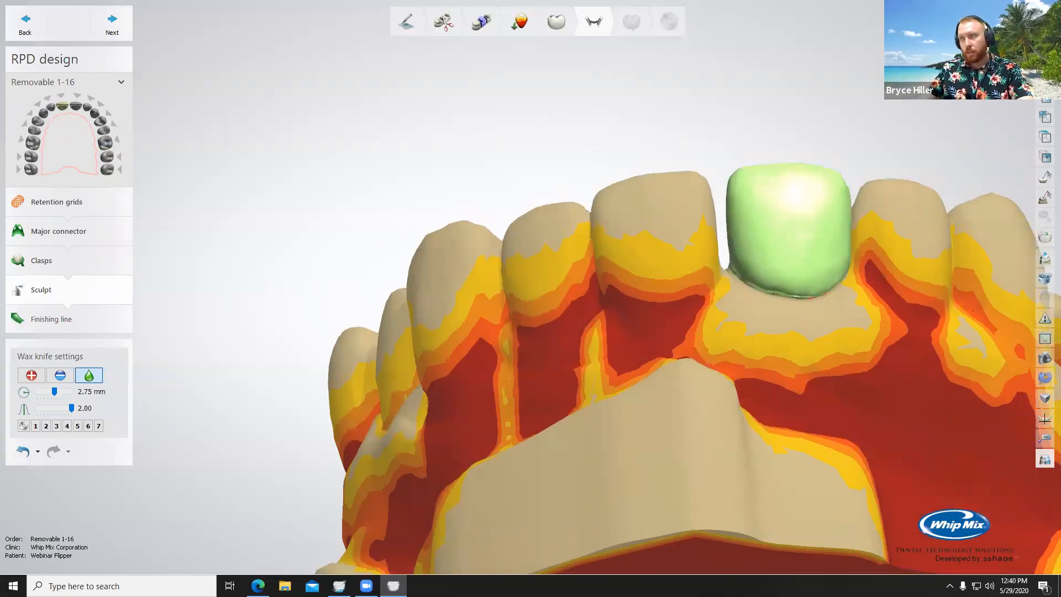
drag(1022, 33, 983, 34)
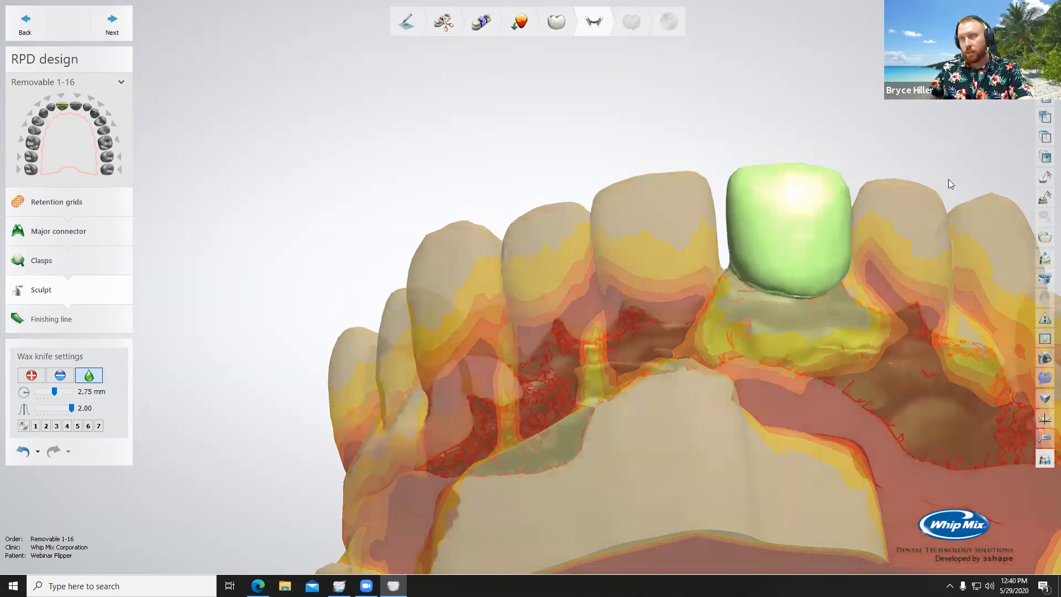
right_drag(932, 142, 772, 214)
scroll(768, 169, up, 5)
drag(983, 34, 953, 35)
right_drag(795, 194, 771, 237)
Step: Smooth the seam between the pontic's cervical edge and the connector with a 0.50 mm wax knife
scroll(770, 236, up, 3)
ctrl+scroll(702, 221, down, 5)
ctrl+scroll(703, 191, down, 2)
mouse_move(753, 175)
mouse_down()
mouse_move(855, 190)
mouse_move(946, 219)
mouse_up()
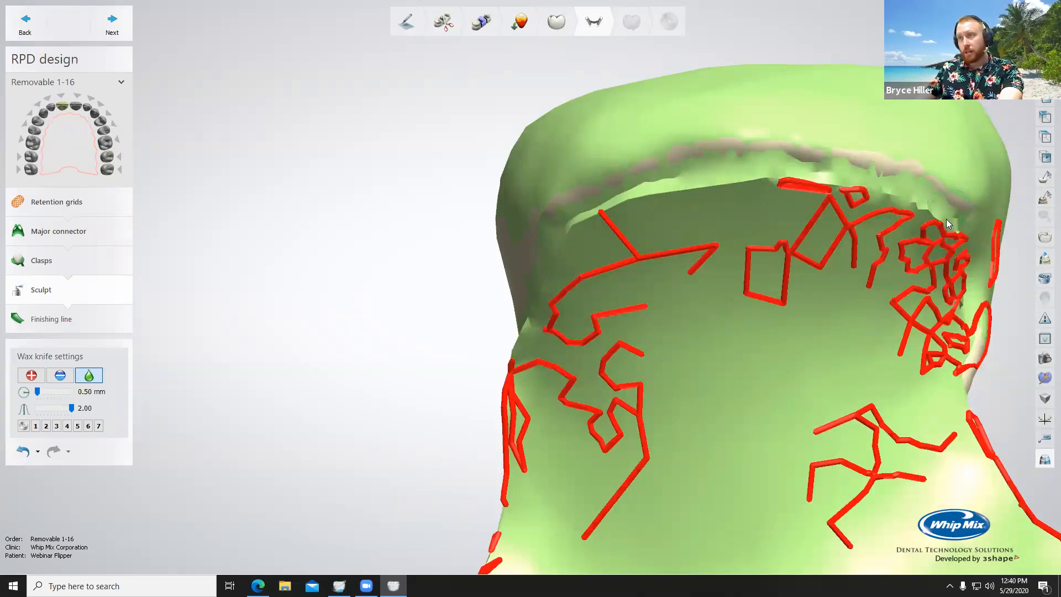
mouse_move(665, 229)
mouse_down()
mouse_move(685, 157)
mouse_move(584, 205)
mouse_move(550, 259)
mouse_up()
drag(606, 203, 734, 195)
Step: Fill the seam along the pontic's cervical edge by adding wax with a 1.40 mm wax knife at 55.0 µm
click(31, 375)
ctrl+scroll(674, 164, up, 3)
mouse_move(675, 158)
mouse_down()
mouse_move(824, 153)
mouse_move(954, 200)
mouse_up()
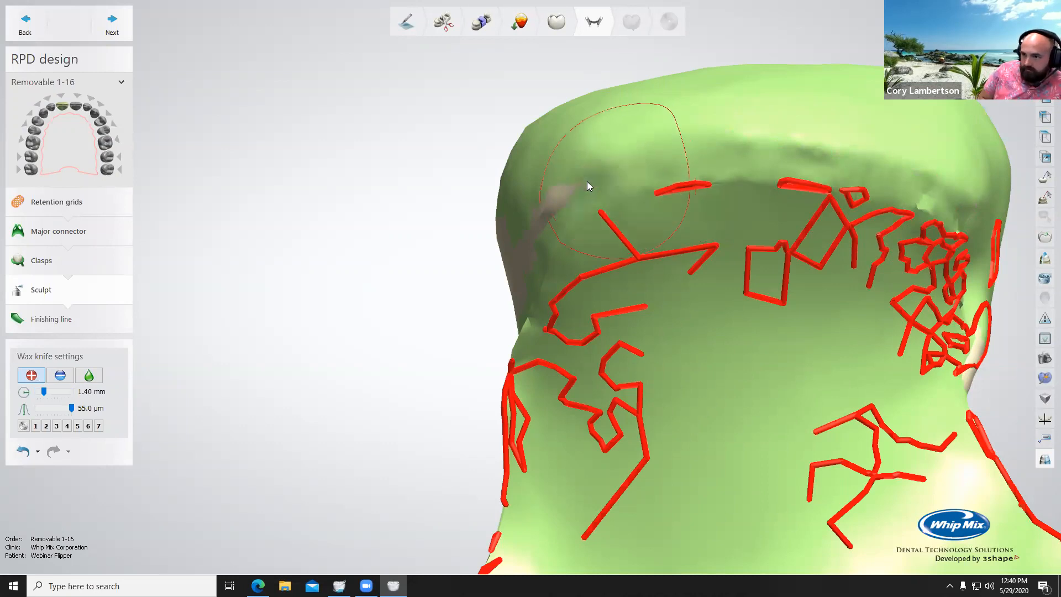
Step: Add wax around the sides and remaining edge of the pontic junction with a 0.95 mm wax knife
ctrl+scroll(587, 181, down, 3)
right_drag(565, 190, 475, 234)
mouse_move(485, 214)
mouse_down()
mouse_move(468, 267)
mouse_move(435, 297)
mouse_move(481, 234)
mouse_move(570, 195)
mouse_move(544, 192)
mouse_move(631, 174)
mouse_move(730, 174)
mouse_up()
mouse_move(730, 174)
right_down()
mouse_move(789, 178)
mouse_move(770, 175)
right_up()
drag(812, 181, 824, 187)
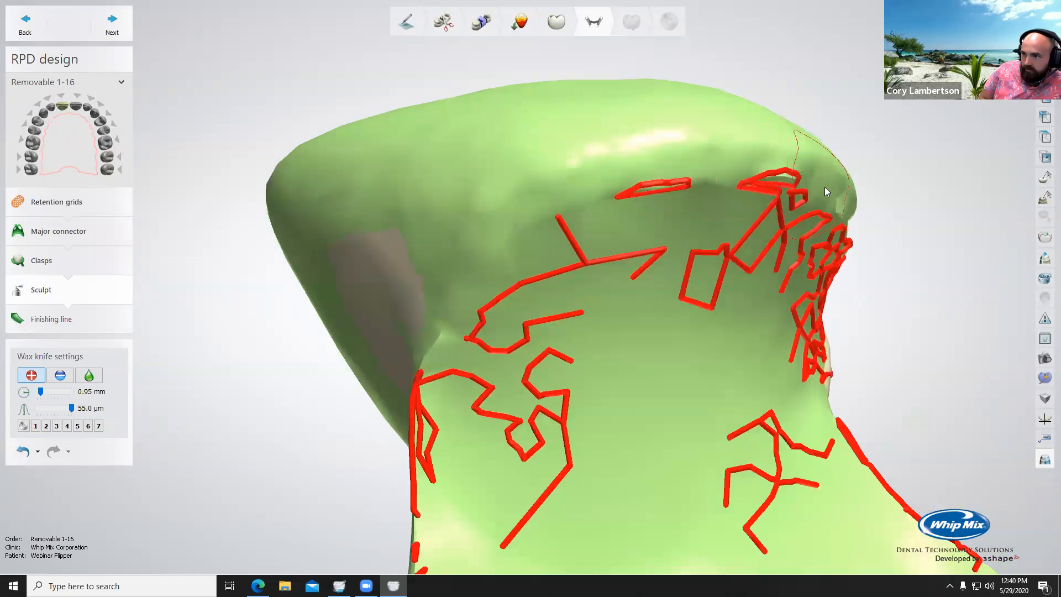
right_drag(825, 187, 911, 199)
middle_drag(912, 199, 559, 116)
drag(559, 116, 678, 155)
Step: Smooth the pontic's junction with the connector using a 0.95 mm wax knife at 2.00, and undo the last smoothing stroke
click(89, 375)
mouse_move(547, 97)
mouse_down()
mouse_move(620, 135)
mouse_move(613, 126)
mouse_up()
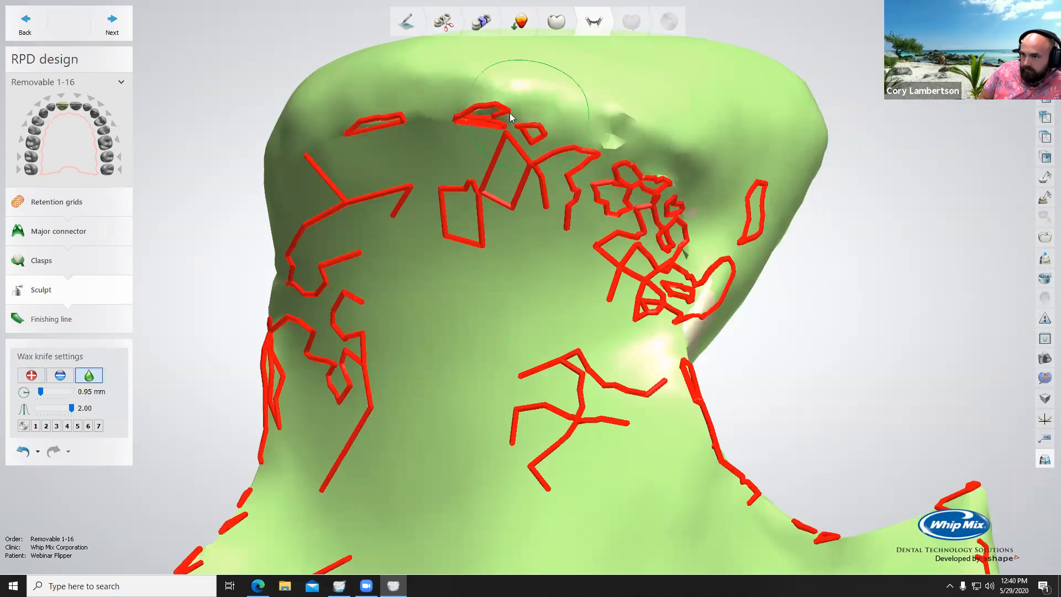
scroll(534, 214, down, 3)
right_drag(535, 210, 515, 195)
drag(515, 196, 496, 193)
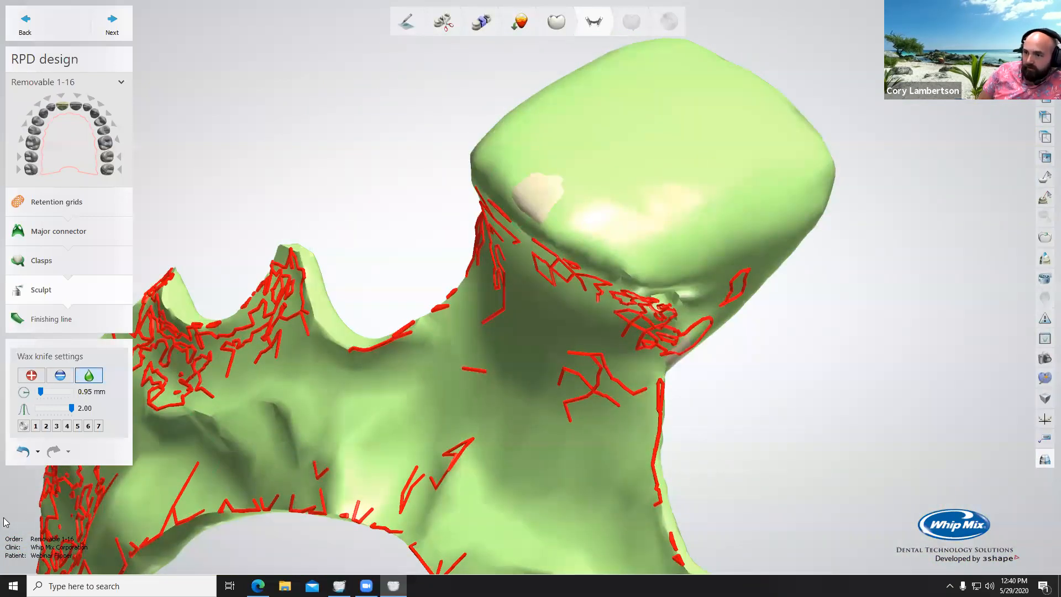
click(23, 451)
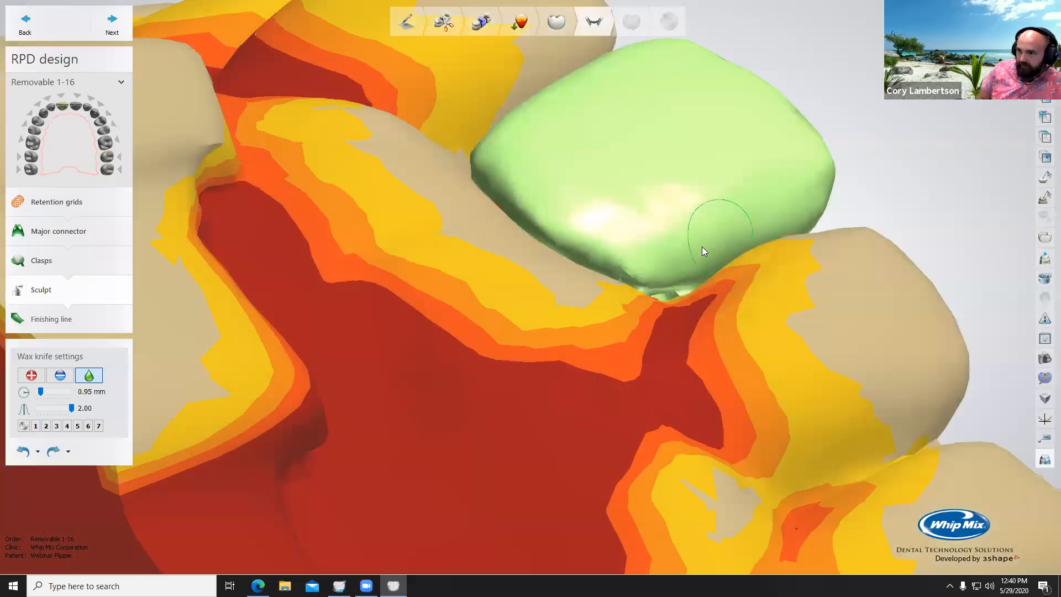
Step: Examine the pontic's labial fit against the neighbouring teeth and the connector's palatal shape with the model shown
scroll(702, 247, down, 3)
right_drag(702, 247, 666, 335)
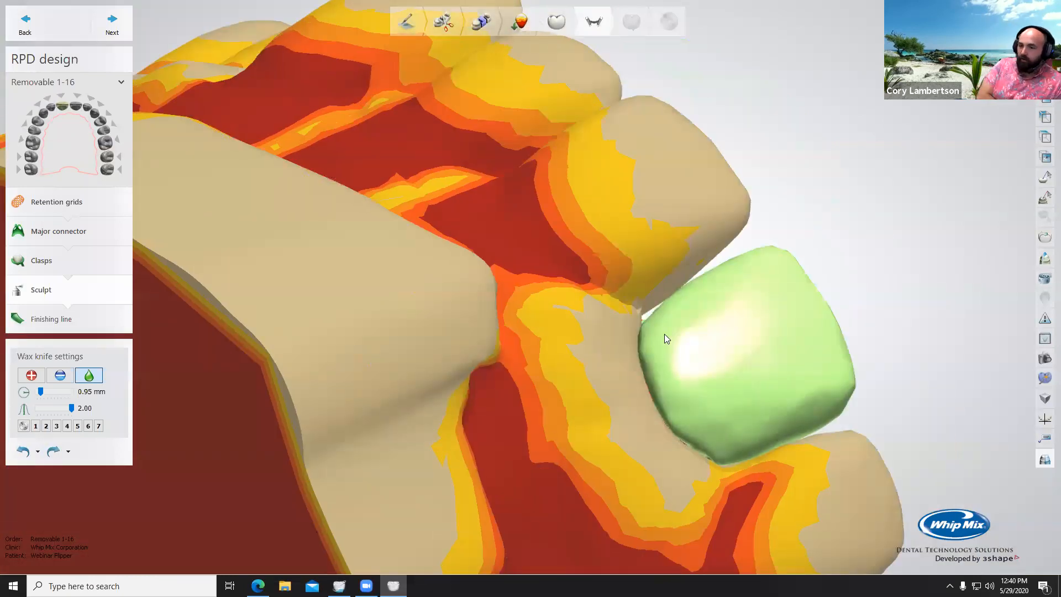
scroll(664, 326, up, 3)
drag(753, 317, 779, 326)
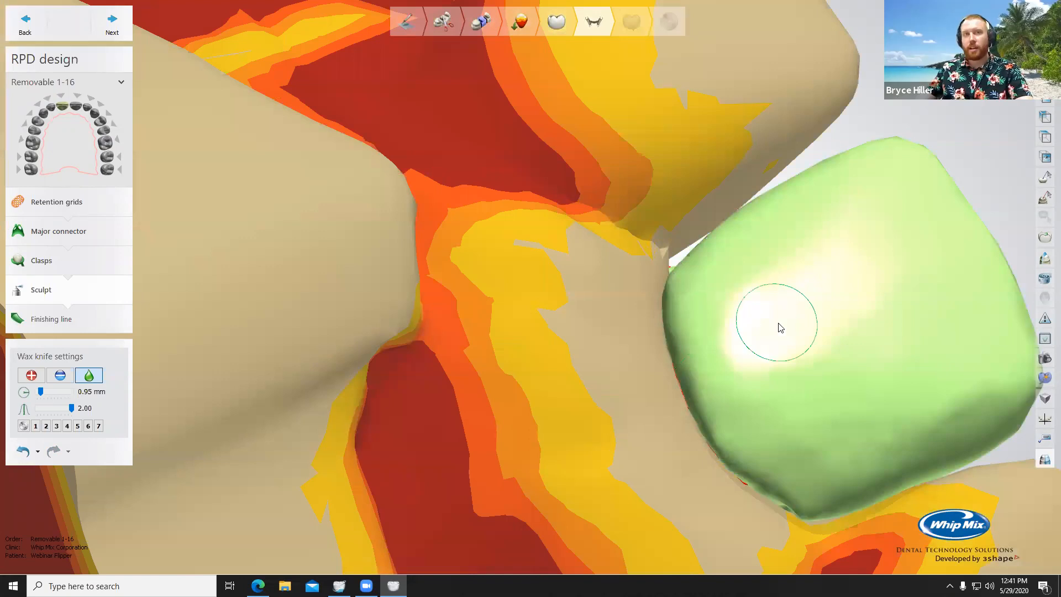
scroll(772, 324, down, 4)
right_drag(761, 326, 687, 438)
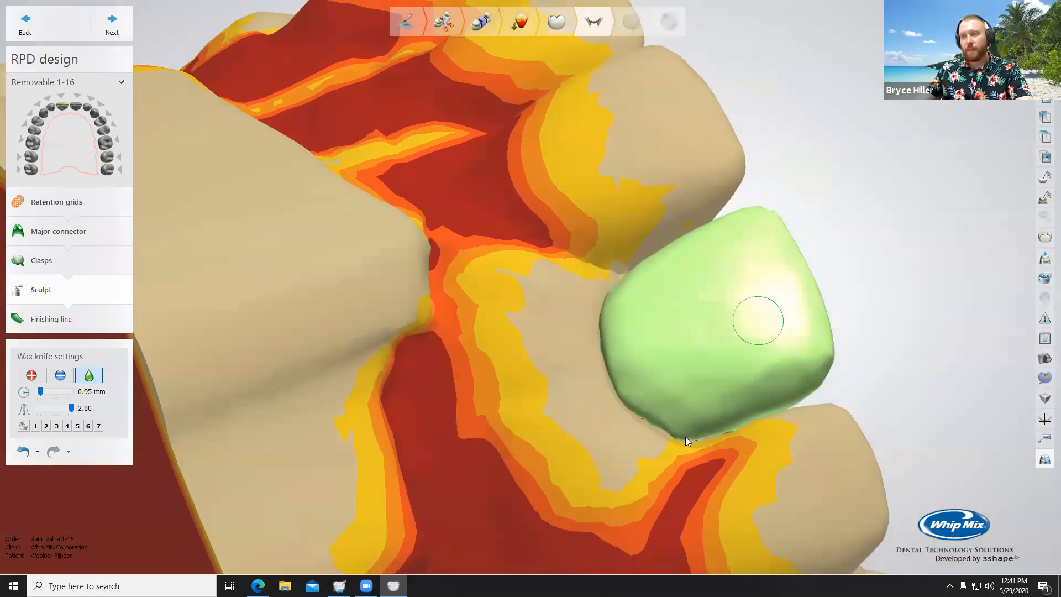
right_drag(797, 427, 748, 363)
scroll(743, 405, up, 3)
right_drag(742, 402, 667, 339)
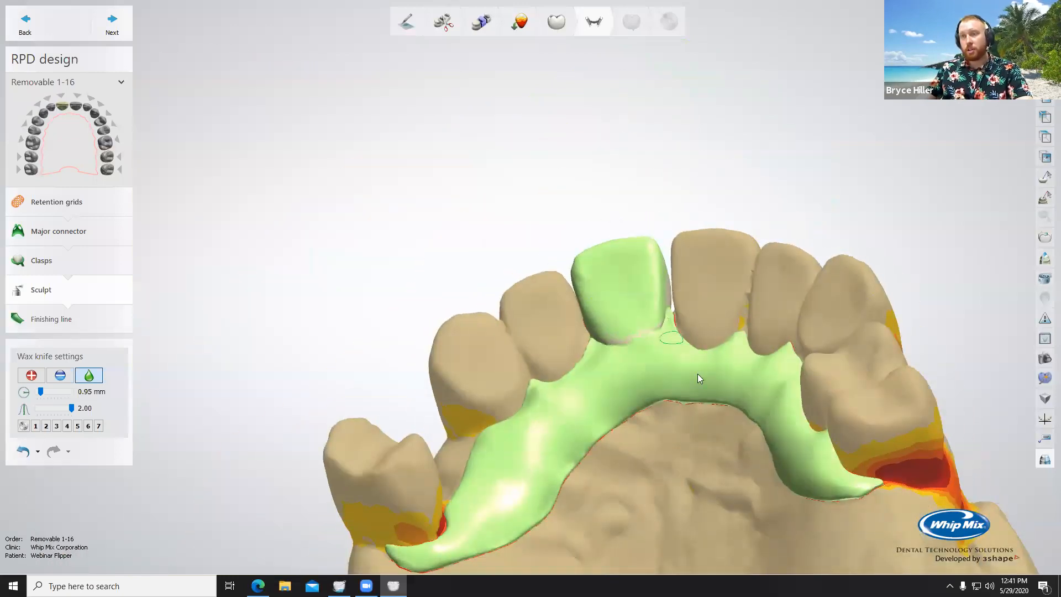
scroll(697, 374, down, 3)
right_drag(685, 438, 646, 359)
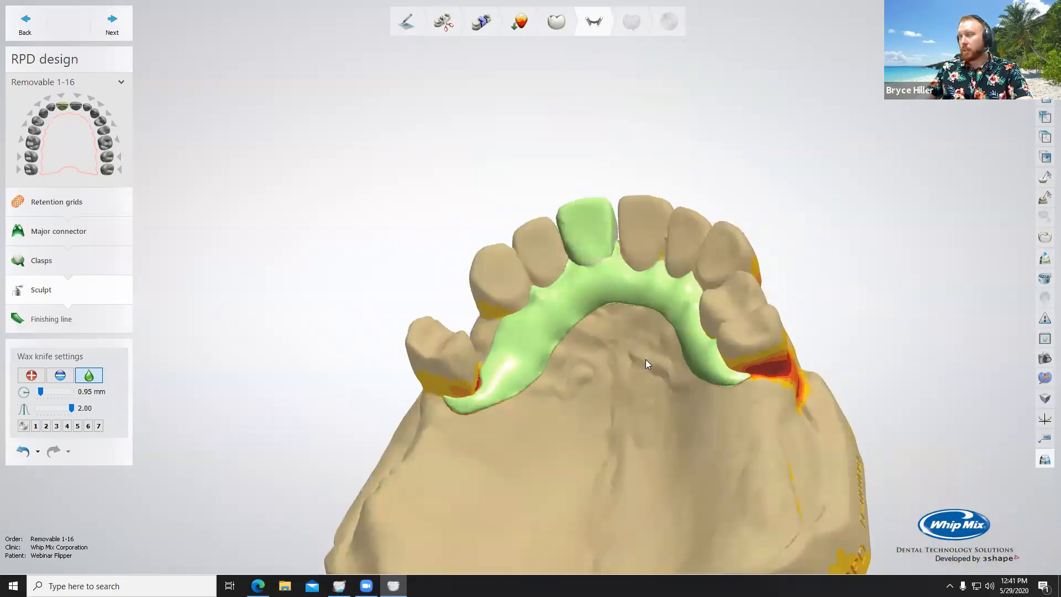
Step: Finish the RPD design with the FLine Standard outline and proceed to sculpting in the Finalize stage
click(109, 25)
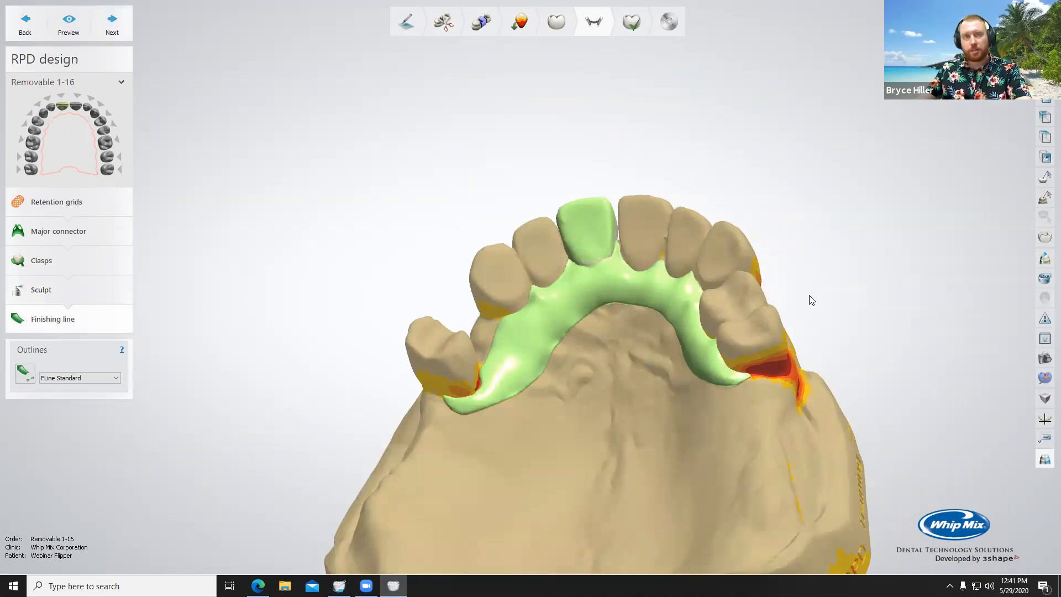
click(113, 22)
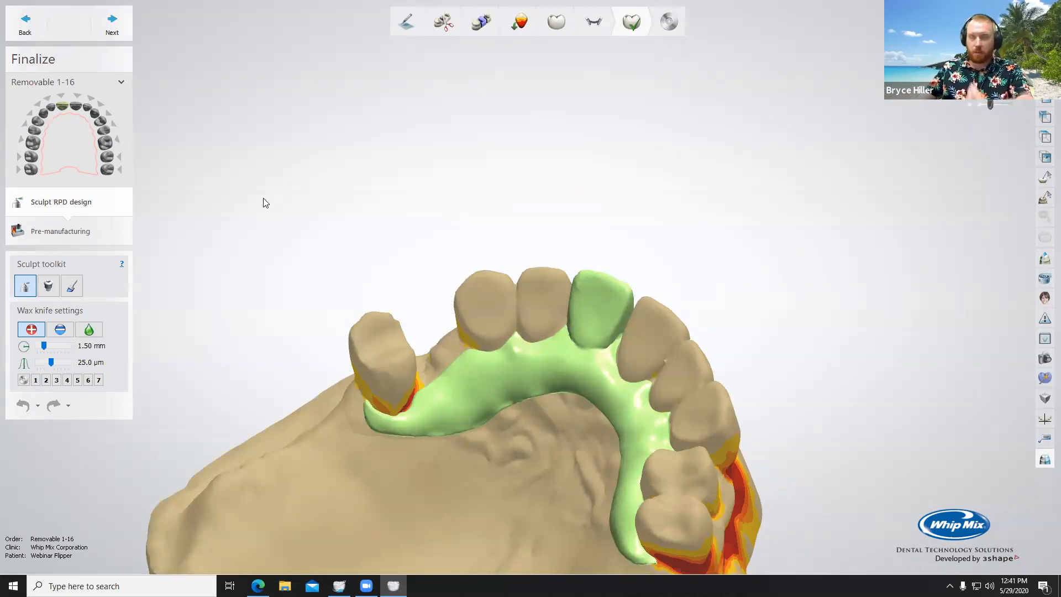
right_drag(523, 410, 539, 459)
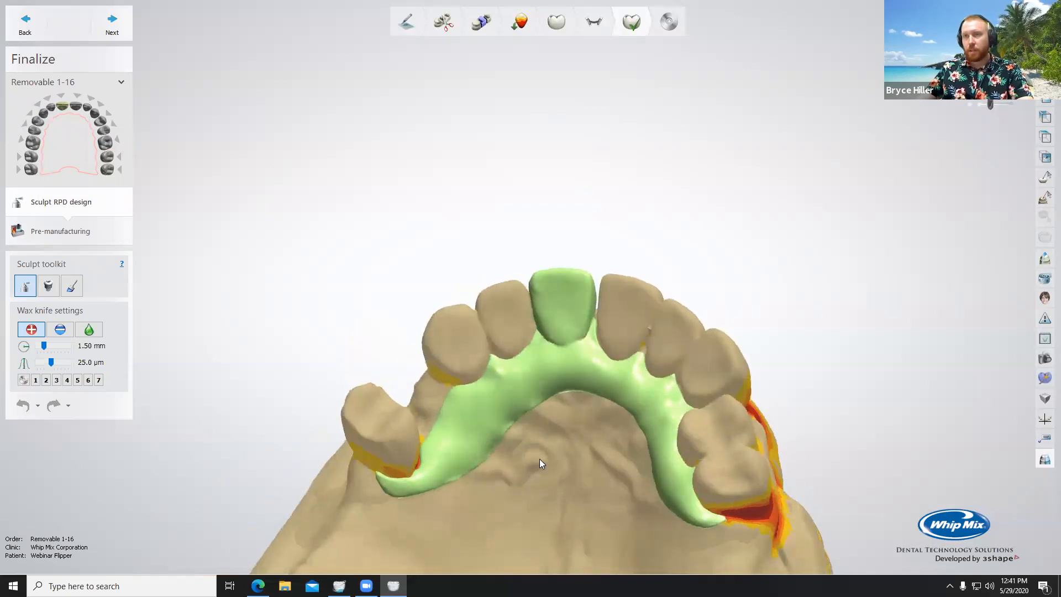
Step: Review the attachment options, switch to surface selection for the connector, and clear the entire preselected area
click(48, 286)
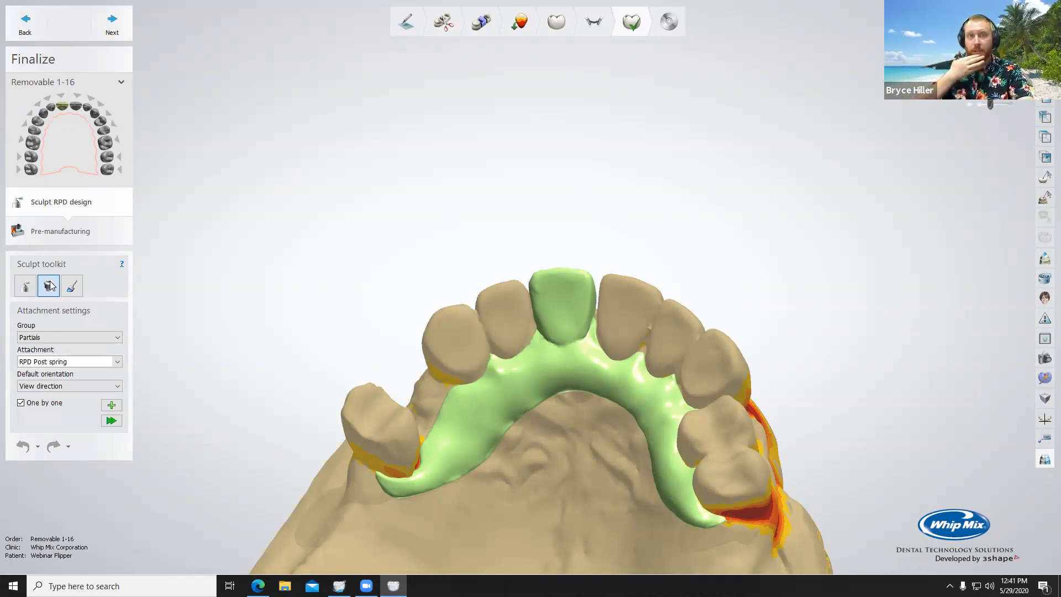
click(77, 291)
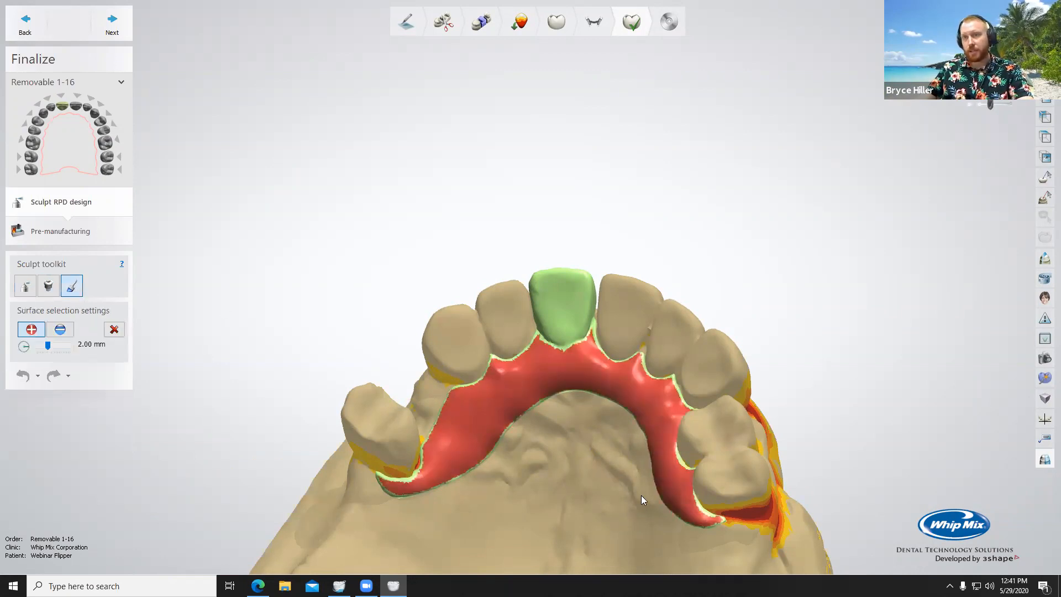
scroll(617, 462, up, 3)
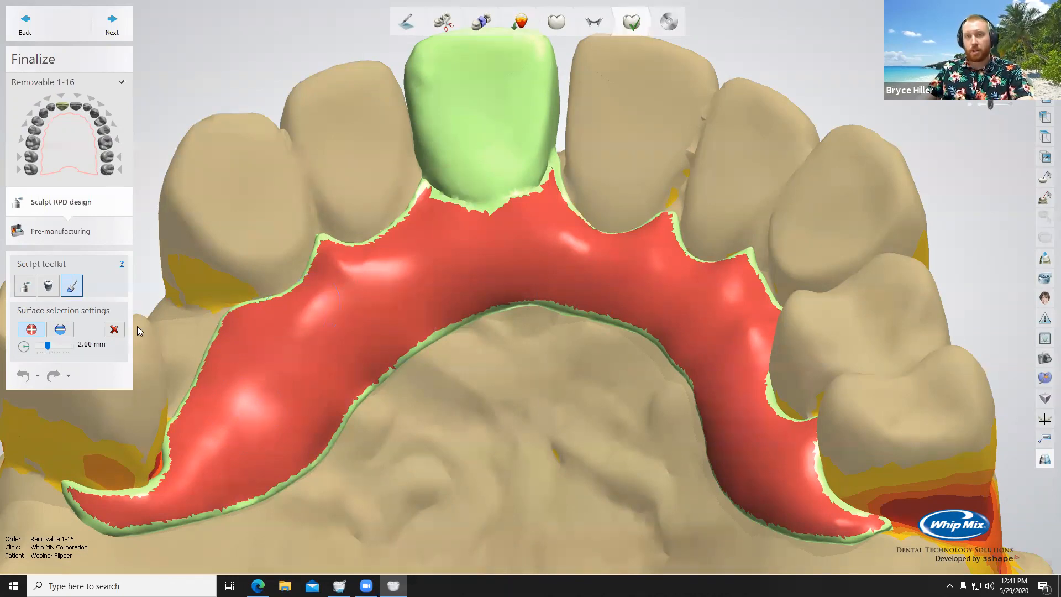
click(115, 330)
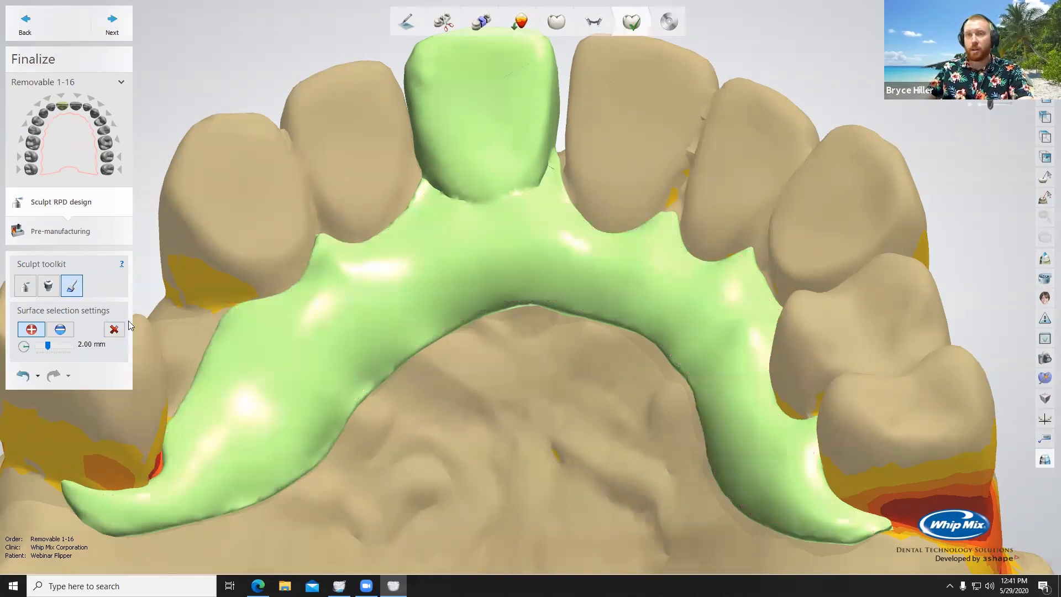
Step: Try marking surface patches along the connector with a 2.00 mm selection brush, and clear the selection
drag(406, 313, 389, 267)
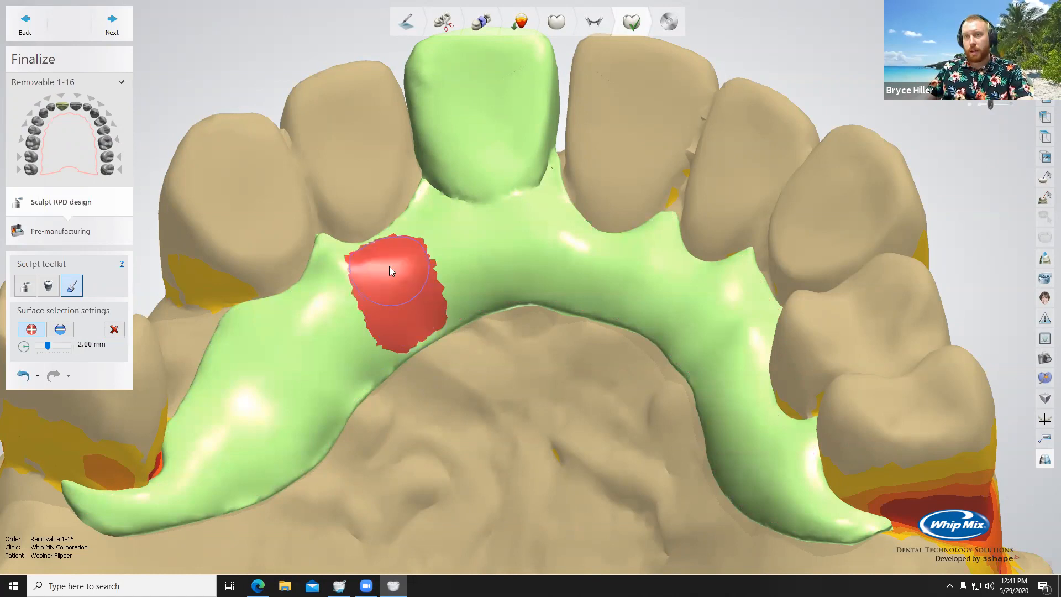
click(322, 379)
click(558, 261)
click(735, 298)
click(745, 387)
click(776, 453)
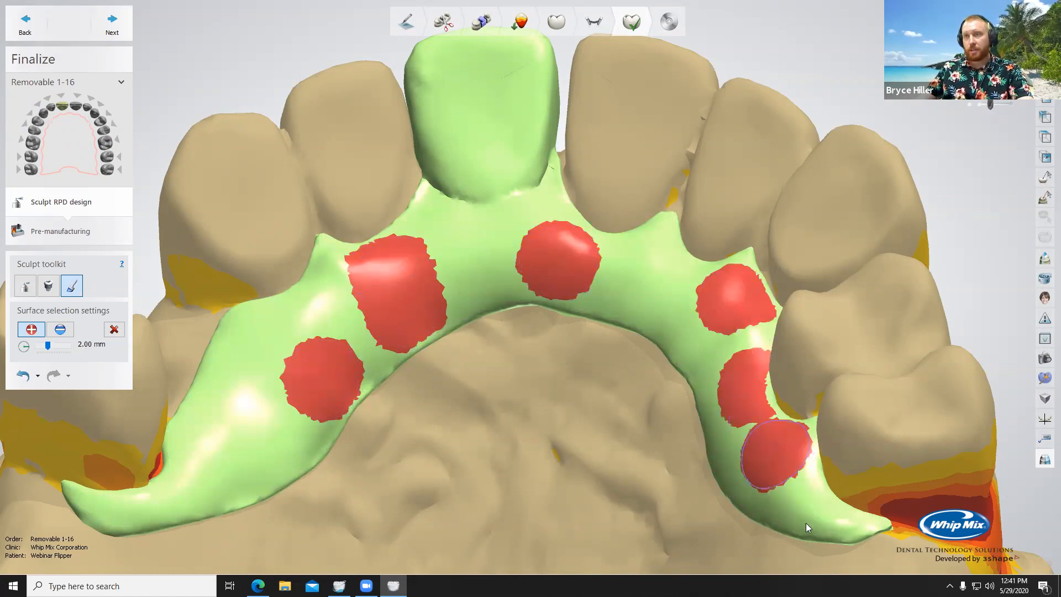
click(810, 509)
click(679, 272)
click(626, 285)
mouse_move(462, 354)
mouse_down()
mouse_move(416, 280)
mouse_move(308, 203)
mouse_up()
click(114, 329)
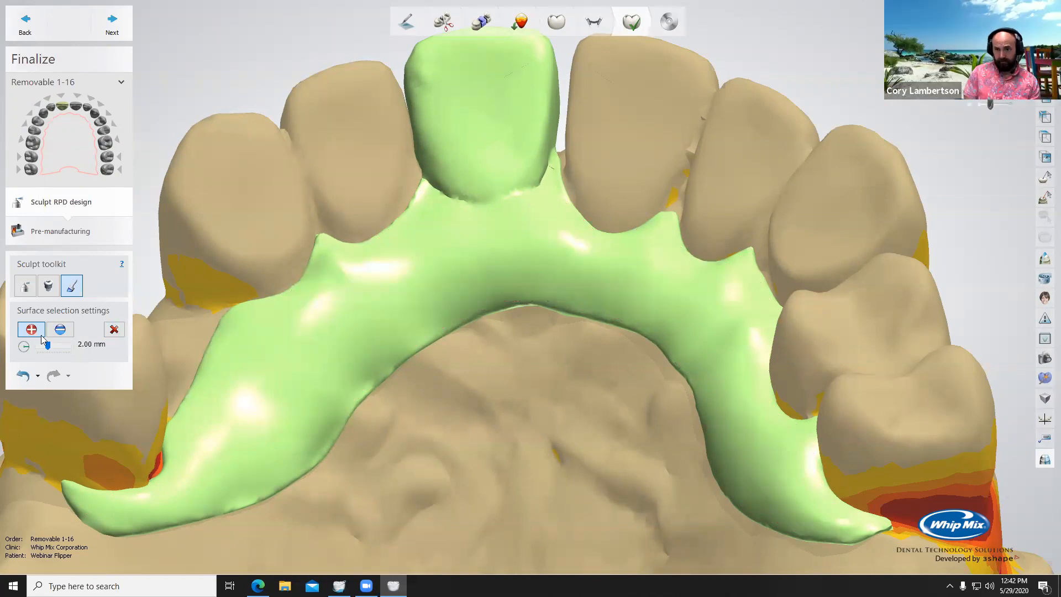
Step: Examine the finished connector and pontic from close up and across the whole arch
right_drag(466, 334, 495, 299)
right_drag(514, 211, 447, 128)
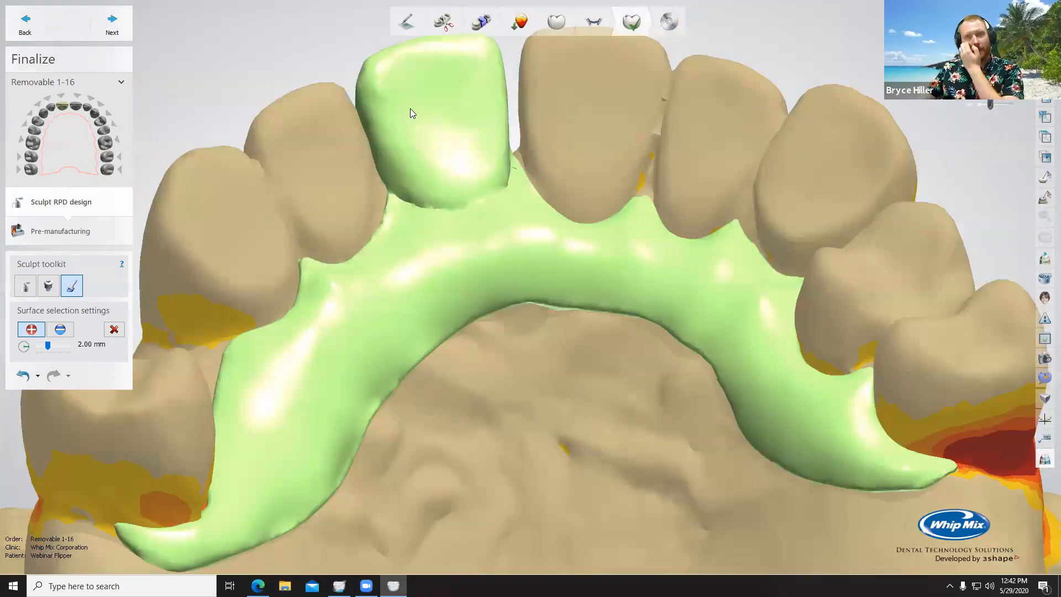
scroll(552, 171, up, 1)
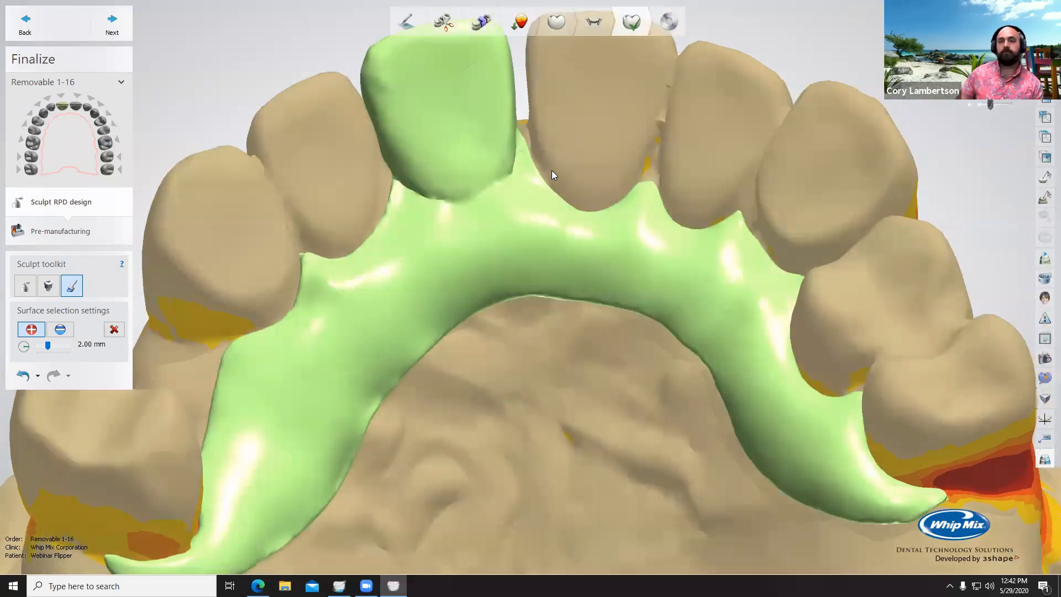
scroll(516, 171, down, 4)
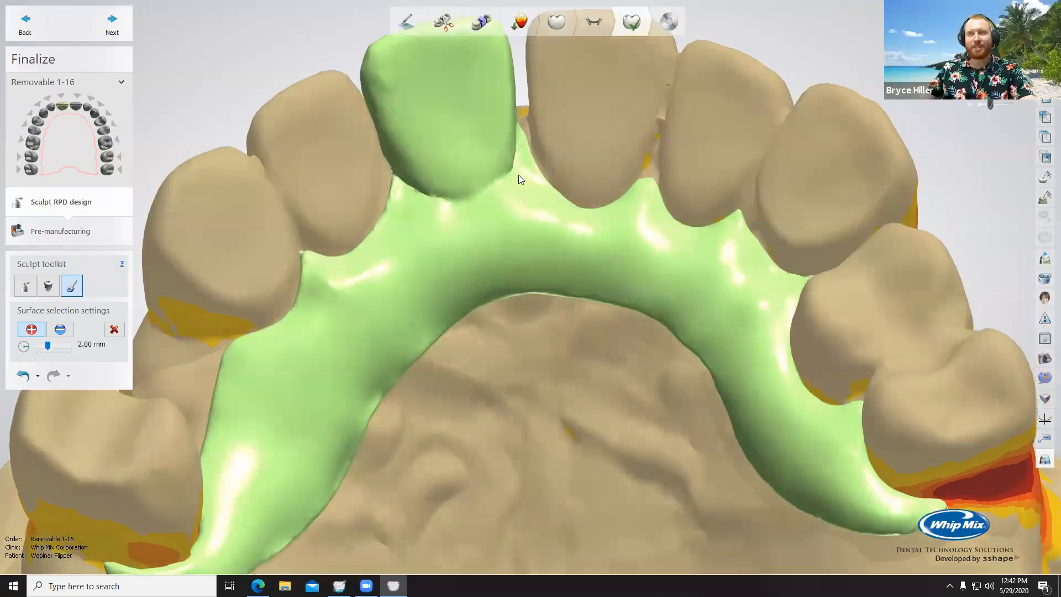
right_drag(507, 138, 419, 241)
scroll(552, 200, down, 8)
scroll(545, 220, up, 8)
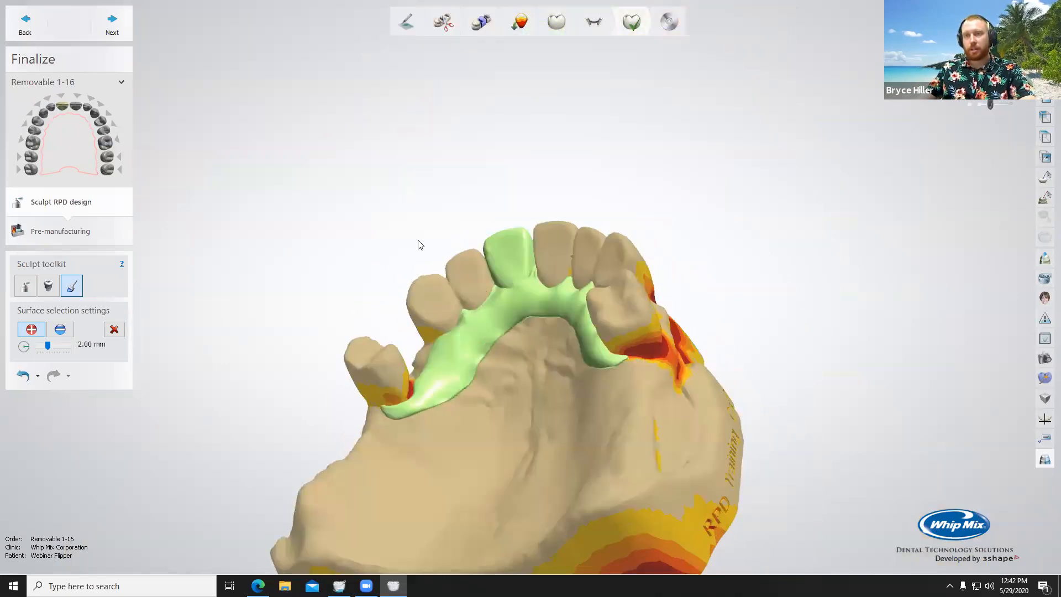
Step: Proceed to pre-manufacturing and add a 2.50 mm diameter support bar across the palate between the connector's two posterior ends
click(113, 25)
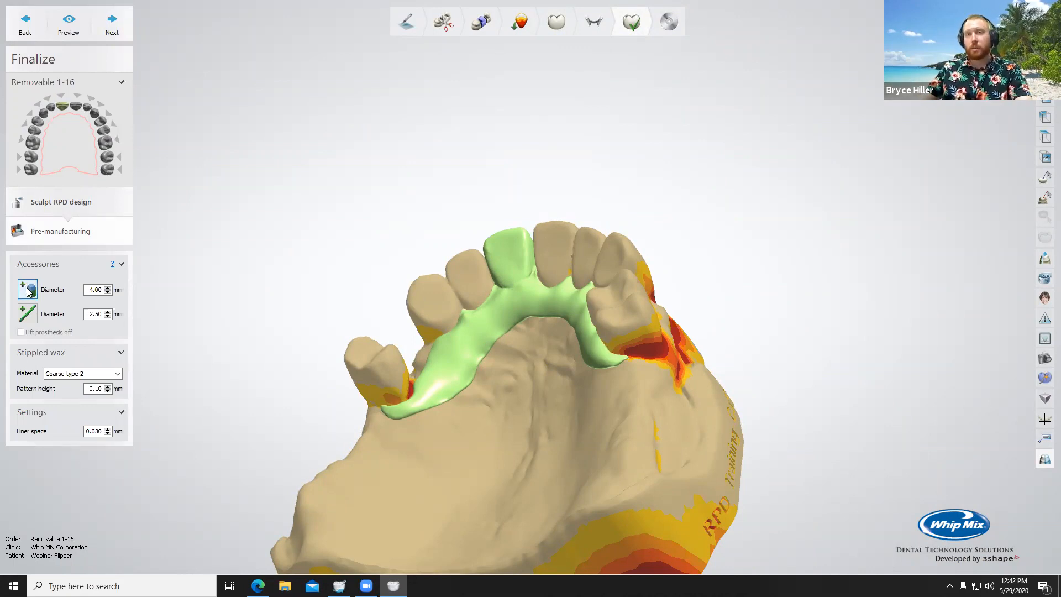
click(29, 315)
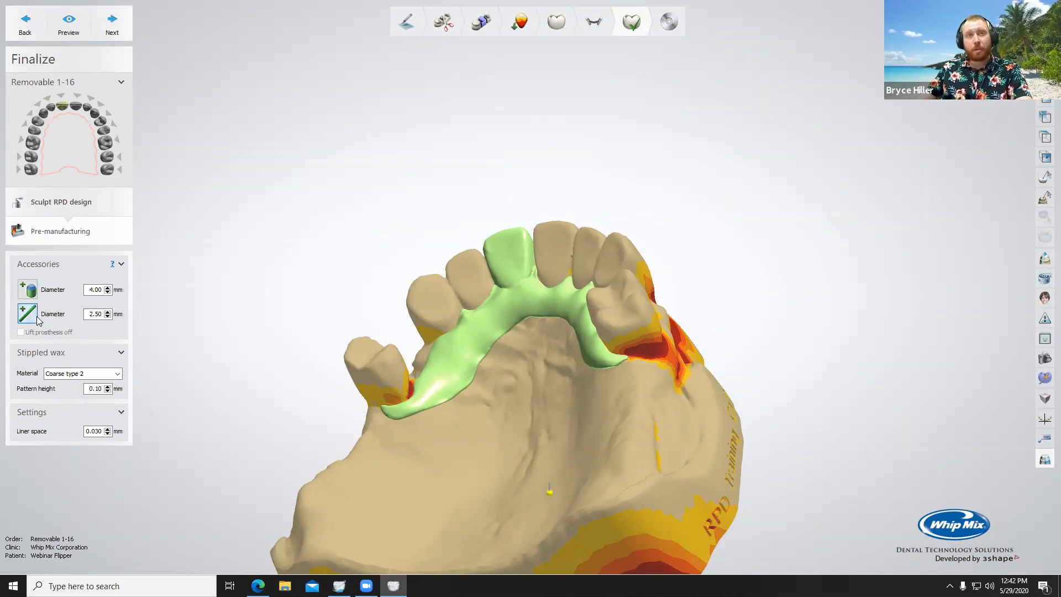
mouse_move(527, 412)
right_down()
mouse_move(489, 395)
mouse_move(594, 387)
right_up()
click(436, 390)
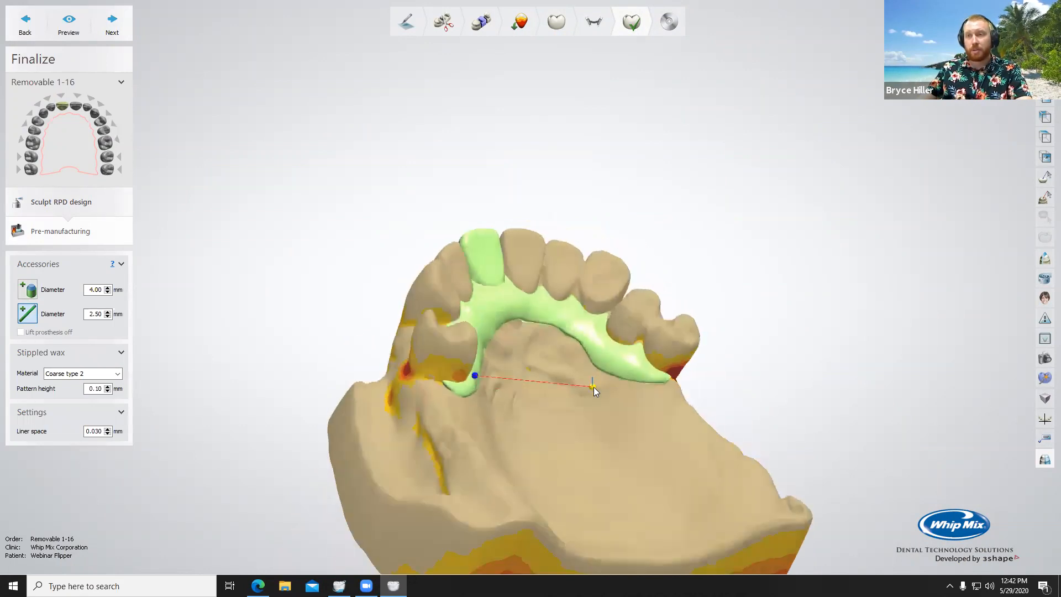
click(633, 364)
mouse_move(520, 401)
right_down()
mouse_move(571, 409)
mouse_move(578, 436)
mouse_move(556, 357)
mouse_move(527, 335)
mouse_move(515, 333)
mouse_move(526, 432)
mouse_move(562, 405)
mouse_move(272, 317)
mouse_move(630, 433)
mouse_move(516, 403)
mouse_move(522, 413)
right_up()
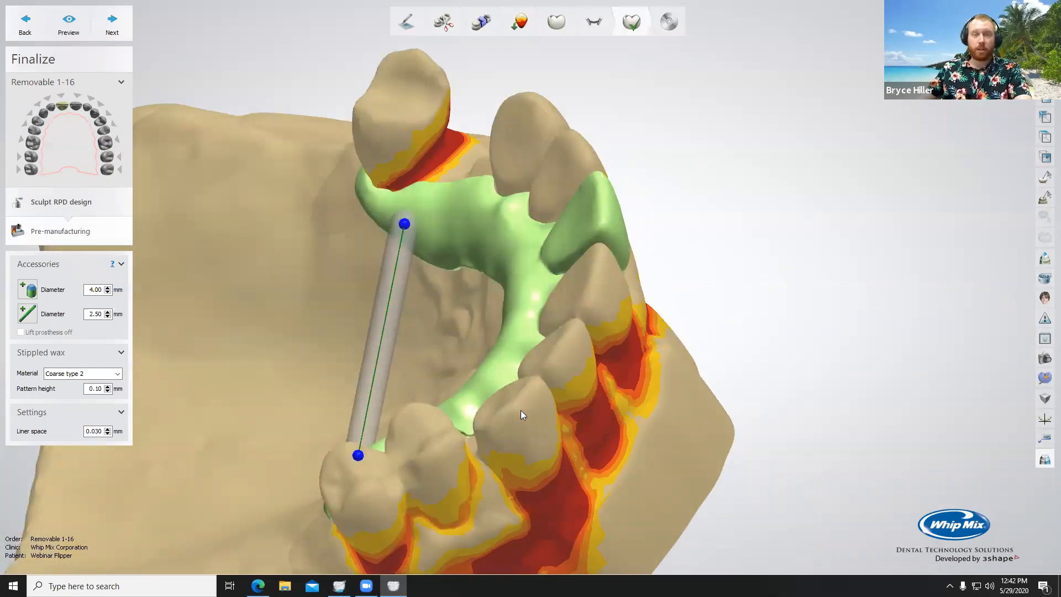
right_drag(367, 347, 495, 321)
right_drag(554, 268, 327, 382)
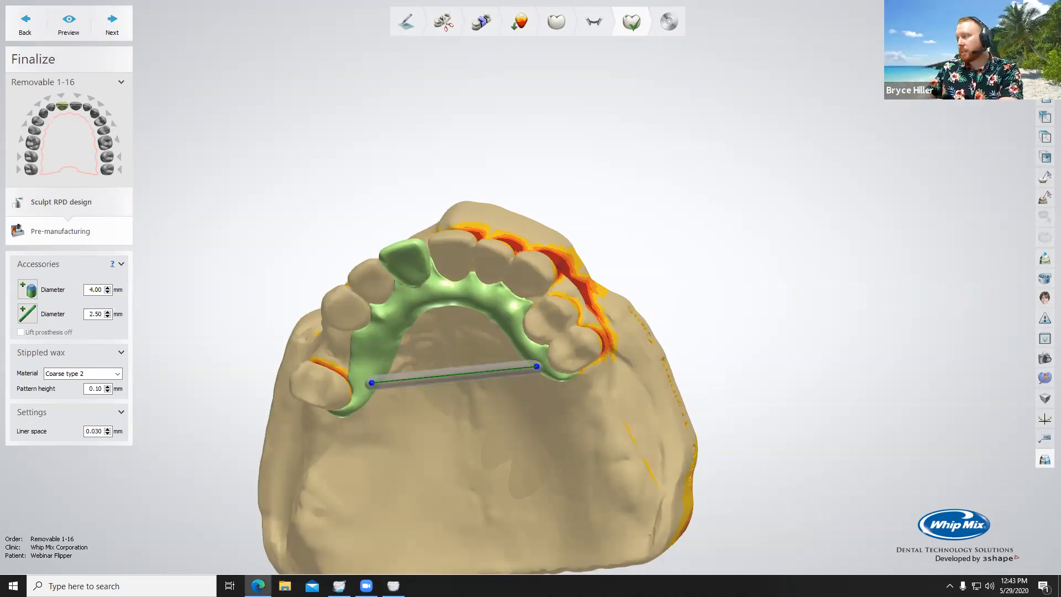
scroll(532, 374, up, 4)
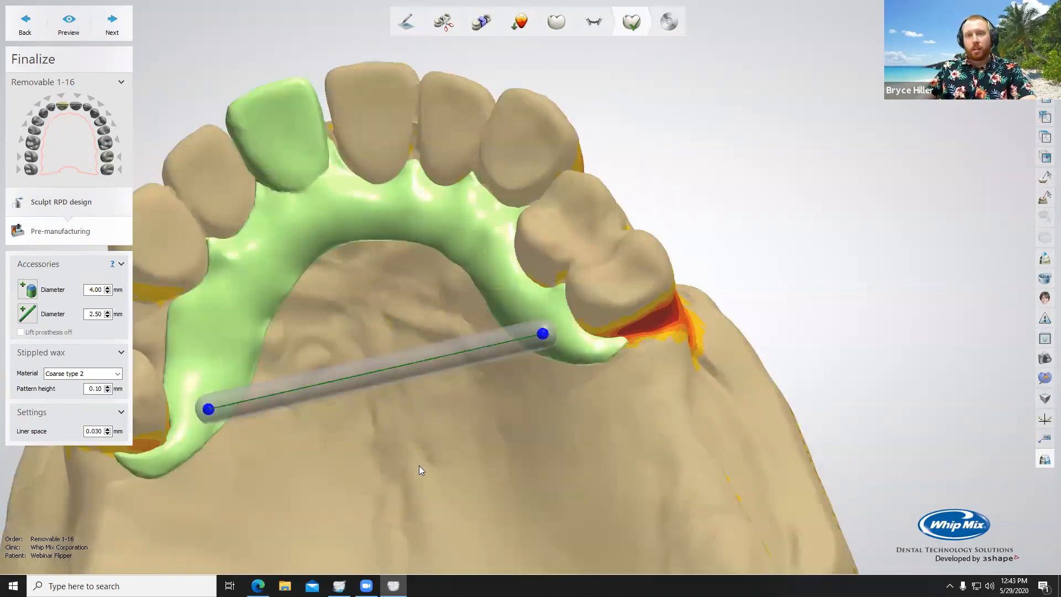
right_drag(419, 465, 430, 427)
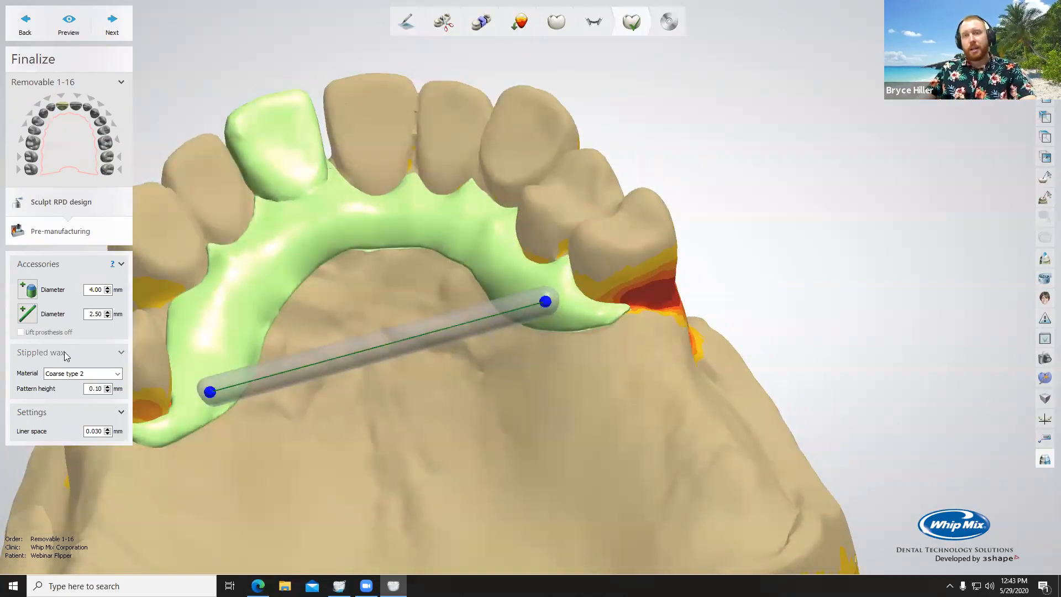
Step: Configure the stippled wax as Coarse type 2 with a pattern height of 0.18 mm
click(72, 374)
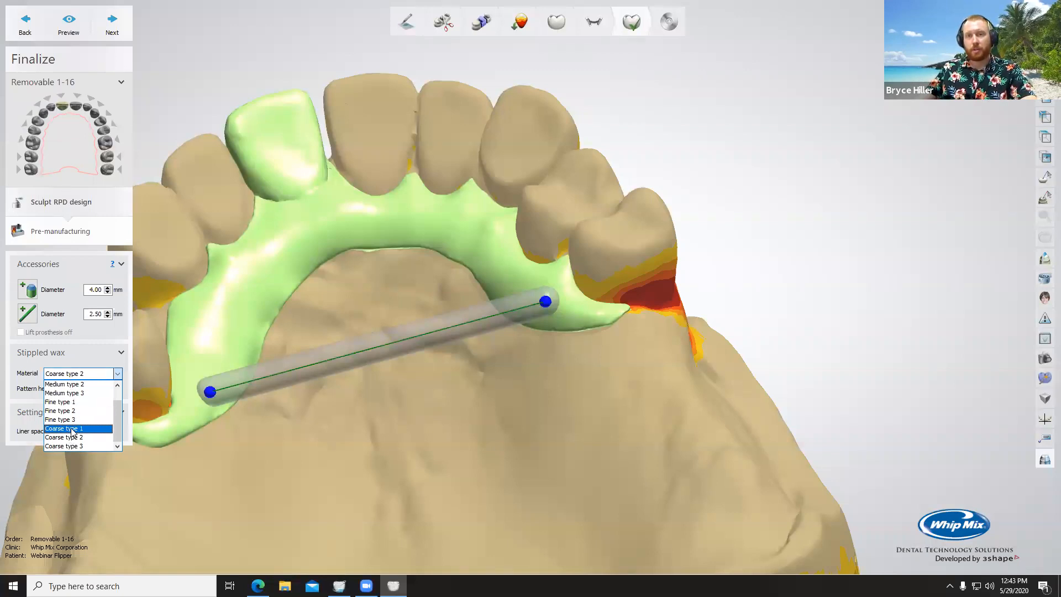
click(19, 391)
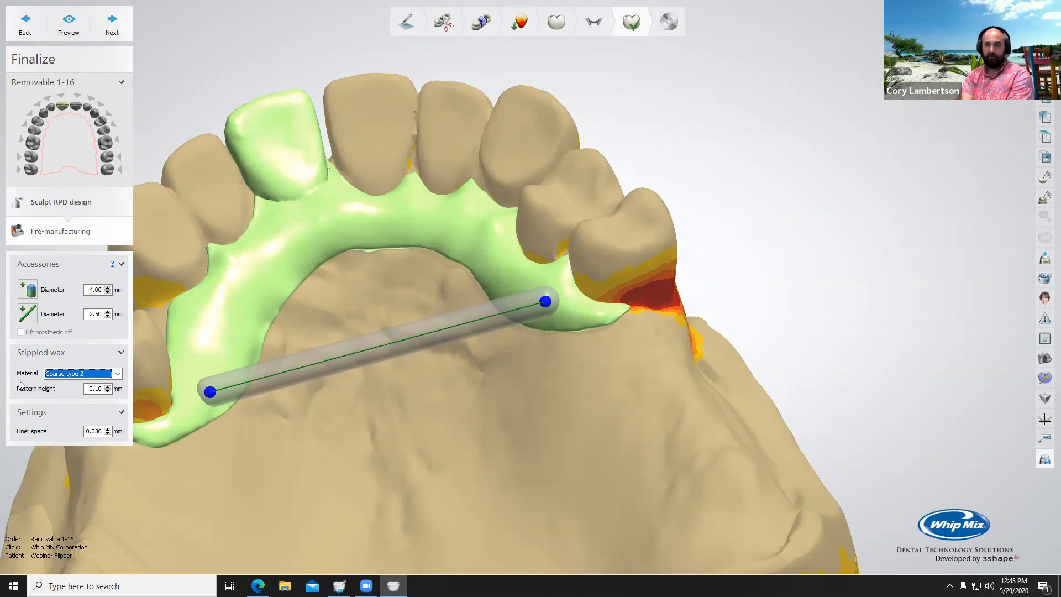
click(95, 389)
scroll(95, 389, up, 6)
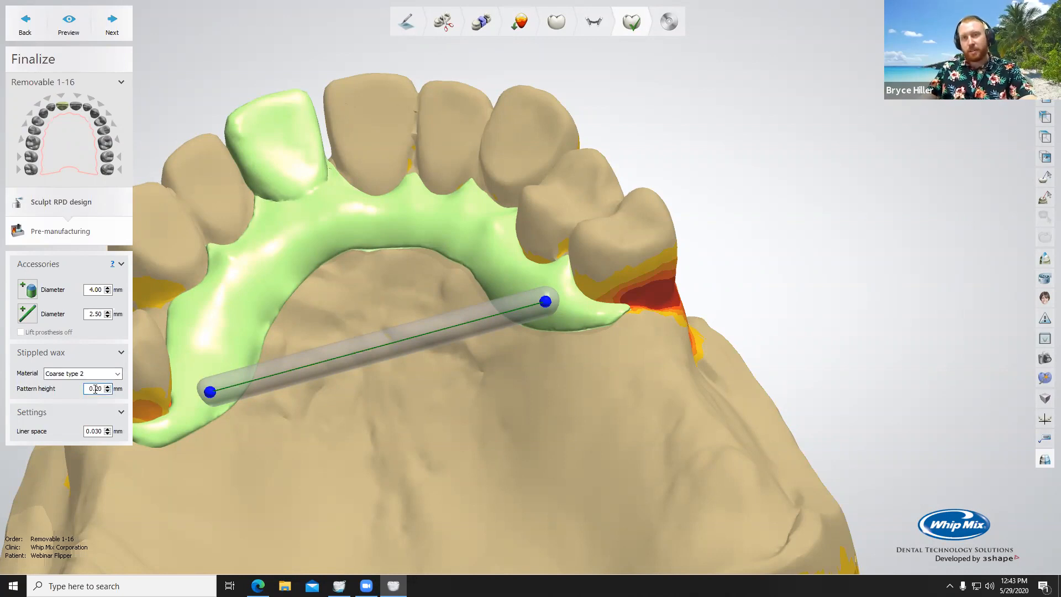
scroll(95, 388, up, 3)
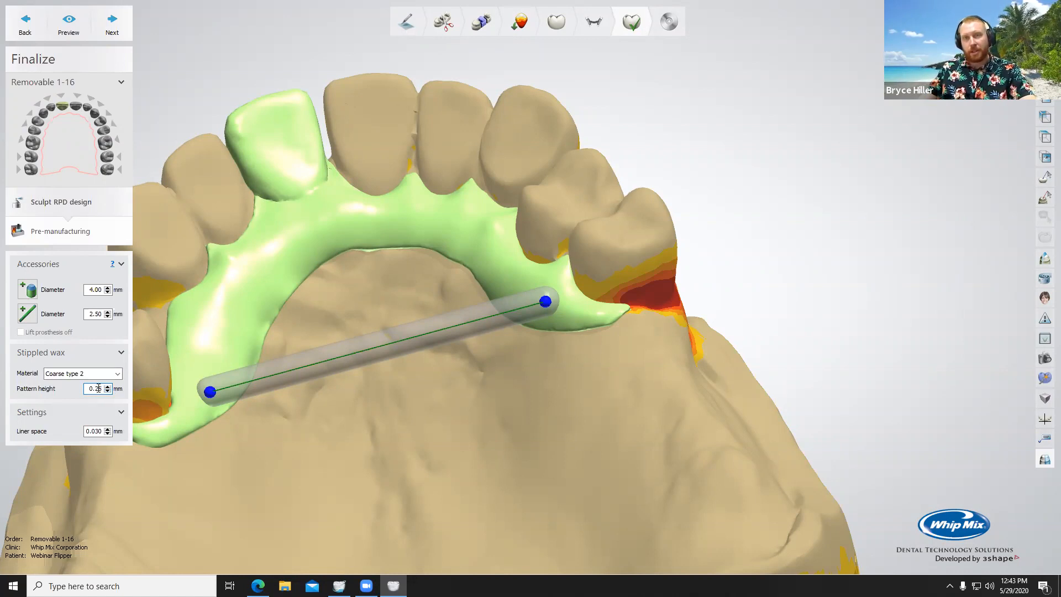
scroll(98, 388, down, 5)
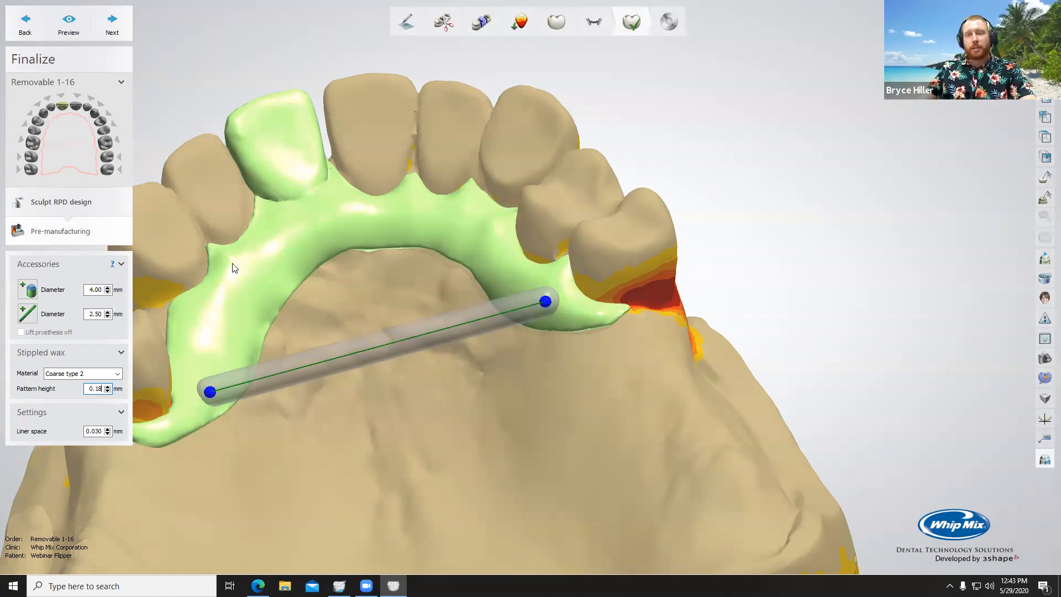
right_drag(363, 427, 225, 331)
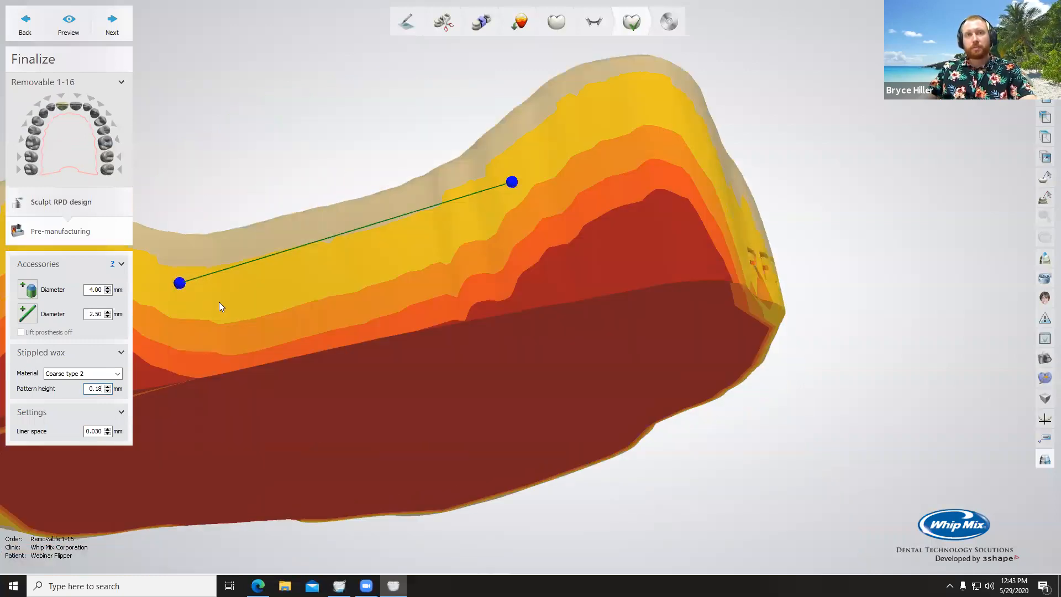
Step: Examine the palatal support bar's placement on the connector from the occlusal and posterior sides
right_drag(394, 433, 431, 449)
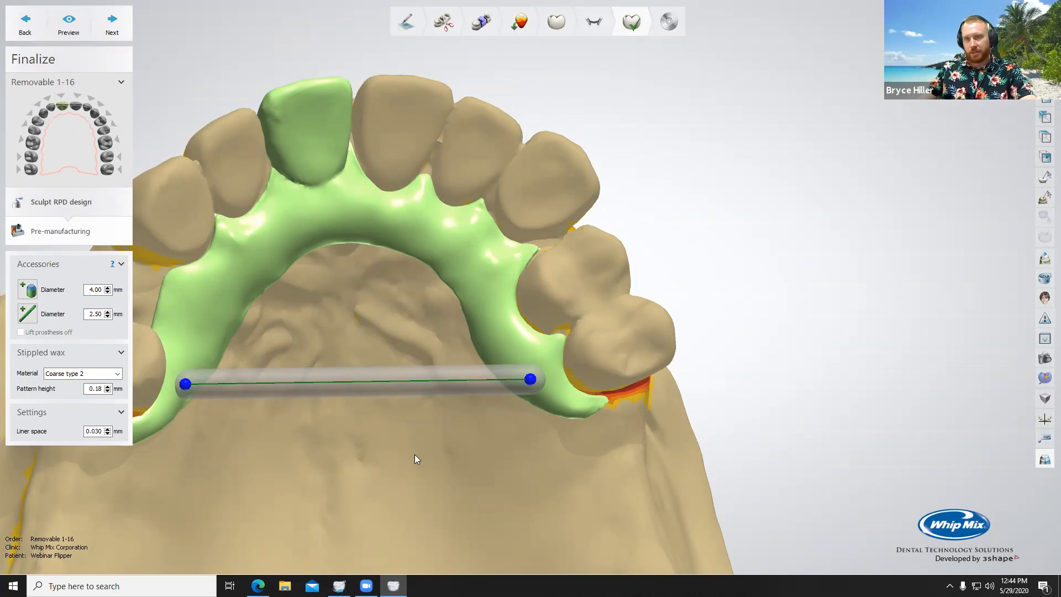
scroll(419, 460, down, 1)
scroll(426, 467, up, 4)
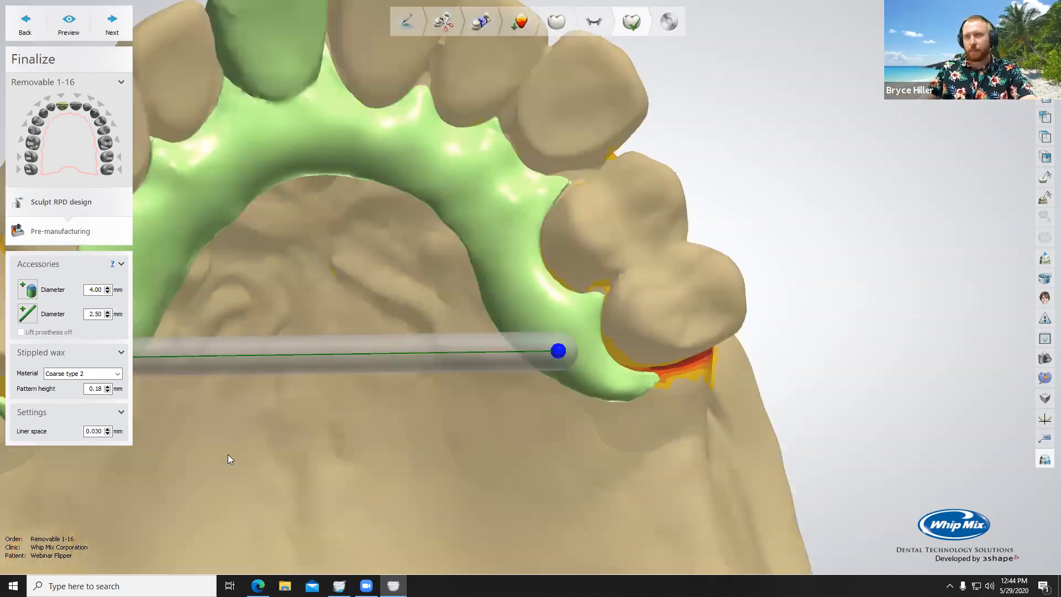
scroll(387, 462, down, 3)
scroll(383, 457, down, 4)
middle_drag(383, 456, 452, 452)
right_drag(452, 452, 448, 497)
Step: Complete pre-manufacturing, save the Removable 1-16 design with its support bar, and close the finished design
click(109, 32)
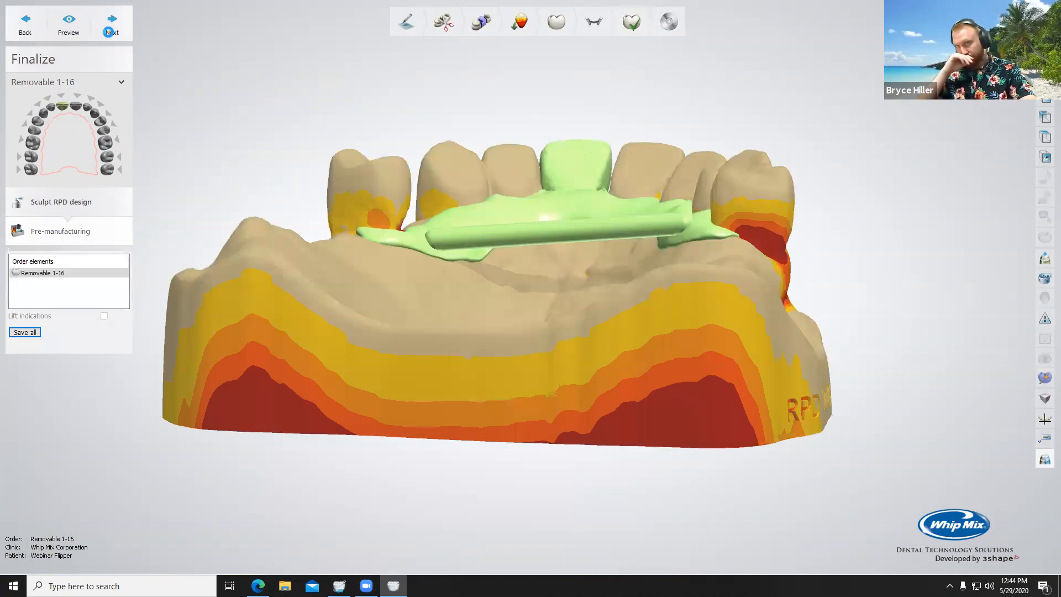
click(111, 33)
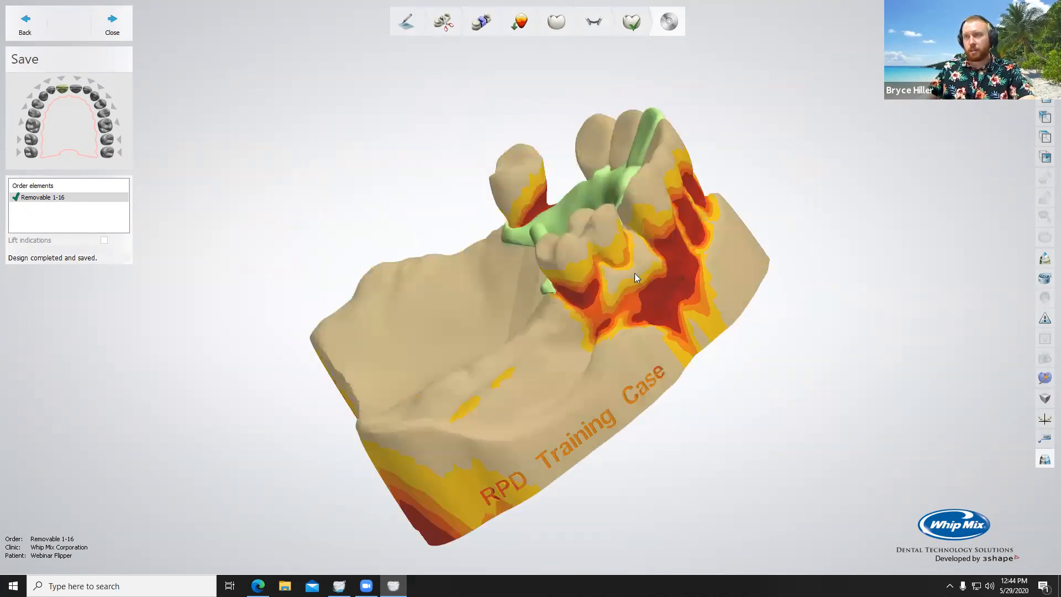
right_drag(573, 267, 582, 279)
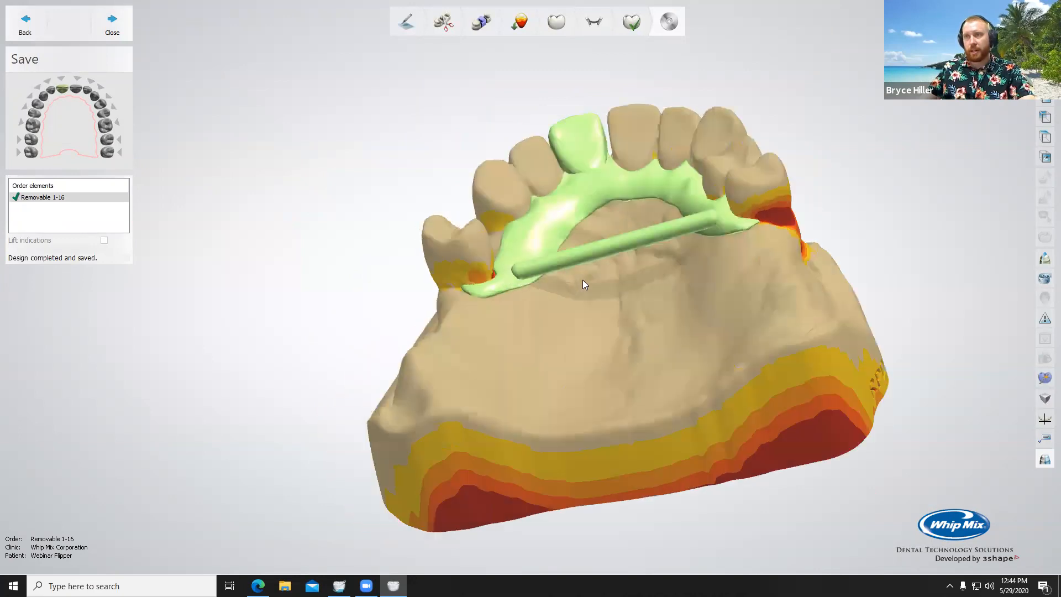
scroll(587, 284, up, 5)
mouse_move(596, 321)
right_down()
mouse_move(600, 344)
mouse_move(604, 326)
right_up()
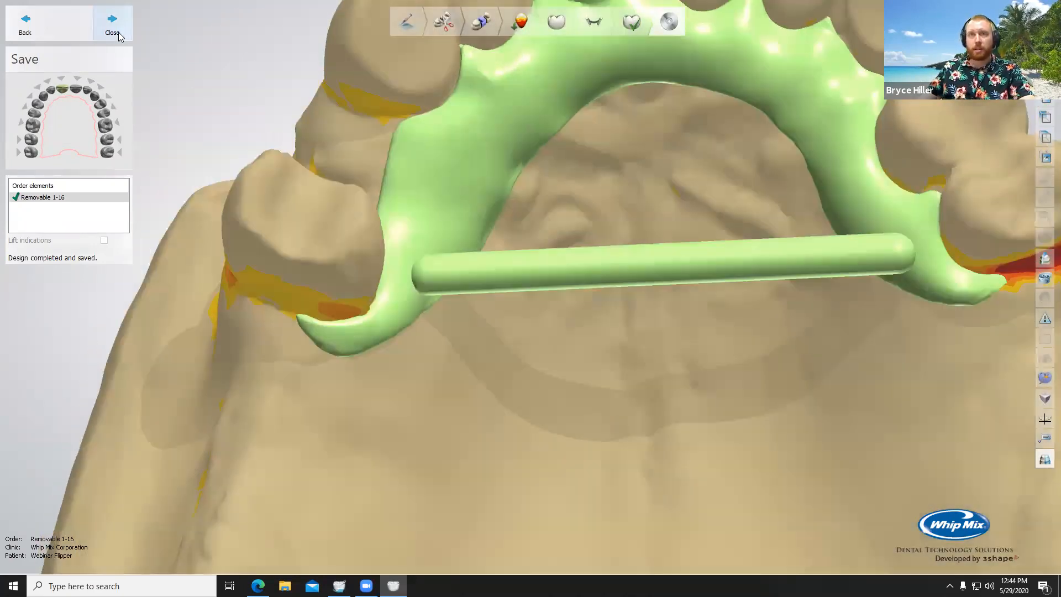
click(112, 25)
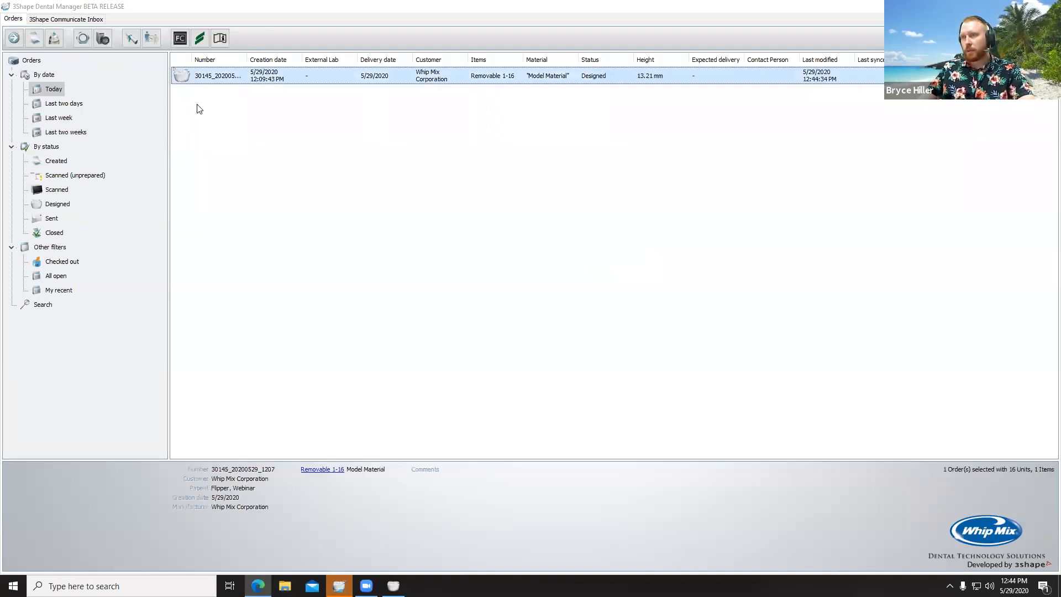
Step: Generate the CAM output for the designed Removable 1-16 order
right_click(217, 77)
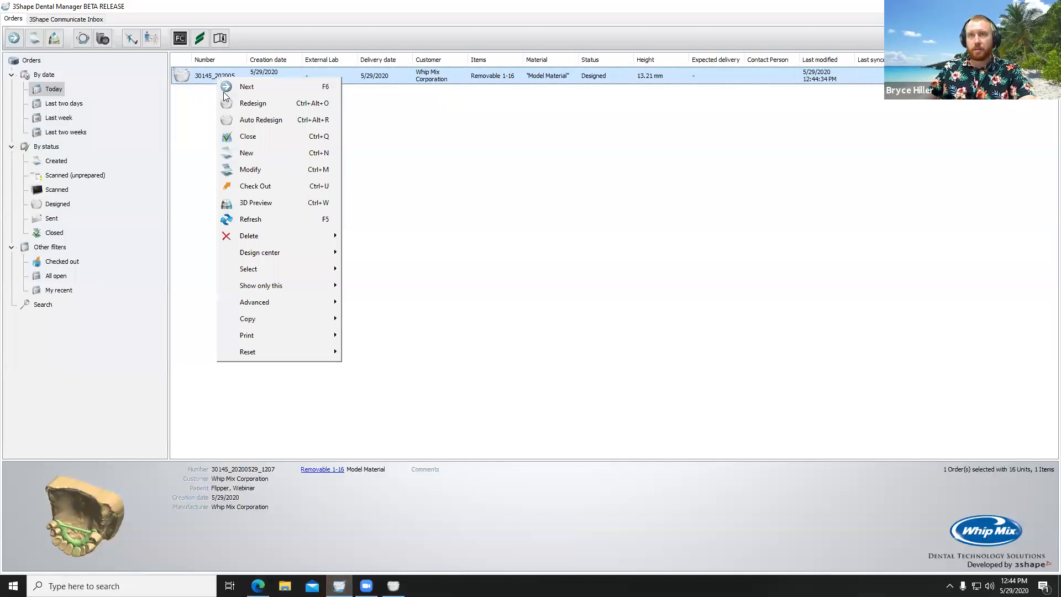
mouse_move(283, 305)
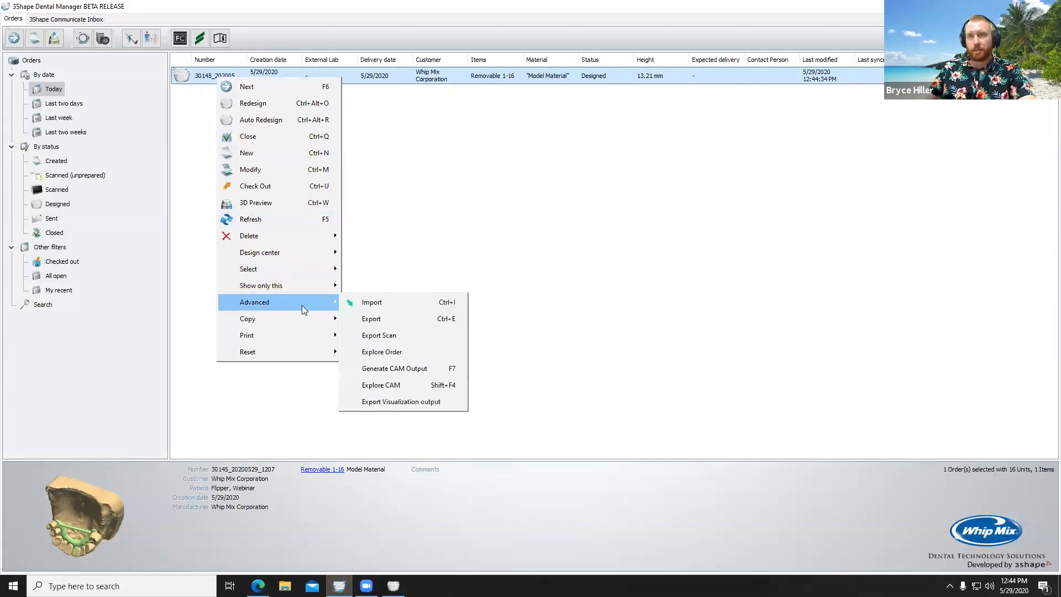
click(409, 369)
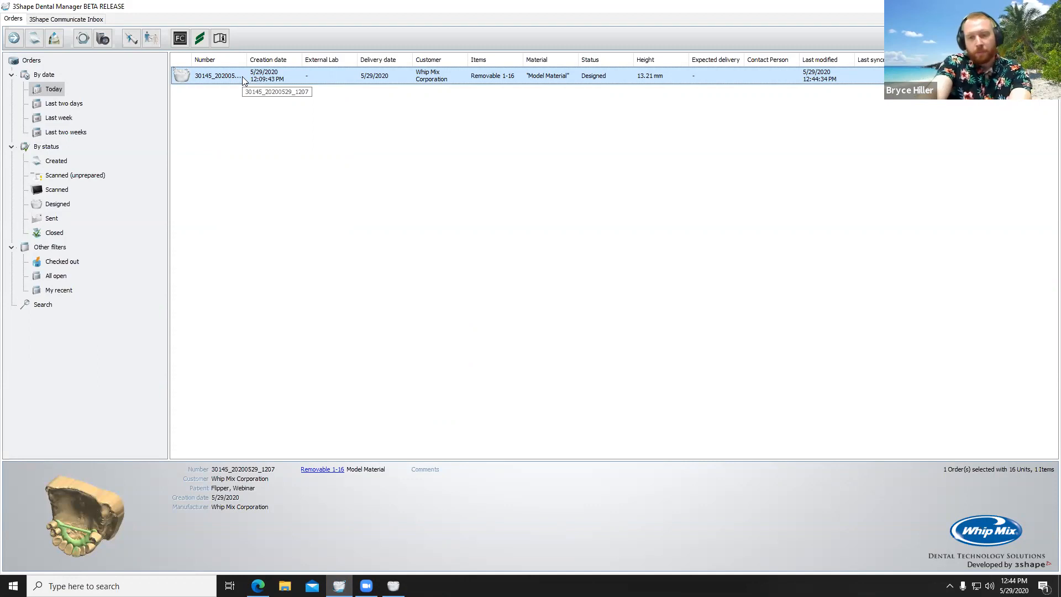
Step: Open the exported flipper file in the Print 3D viewer, examine it up close, and close the viewer
double_click(380, 194)
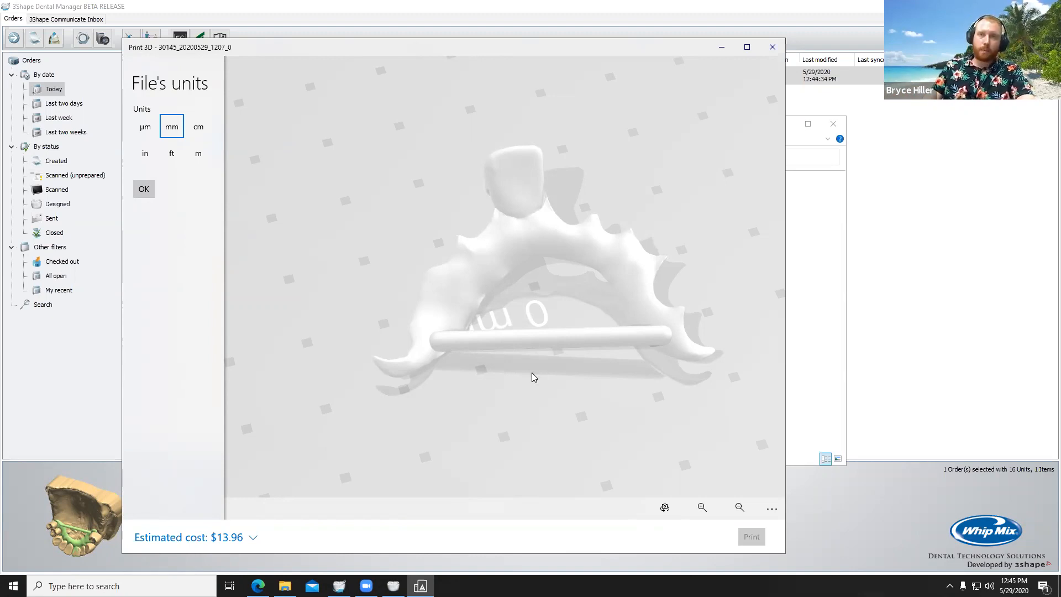
scroll(365, 359, up, 3)
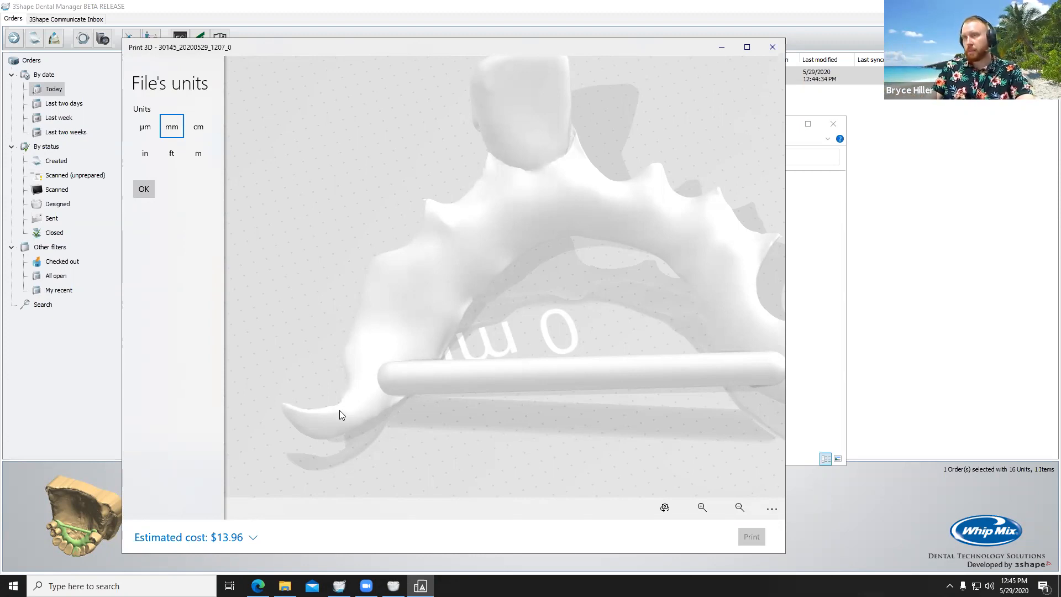
click(772, 46)
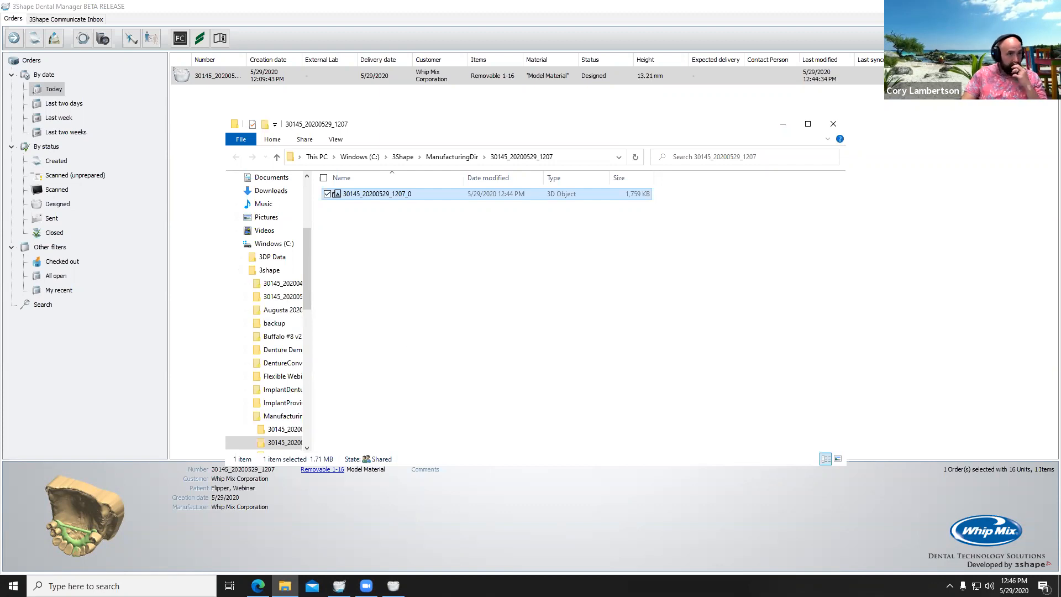
Step: Launch Asiga Composer and decline restoring the previous session
key(alt+Tab)
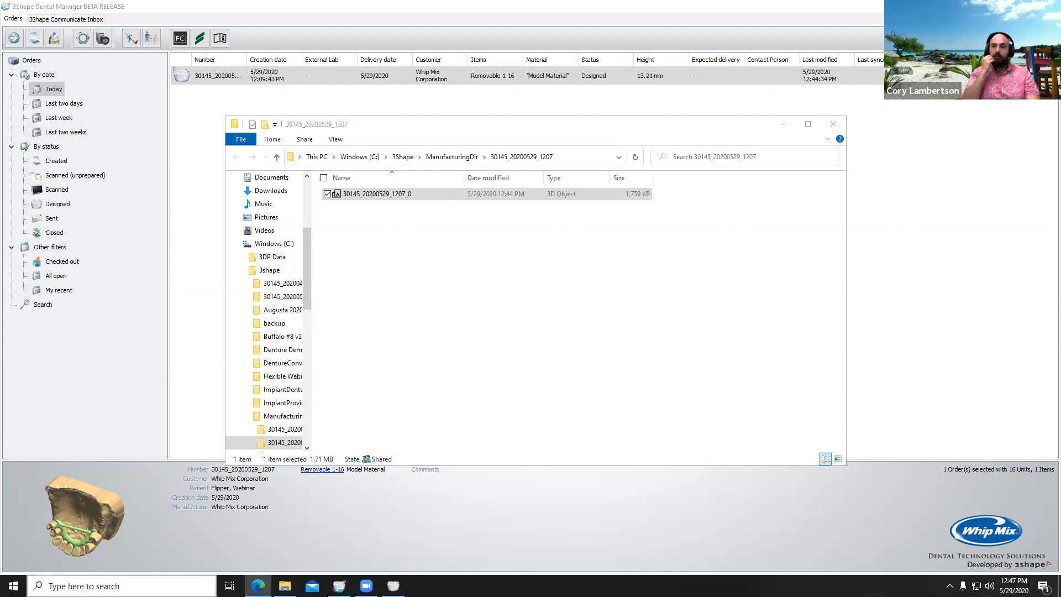
key(super+s)
text(composer)
click(116, 289)
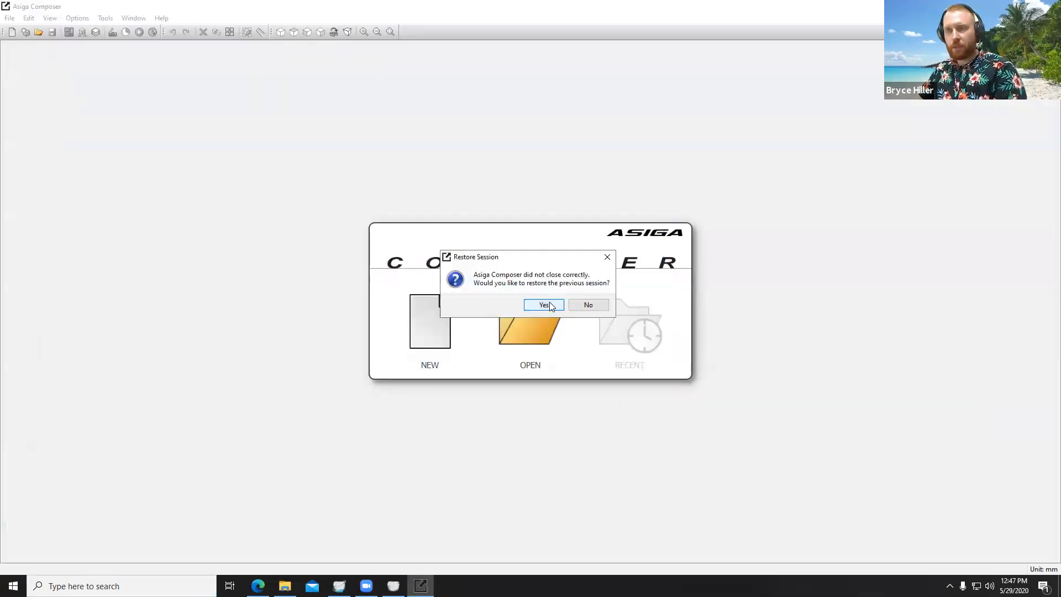
click(602, 305)
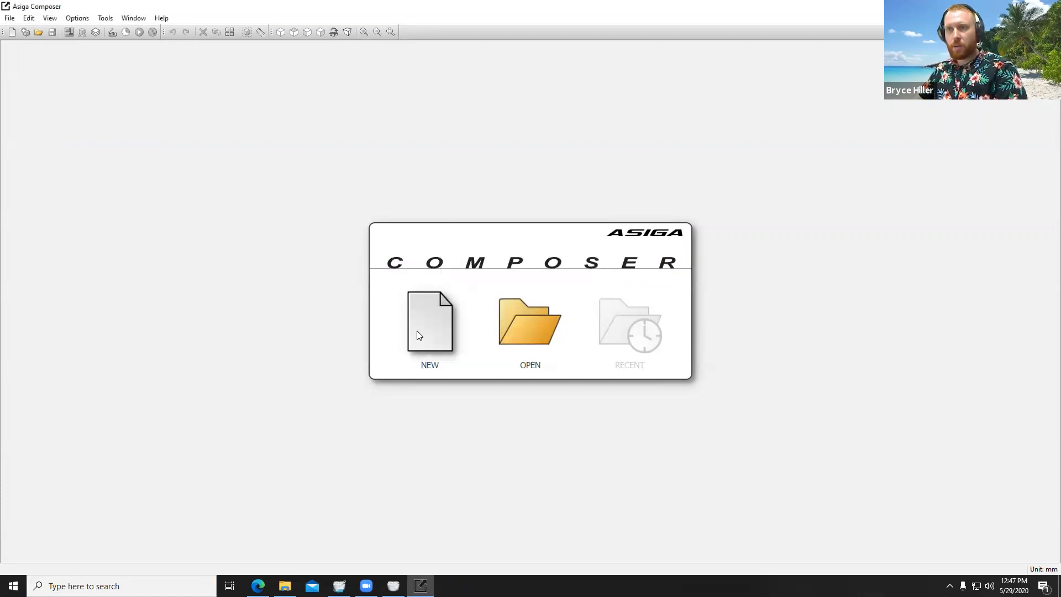
Step: Create a new build for the WhipMix-Loaner printer using DentaMODEL material with a 0.050 mm slice thickness
click(416, 331)
click(437, 243)
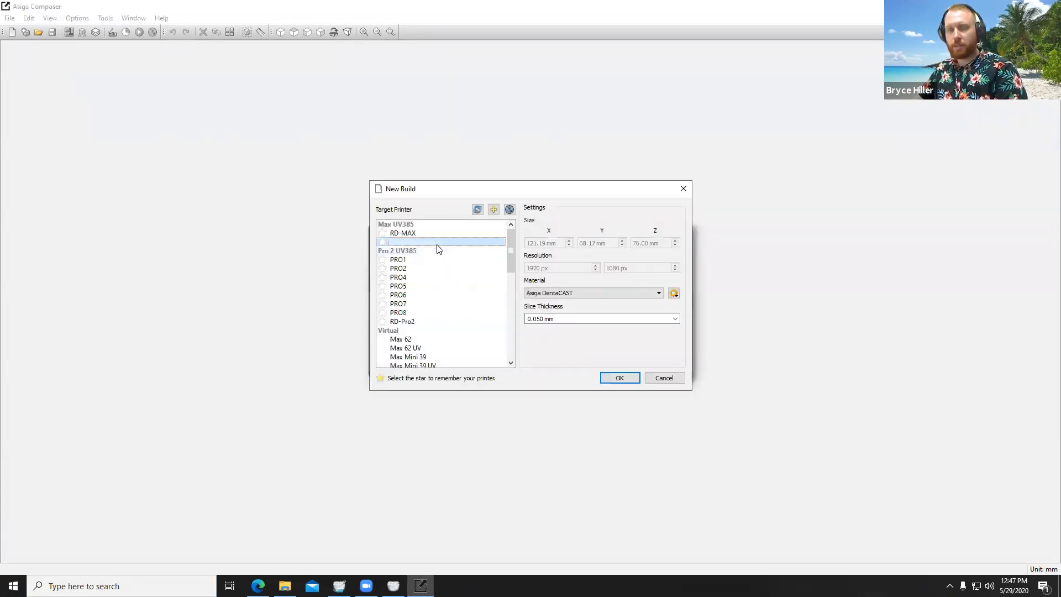
click(564, 293)
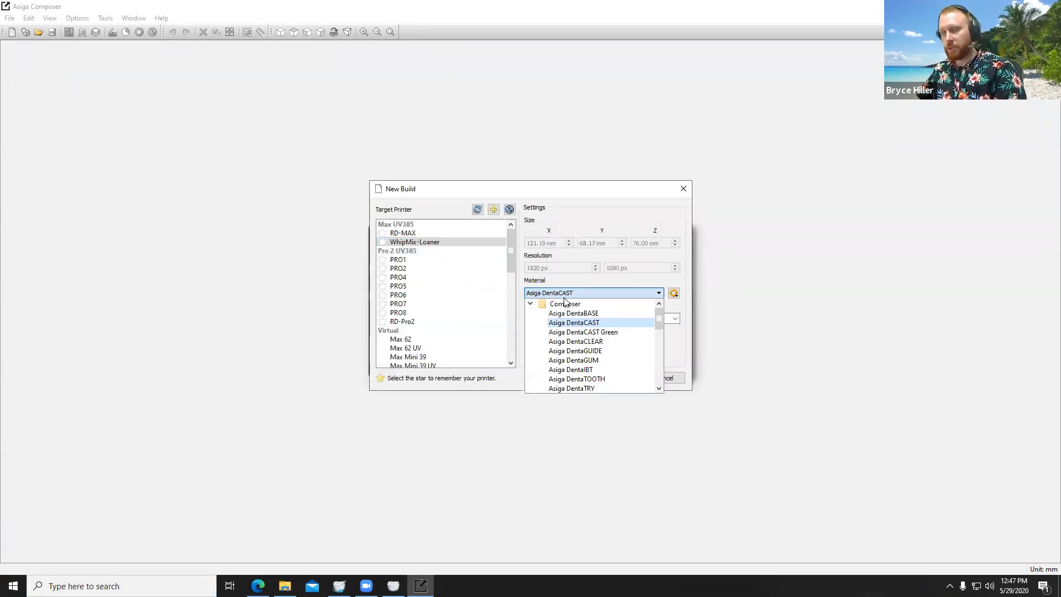
scroll(586, 365, down, 10)
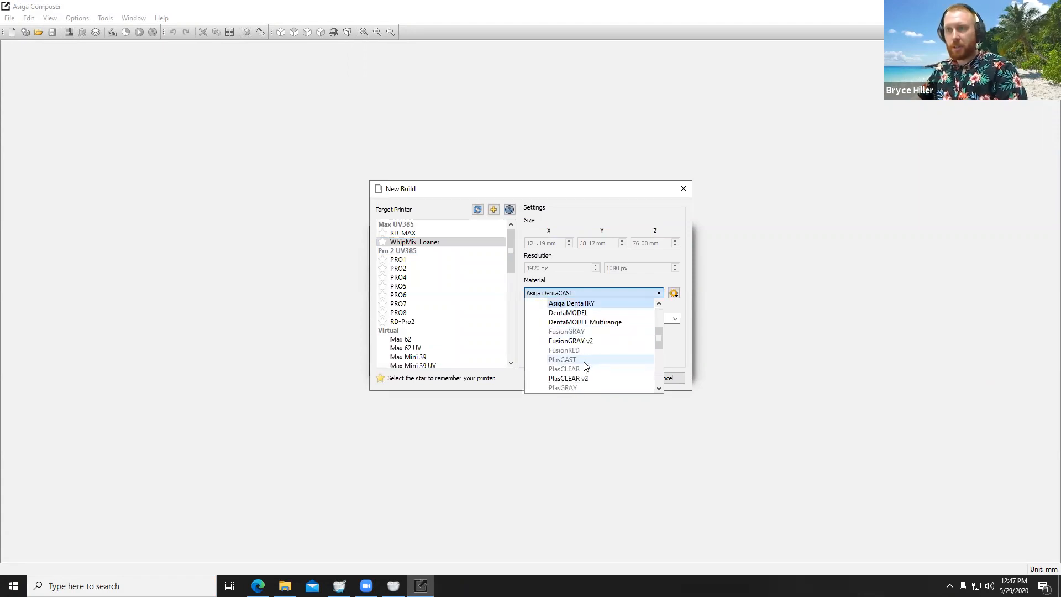
scroll(587, 368, down, 1)
scroll(587, 365, up, 8)
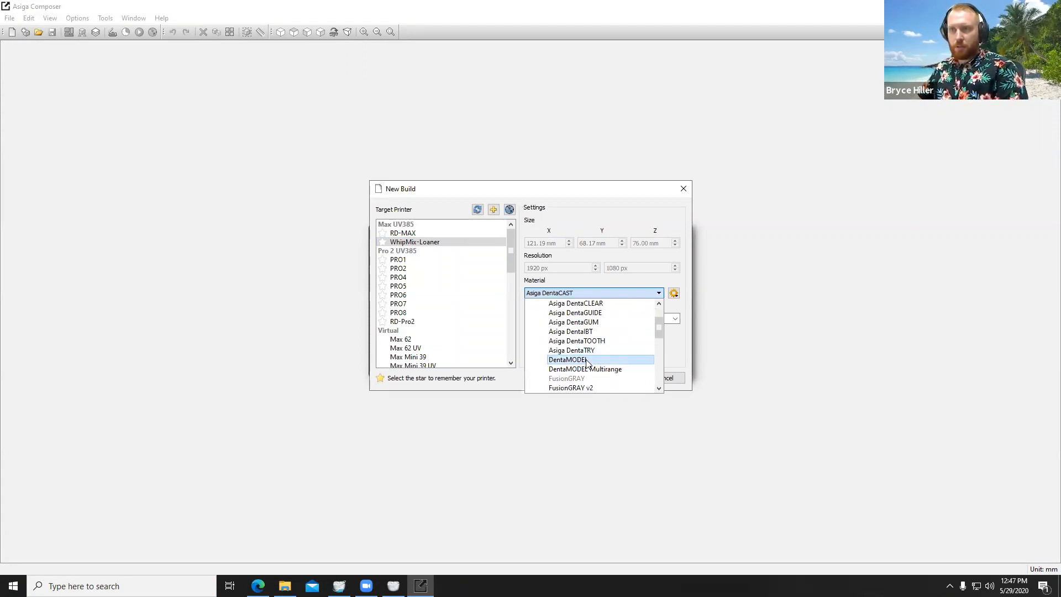
click(587, 360)
click(675, 319)
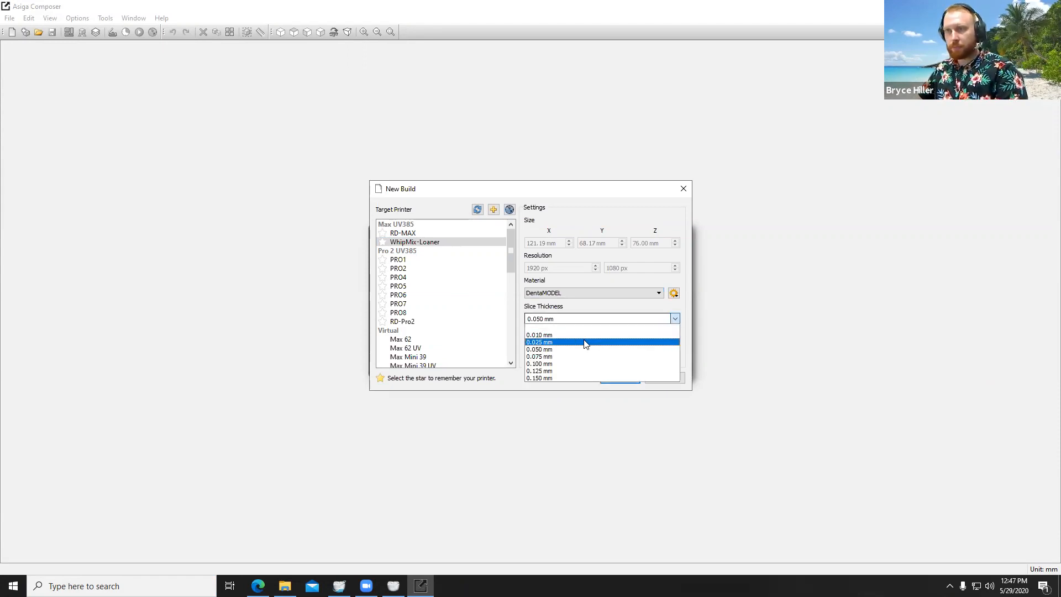
click(570, 327)
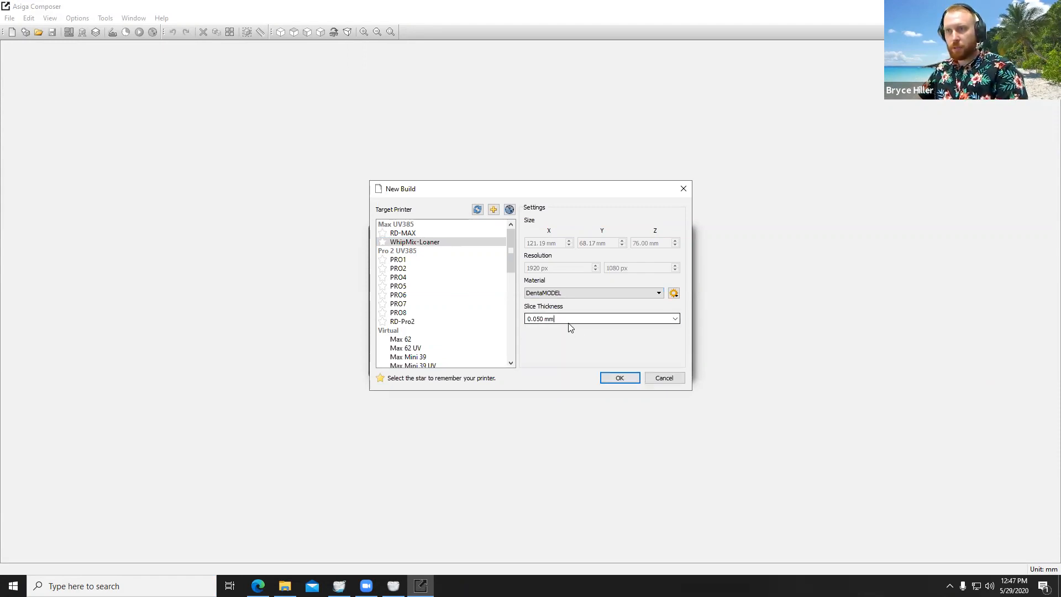
click(612, 375)
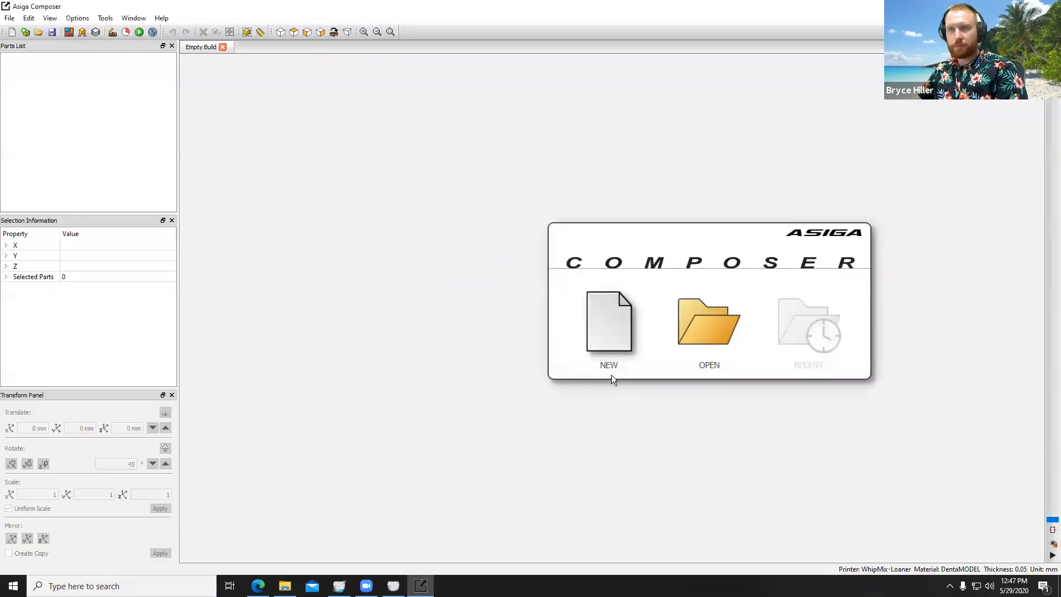
Step: Add the exported flipper STL from the order's manufacturing folder to the build, keeping the position As File and units in mm
click(294, 32)
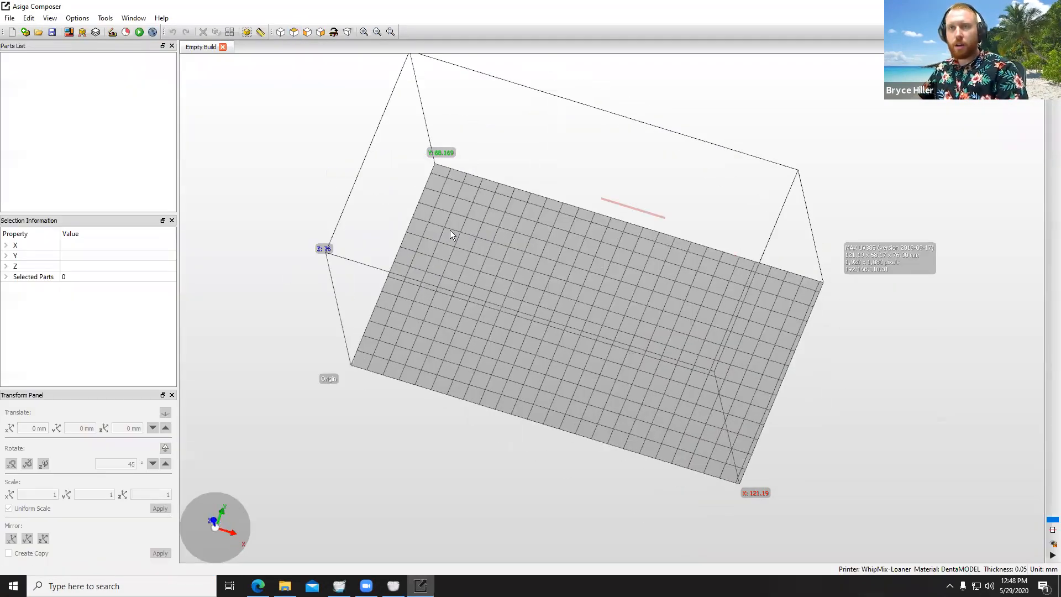
click(25, 33)
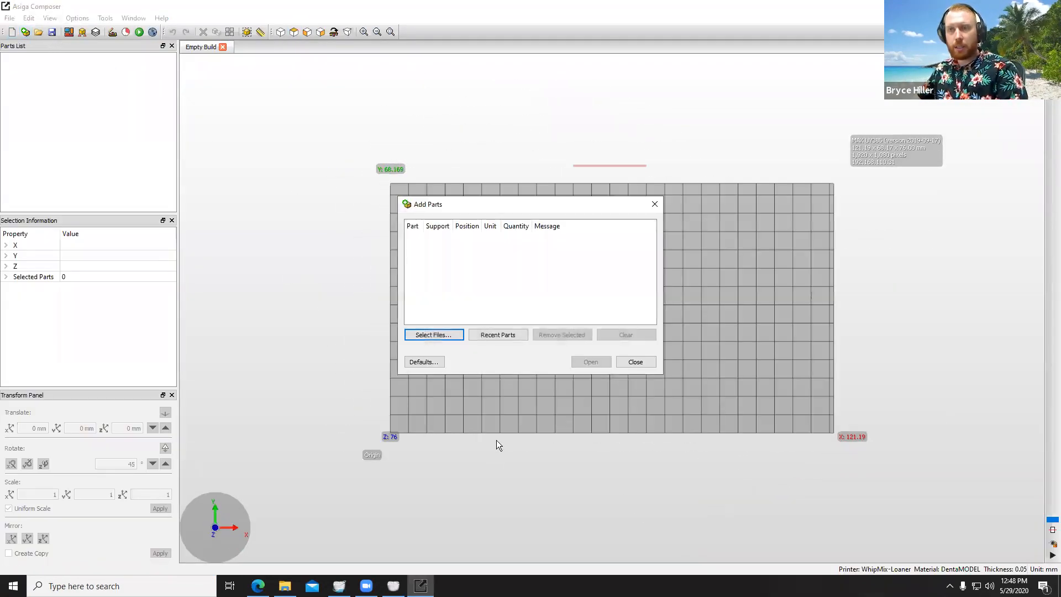
click(442, 337)
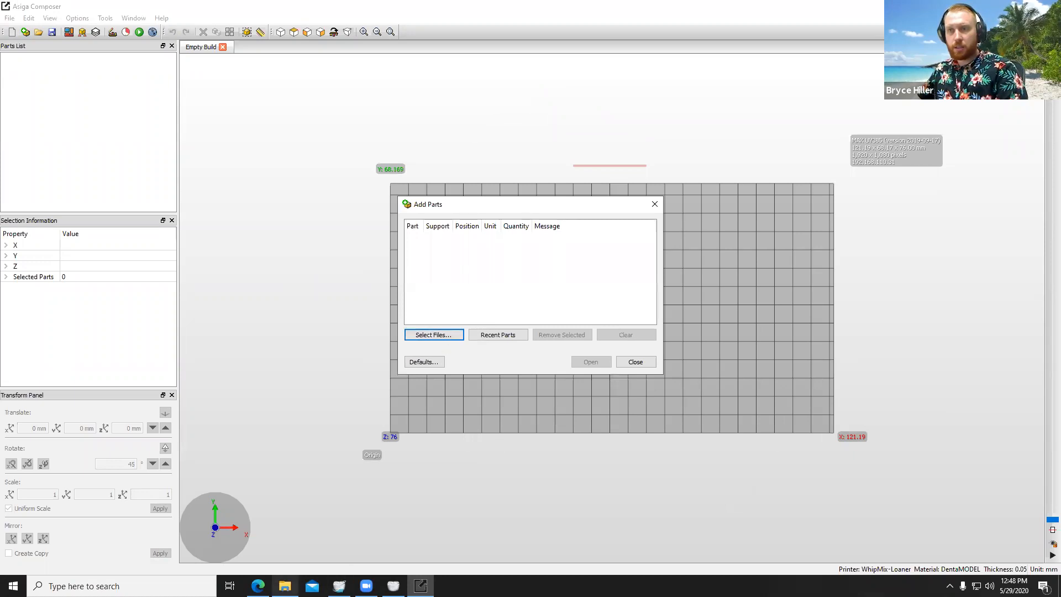
click(285, 586)
drag(710, 107, 854, 209)
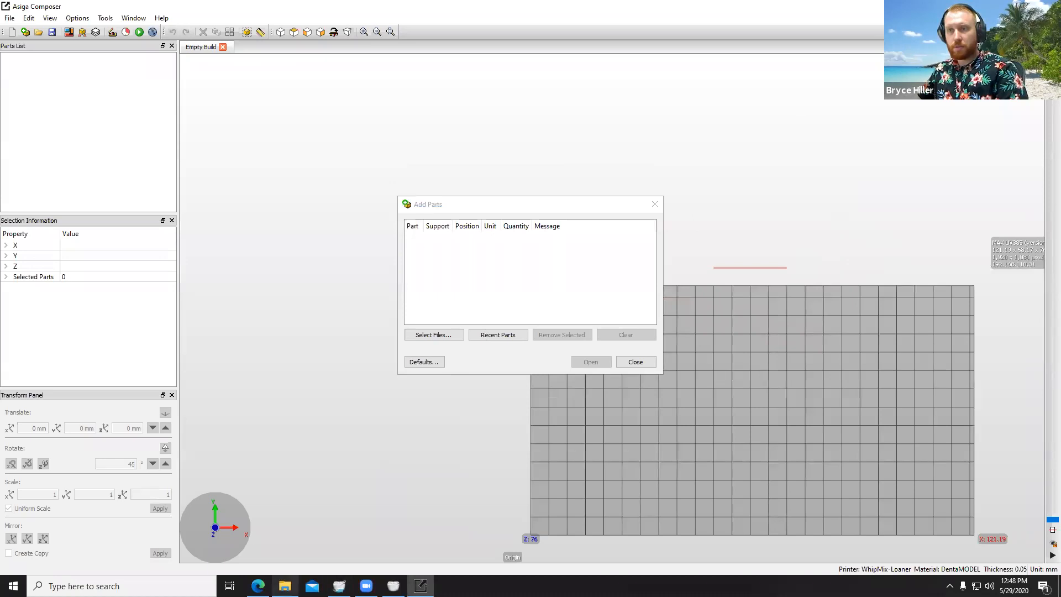
click(285, 586)
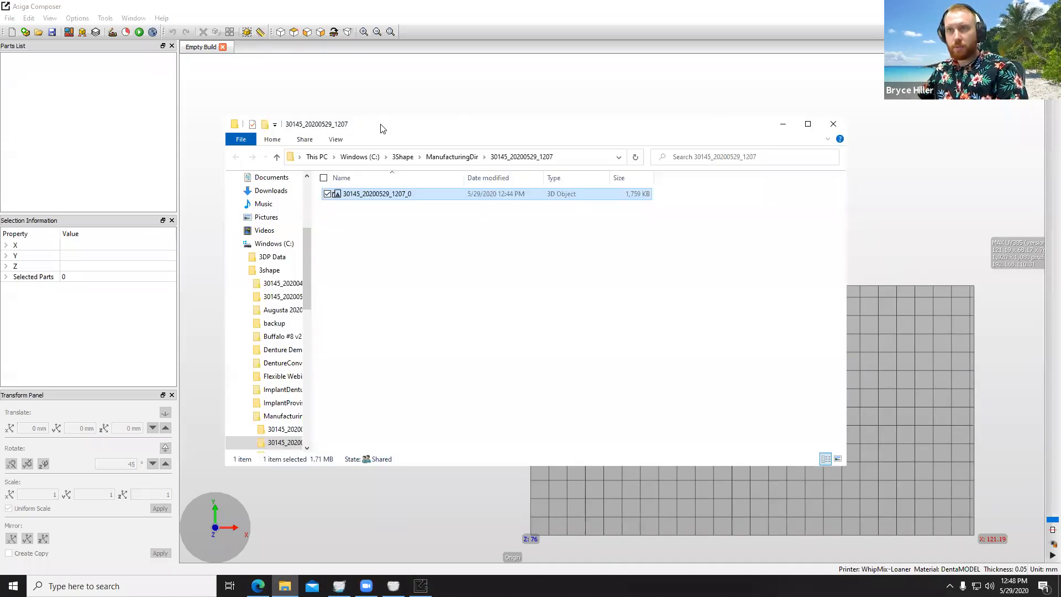
drag(383, 128, 827, 231)
drag(823, 299, 483, 289)
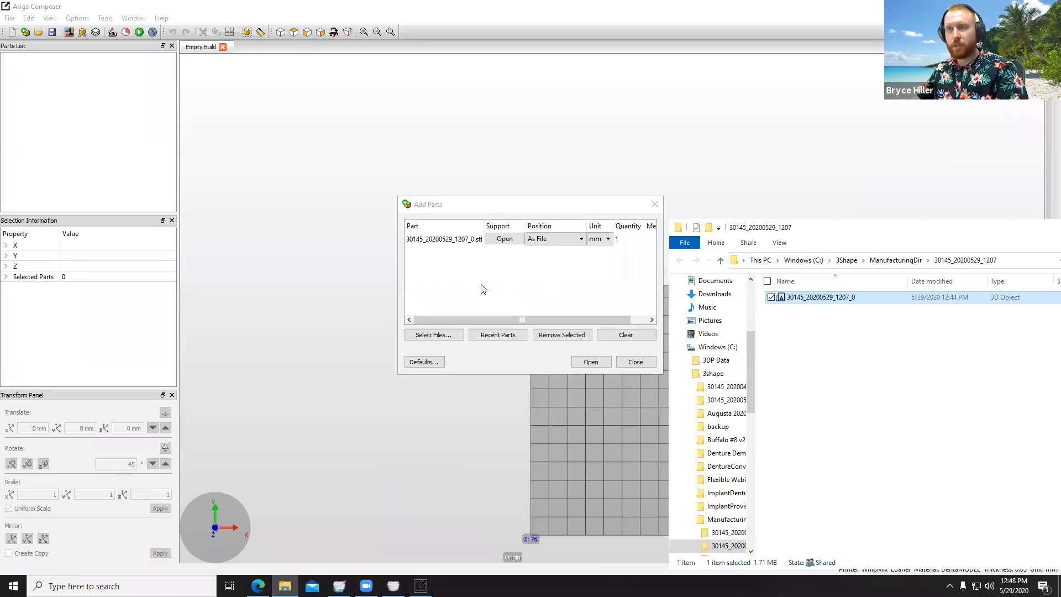
click(590, 362)
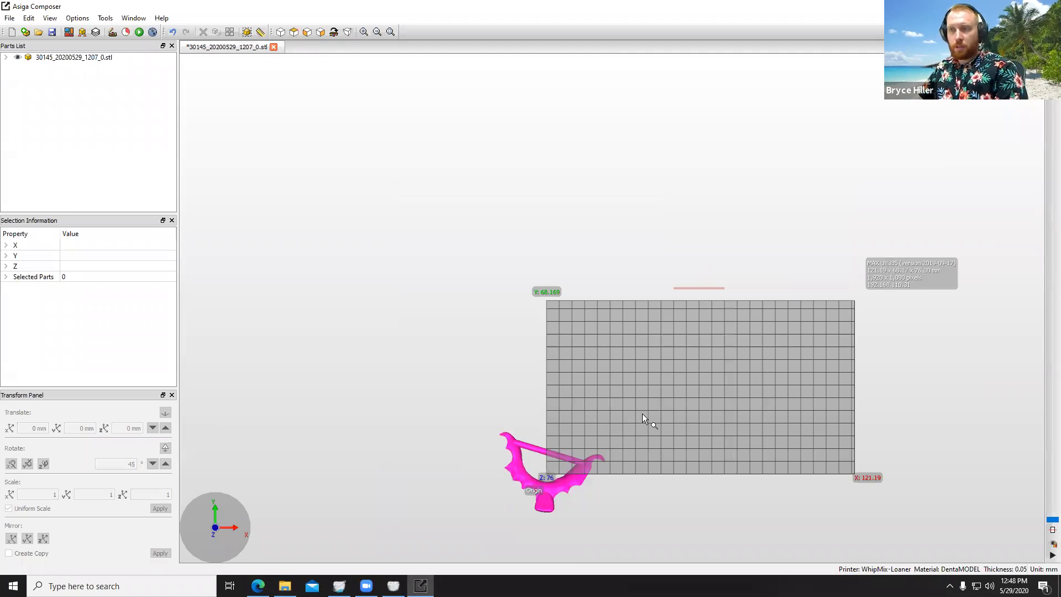
Step: Move the flipper fully onto the build platform, starting about 15 mm along X and 2 mm along Y
middle_drag(652, 424, 571, 209)
scroll(512, 240, up, 5)
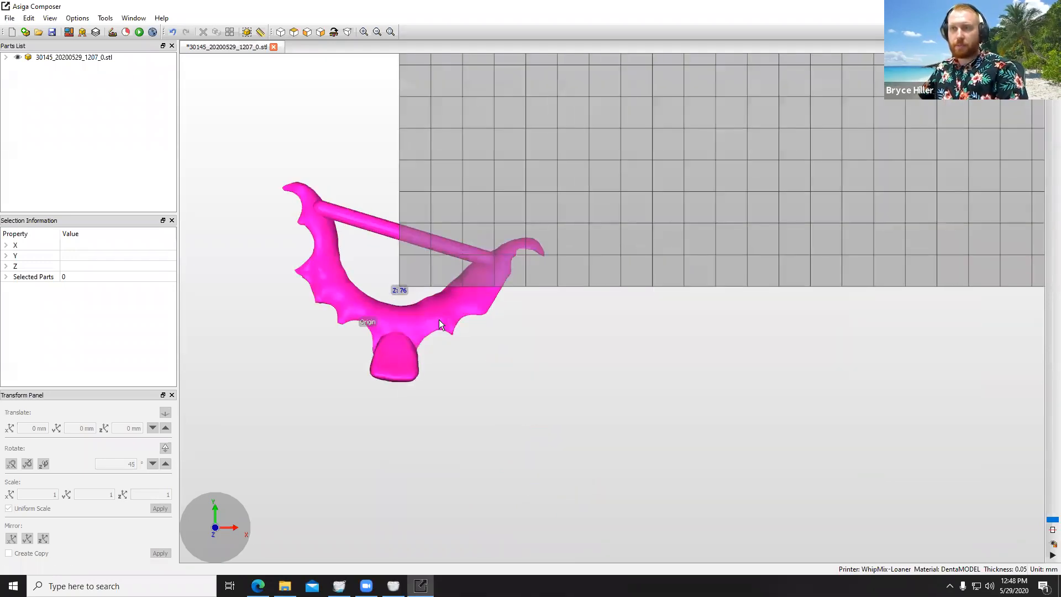
click(439, 319)
drag(439, 319, 660, 224)
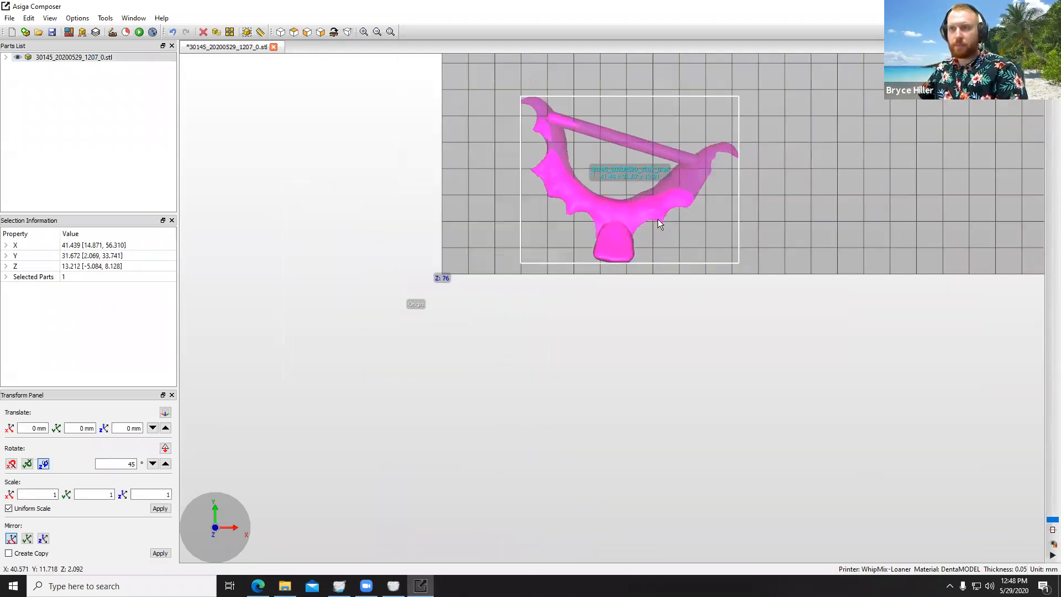
scroll(660, 224, down, 1)
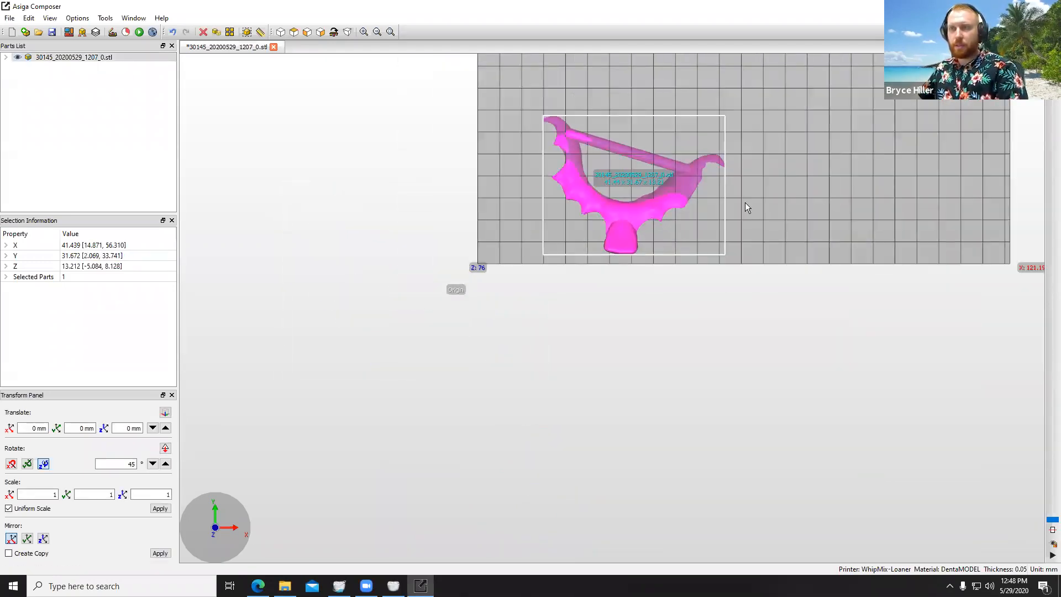
Step: Tilt the flipper about the X axis in side view, raising the tooth end to an overall height of about 19 mm
click(305, 34)
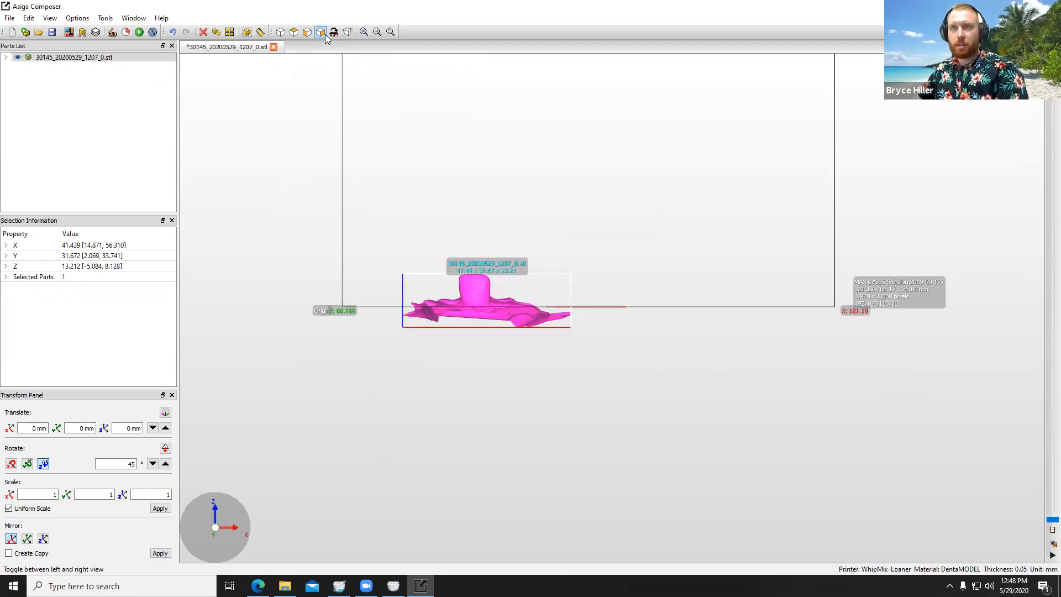
click(321, 32)
drag(479, 285, 614, 256)
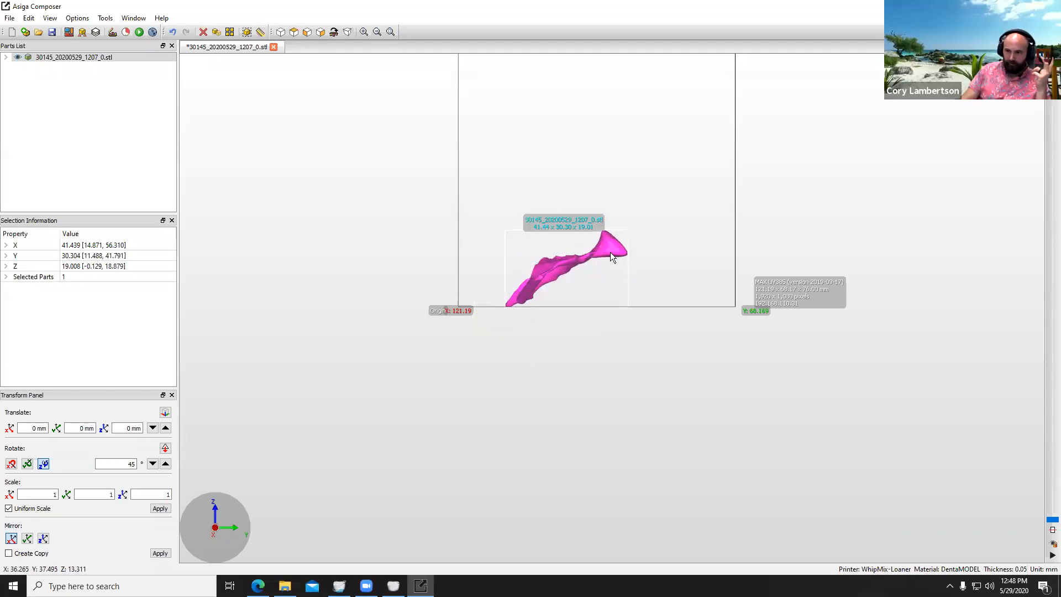
Step: Raise the flipper about 4 mm above the build platform and rotate it about the Y axis to an overall height of about 16 mm
middle_drag(611, 254, 612, 250)
drag(612, 250, 619, 244)
right_drag(560, 319, 477, 263)
drag(499, 273, 500, 285)
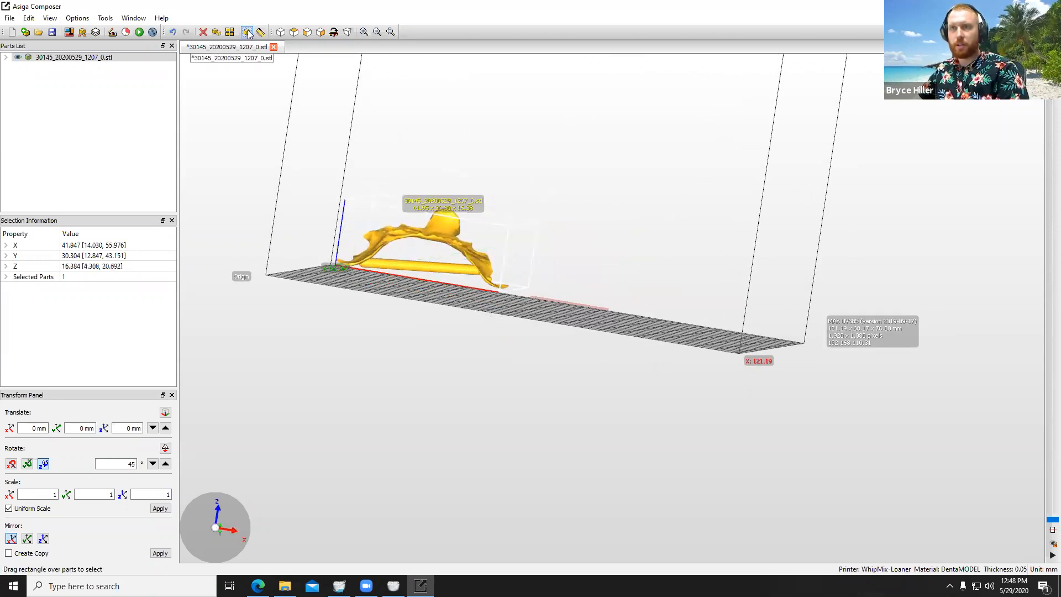
Step: Fine-tune the flipper's orientation in front and side views, tilting the tooth end up to an overall height of about 19 mm
click(308, 32)
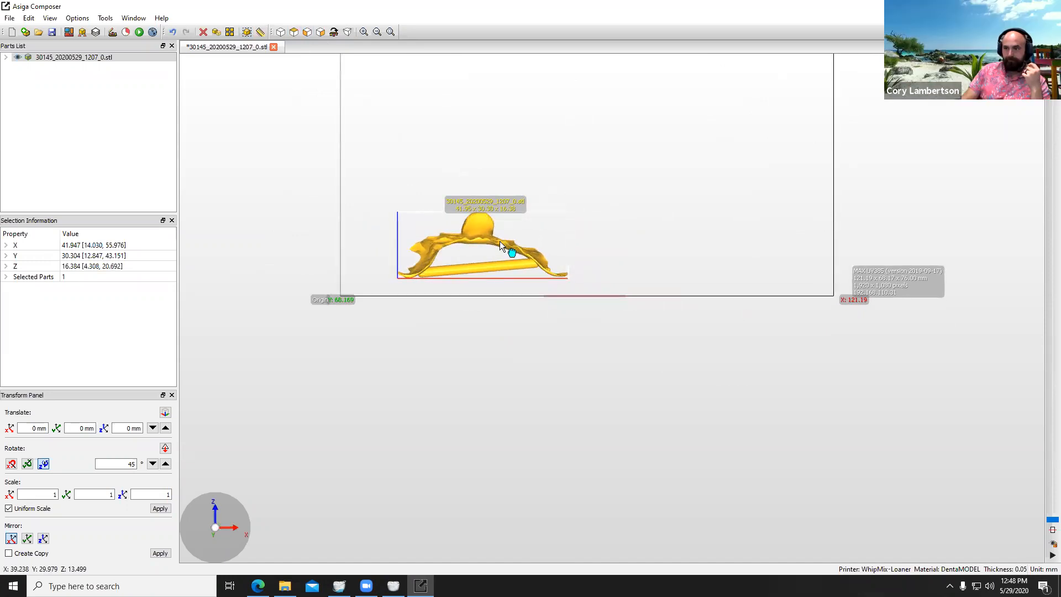
drag(501, 242, 502, 242)
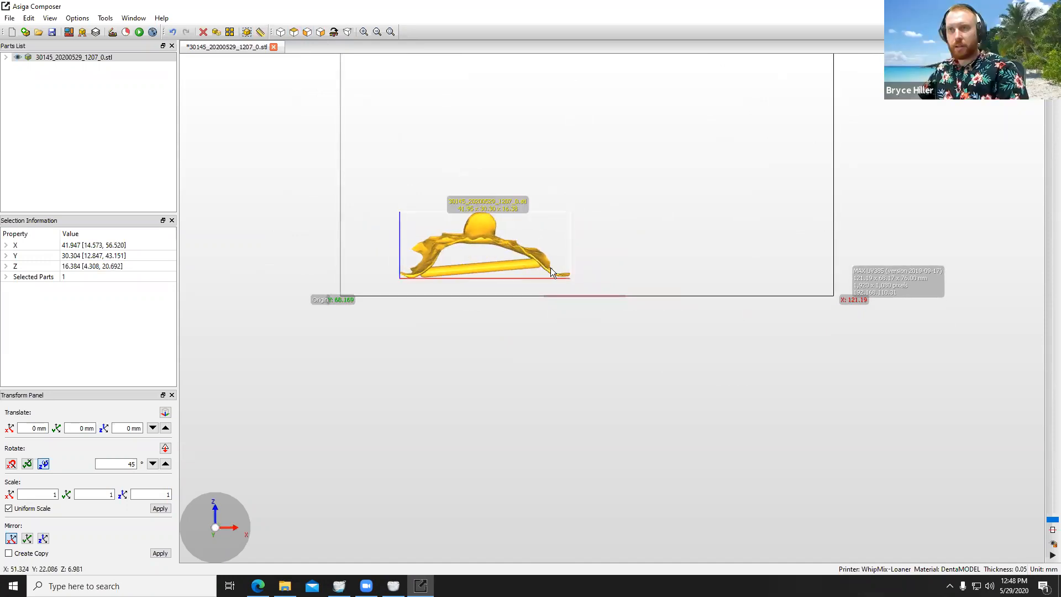
drag(552, 269, 552, 271)
middle_drag(532, 255, 532, 257)
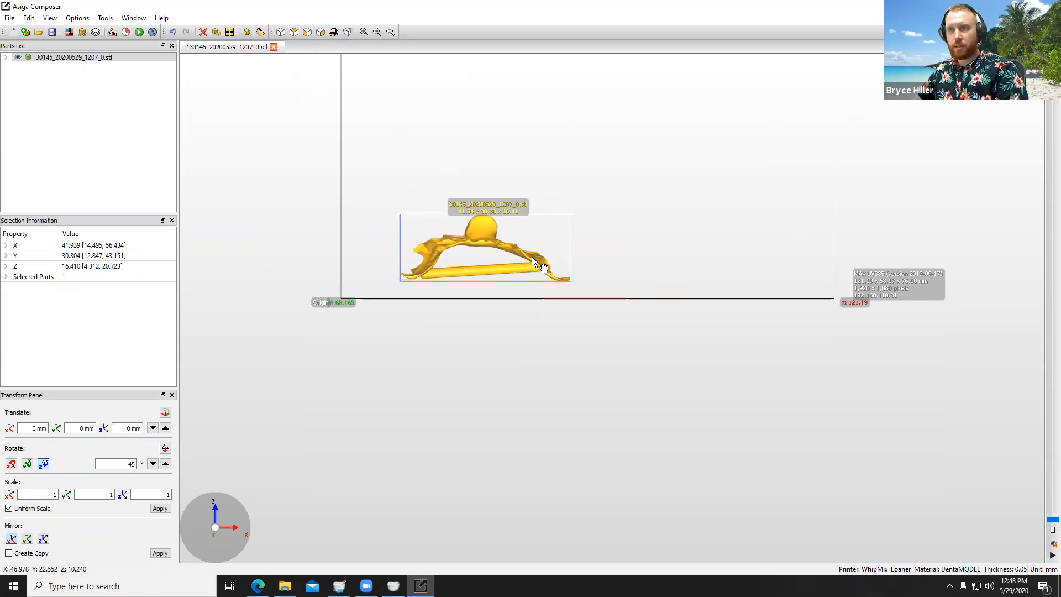
drag(531, 258, 532, 263)
click(320, 31)
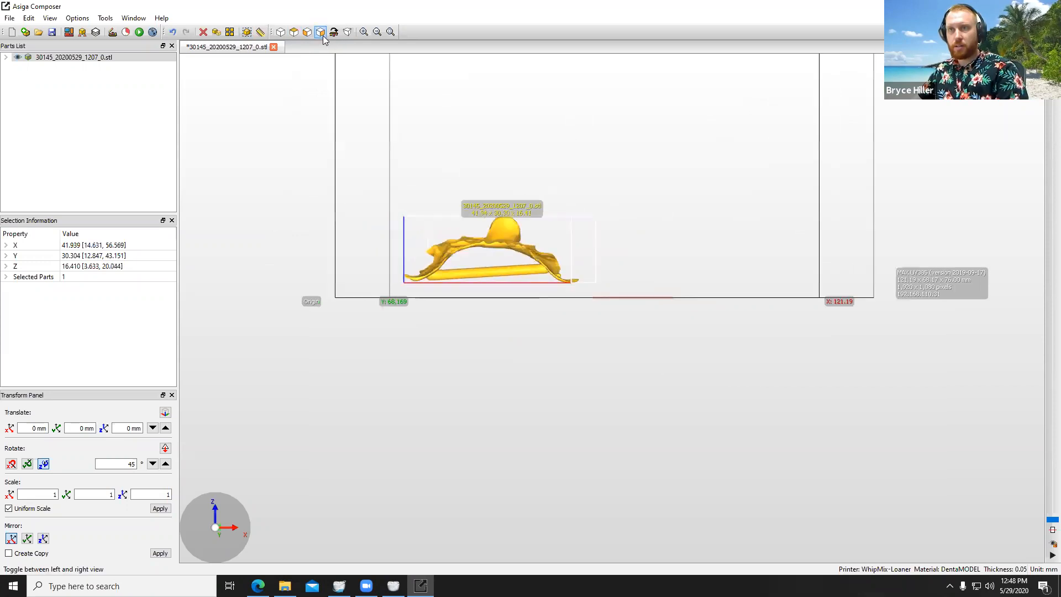
mouse_move(641, 231)
mouse_down()
mouse_move(636, 222)
mouse_move(624, 231)
mouse_up()
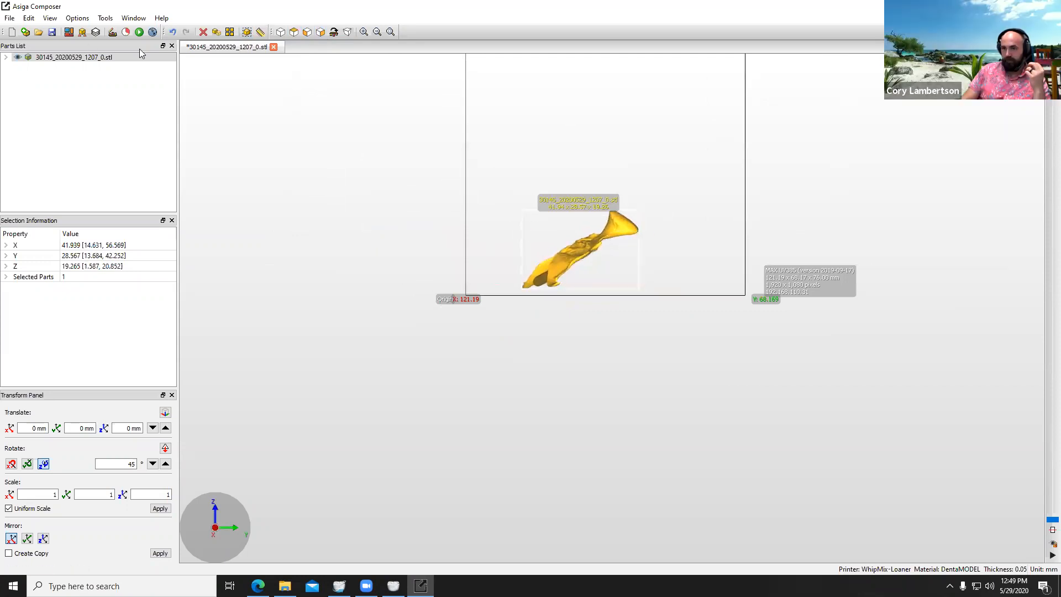
Step: Generate supports for all parts using 2.000 mm height leveling, 2.0 mm support spacing and a 0.500 mm contact width
click(82, 32)
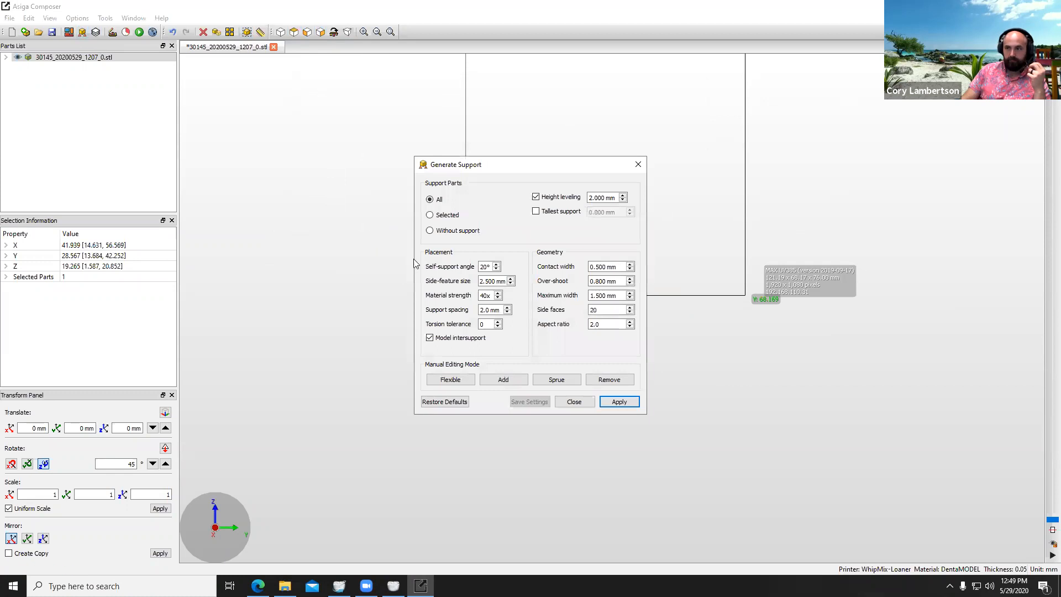
click(617, 402)
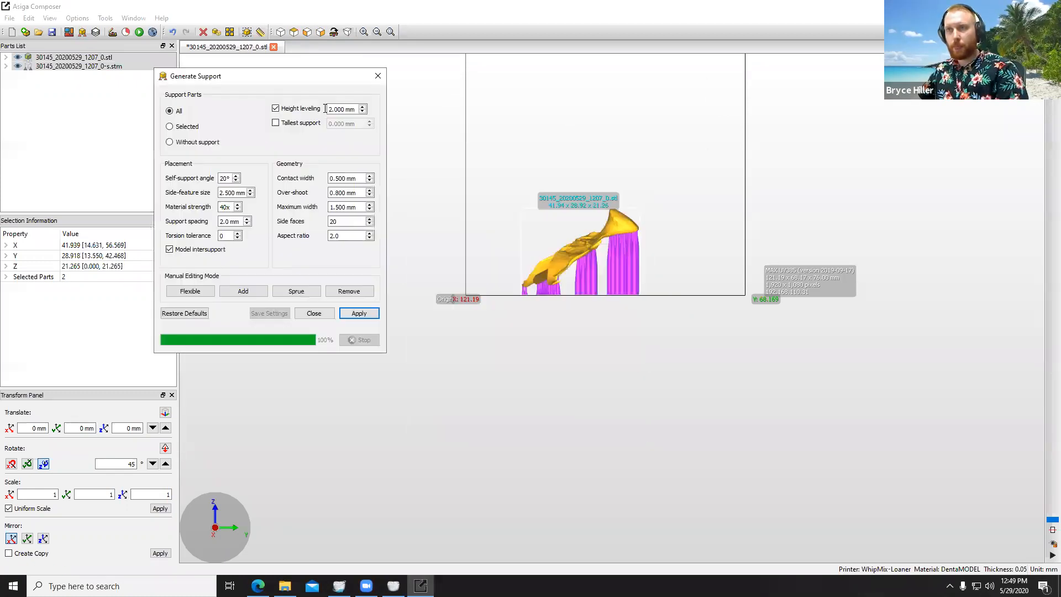
click(314, 313)
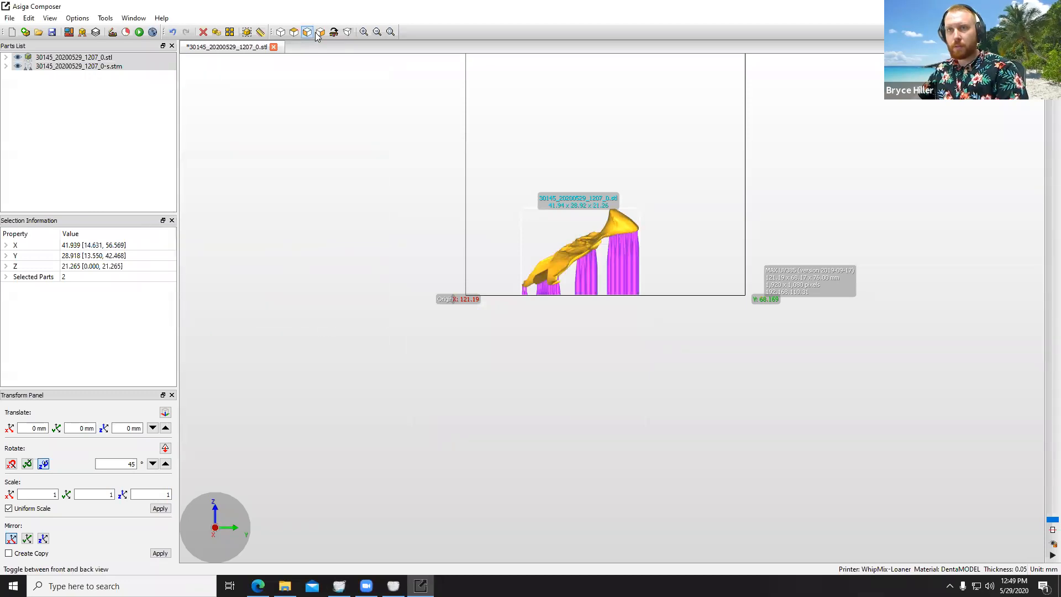
Step: Inspect the generated supports up close and review the Build Wizard's estimated build time, leaving it without starting a build
right_drag(634, 358, 581, 238)
right_drag(609, 381, 608, 397)
scroll(602, 359, up, 4)
right_drag(623, 329, 206, 54)
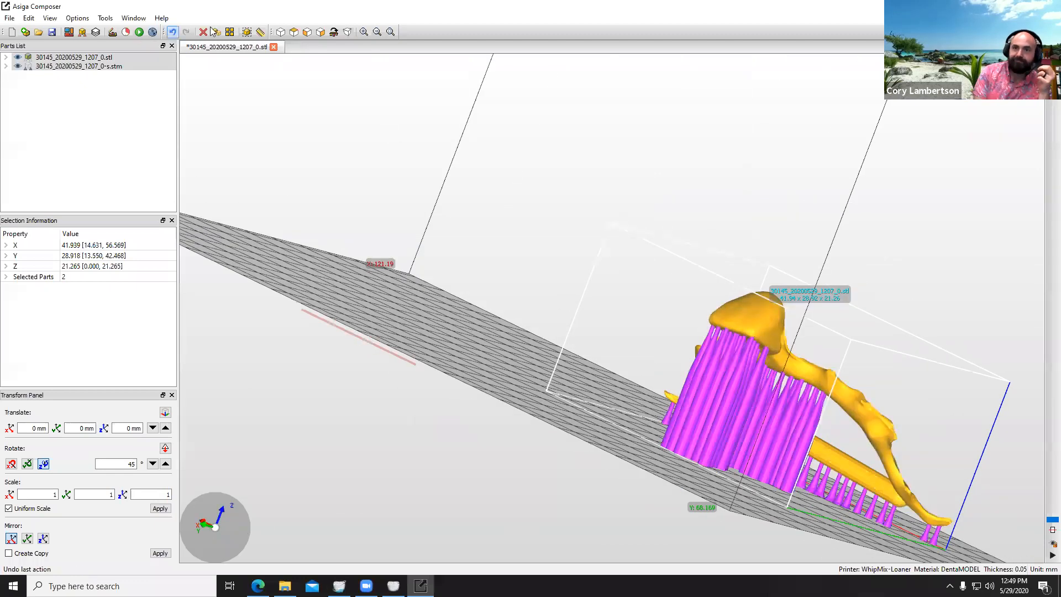
click(139, 33)
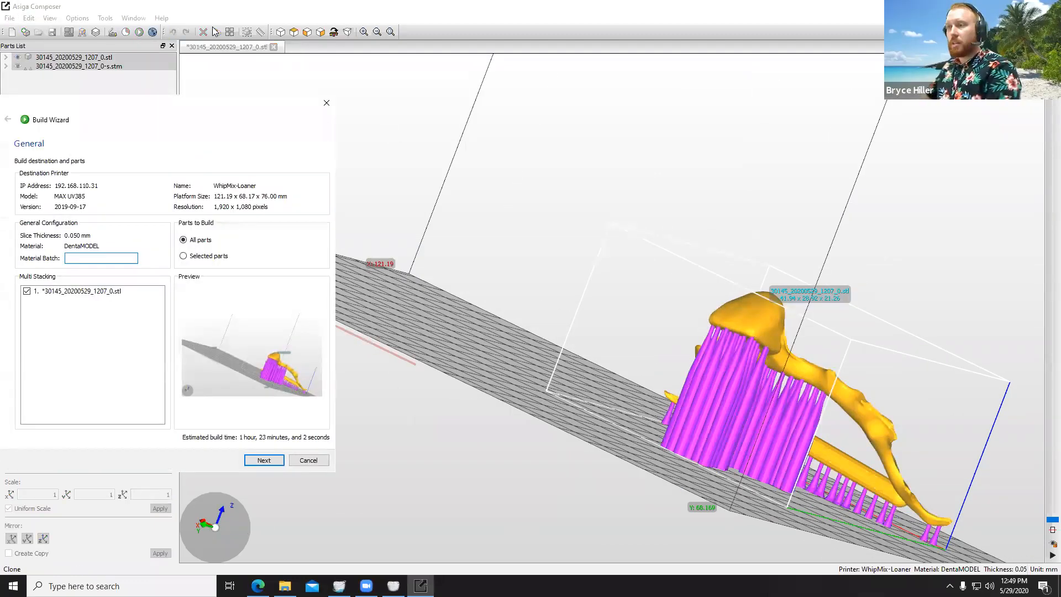
click(308, 459)
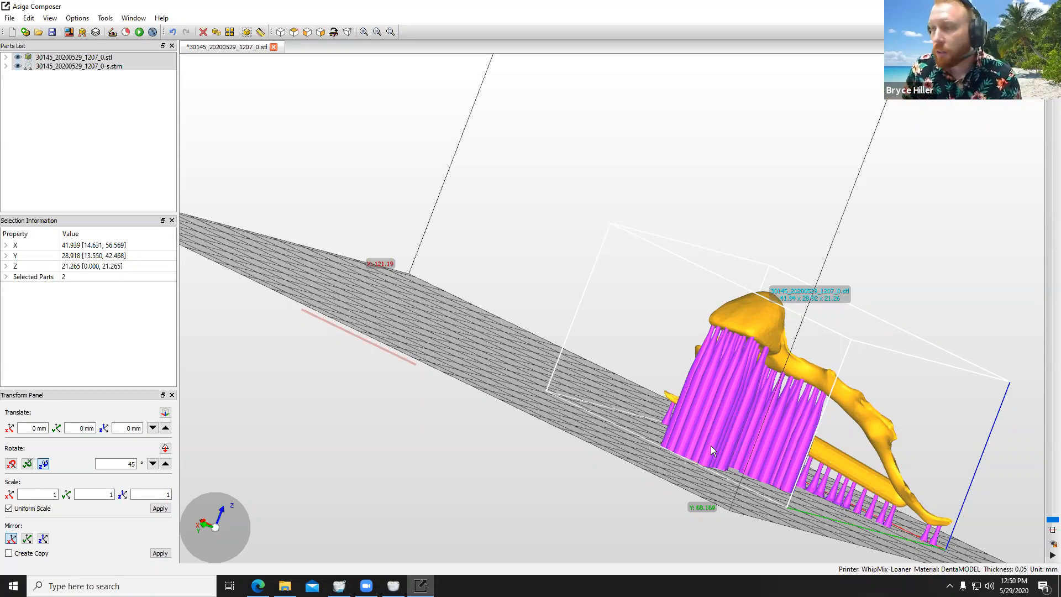
Step: Clone the flipper together with its supports twice in top view
scroll(775, 490, down, 5)
right_drag(843, 400, 470, 357)
right_drag(907, 443, 785, 406)
scroll(884, 405, up, 5)
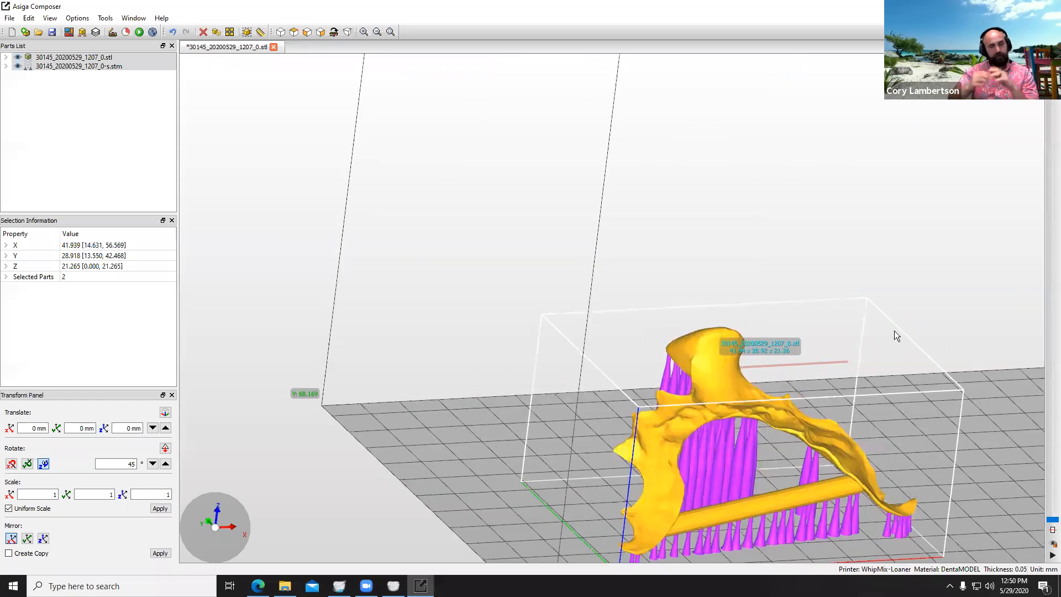
scroll(894, 330, down, 5)
click(299, 33)
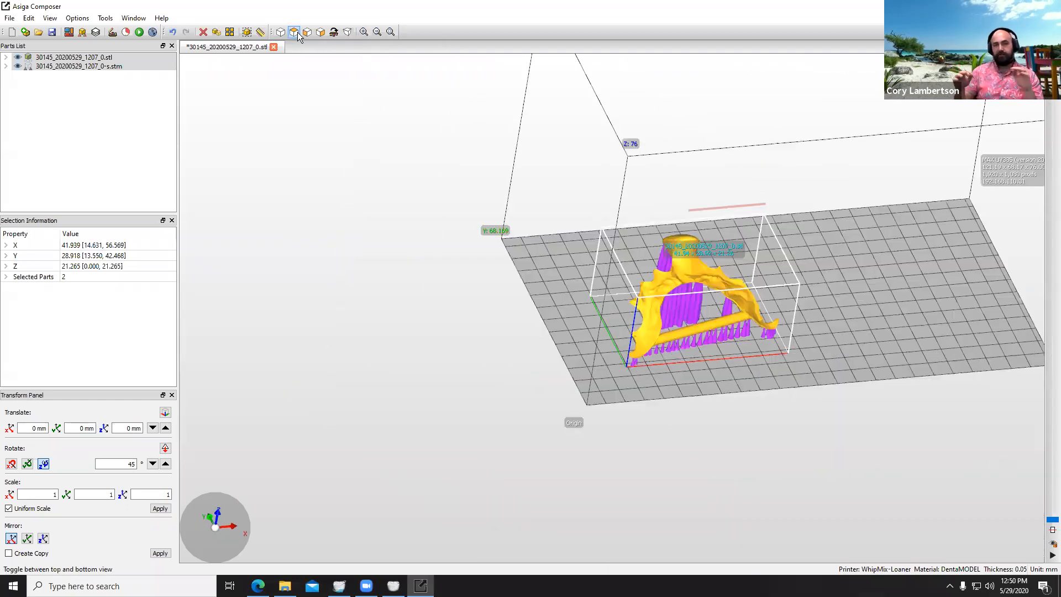
click(216, 33)
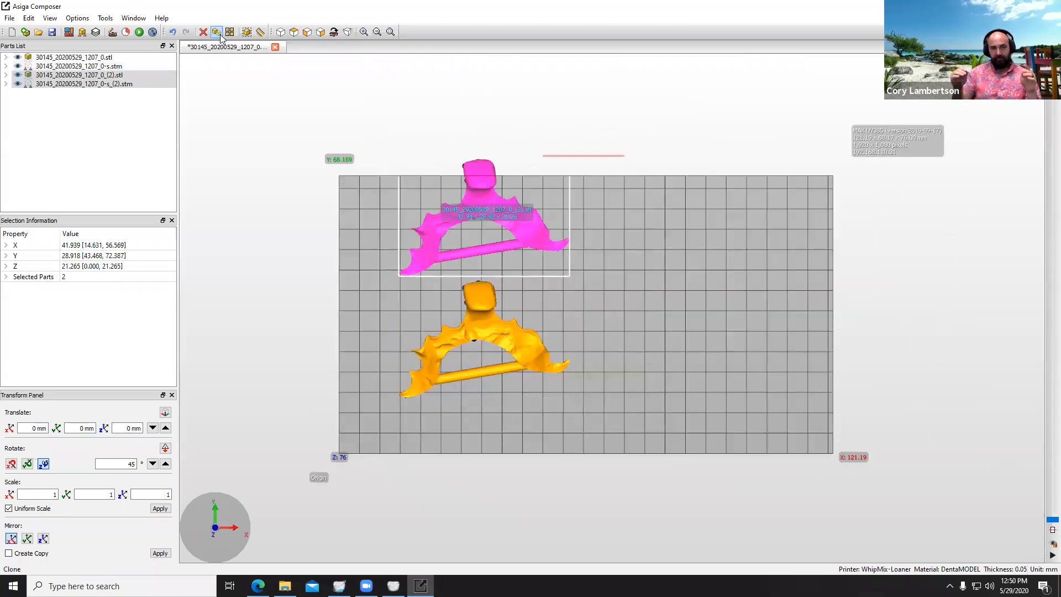
click(216, 33)
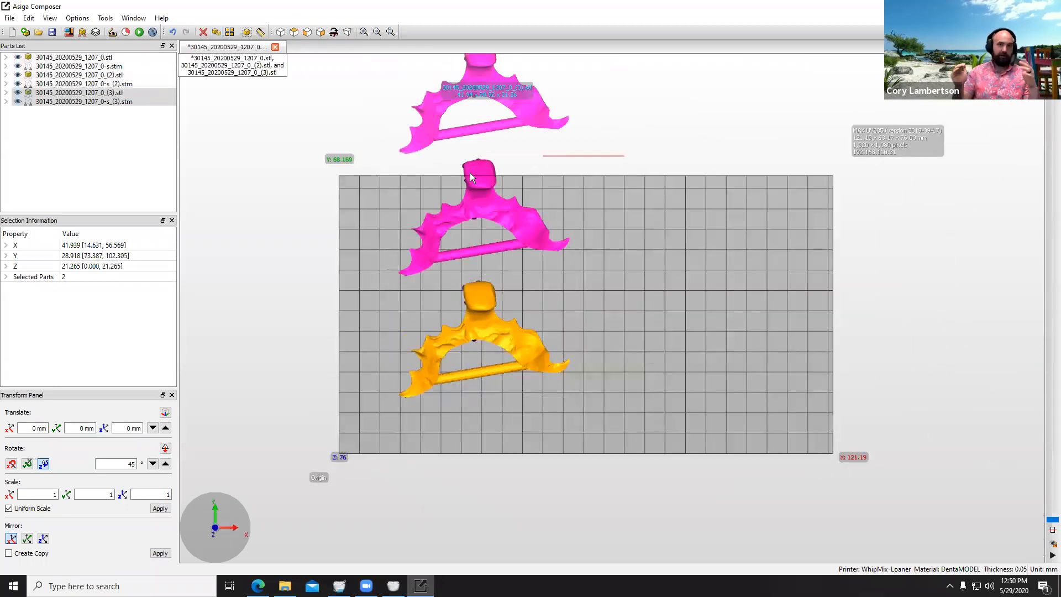
Step: Arrange the three flippers: original in the front corner near the origin, first copy beside it along X, second copy behind it at about Y 34 mm
click(519, 221)
drag(519, 221, 768, 357)
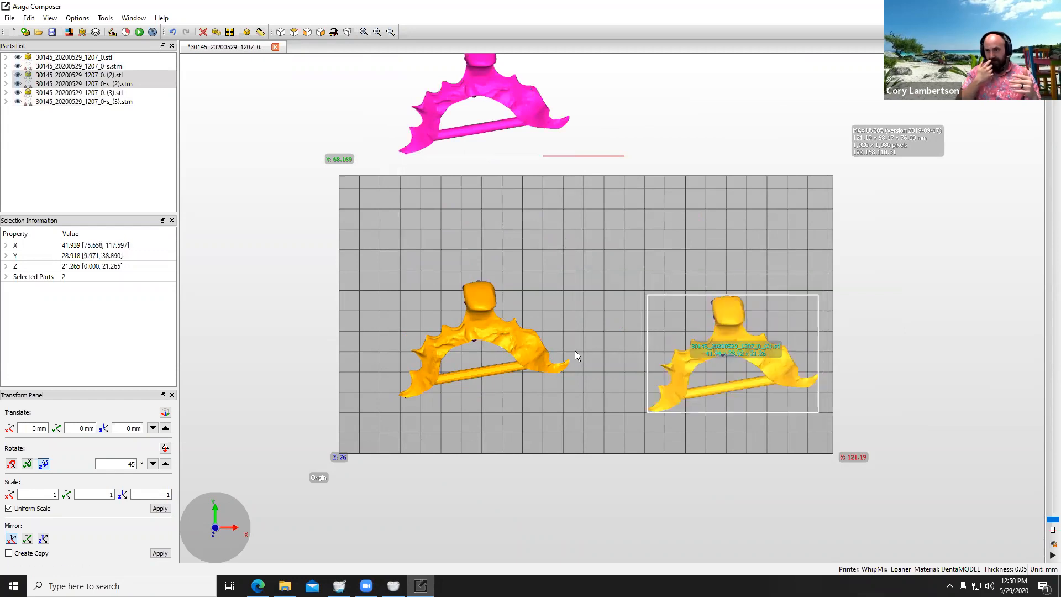
click(512, 348)
drag(515, 346, 479, 393)
click(772, 360)
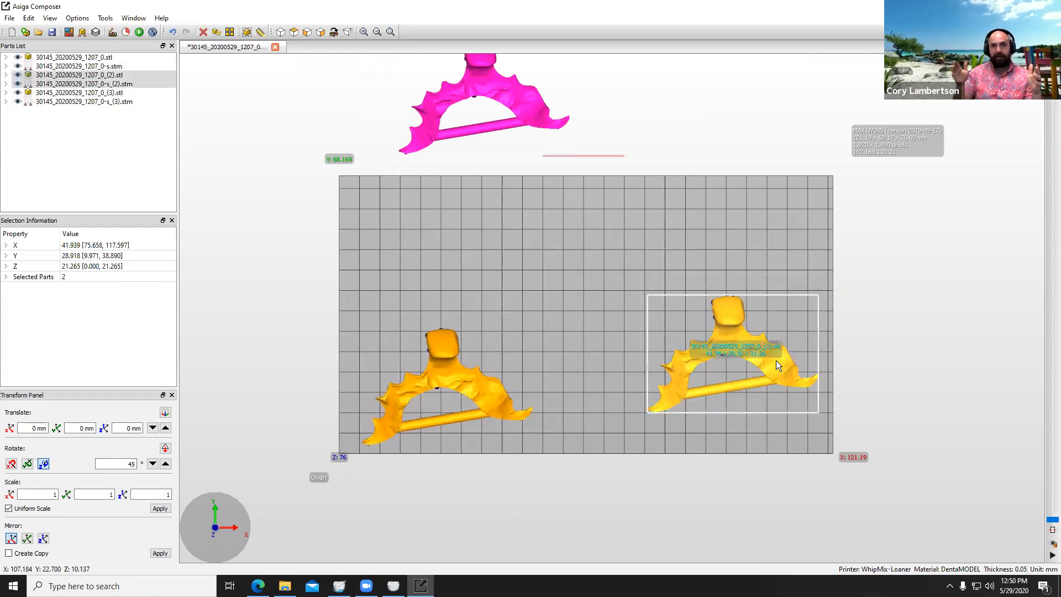
middle_drag(775, 360, 741, 364)
drag(741, 364, 653, 391)
click(467, 90)
drag(476, 92, 427, 251)
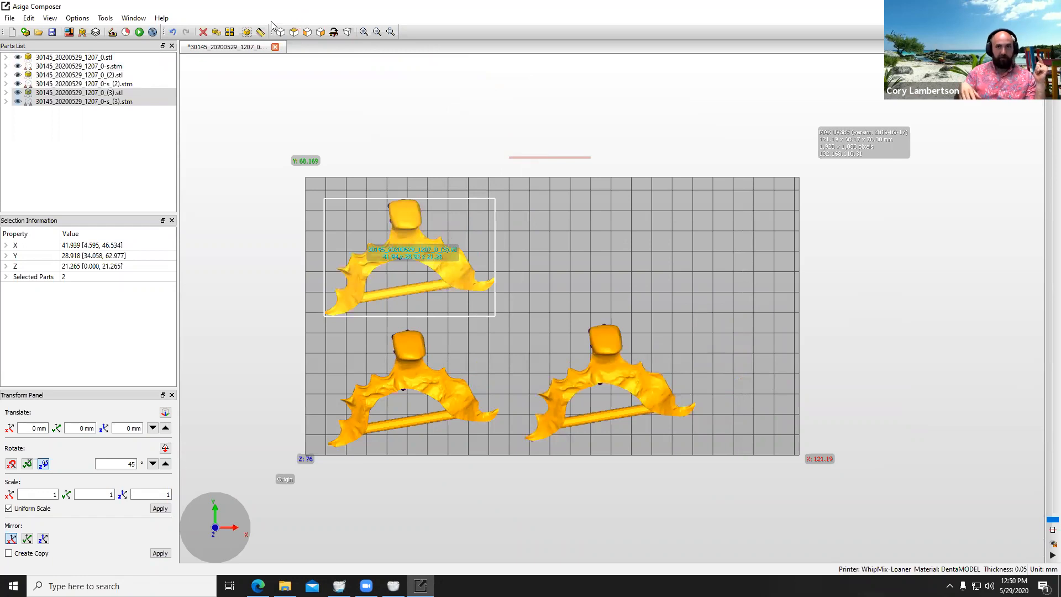
Step: Clone the flipper farthest along X and place the copy behind it, starting about 54 mm along X and 36 mm along Y
click(619, 368)
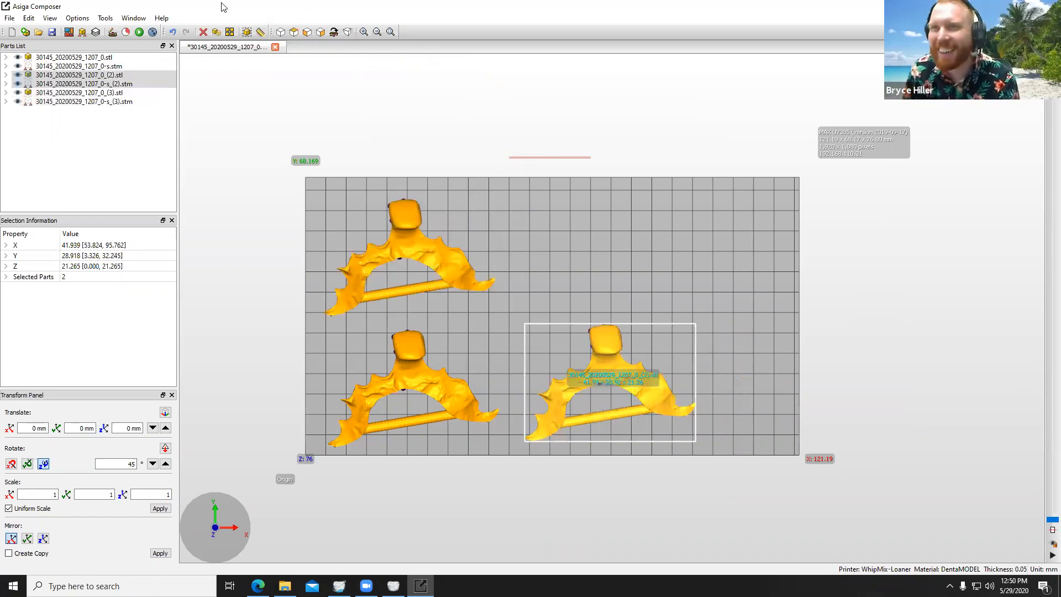
click(246, 32)
click(378, 127)
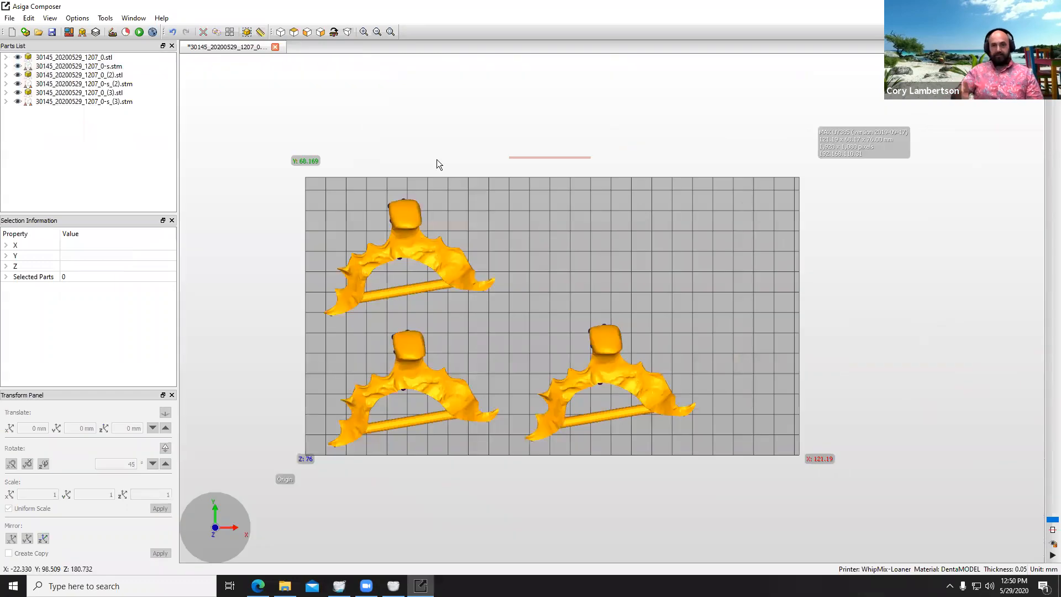
click(601, 340)
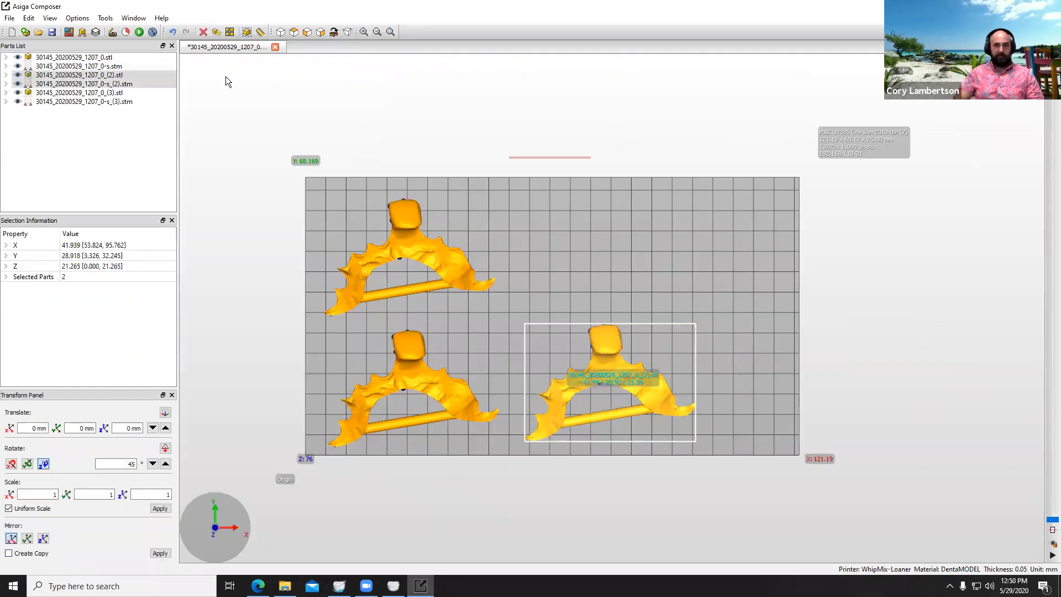
click(216, 32)
drag(605, 223, 606, 213)
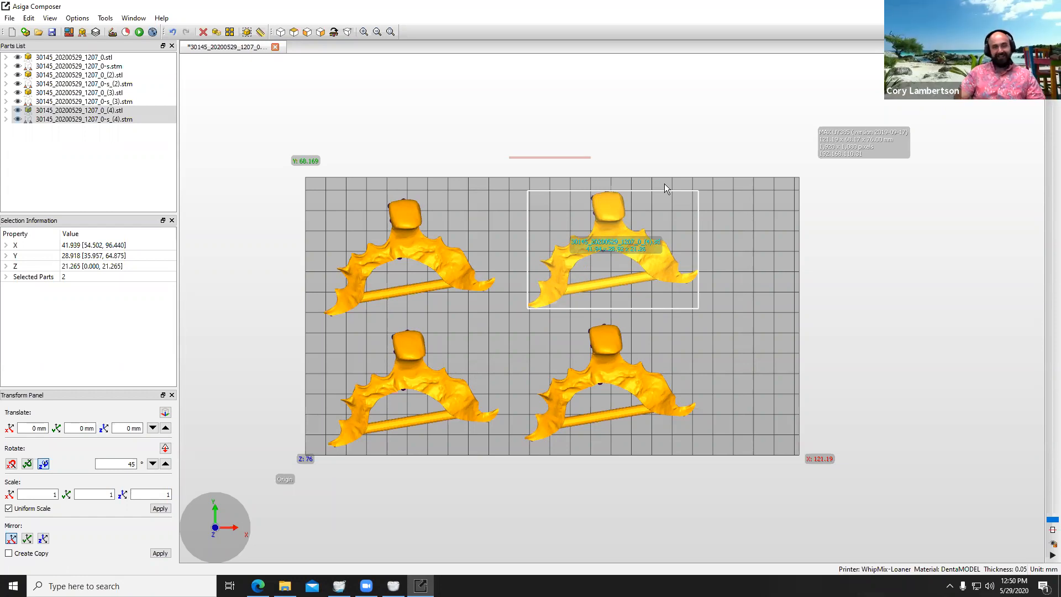
Step: Check the build time and material cost for all parts with the material rate set to $420 / L
right_drag(683, 342, 648, 426)
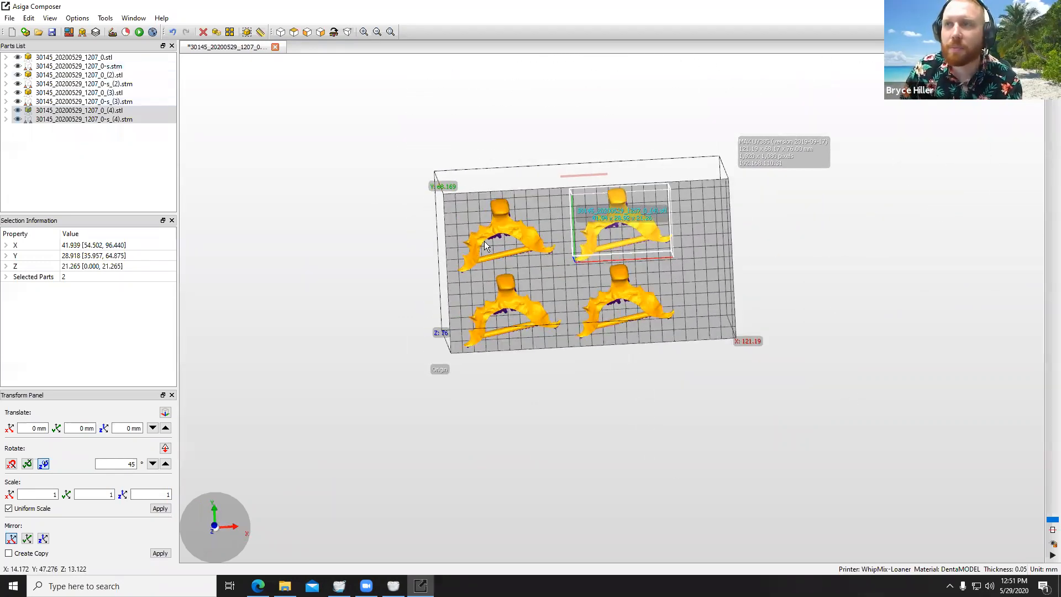
click(127, 33)
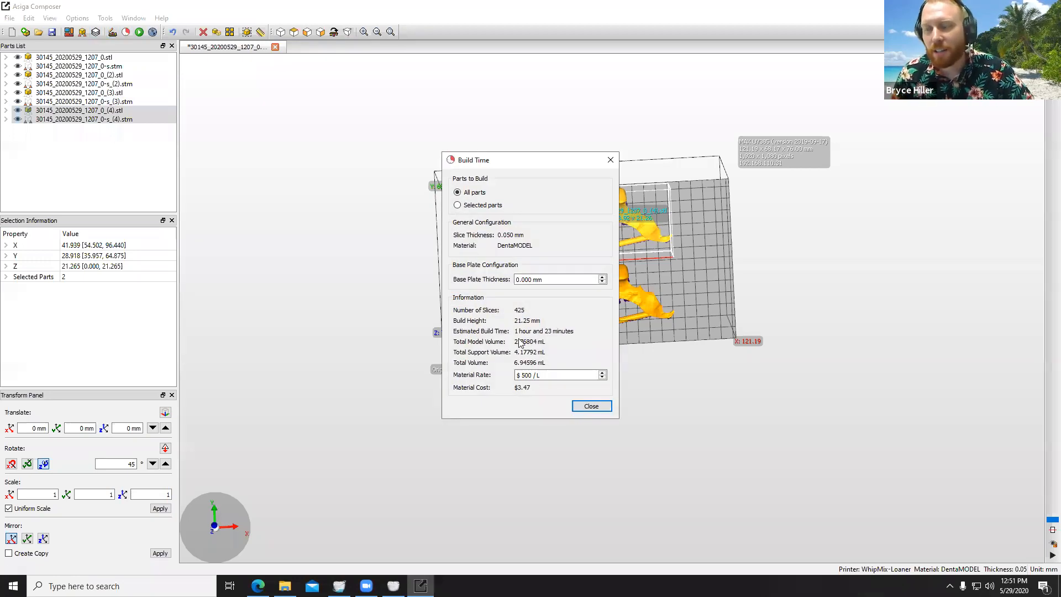
drag(531, 374, 517, 375)
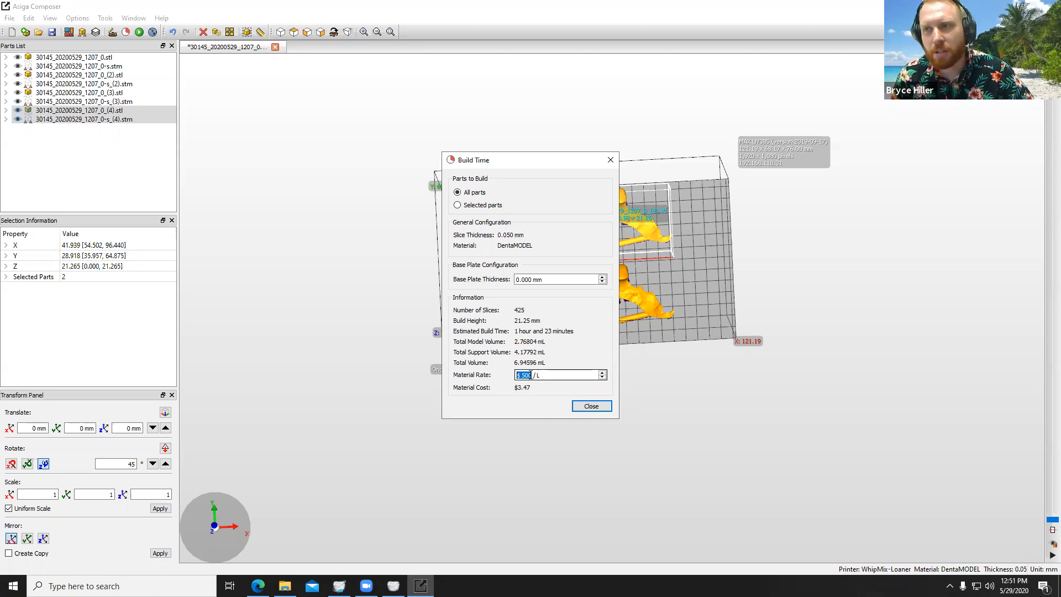
click(530, 374)
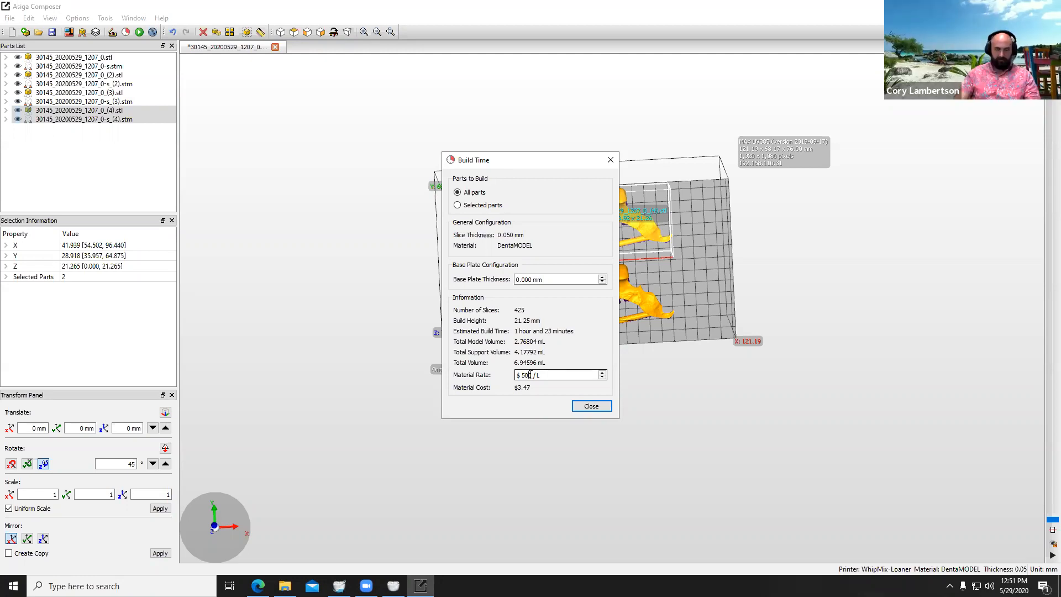
drag(531, 375, 521, 379)
text(420)
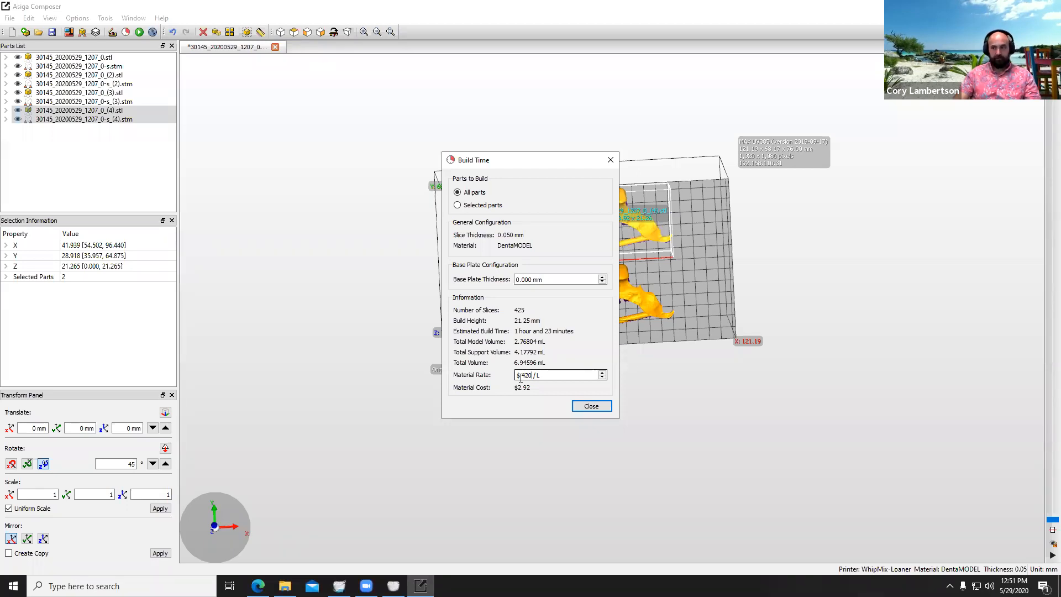
Step: Set the material rate to $500 / L and close the build time estimate
key(BackSpace)
key(BackSpace)
key(BackSpace)
text(500)
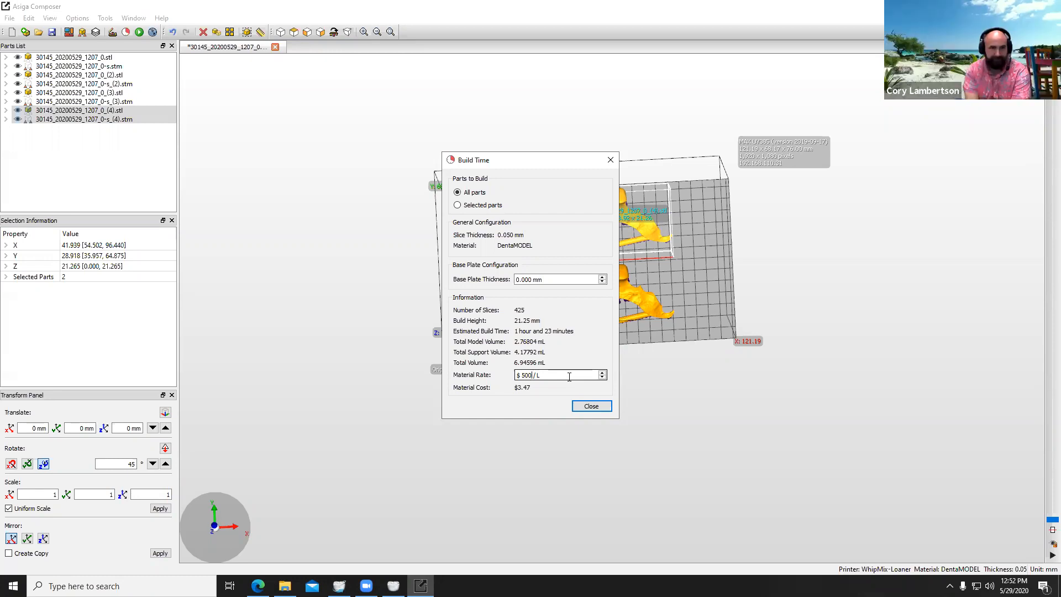
click(593, 407)
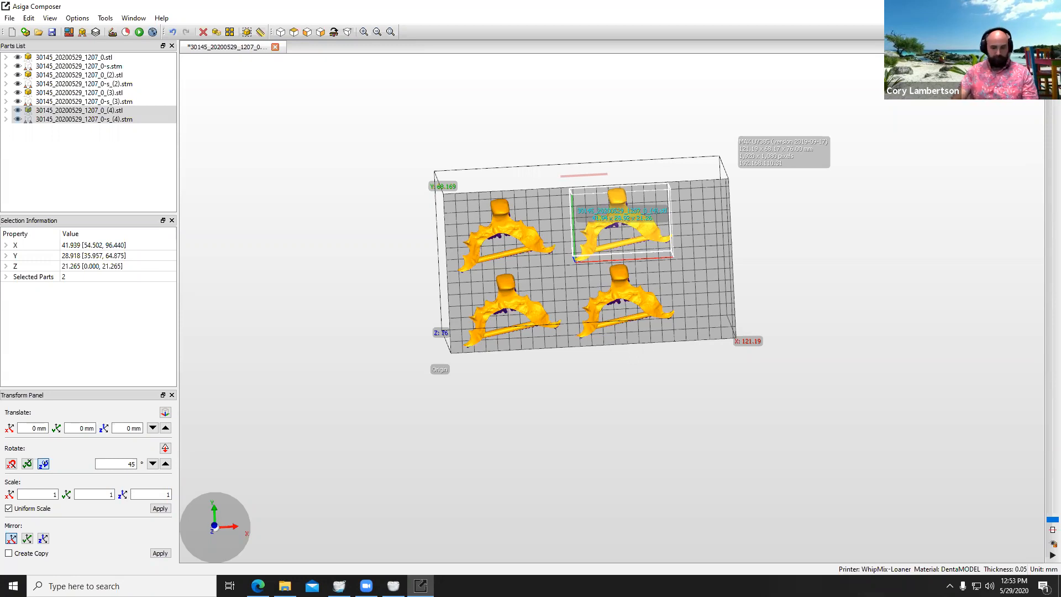
key(alt+Tab)
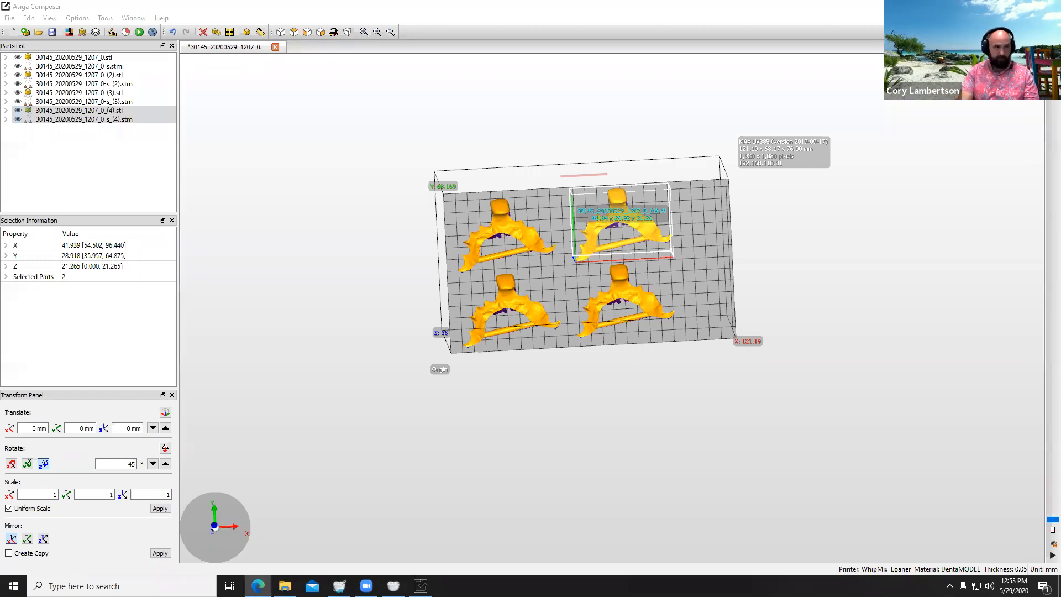